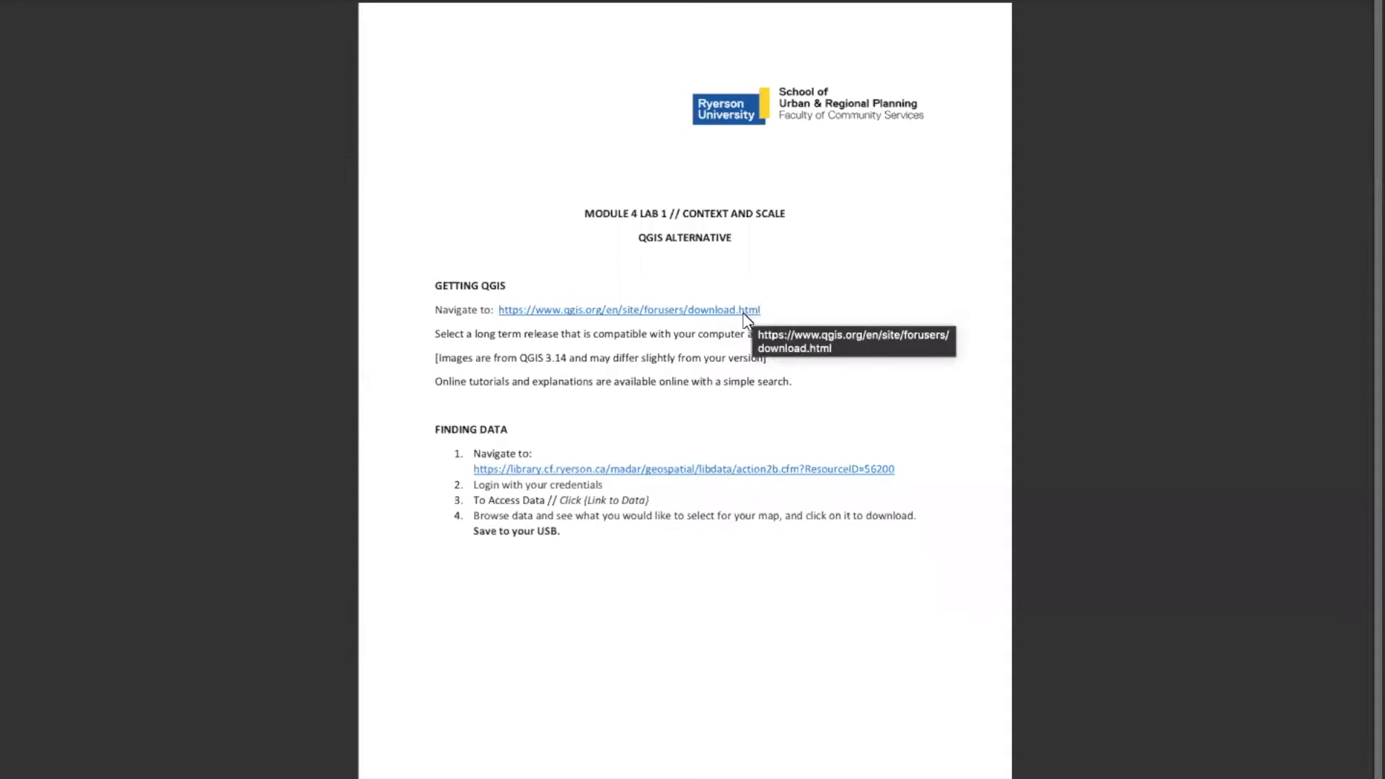
Open the QGIS download page from the lab handout and save the long term release macOS Installer Version 3.16 to the Desktop.
click(665, 312)
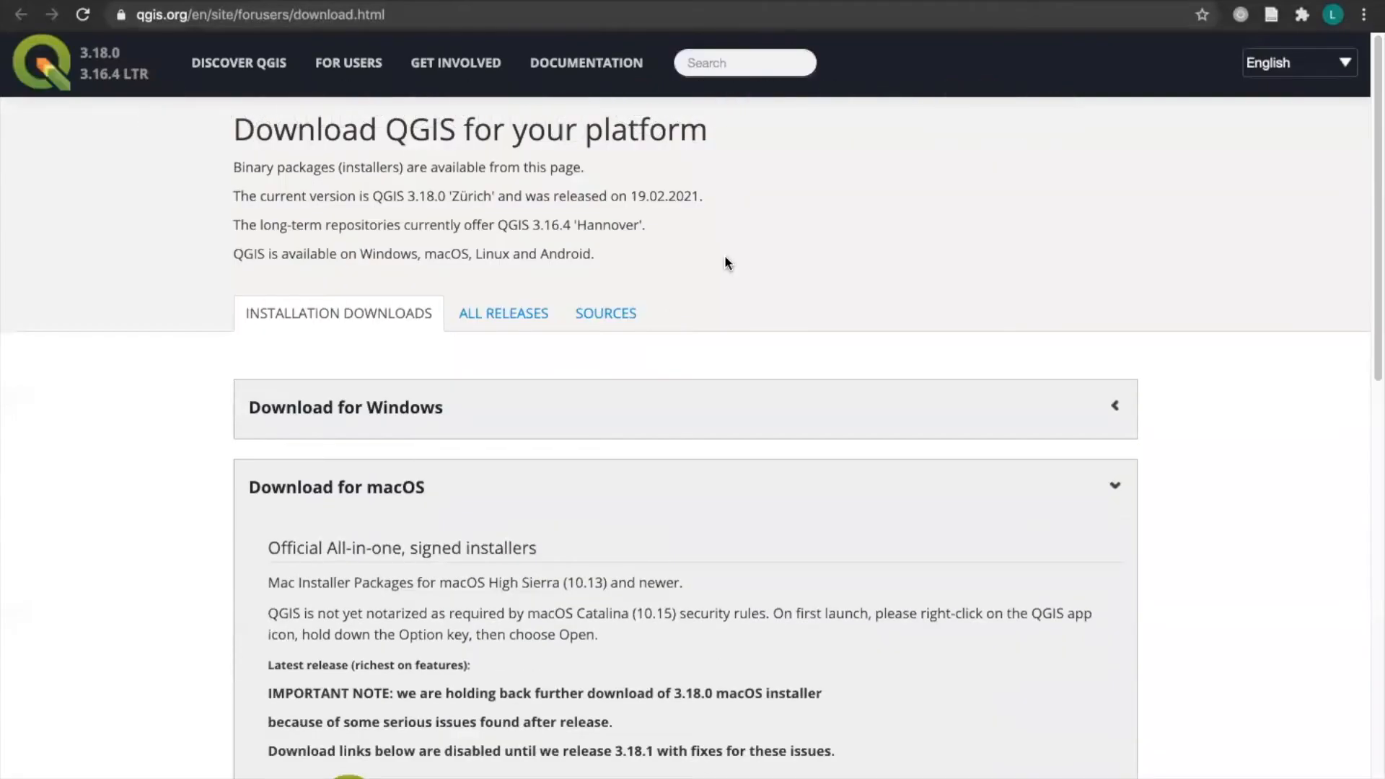
scroll(724, 261, down, 1)
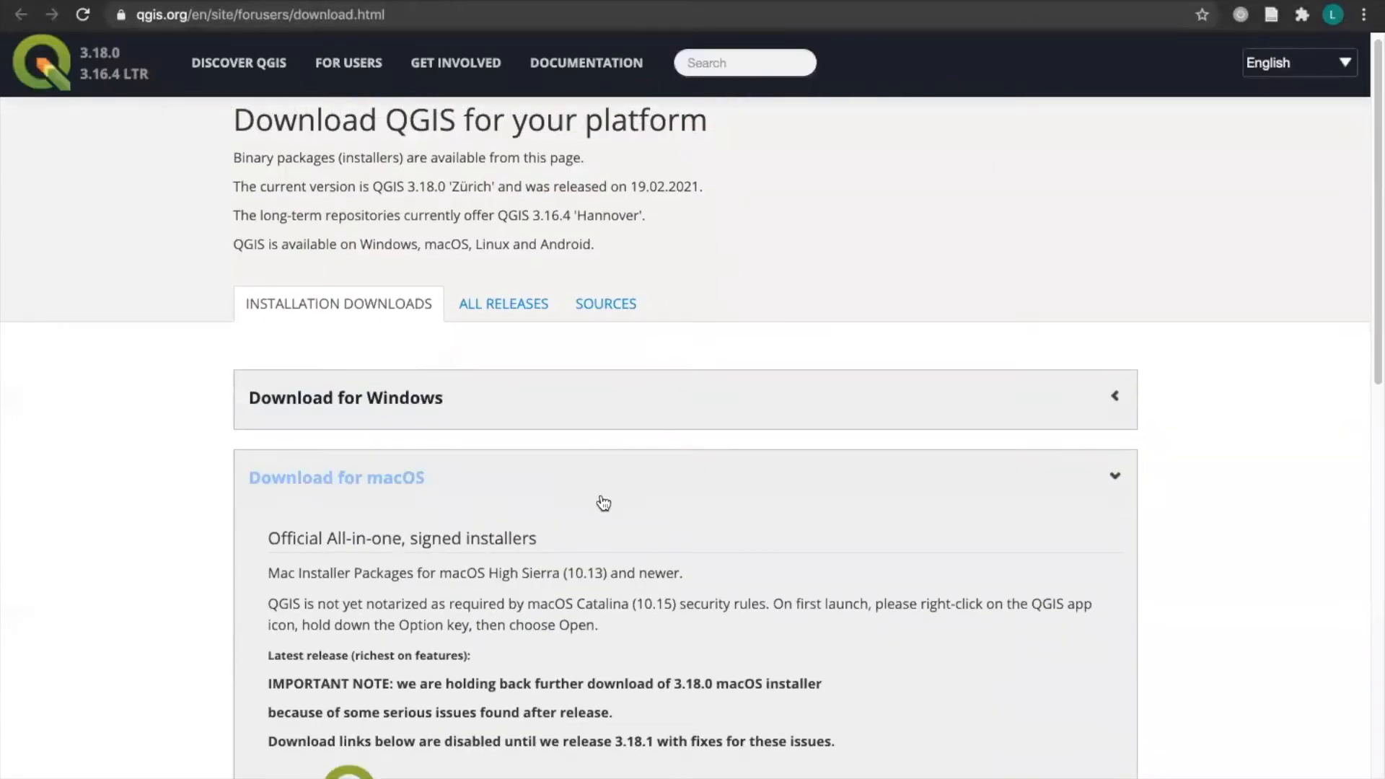
scroll(603, 503, down, 5)
scroll(600, 491, down, 5)
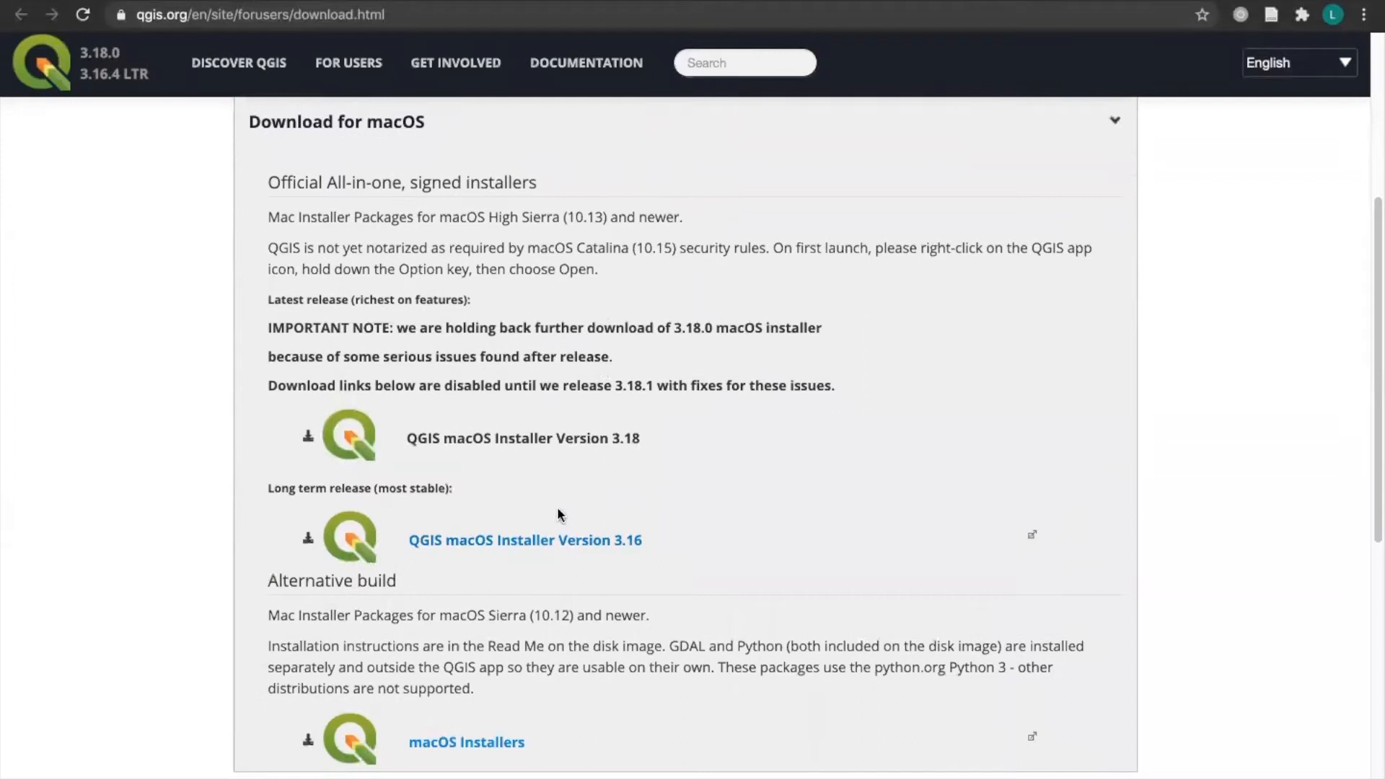
click(600, 547)
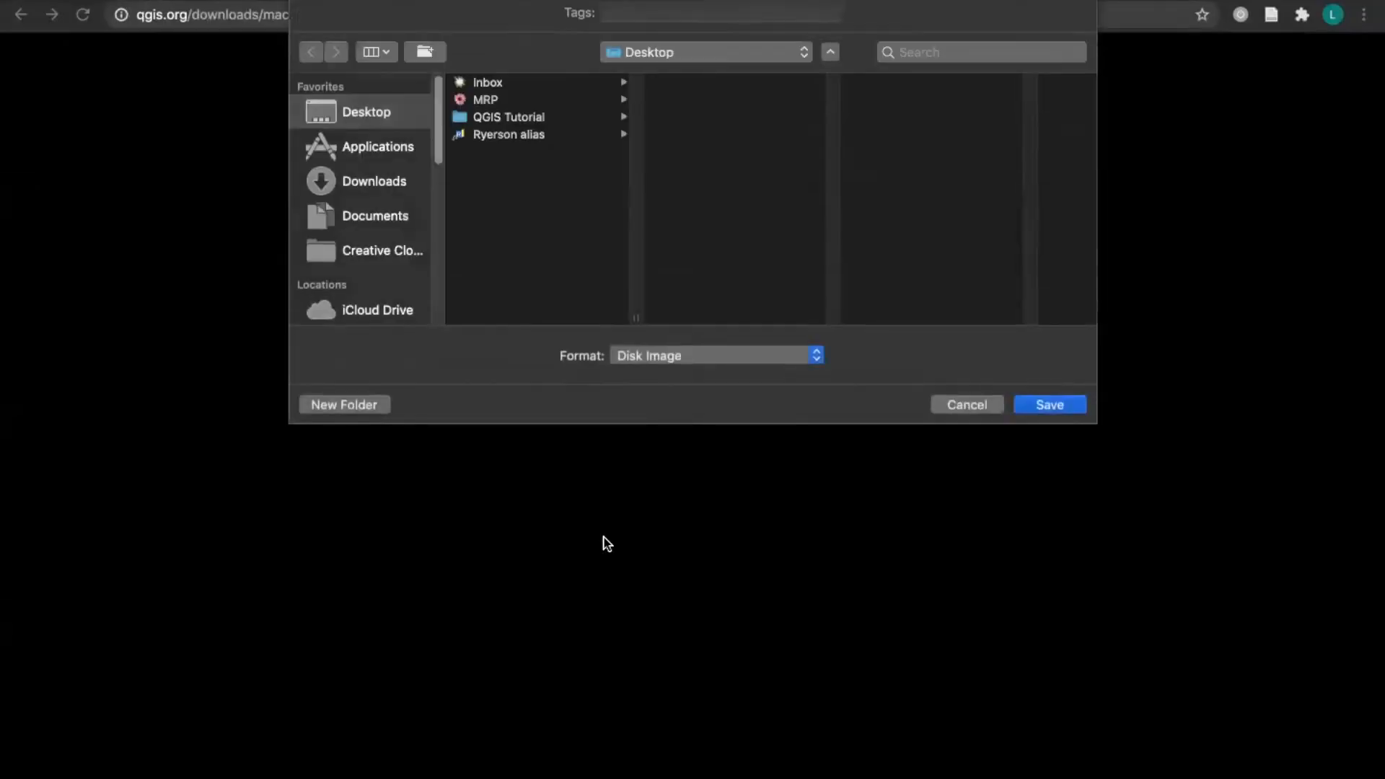
click(1043, 398)
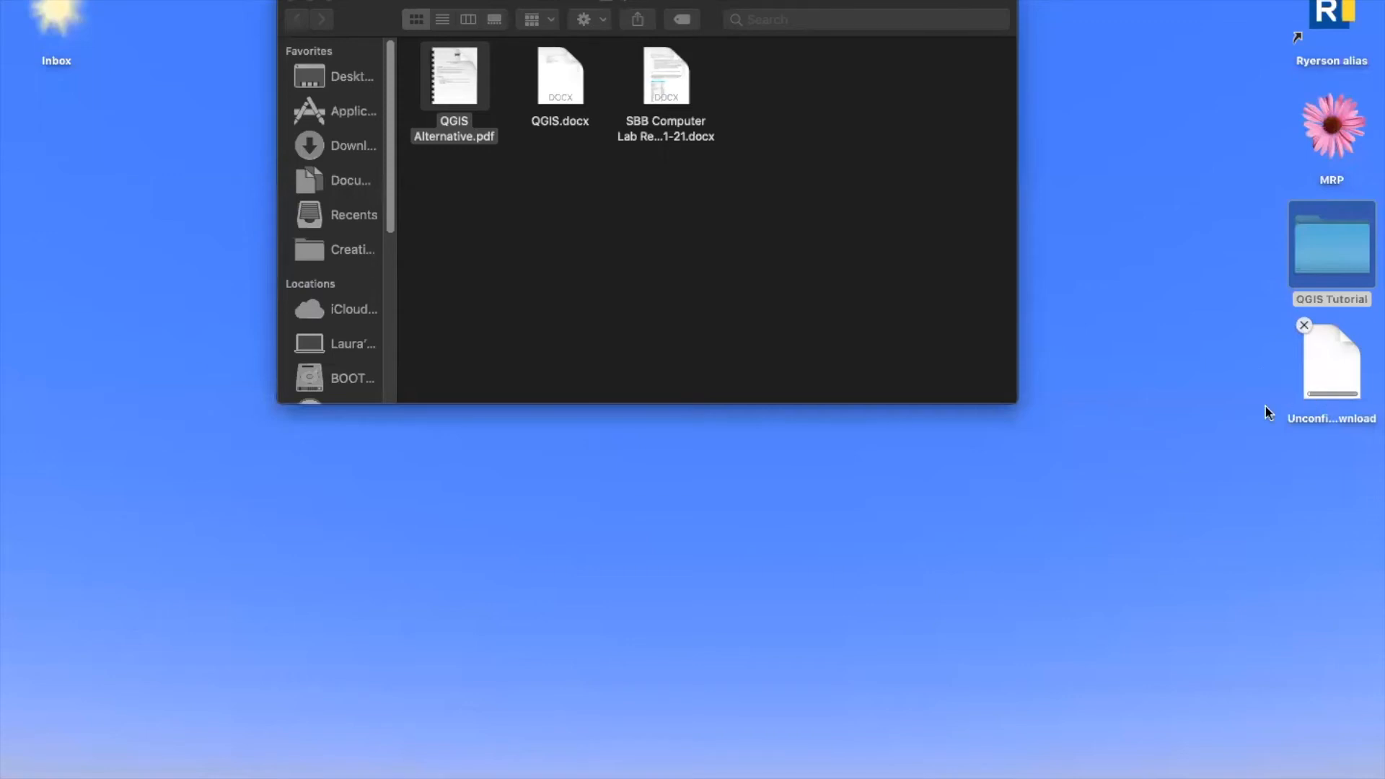
Return to the lab handout, open its geospatial library link, and follow the CanMap RouteLogistics 2010.3 link to the data.
key(ctrl+Right)
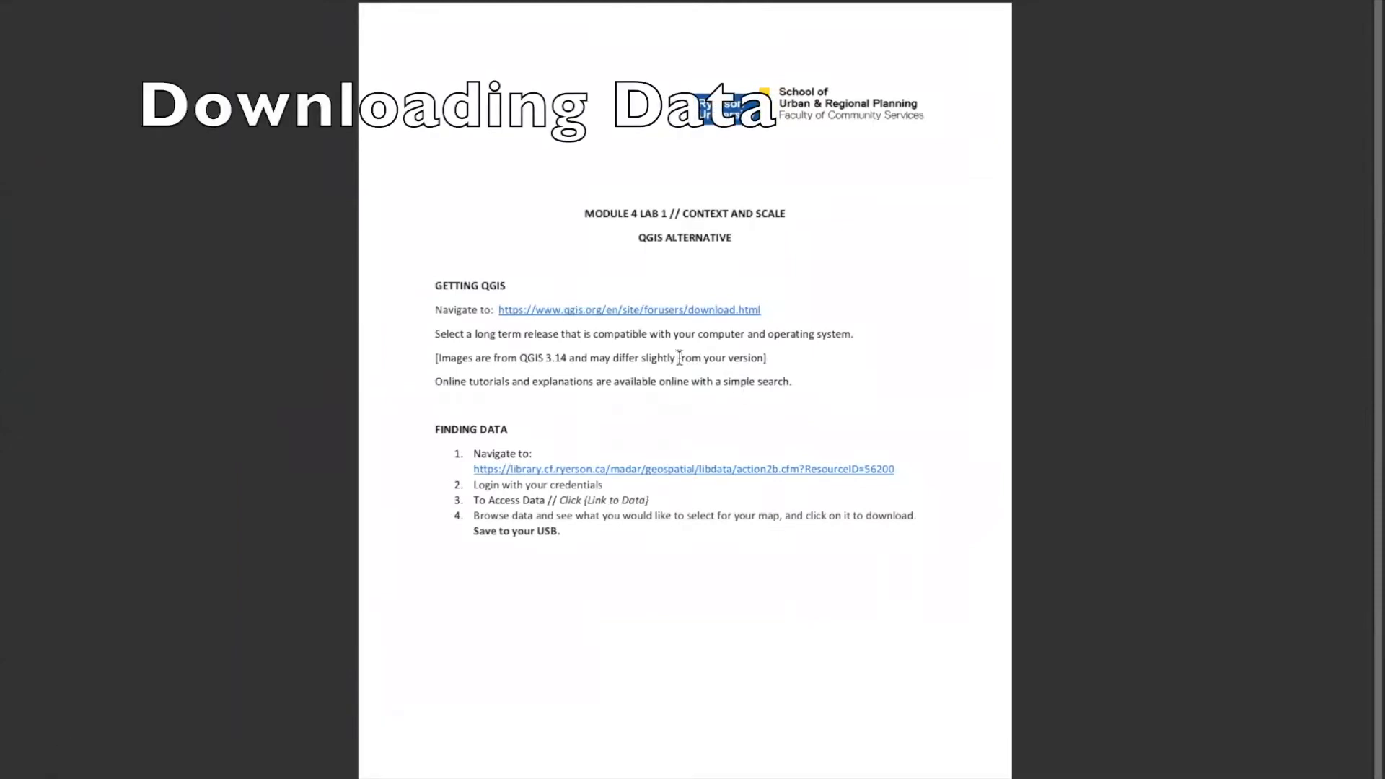
scroll(680, 358, down, 1)
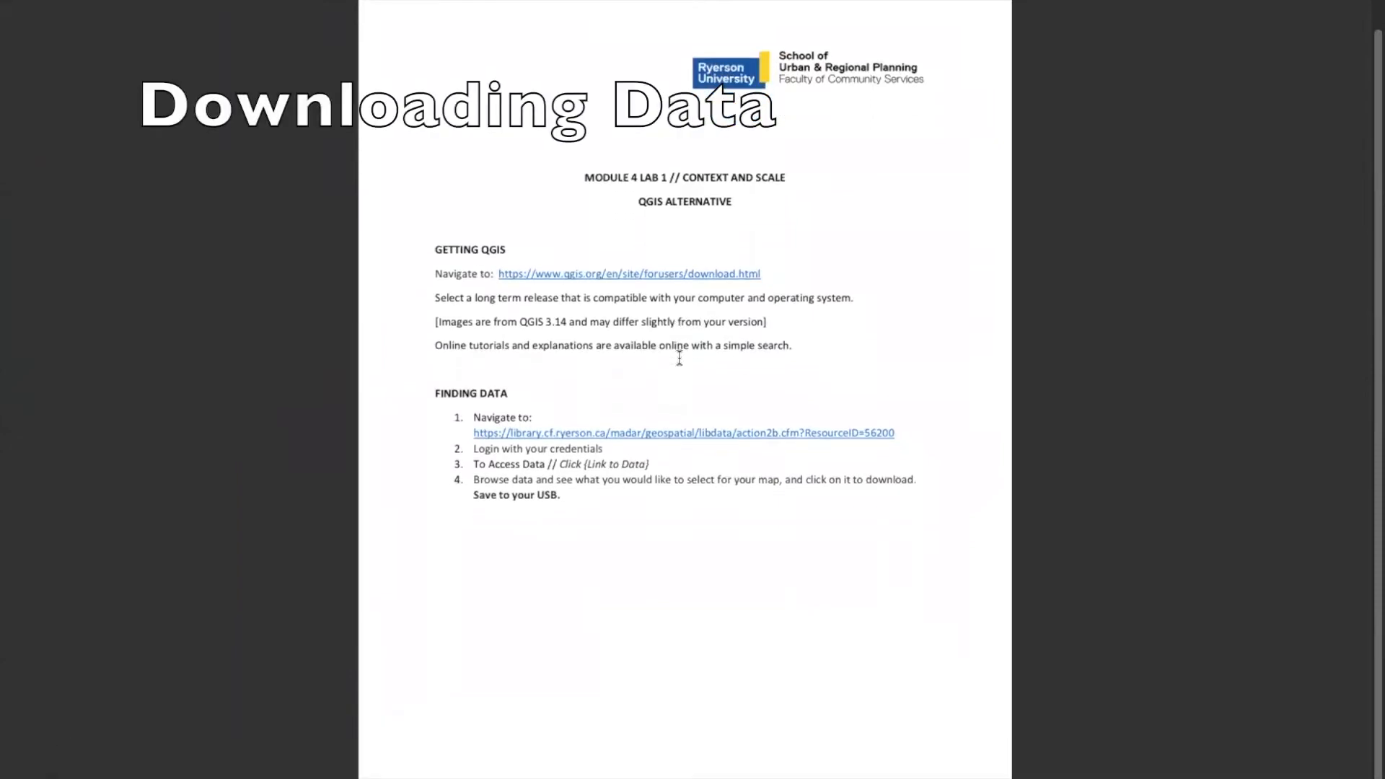
click(626, 435)
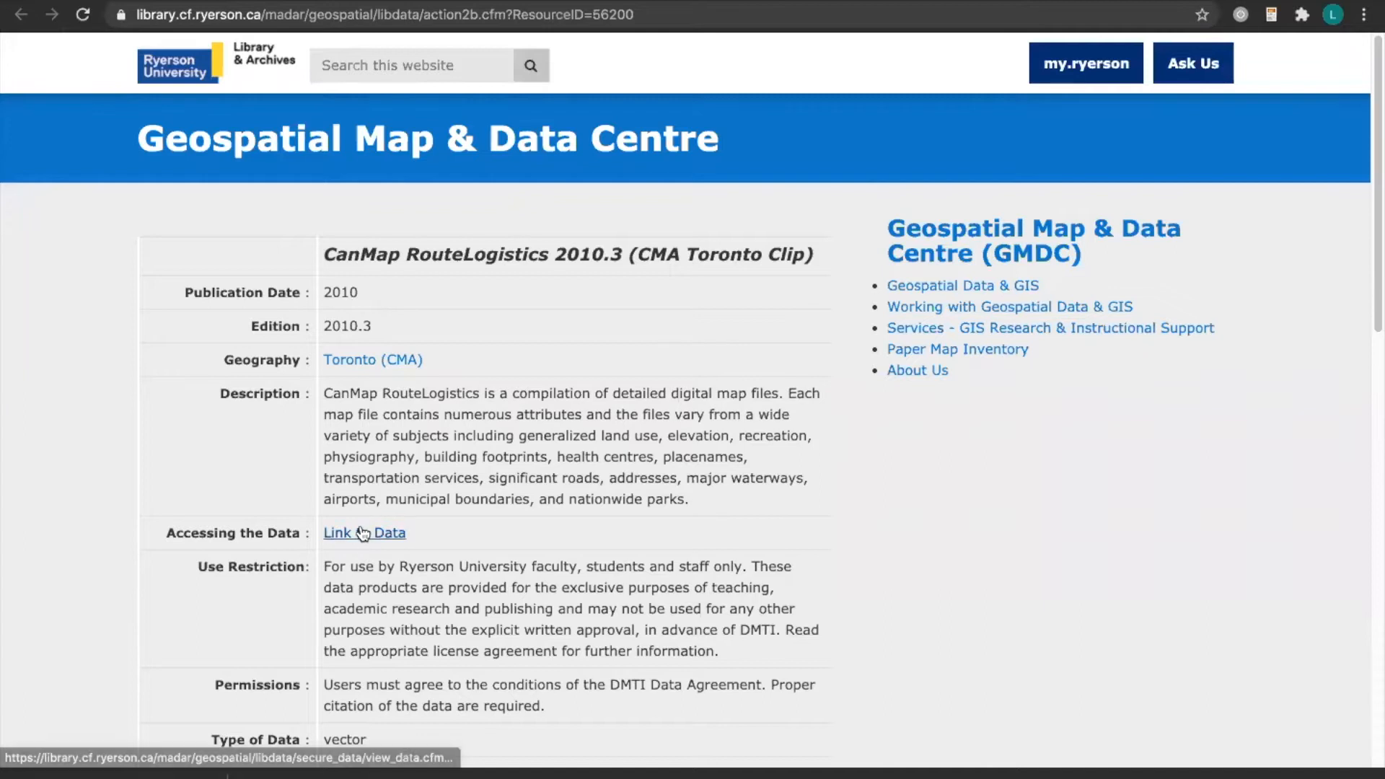
scroll(358, 526, down, 1)
click(358, 464)
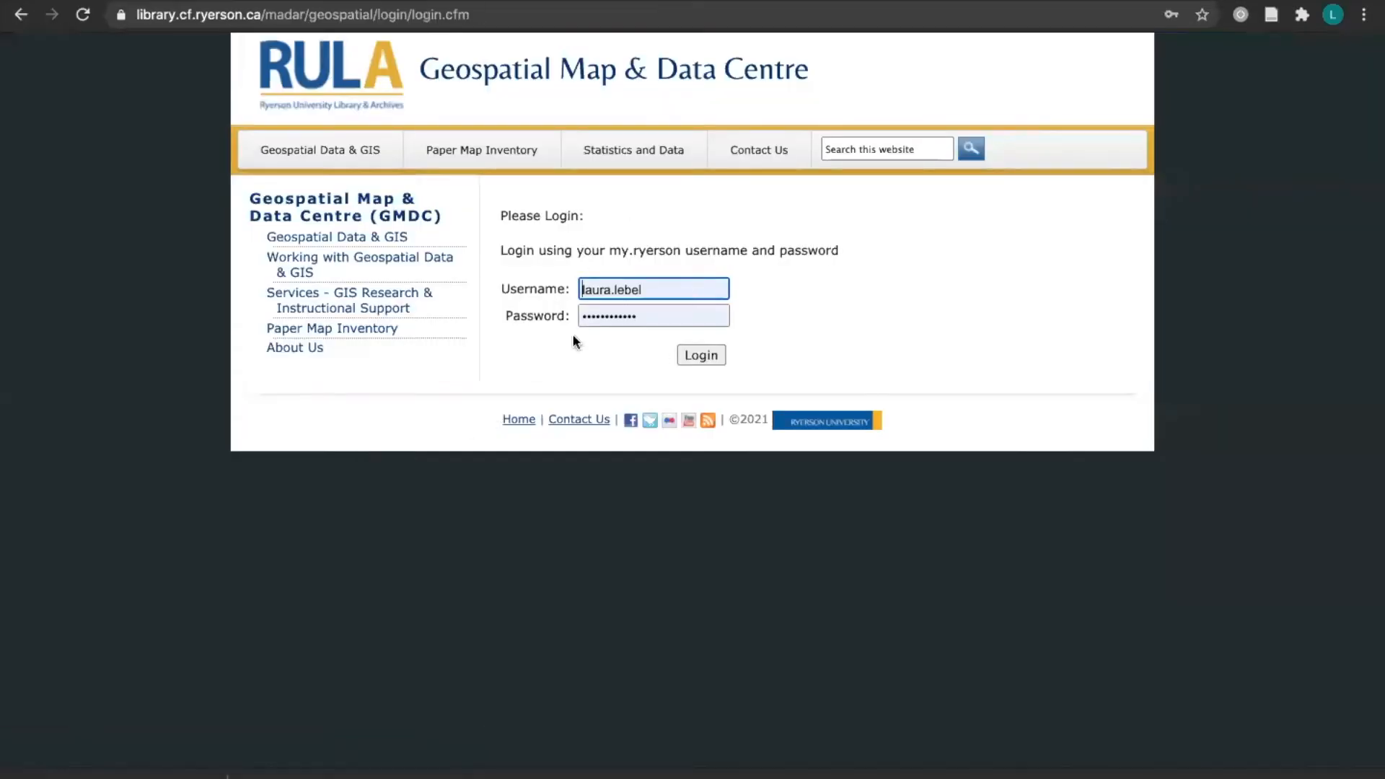
Log in to the Geospatial Map & Data Centre with the saved username and password.
click(650, 288)
click(726, 256)
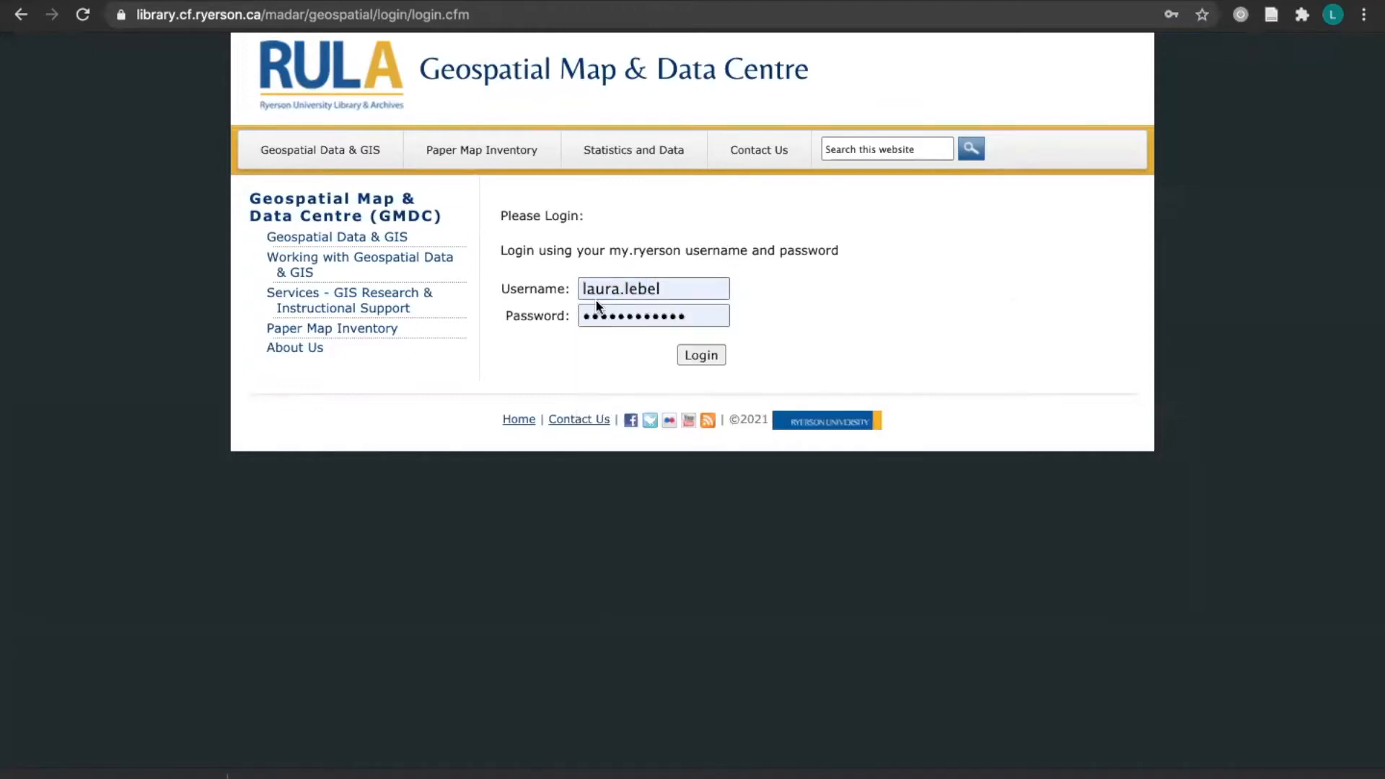
click(703, 361)
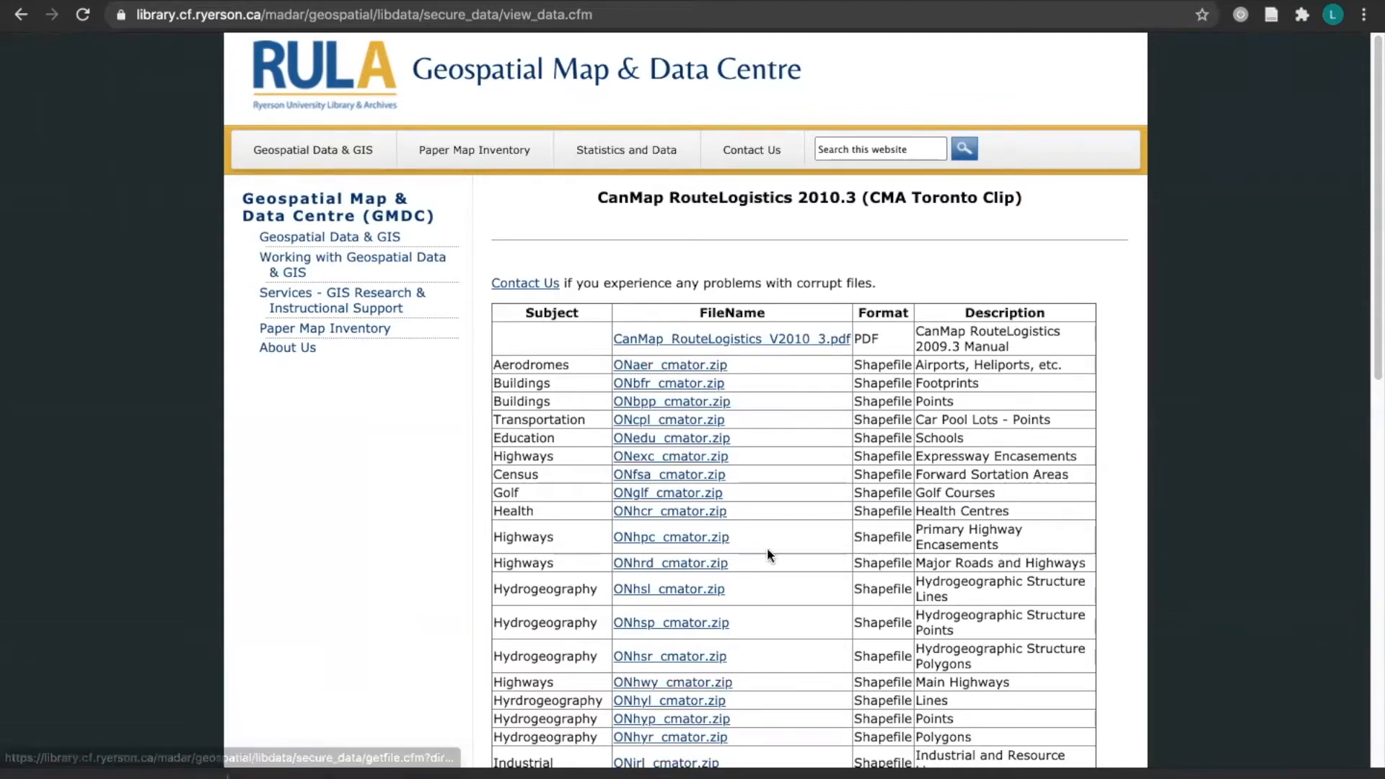
Download the land use shapefile archive ONlur_cmator.zip to the Desktop.
scroll(768, 547, down, 3)
scroll(767, 549, down, 3)
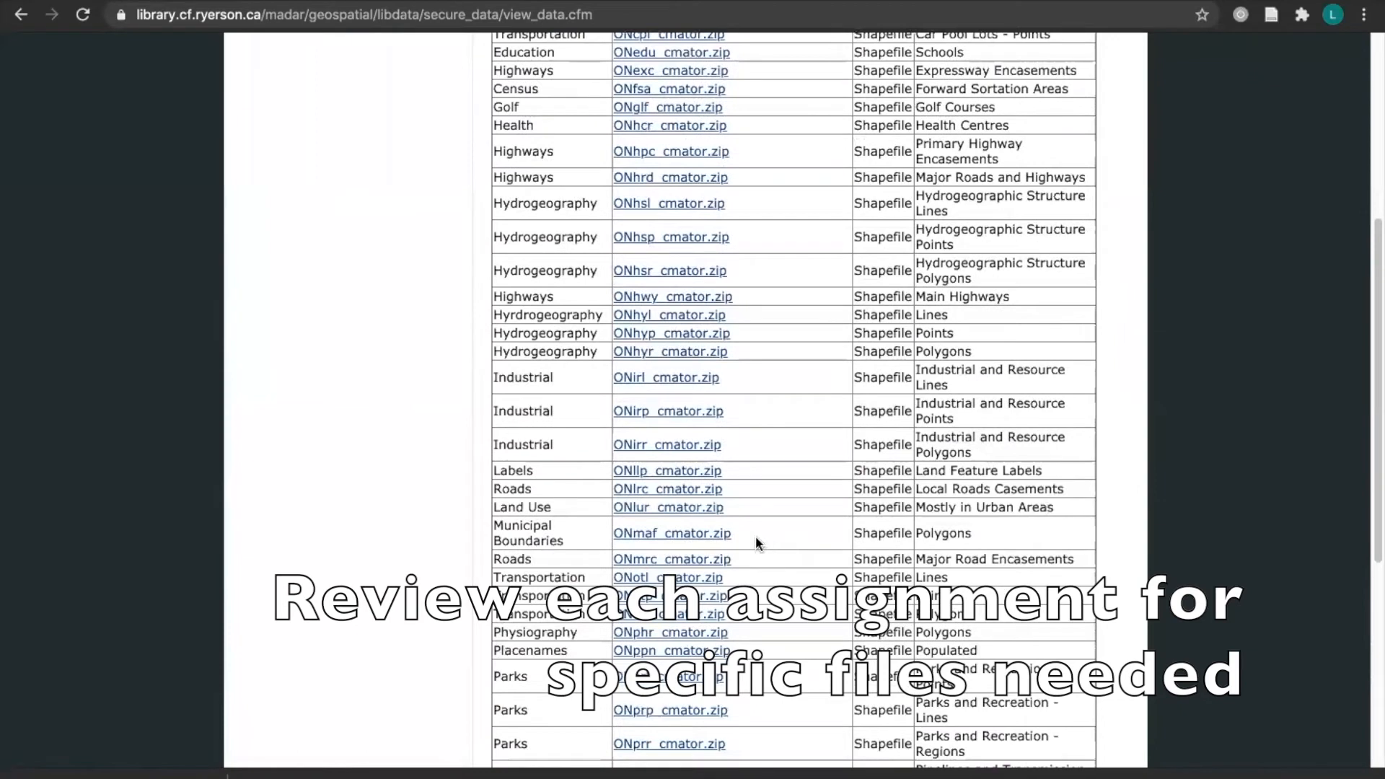
click(708, 509)
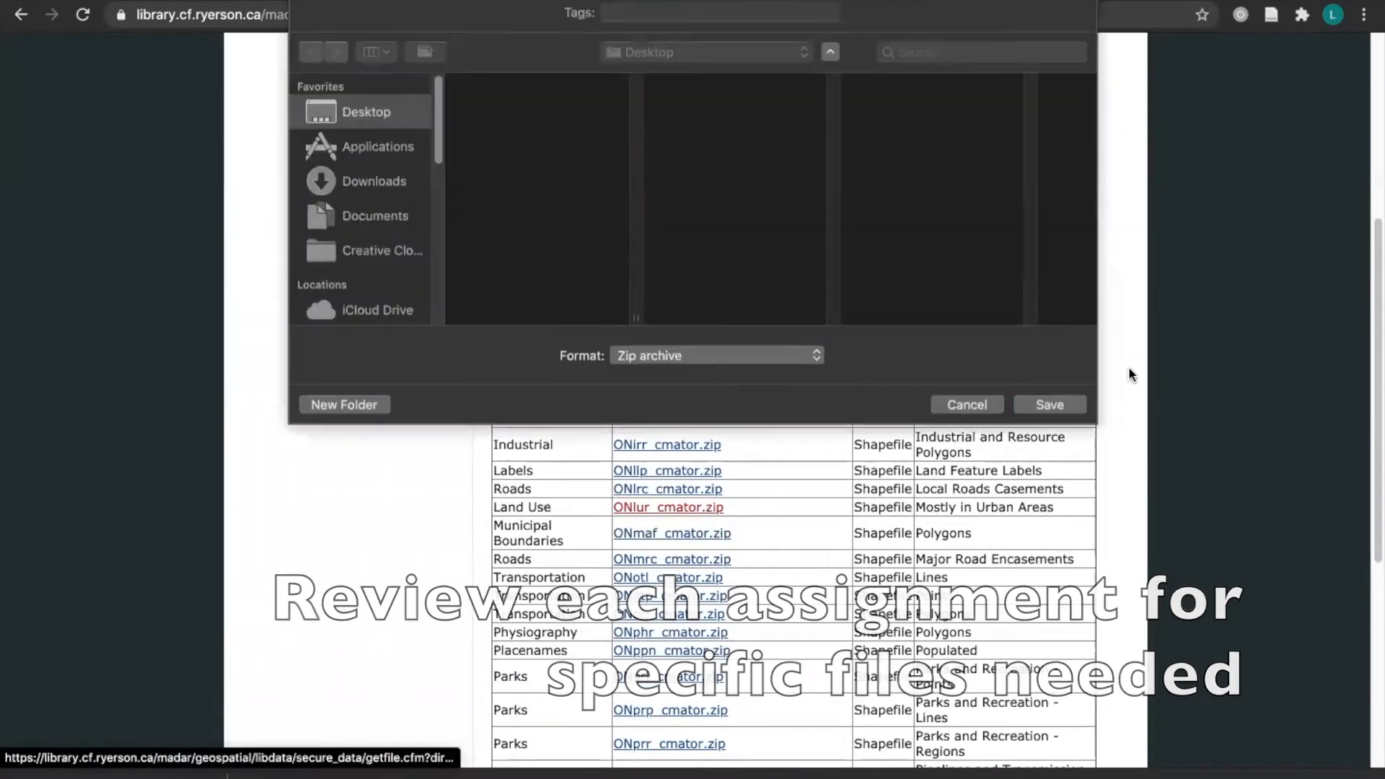
click(1050, 402)
Download the highway exits archive ONxit_cmator.zip and the railroad network archive ONrll_cmator.zip to the Desktop.
scroll(690, 520, down, 3)
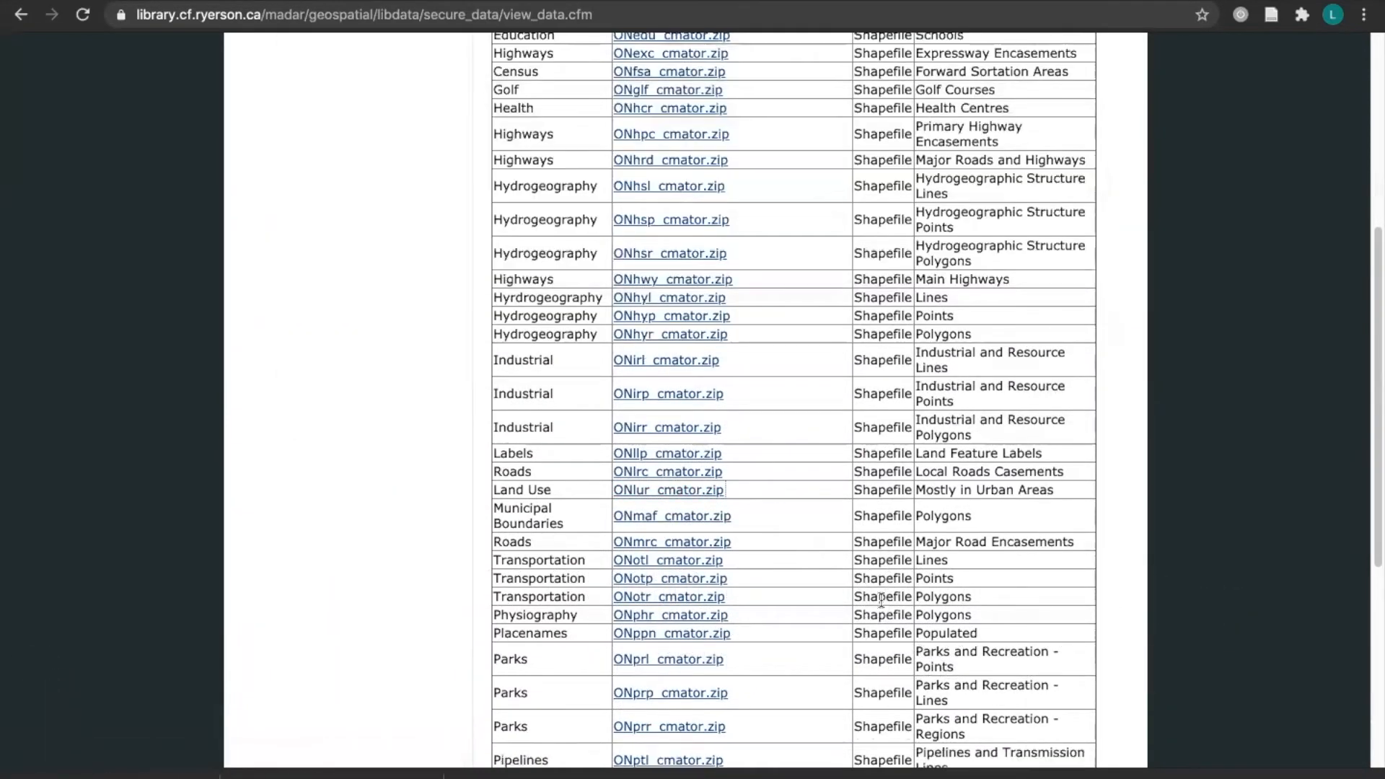
scroll(690, 521, down, 3)
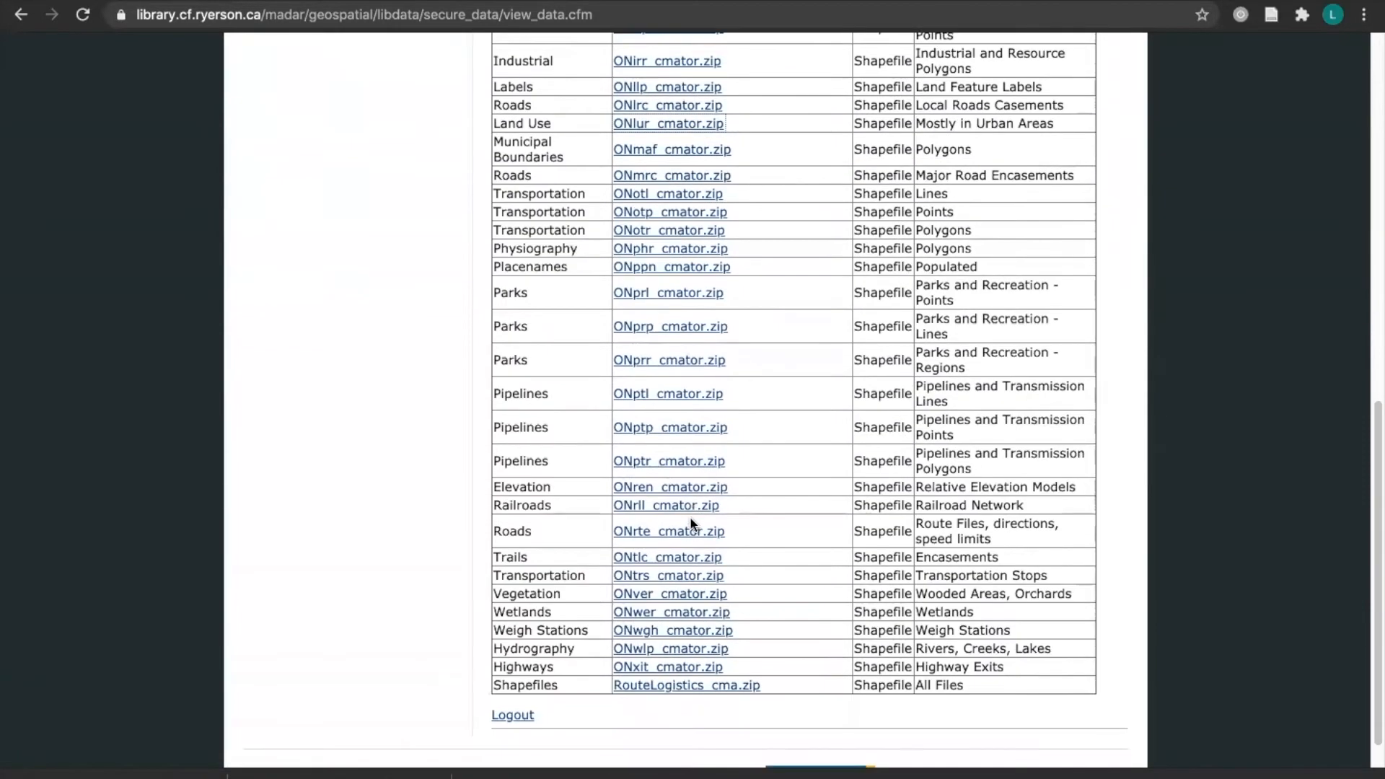
click(681, 667)
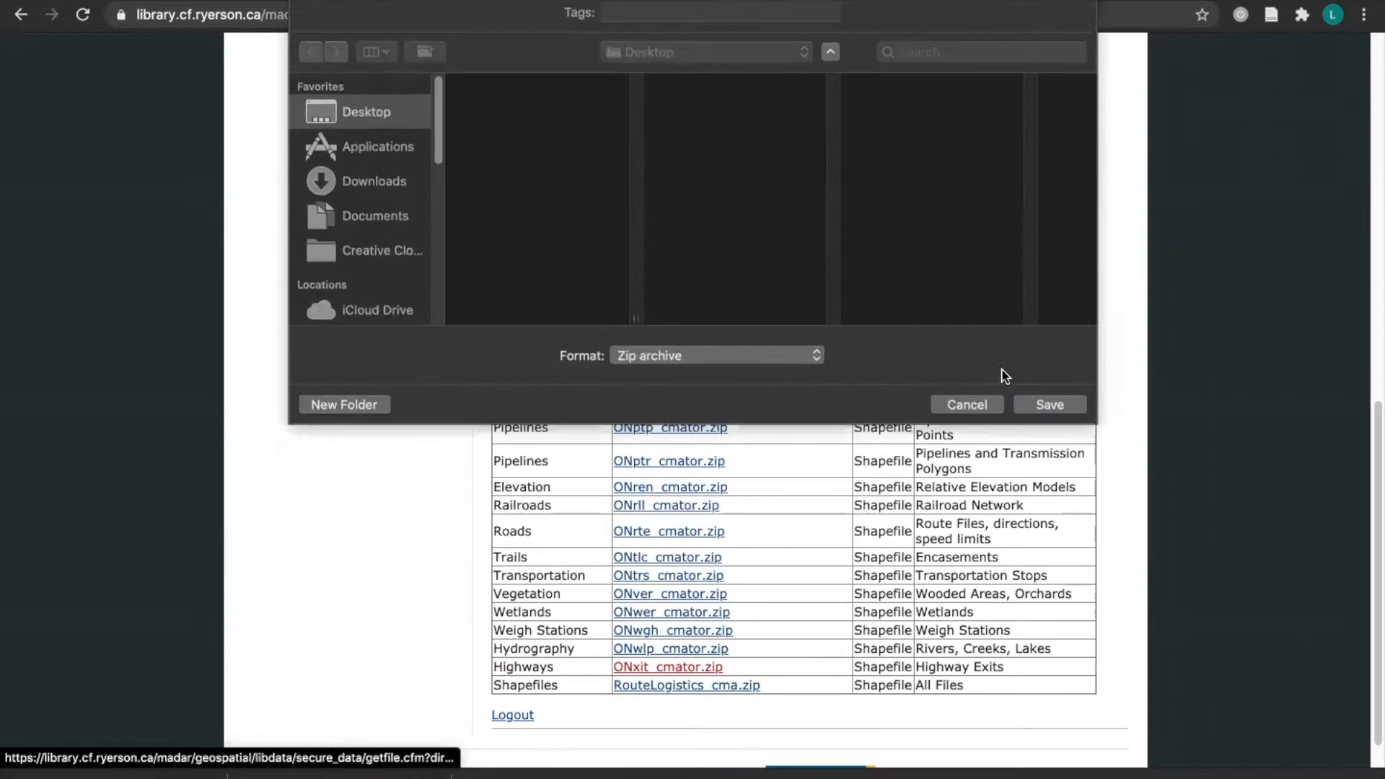
click(1048, 401)
click(626, 504)
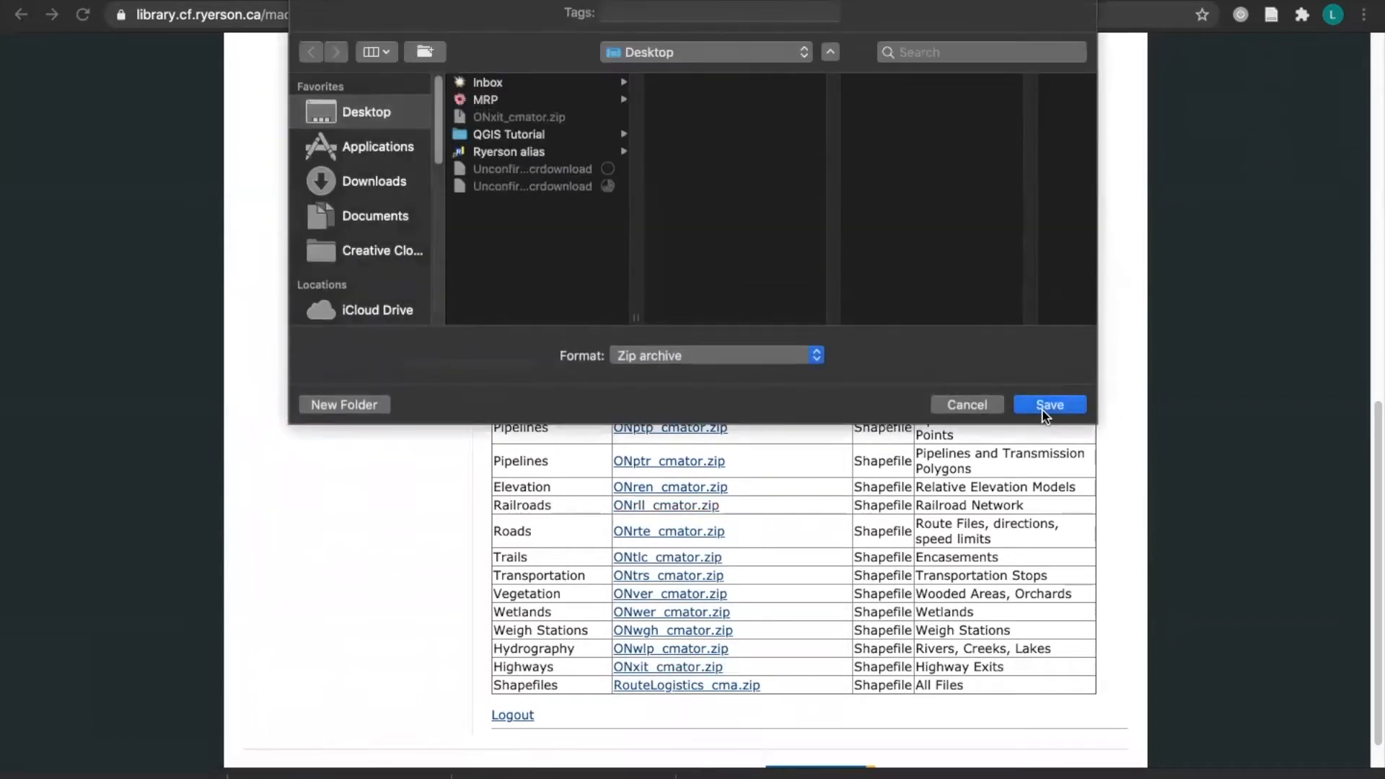
click(1048, 402)
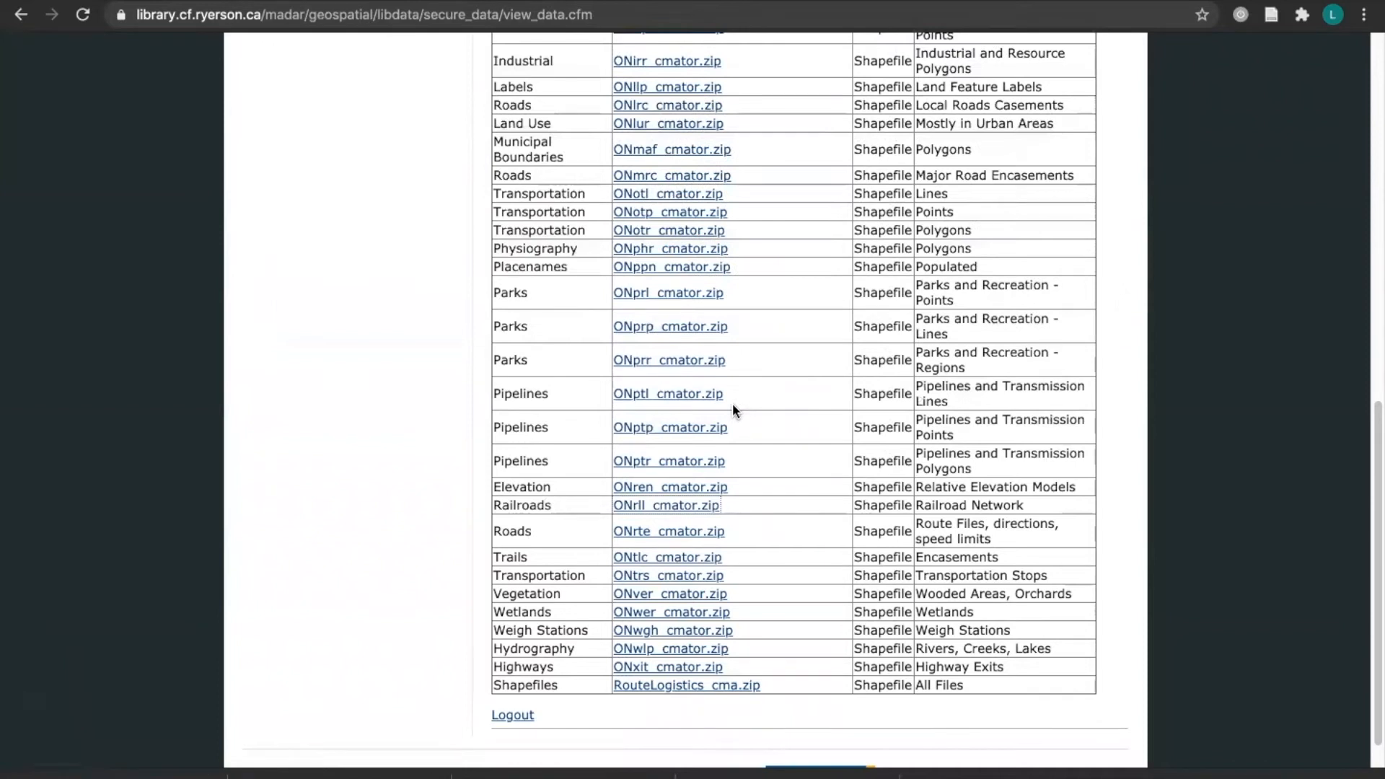
Download the municipal boundaries shapefile archive ONmaf_cmator.zip to the Desktop.
scroll(733, 402, down, 2)
scroll(733, 402, up, 2)
scroll(734, 409, up, 7)
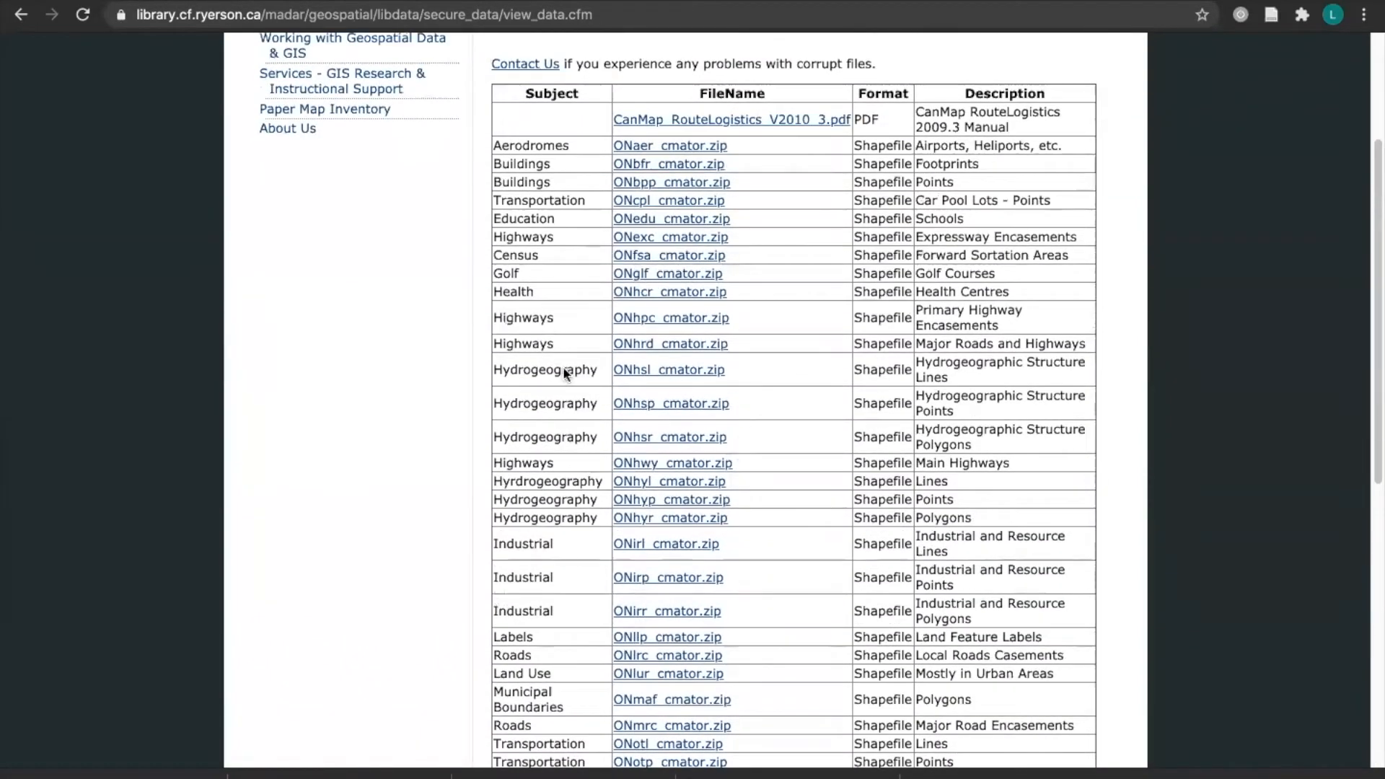
scroll(570, 389, down, 3)
scroll(577, 404, down, 8)
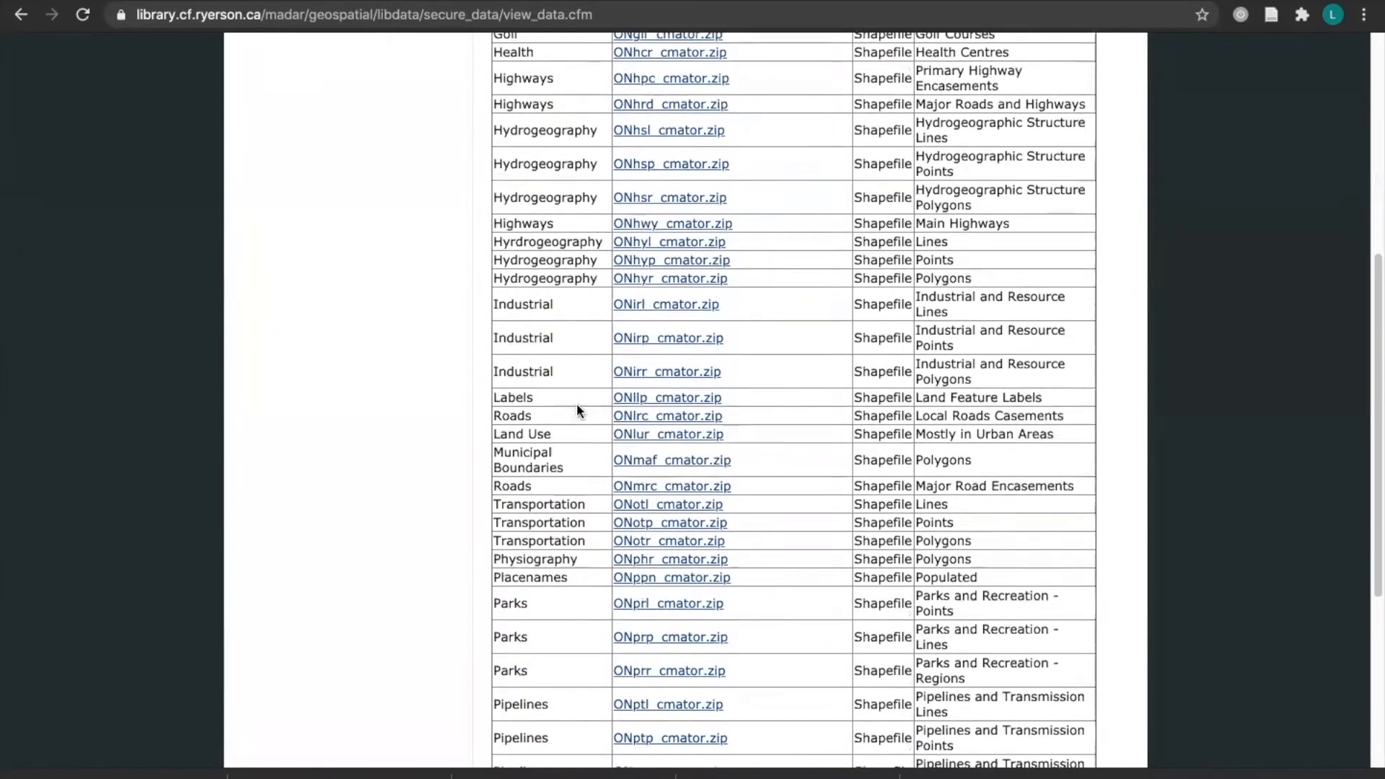
click(668, 241)
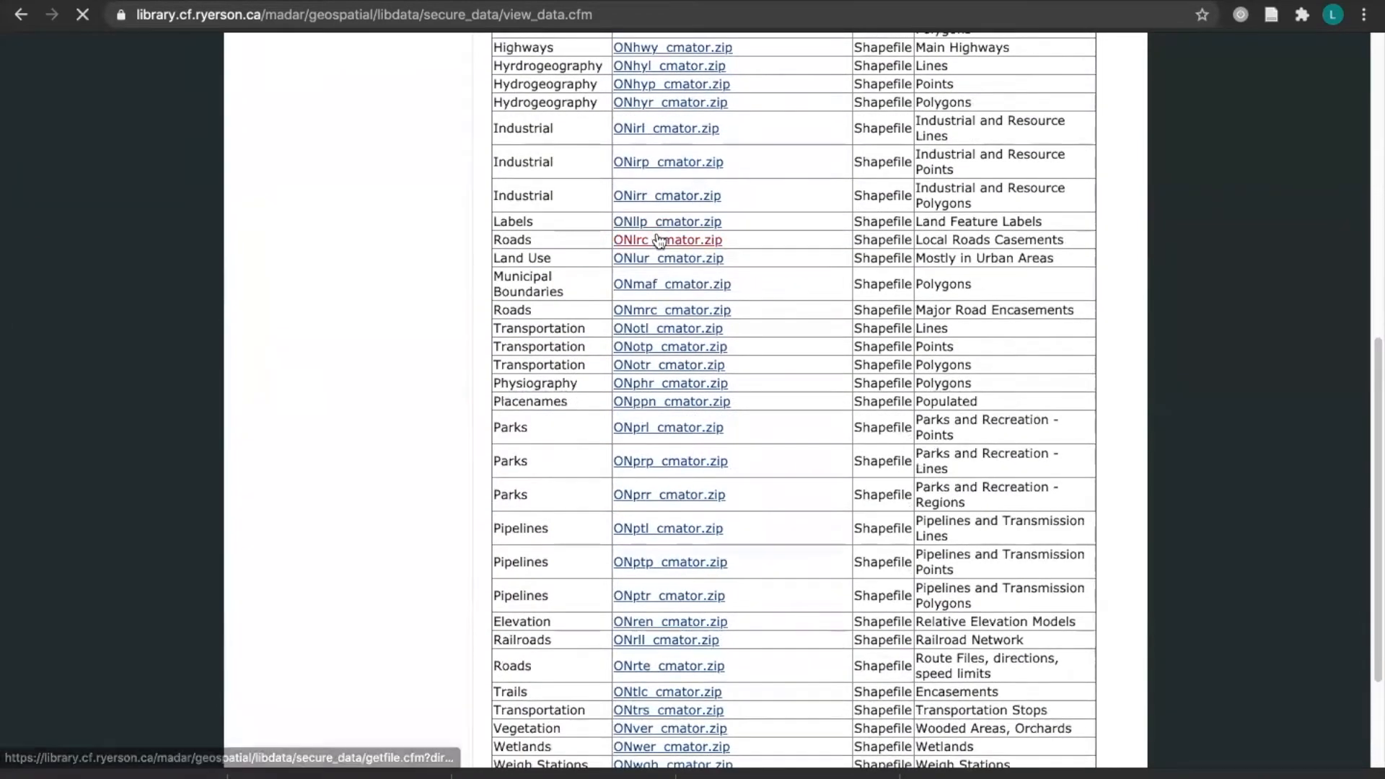
click(968, 404)
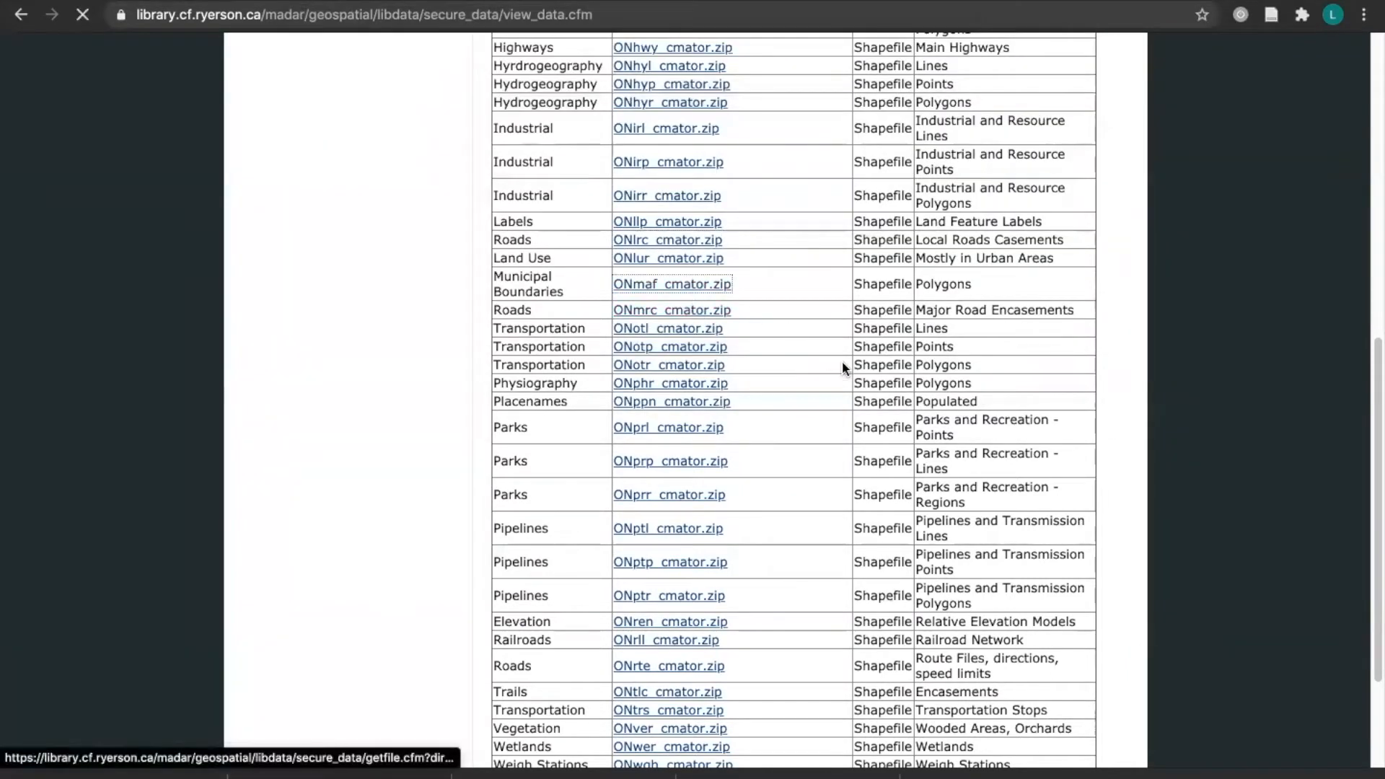
click(638, 289)
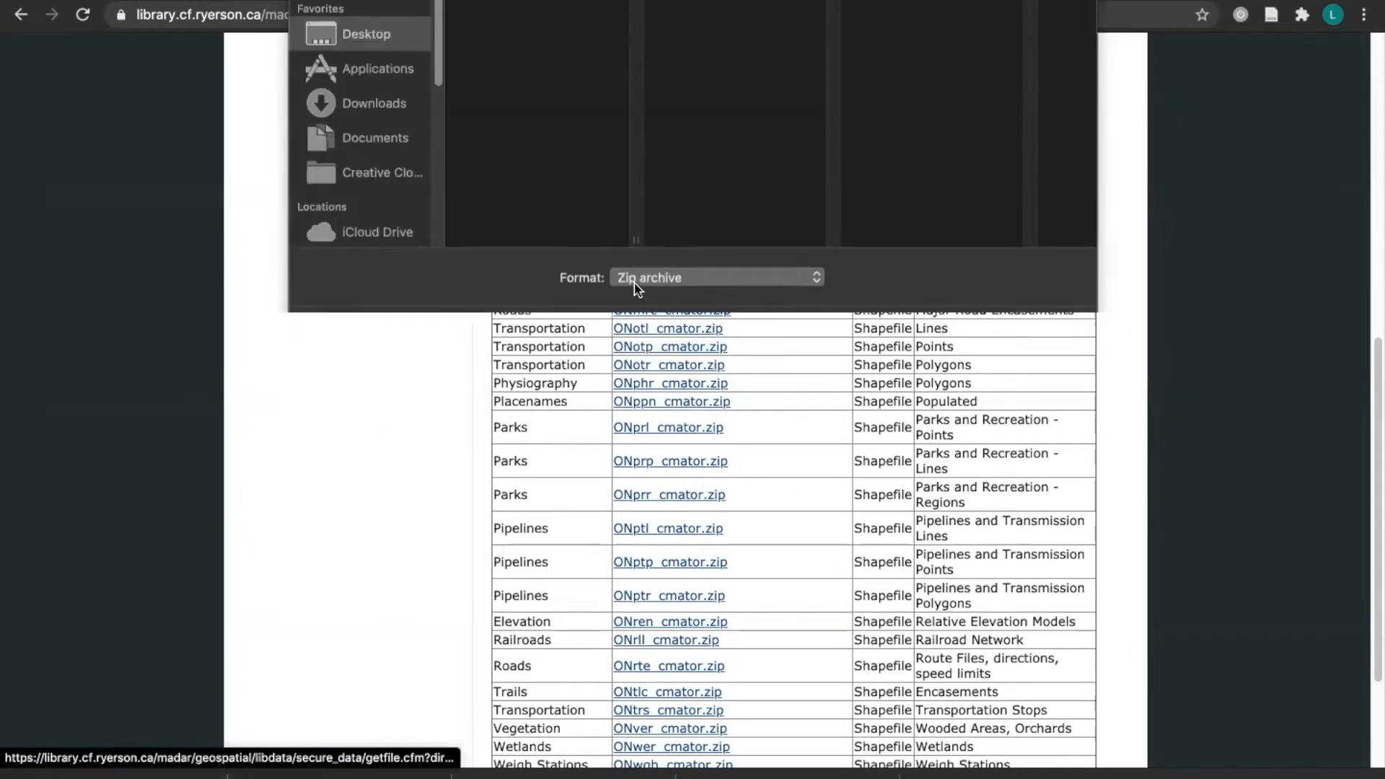
click(1023, 401)
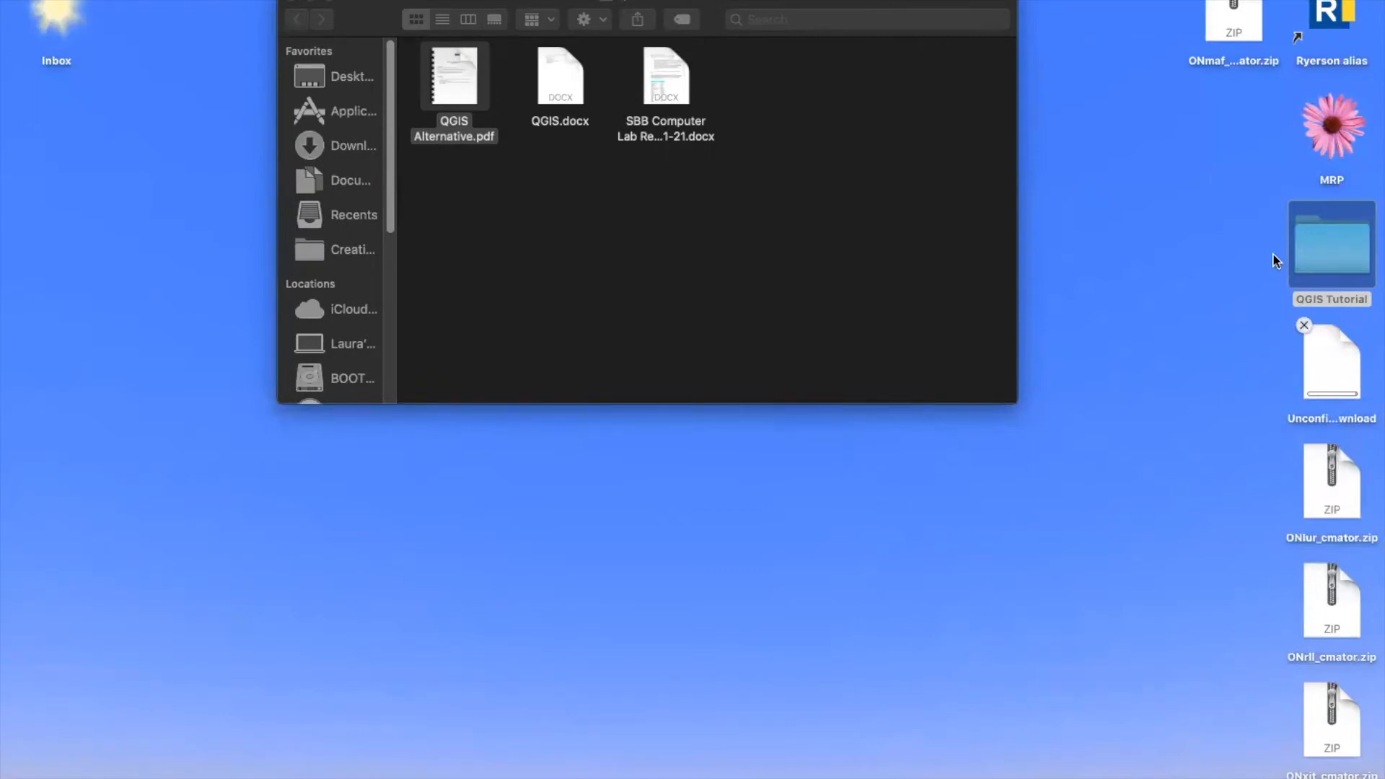
Extract the ONmaf, ONlur, ONrll and ONxit cmator zip archives on the Desktop.
double_click(1245, 23)
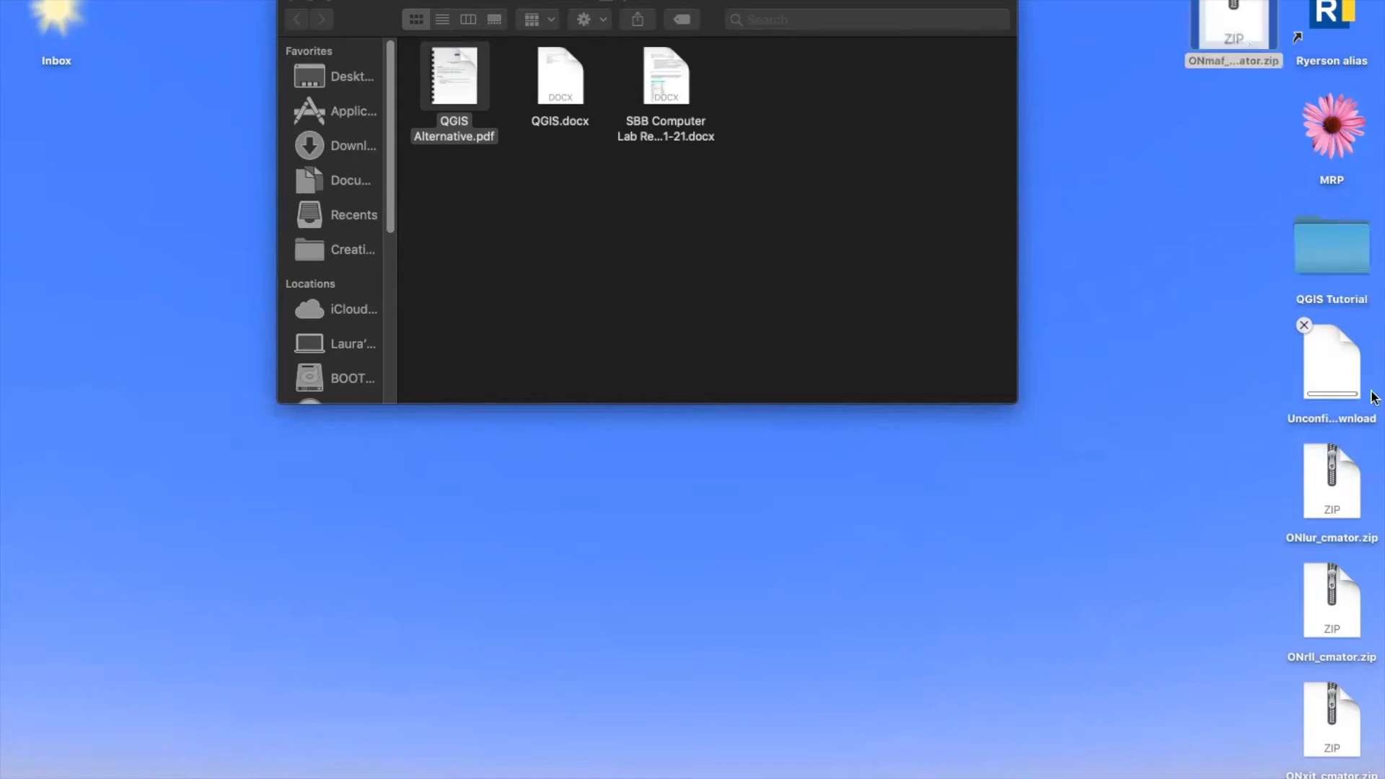
click(1337, 488)
double_click(1338, 488)
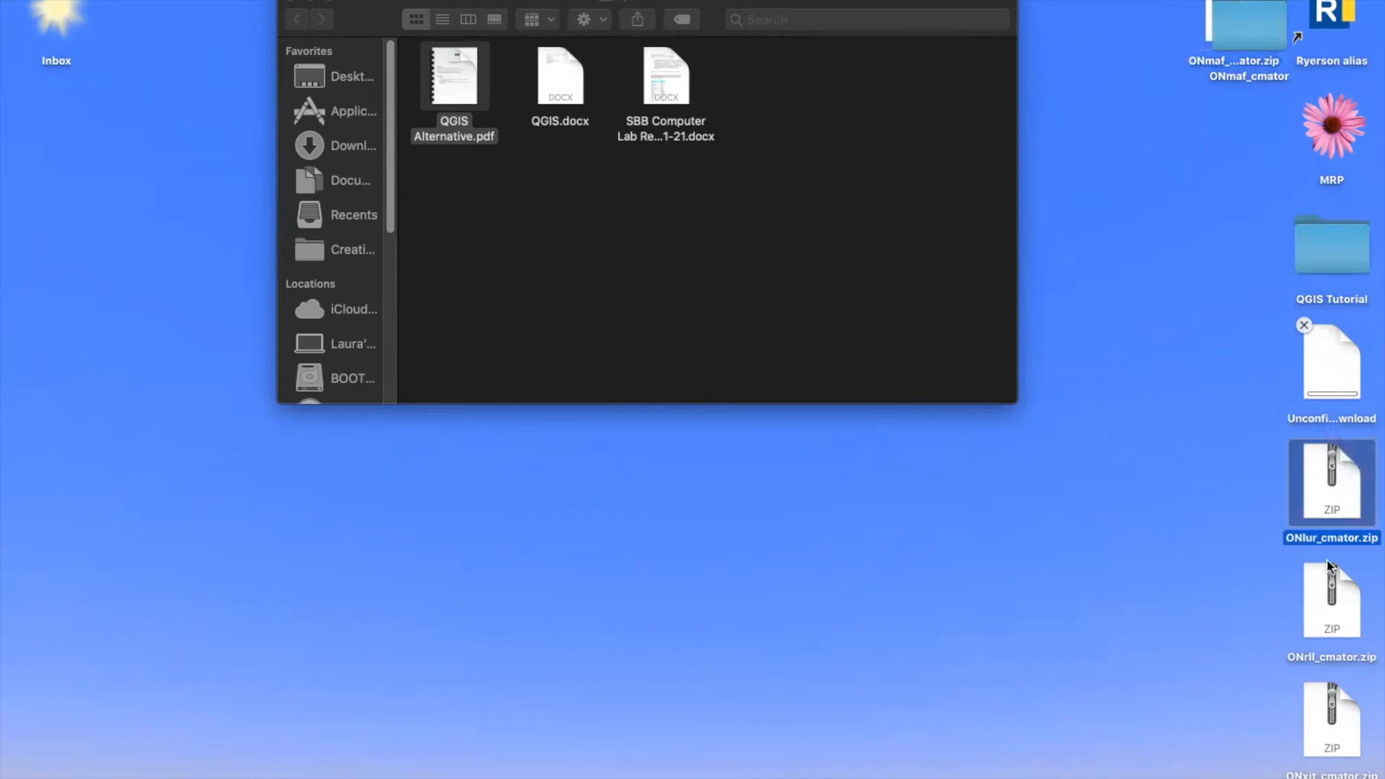
click(1326, 590)
double_click(1325, 590)
click(1332, 695)
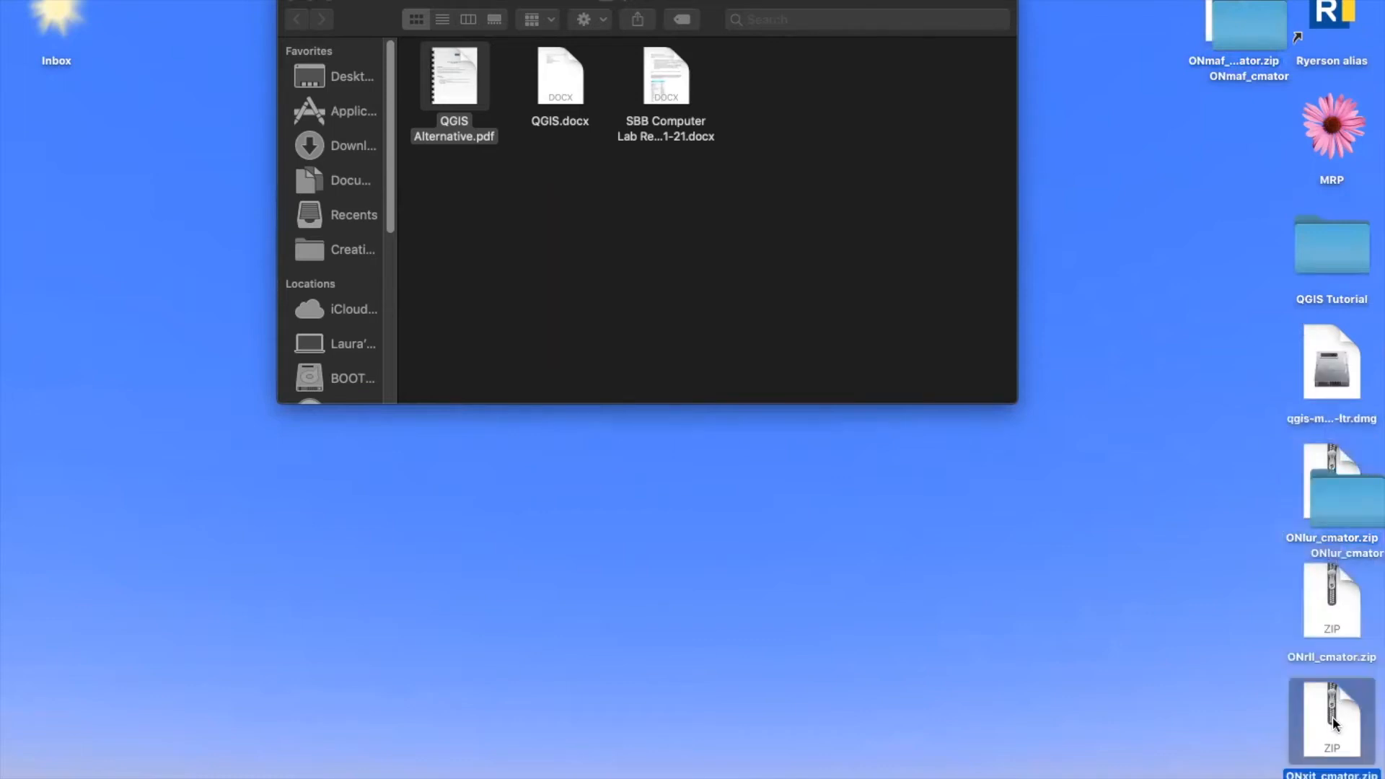
double_click(1332, 695)
Create a folder named Data inside the QGIS Tutorial folder and place it beside the existing documents.
right_click(1140, 368)
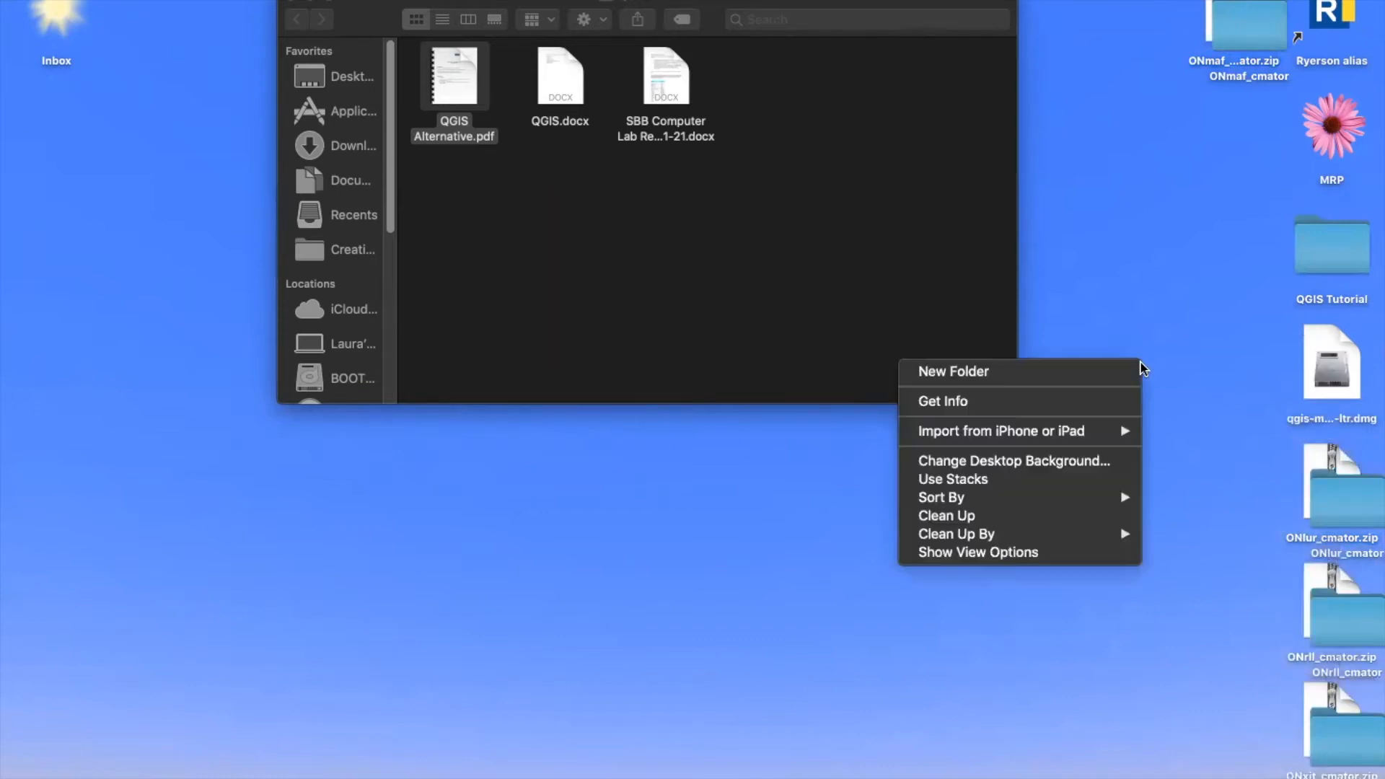
click(1342, 268)
click(1343, 269)
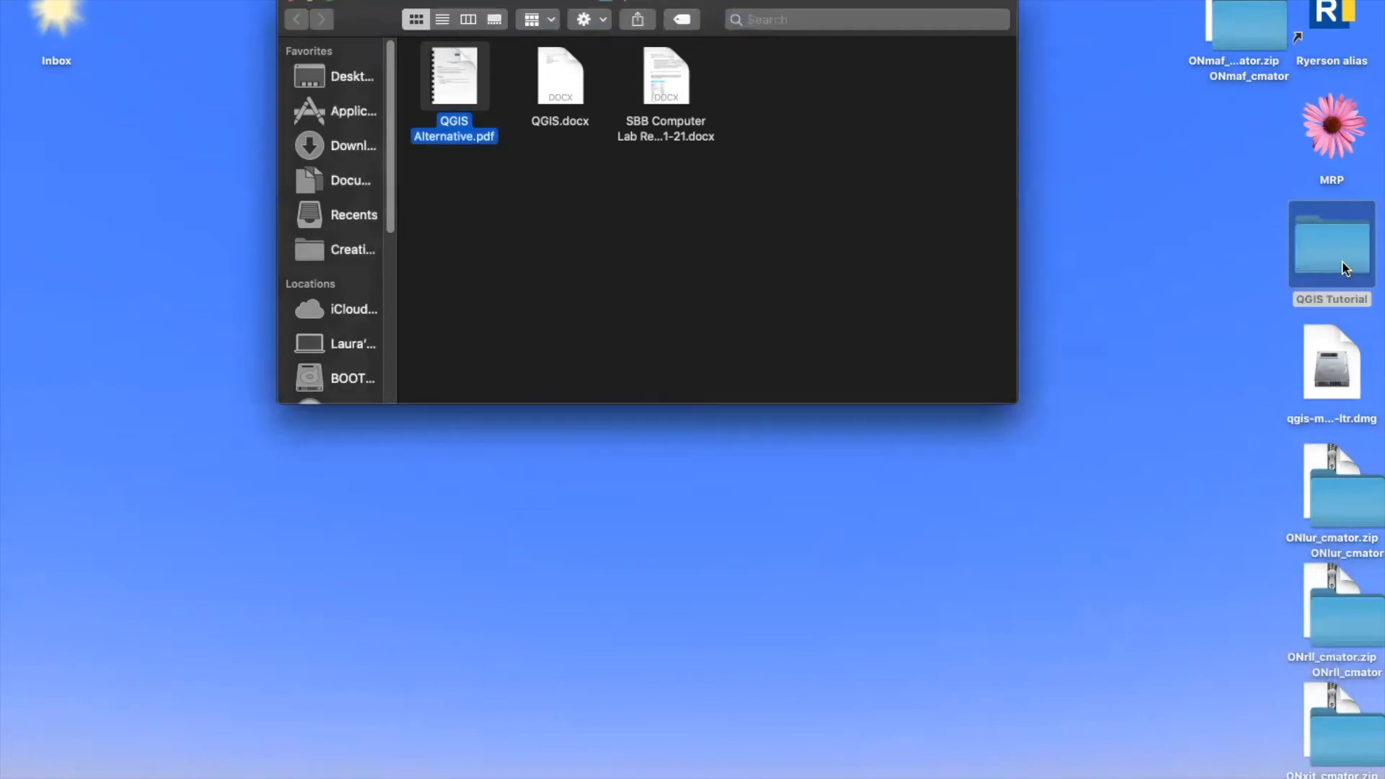
right_click(734, 187)
click(770, 193)
text(Data)
key(Return)
drag(768, 206, 793, 131)
Move the extracted ONlur_cmator, ONrll_cmator, ONxit_cmator and ONmaf_cmator folders from the Desktop into the Data folder.
drag(1372, 500, 732, 119)
drag(1330, 618, 757, 119)
drag(1344, 760, 754, 124)
drag(1258, 41, 773, 130)
Check the moved folders in Data, inspect the shapefile components inside ONlur_cmator, and close the window.
double_click(775, 99)
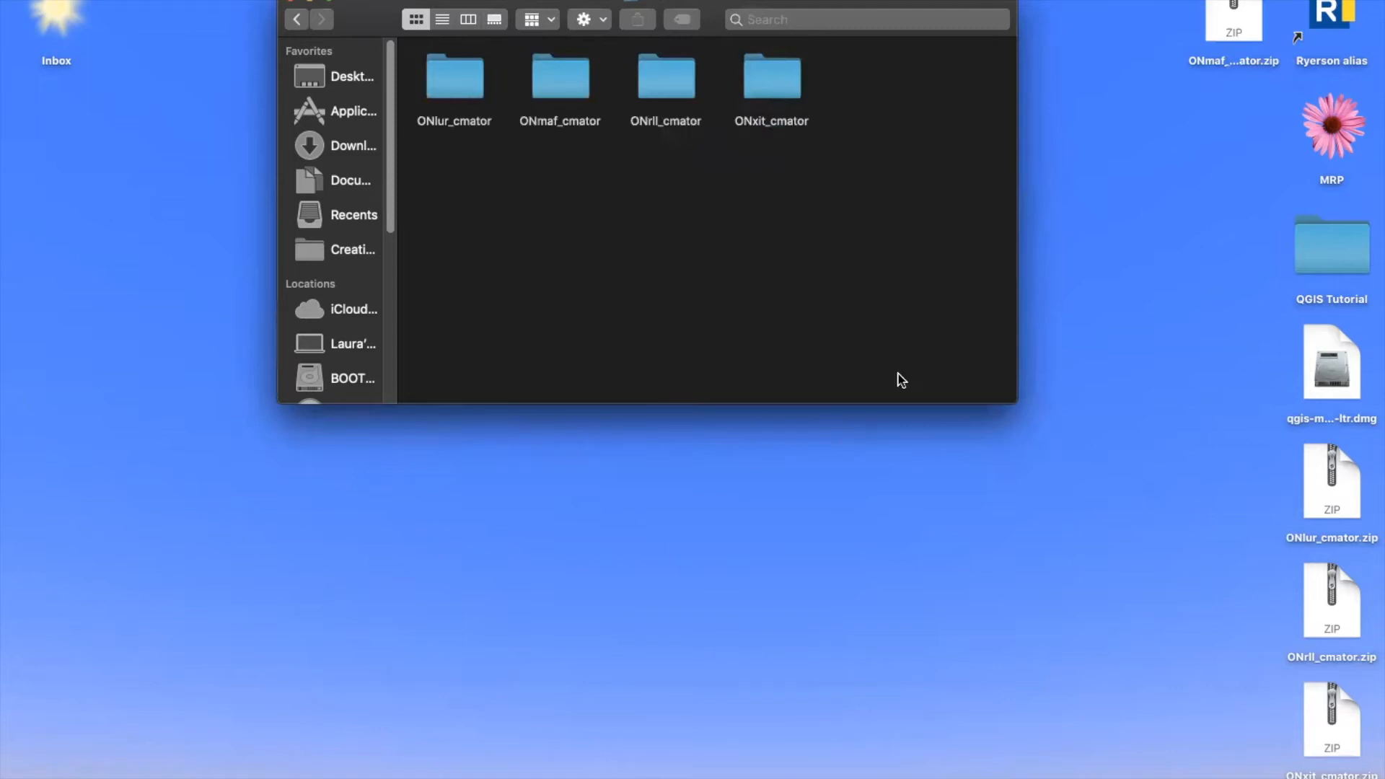
click(457, 101)
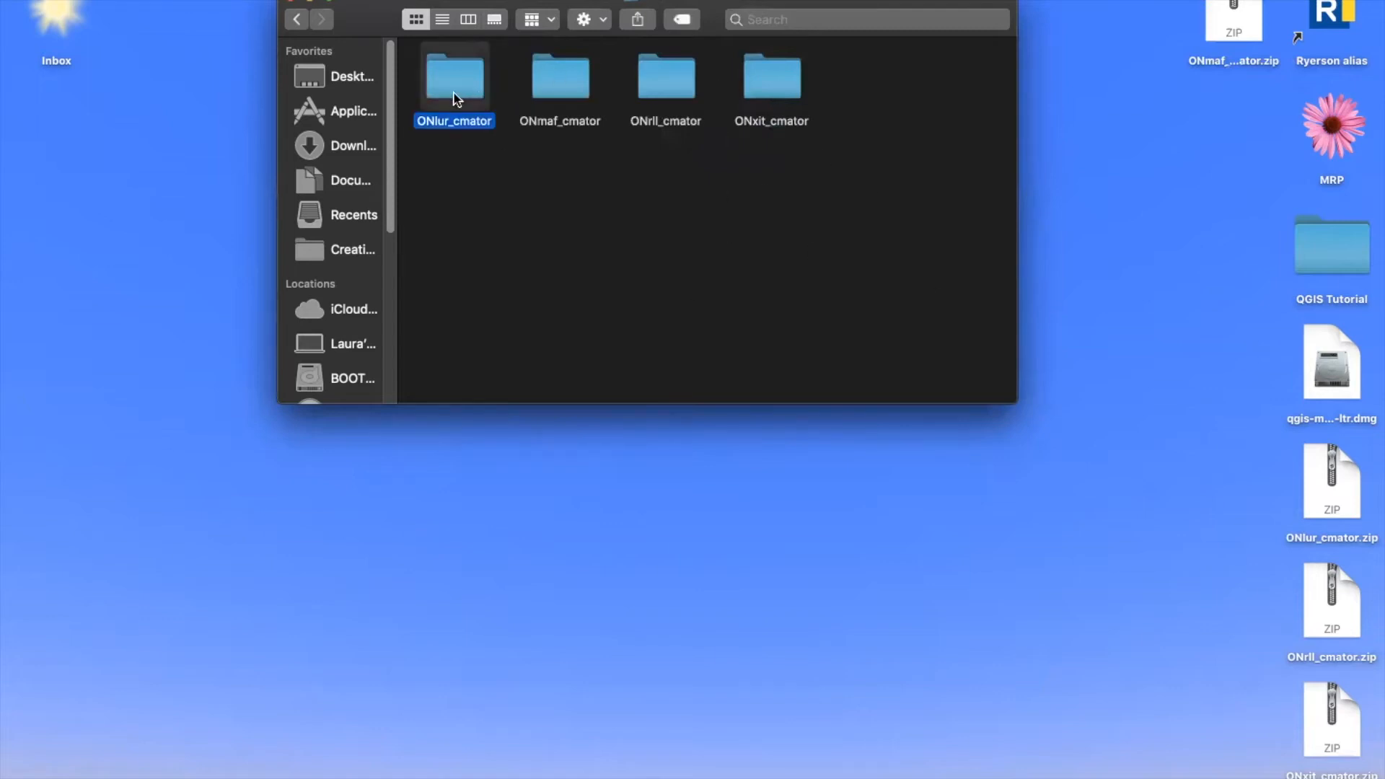
double_click(457, 101)
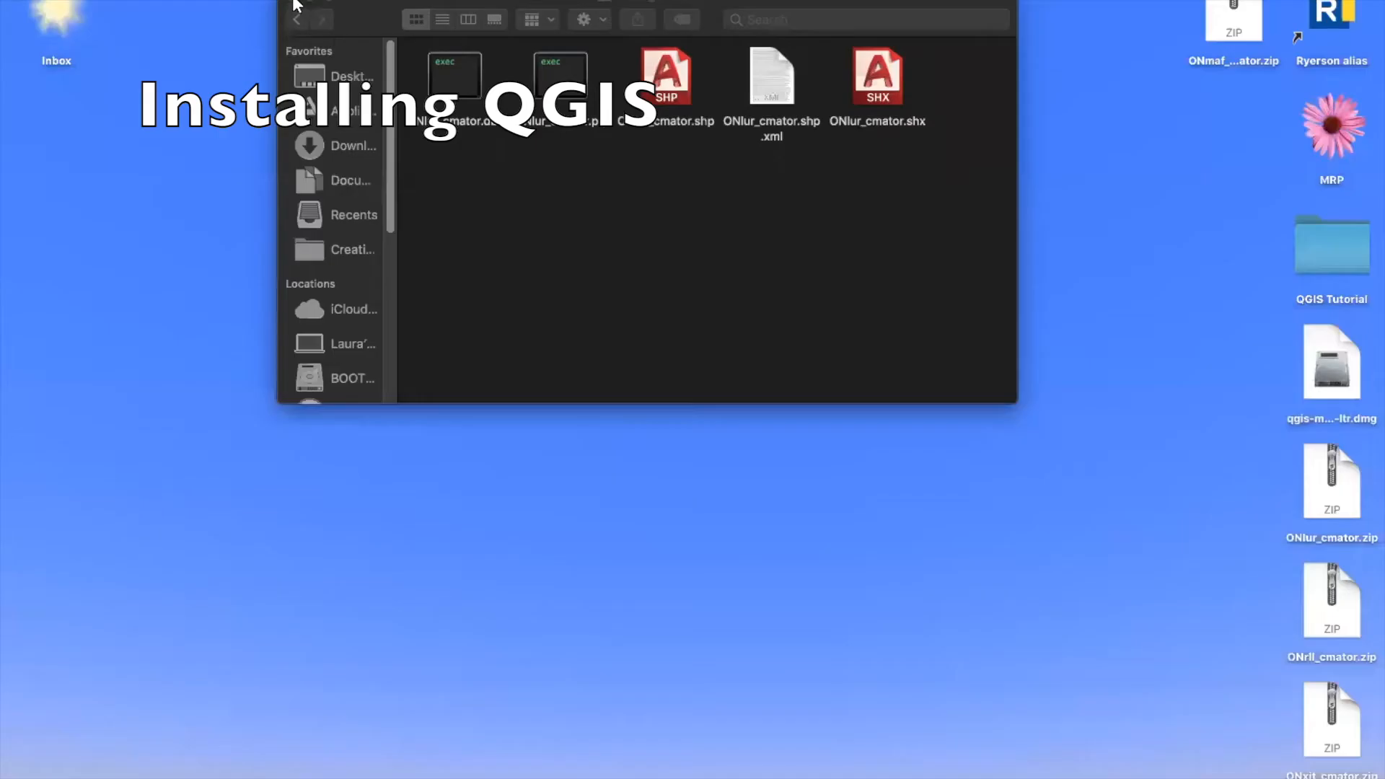
click(292, 1)
Mount qgis-macos-ltr.dmg, agreeing to its license and skipping verification, and copy QGIS-LTR into the Applications folder.
click(1333, 358)
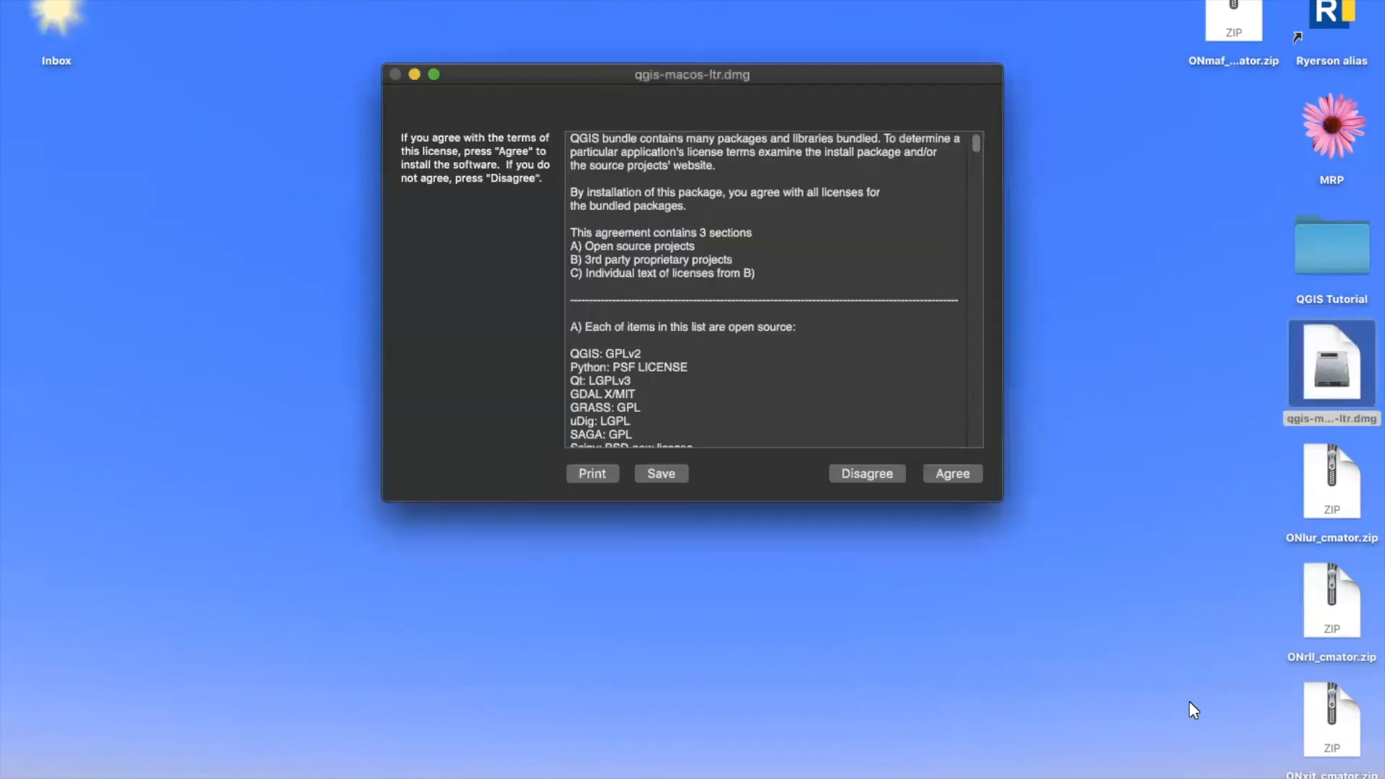
scroll(773, 409, down, 20)
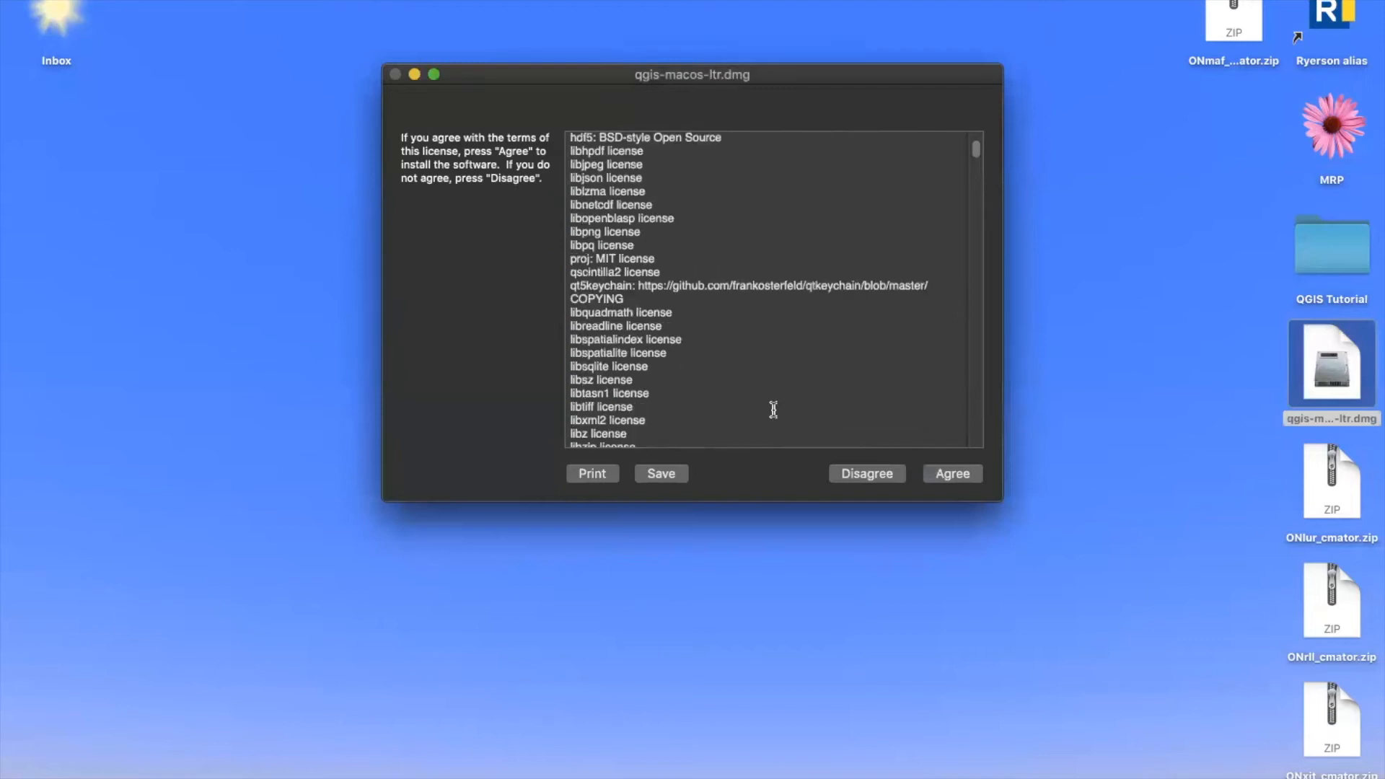
scroll(963, 219, down, 20)
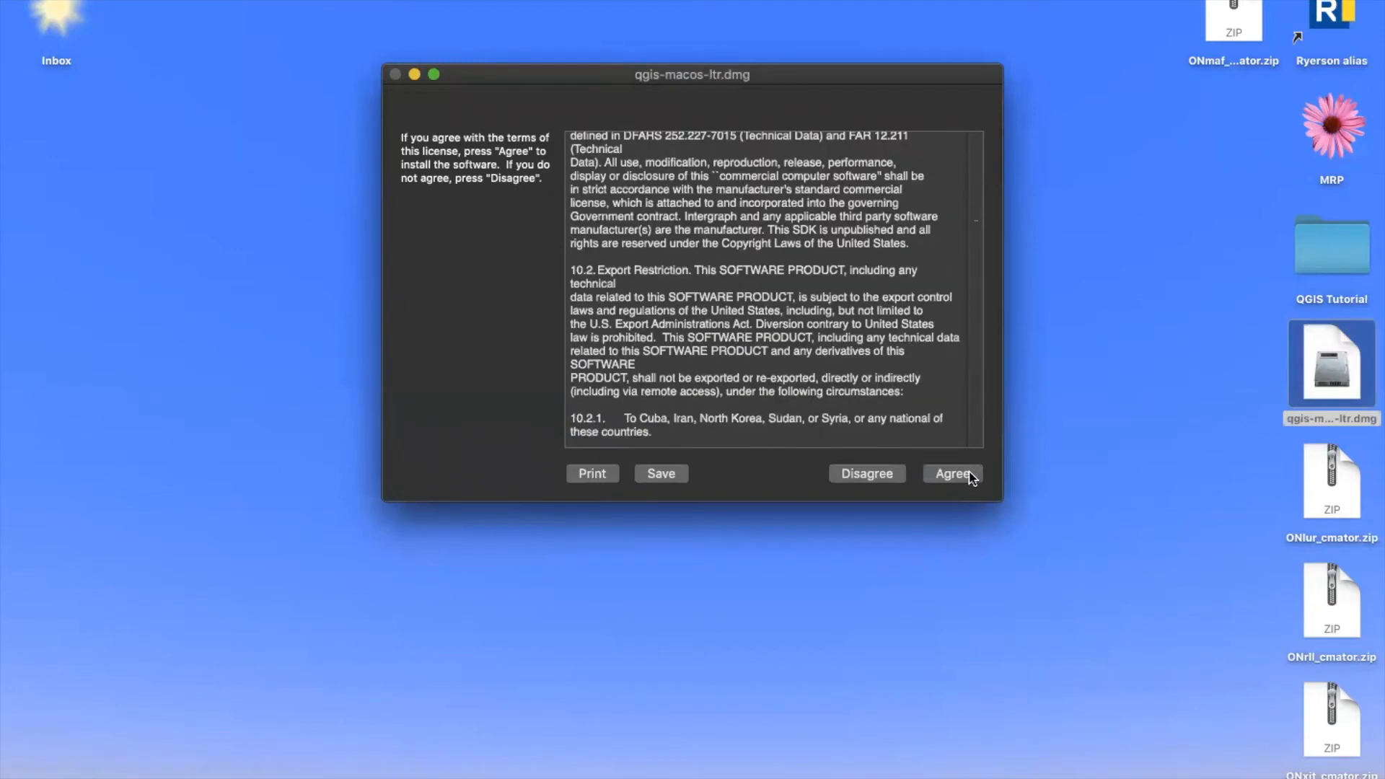
click(953, 476)
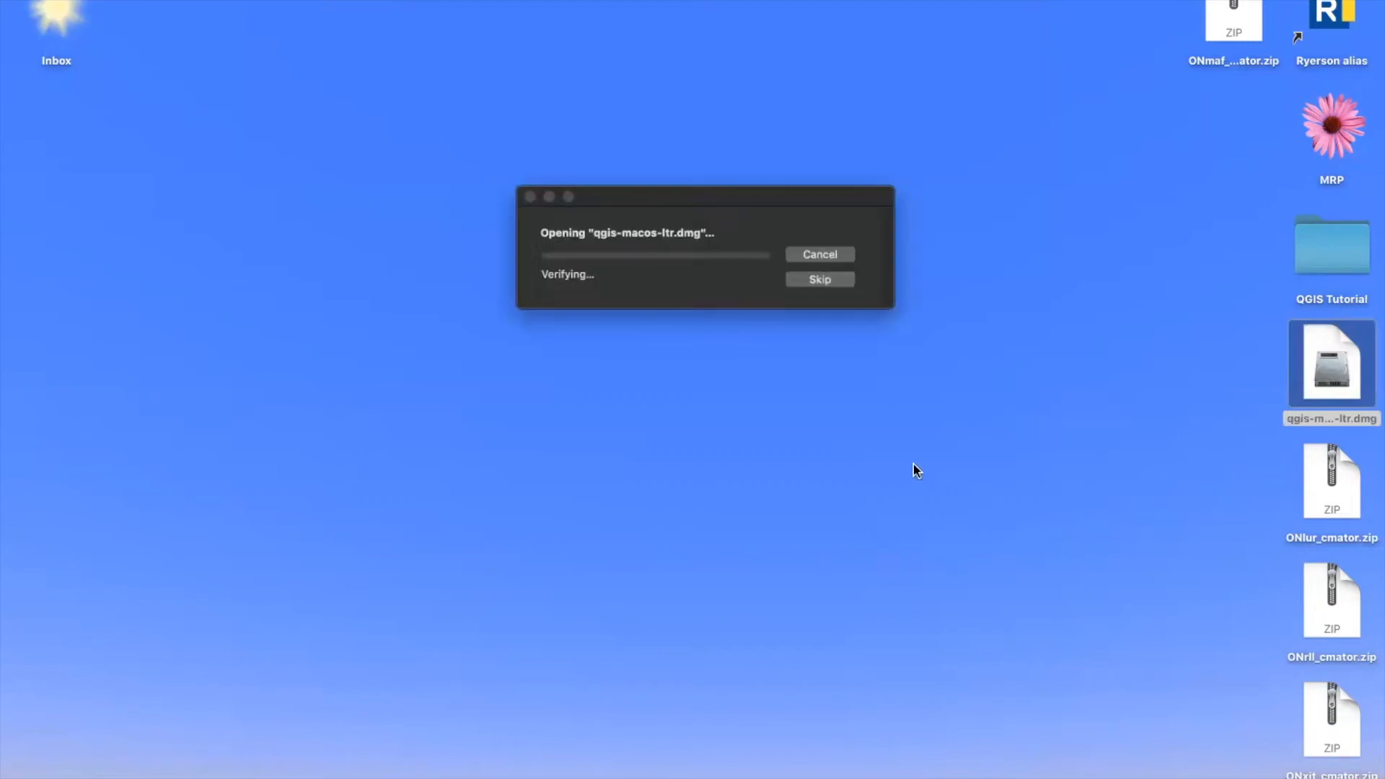
click(807, 282)
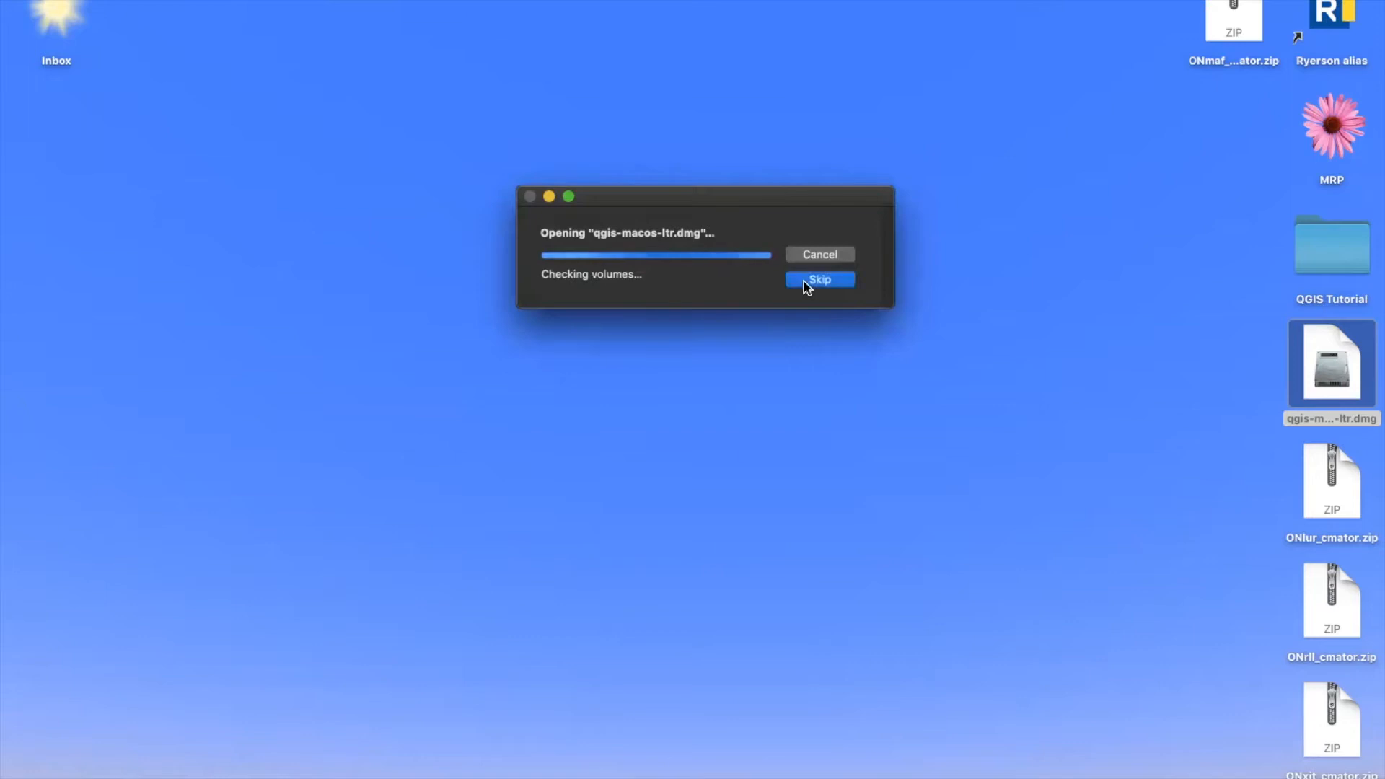
click(807, 279)
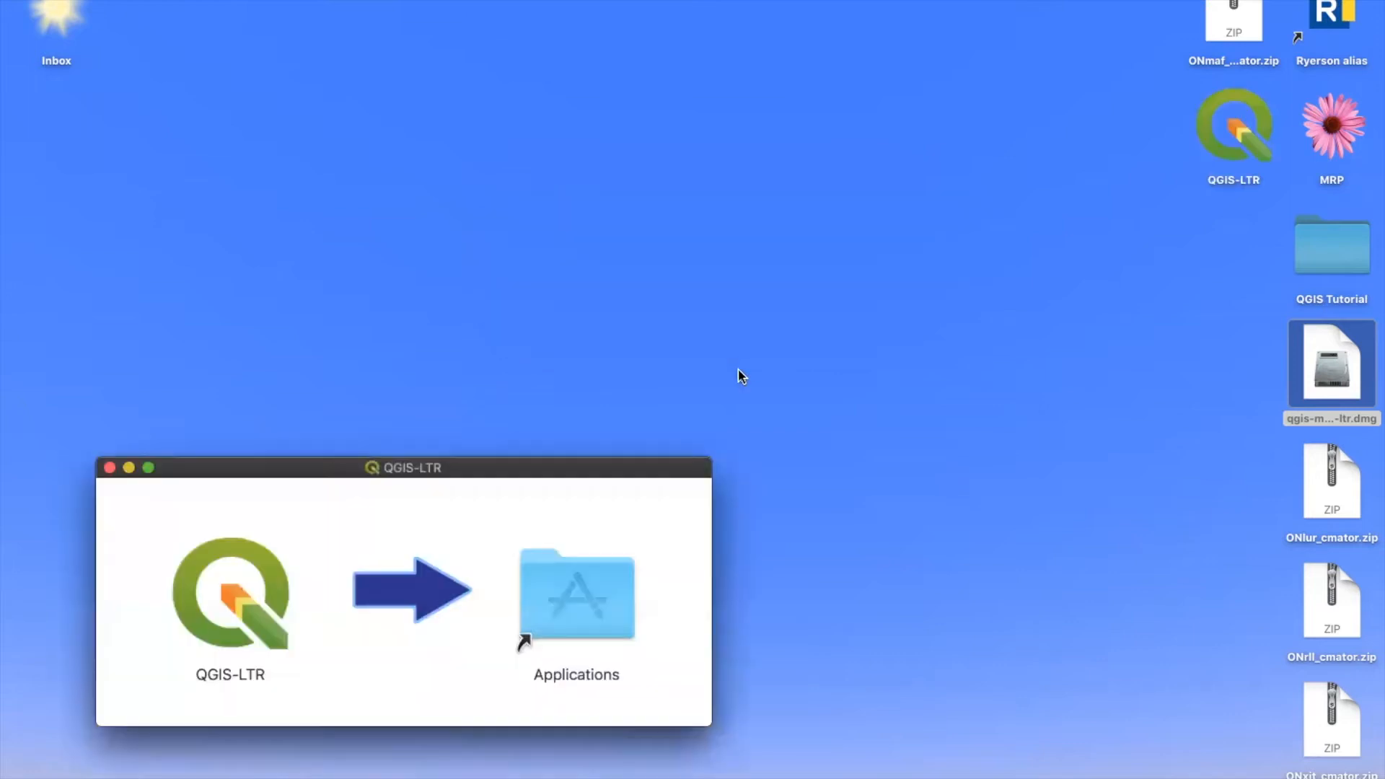
drag(214, 556, 548, 587)
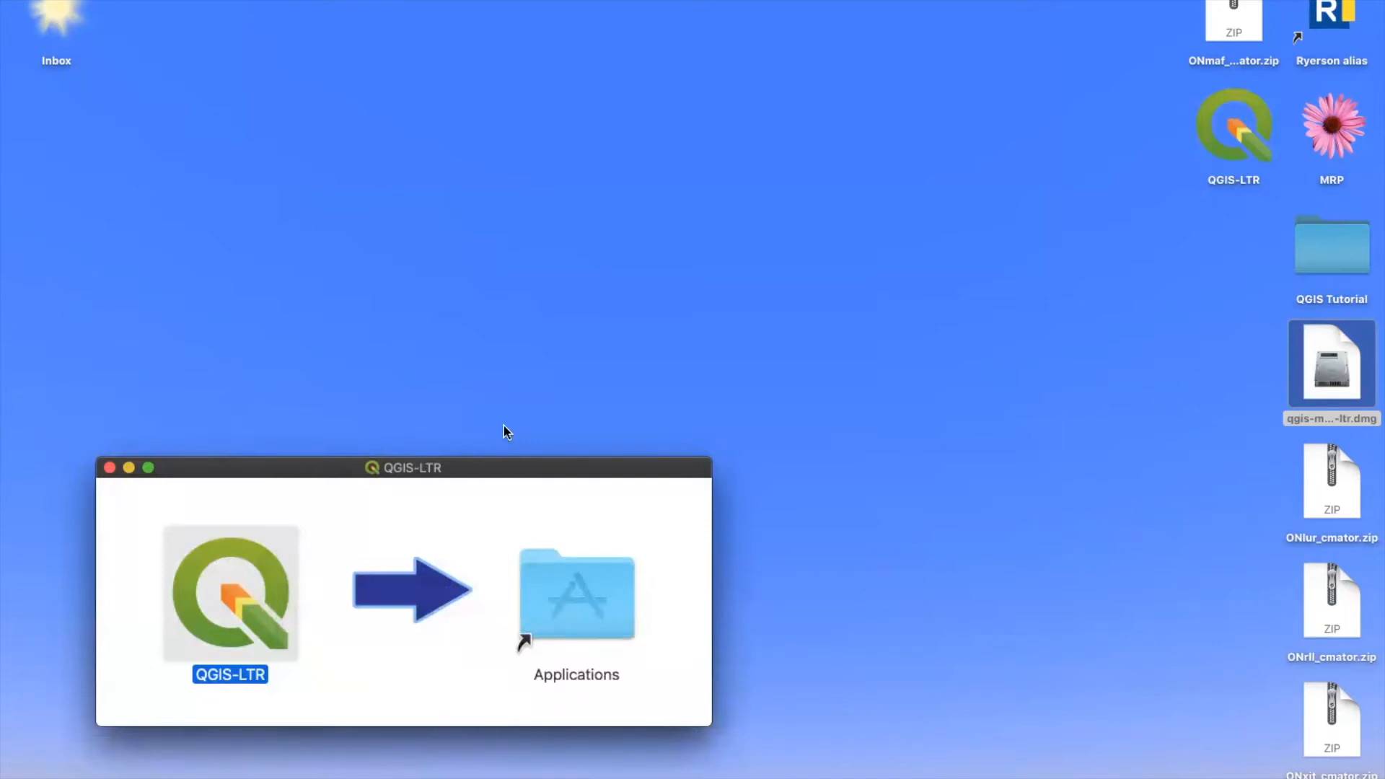
drag(500, 469, 620, 216)
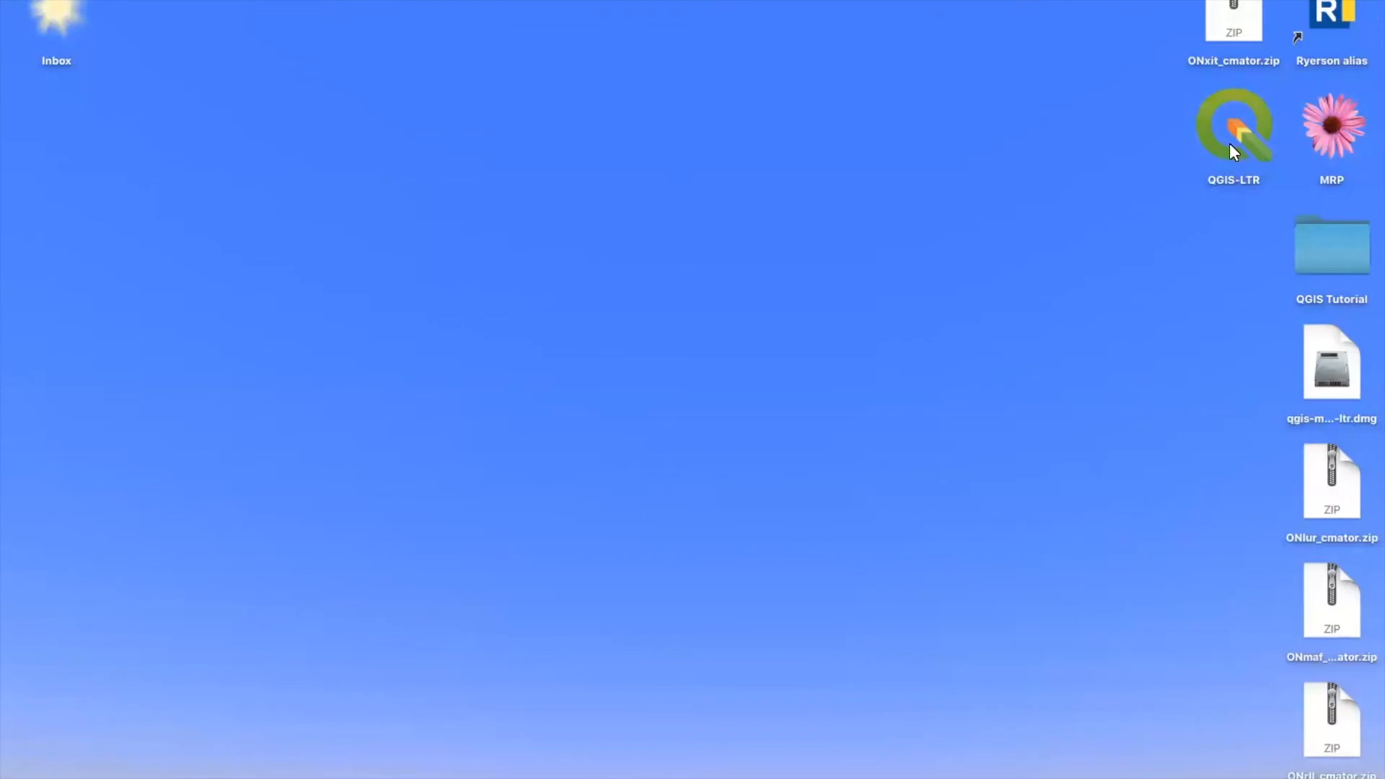
Move the QGIS installer image and the four cmator zip archives from the Desktop to the Trash, and minimize the Trash window.
drag(1260, 376, 1331, 737)
drag(1298, 773, 1298, 768)
drag(1177, 13, 1298, 768)
click(1298, 768)
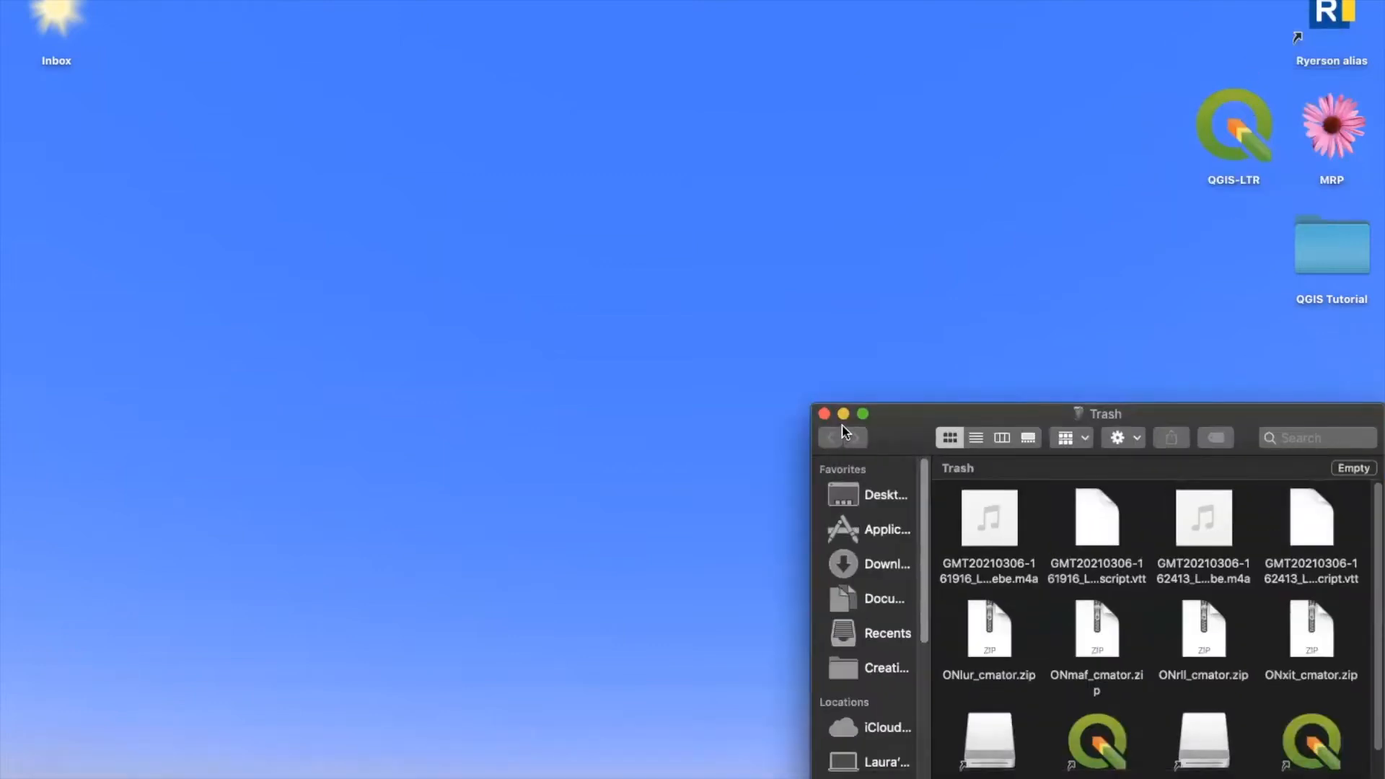
click(843, 414)
Close the QGIS-LTR disk image window and launch QGIS-LTR from the Applications folder, allowing the downloaded app to open.
double_click(1231, 101)
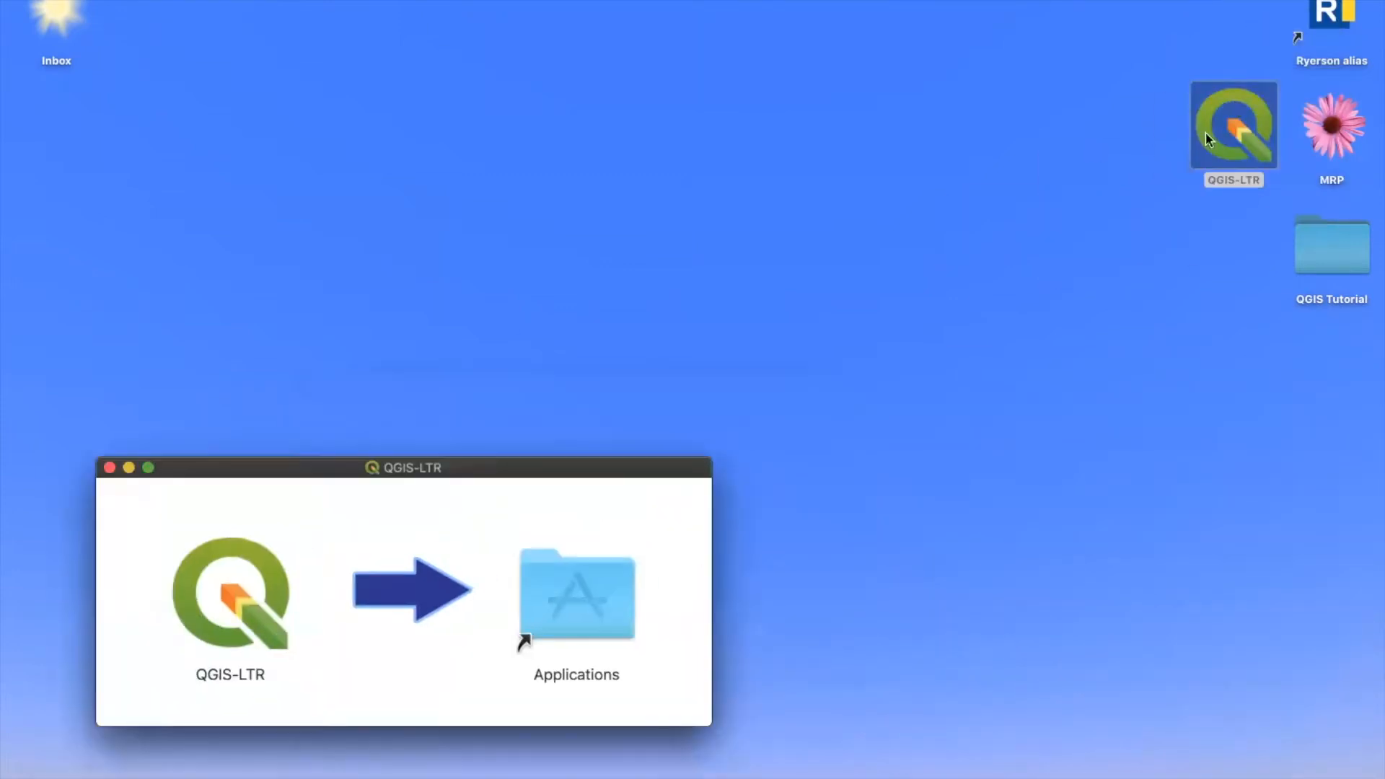
click(109, 467)
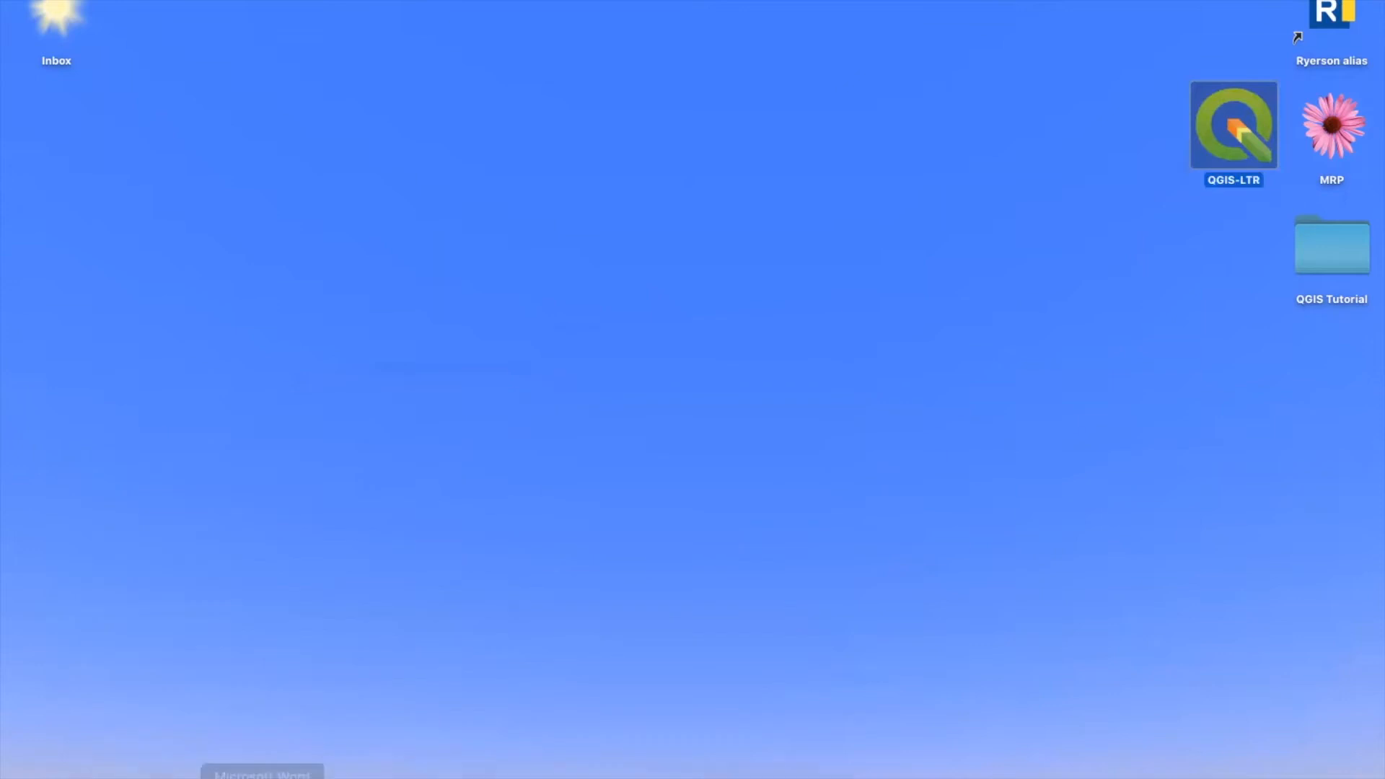
click(83, 768)
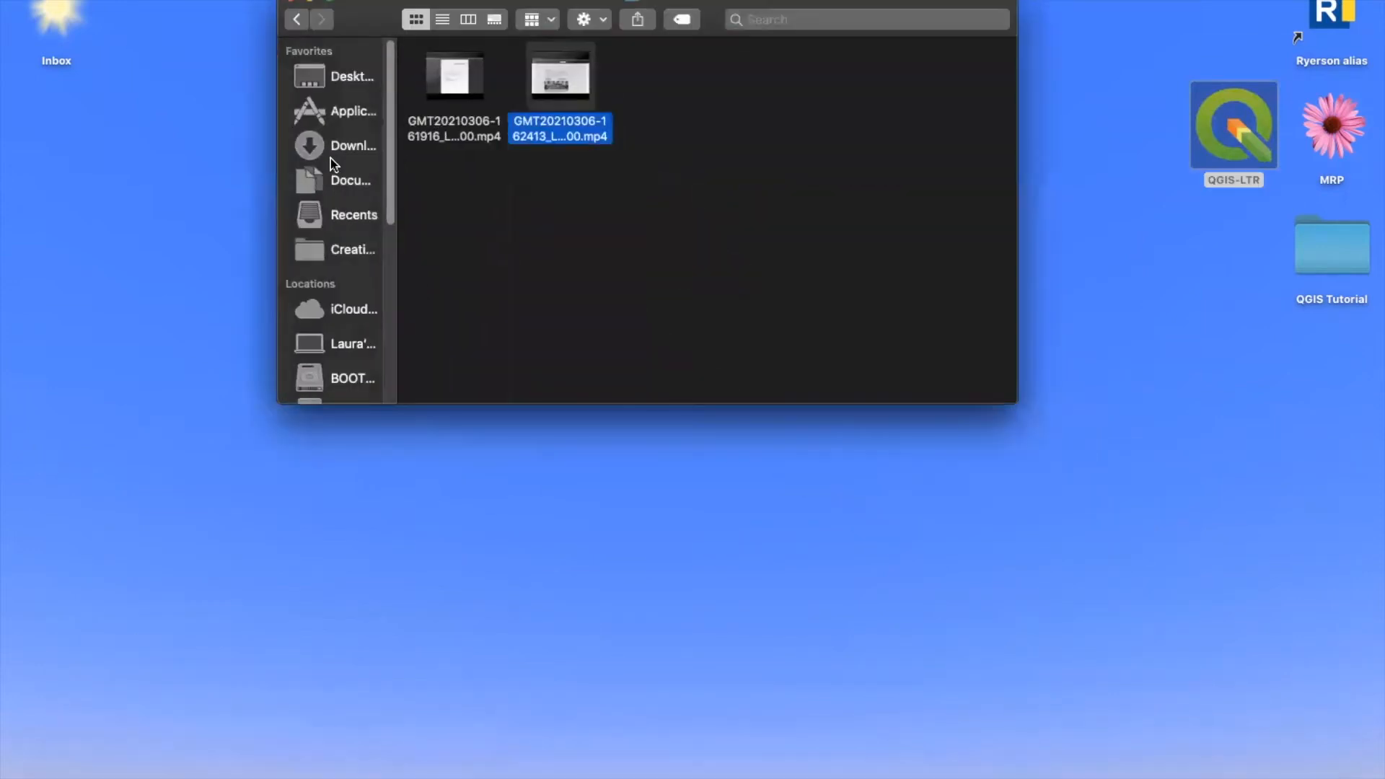
click(338, 110)
scroll(525, 272, down, 10)
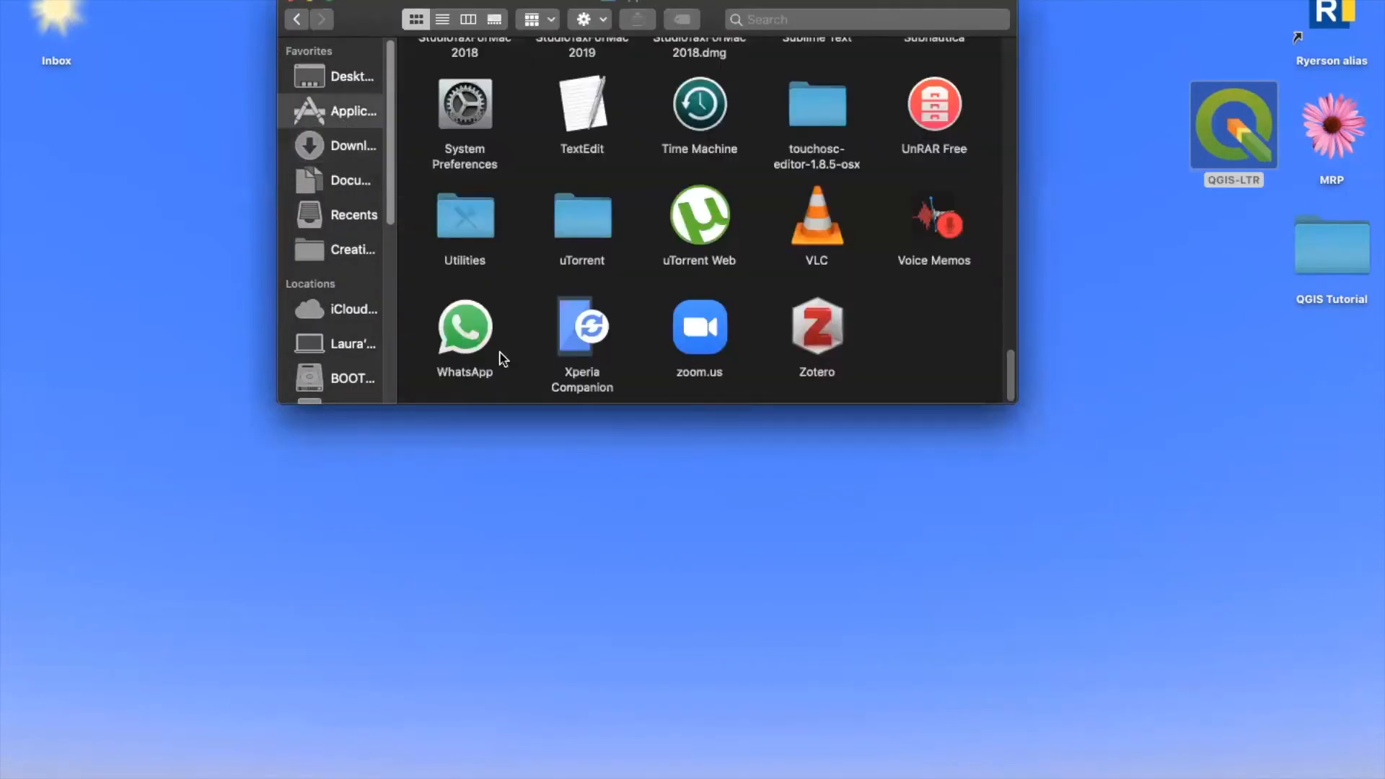
scroll(504, 360, up, 5)
scroll(504, 361, up, 2)
click(582, 299)
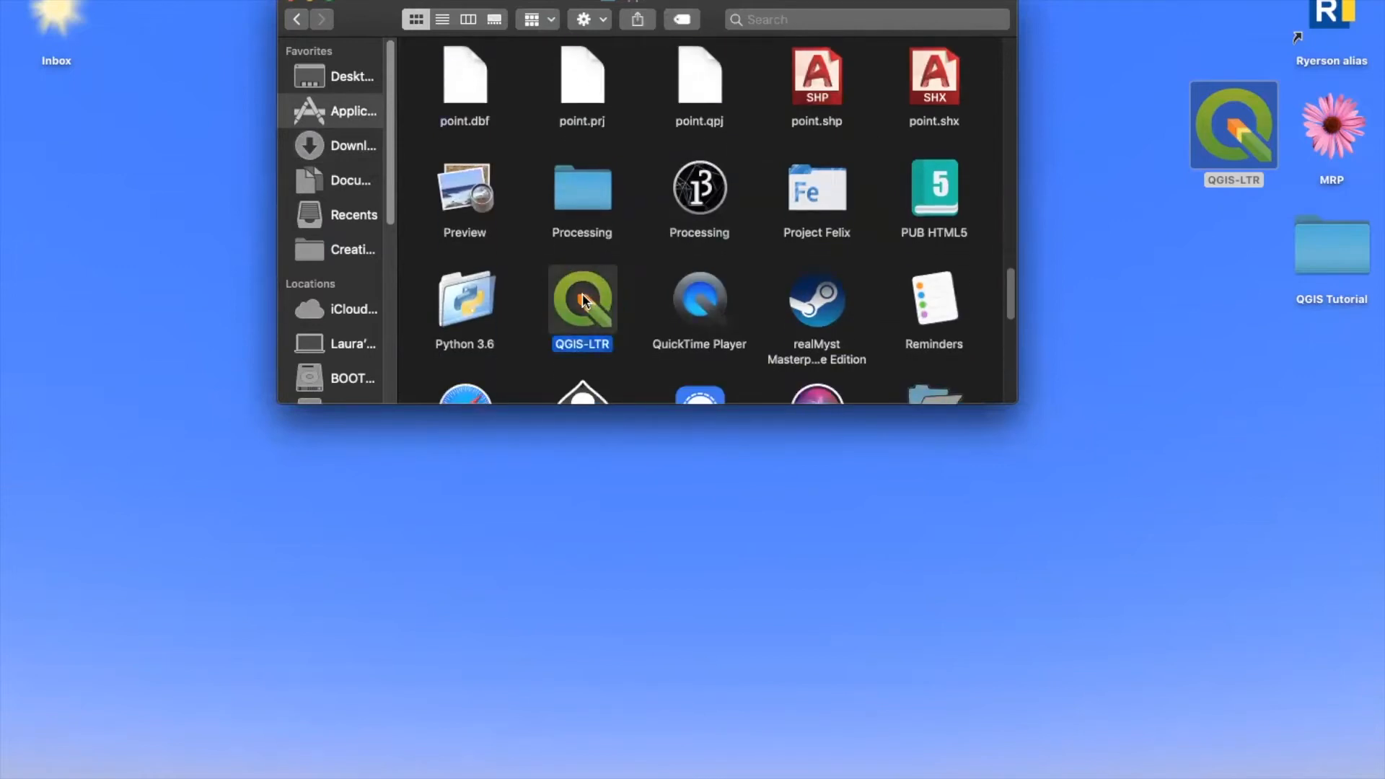
double_click(582, 299)
scroll(582, 299, down, 3)
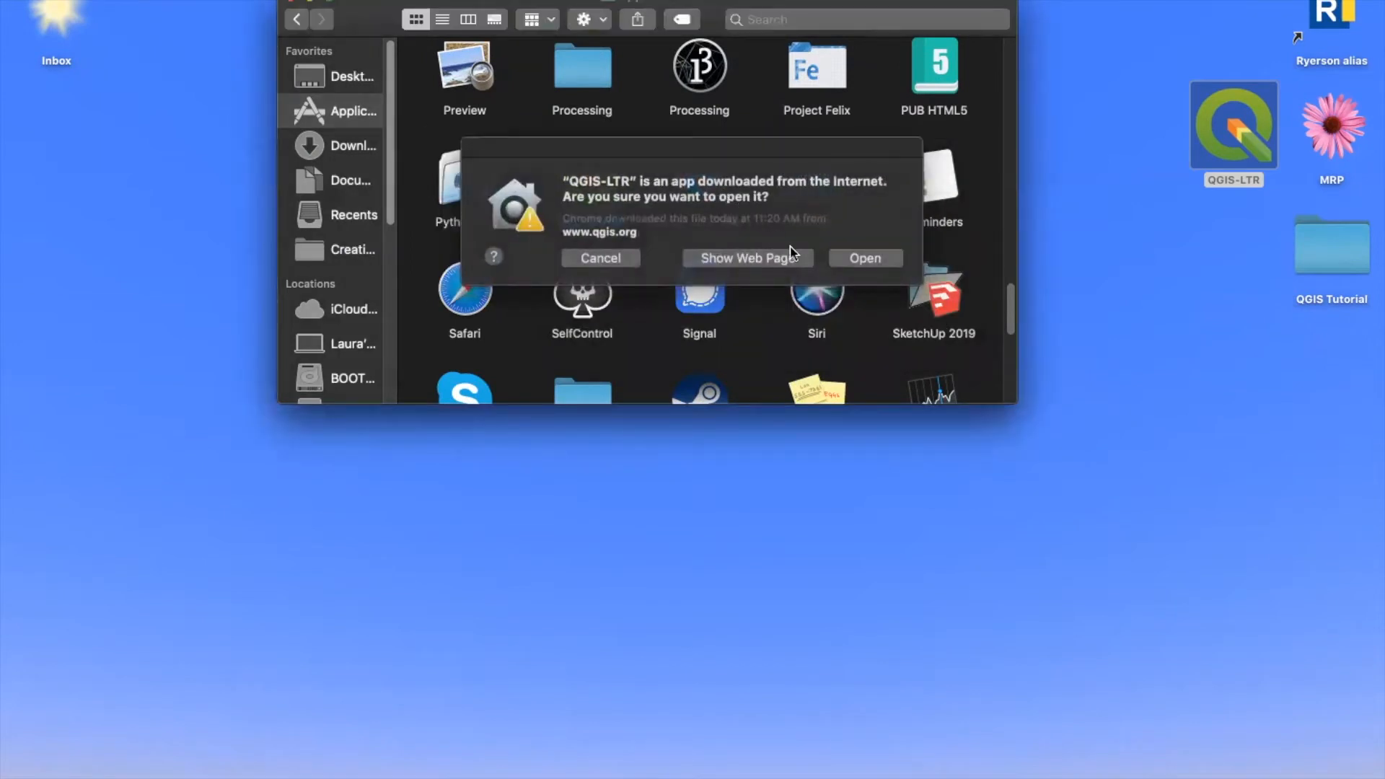
click(838, 254)
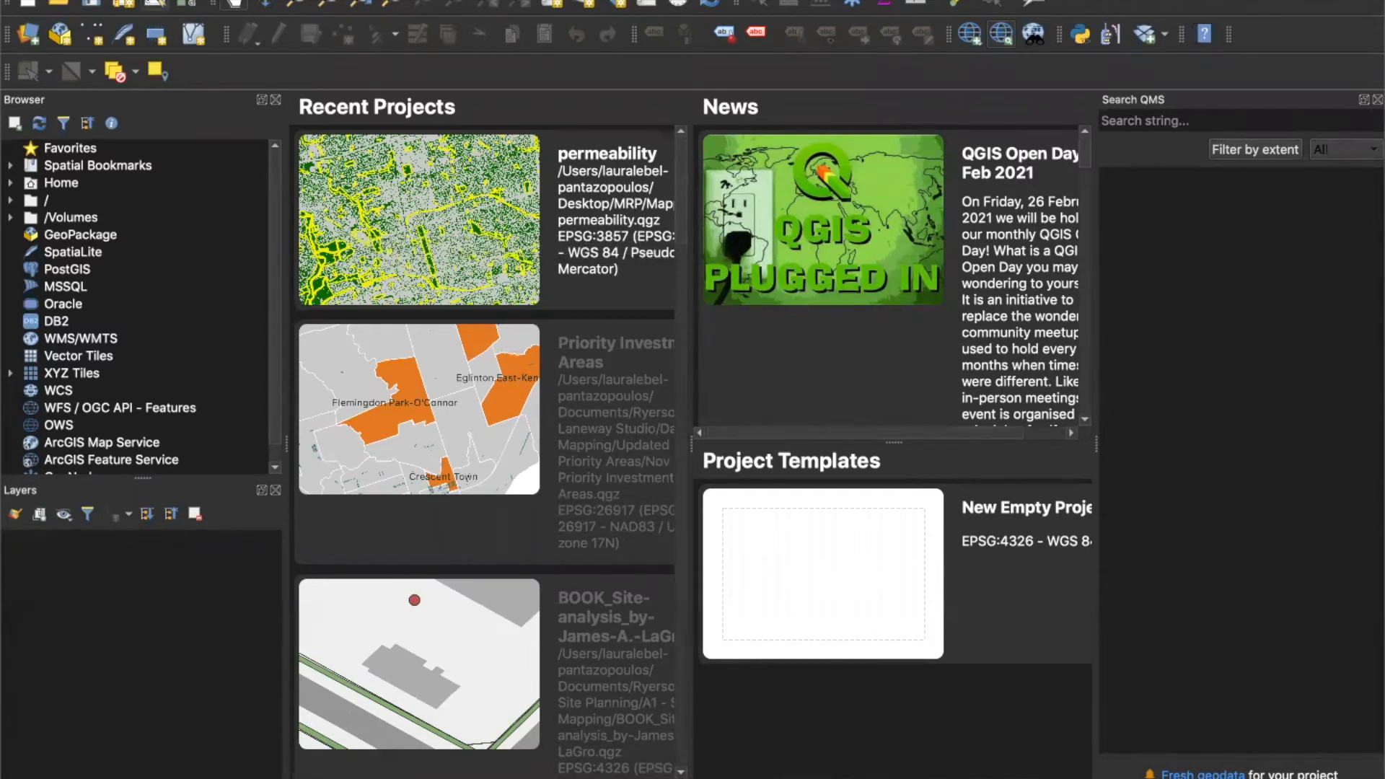
Create a new empty project and close the Search QMS panel.
click(153, 0)
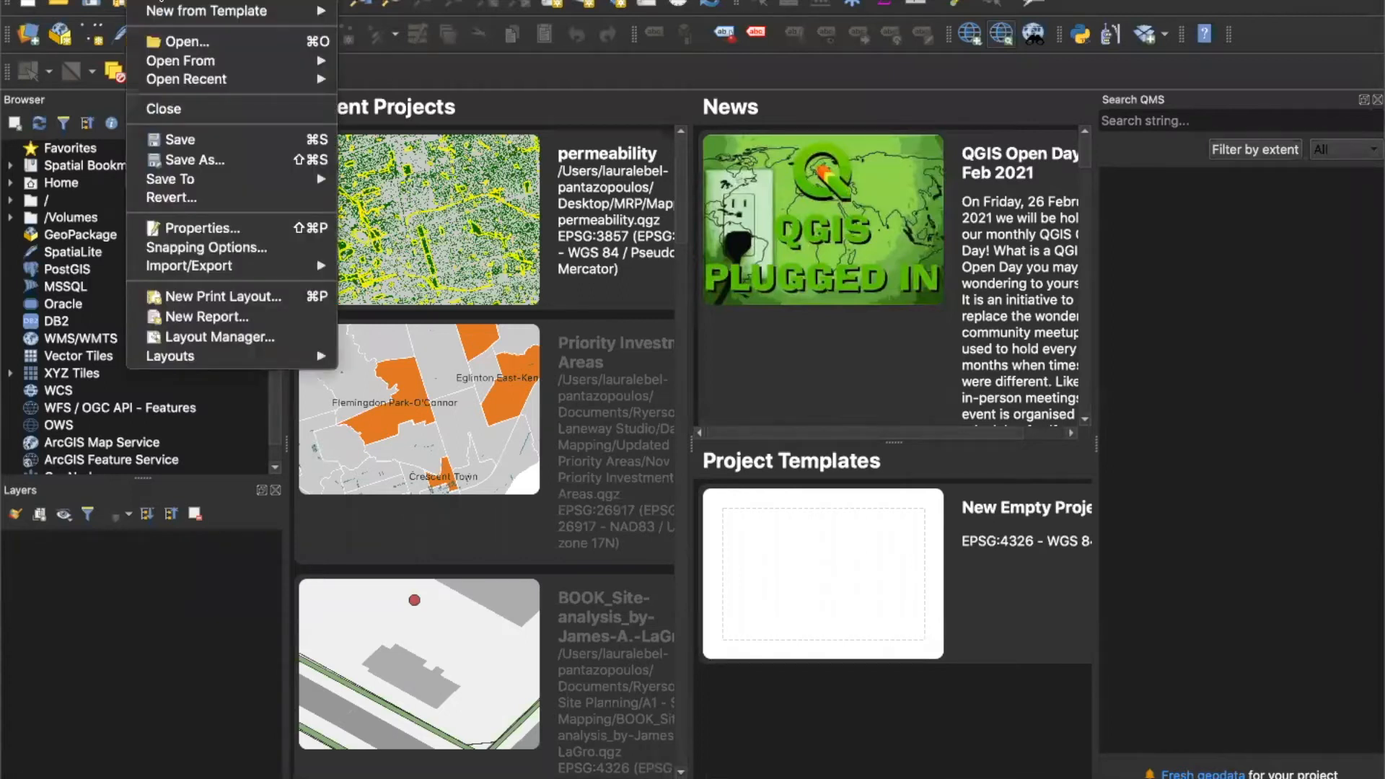
click(160, 2)
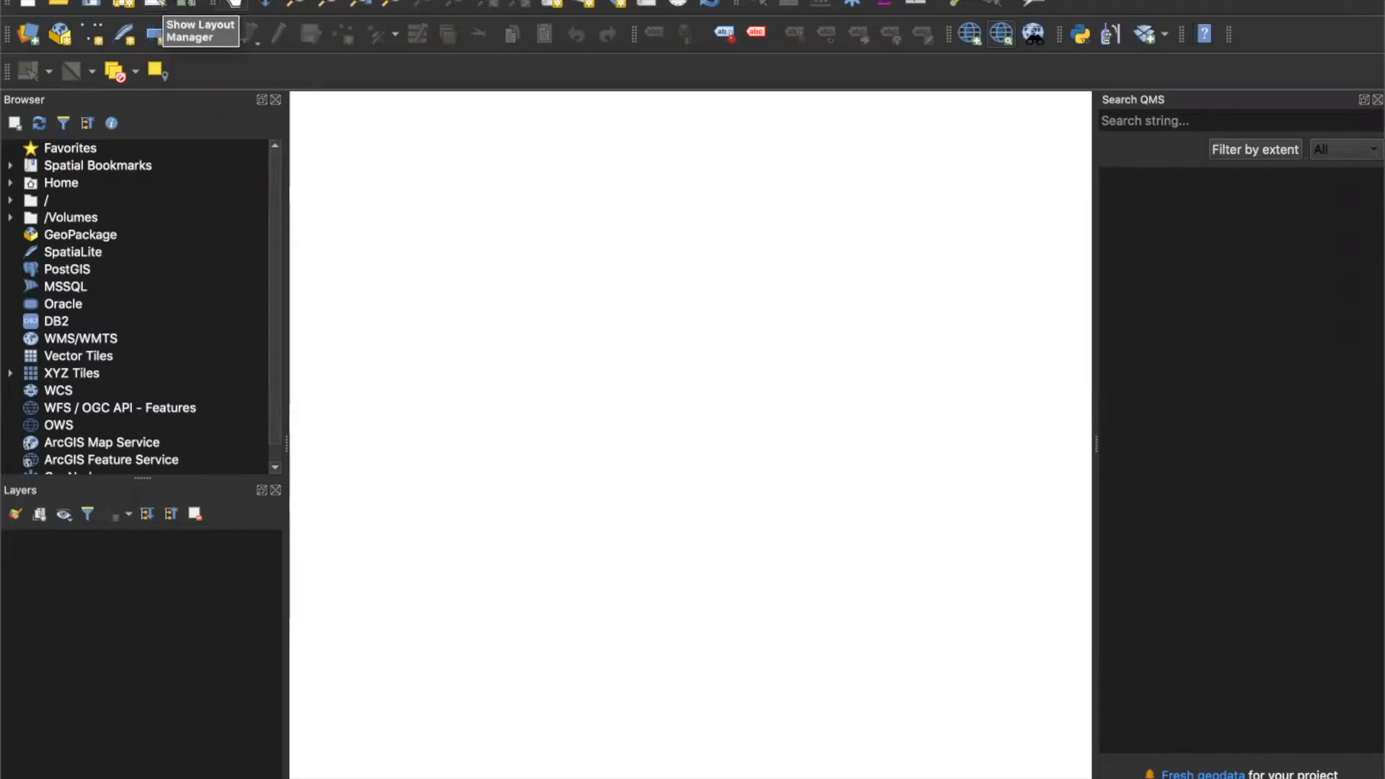
click(1375, 101)
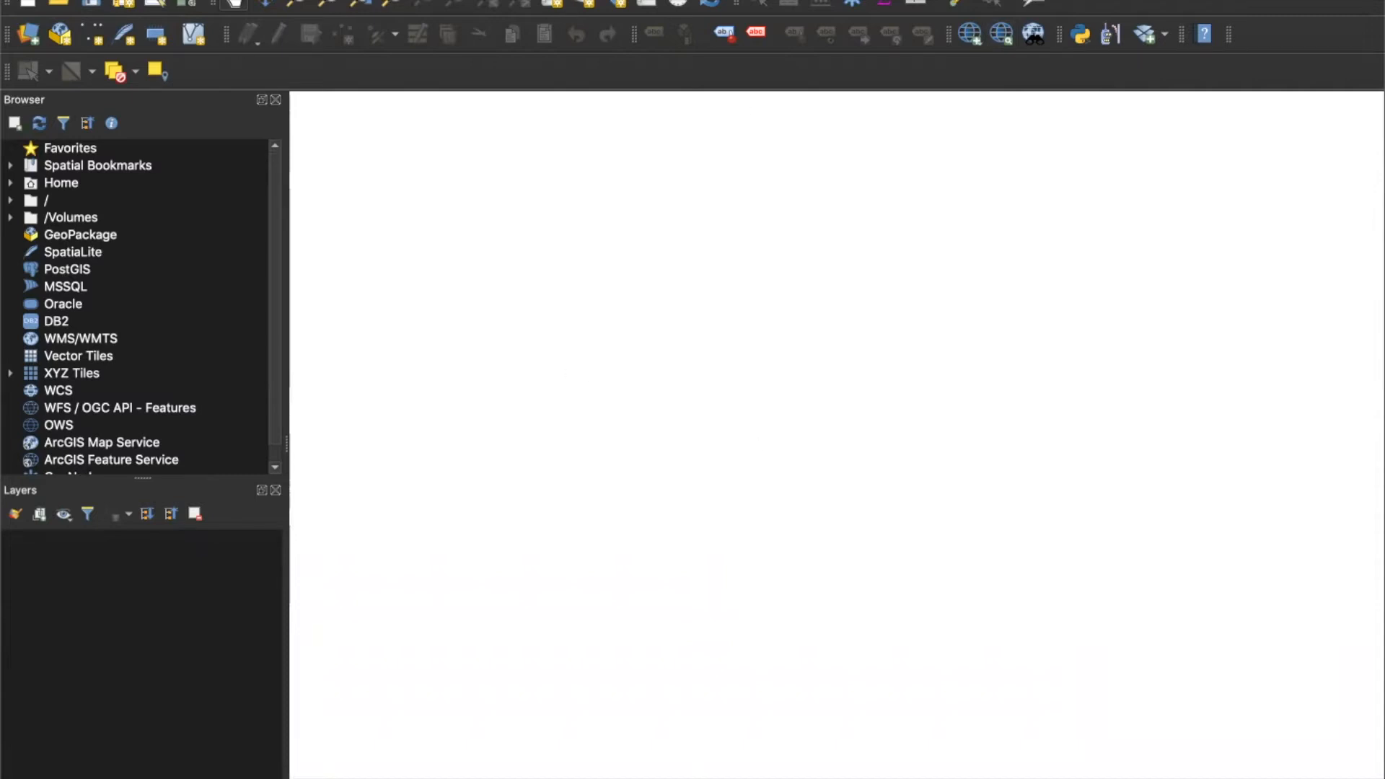
Set the project's coordinate reference system to WGS 84 / UTM zone 17N (EPSG:32617) in the project properties.
click(153, 0)
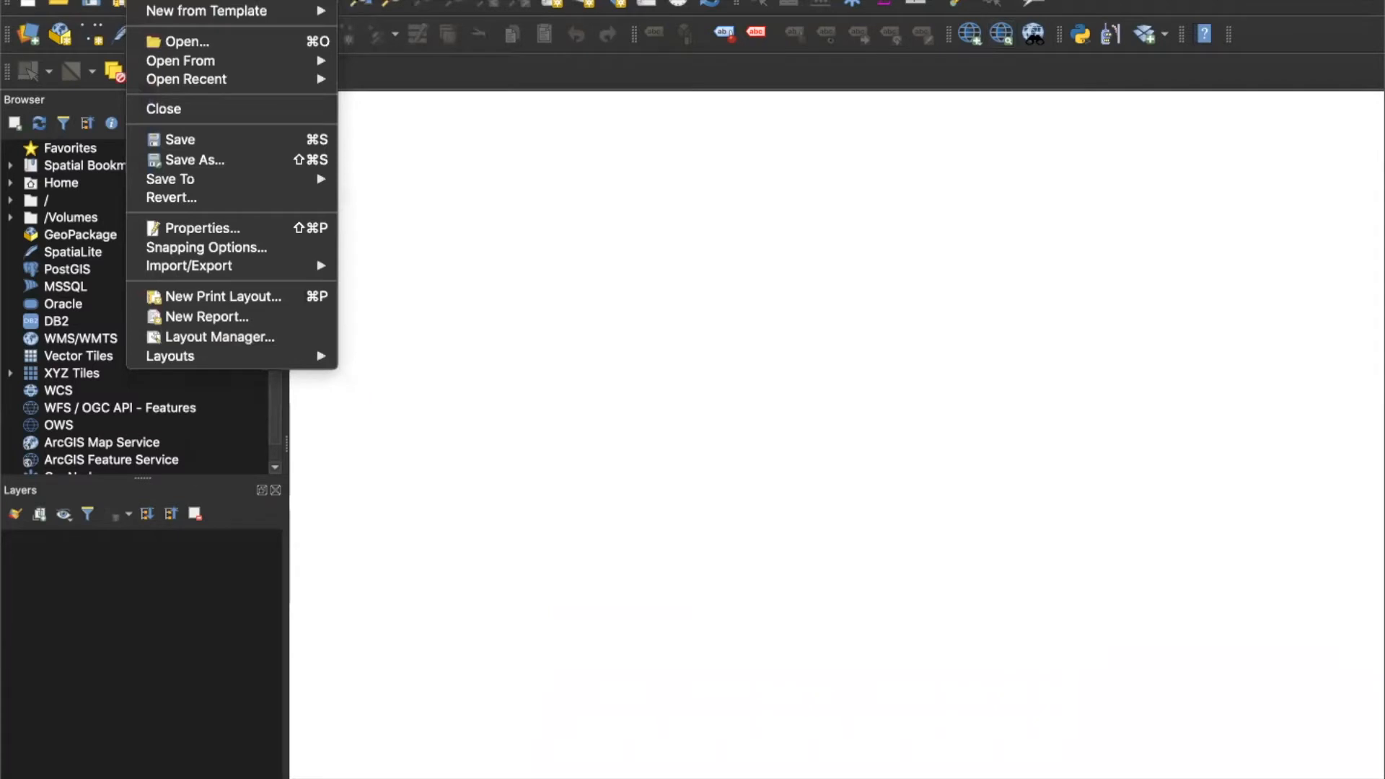
click(173, 229)
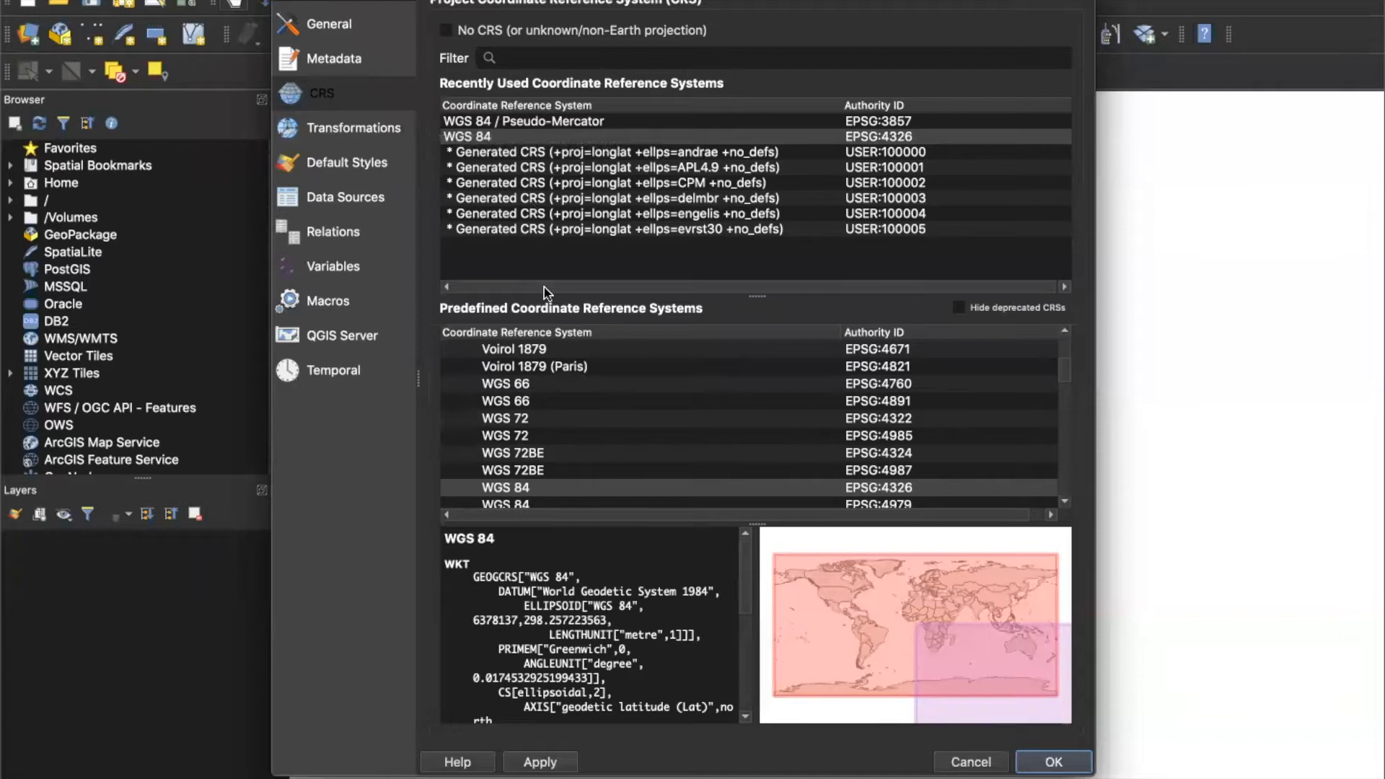
drag(1064, 369, 1062, 404)
scroll(1062, 380, down, 10)
click(532, 470)
click(579, 488)
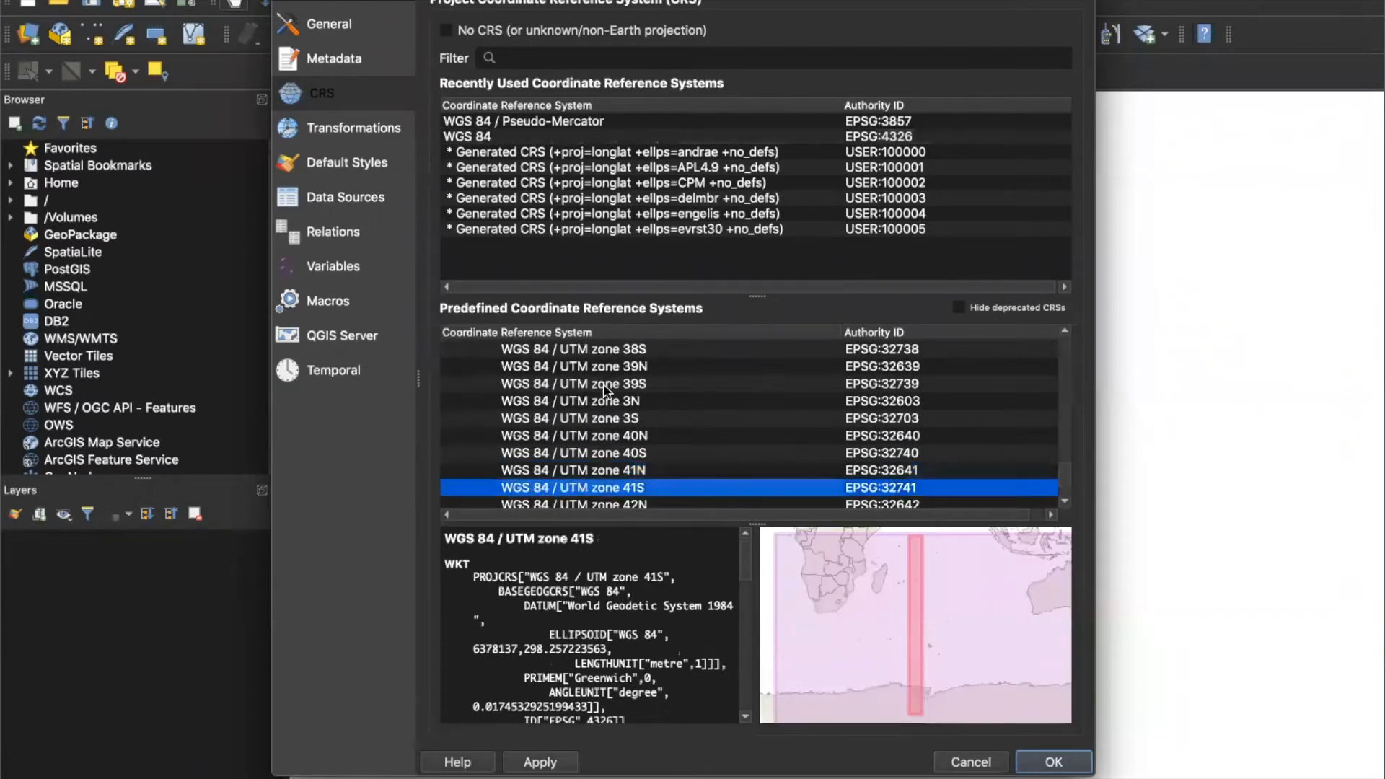
click(1065, 332)
click(1065, 333)
click(1065, 333)
click(1065, 333)
click(1065, 333)
click(1065, 332)
click(1065, 332)
click(1065, 333)
click(1065, 333)
click(1065, 332)
click(1065, 333)
click(1065, 332)
click(1066, 333)
click(1065, 332)
click(1065, 332)
click(1065, 333)
click(1065, 332)
click(1065, 333)
click(1065, 332)
click(1065, 333)
click(1065, 333)
click(1065, 333)
click(1065, 332)
click(1065, 332)
click(1065, 333)
click(1065, 332)
click(1065, 332)
click(1065, 333)
click(1065, 332)
click(1065, 332)
click(1065, 332)
click(1065, 333)
click(1065, 333)
click(1065, 332)
click(1065, 332)
click(1065, 332)
click(1065, 333)
click(1065, 333)
click(1065, 332)
click(1065, 332)
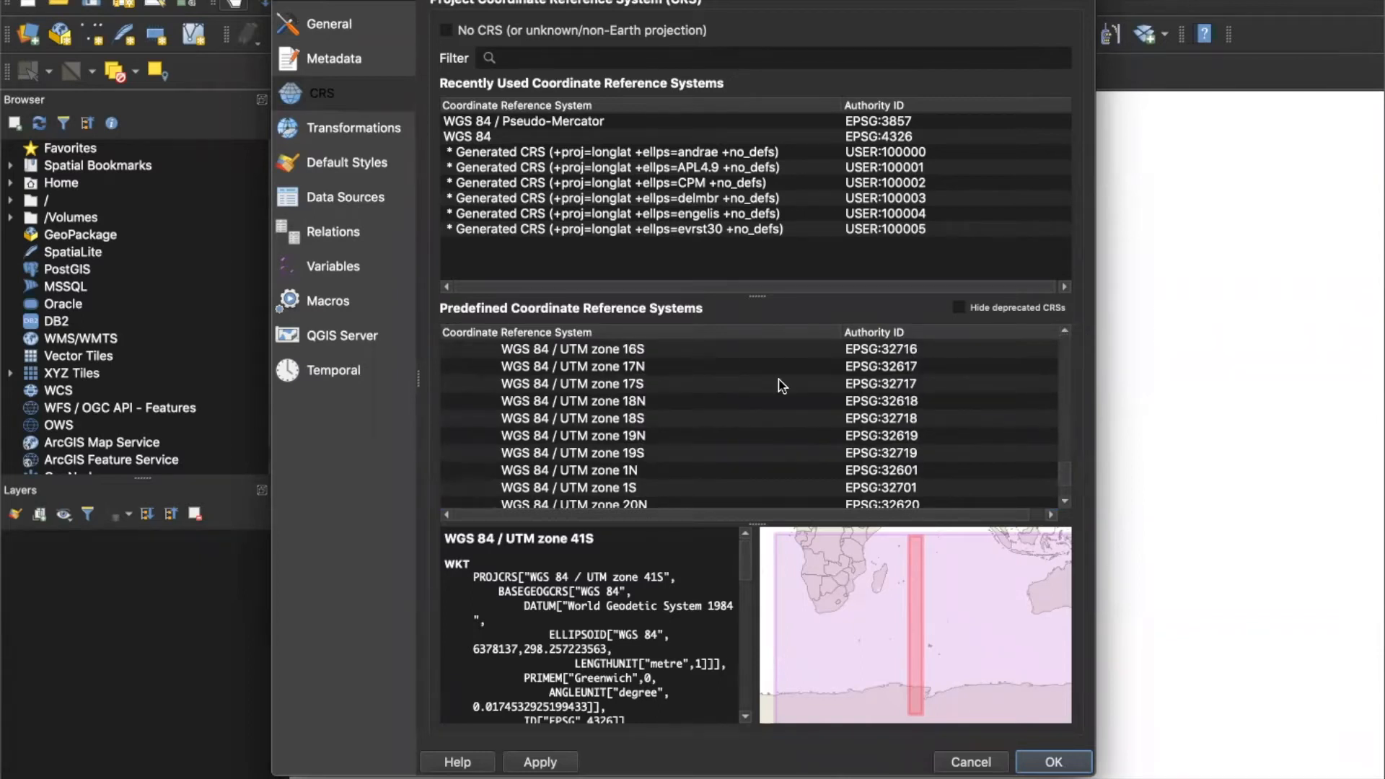
click(735, 368)
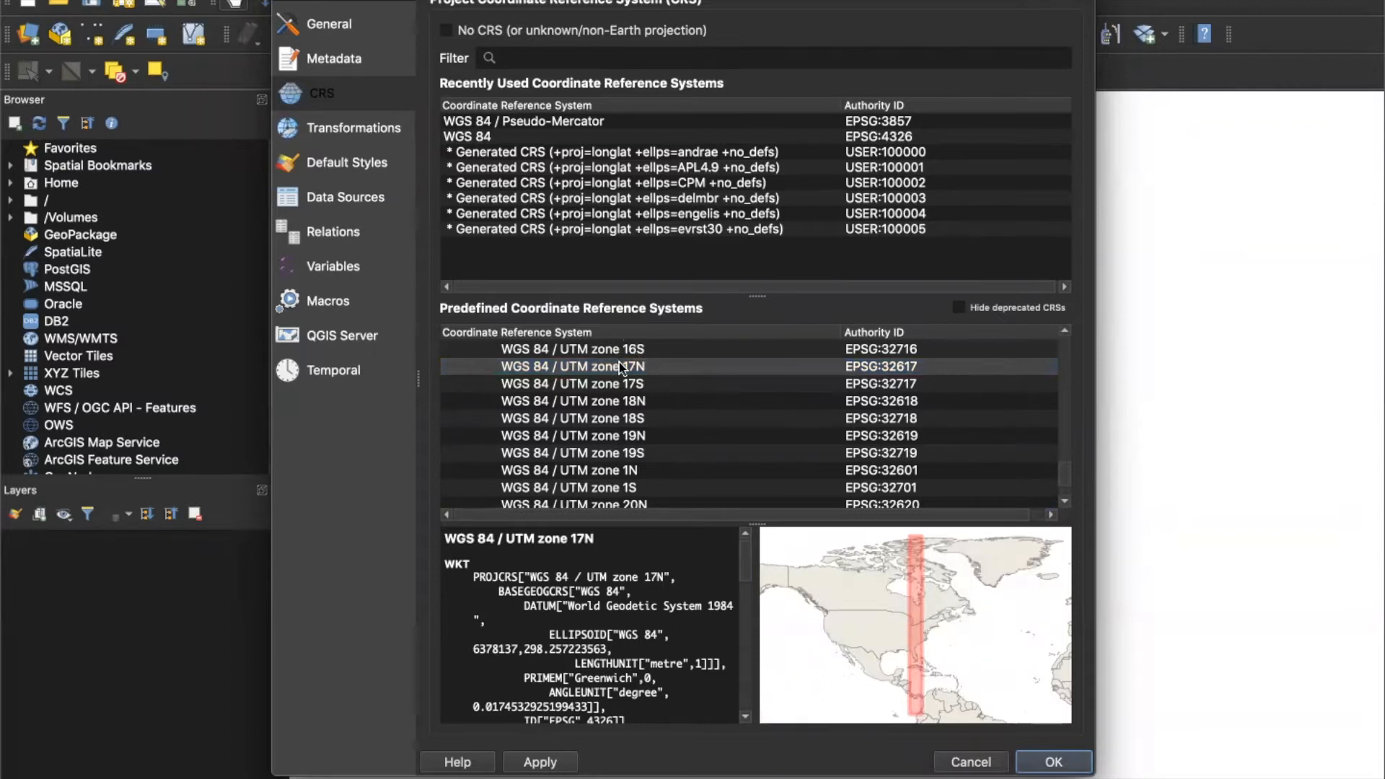
click(848, 370)
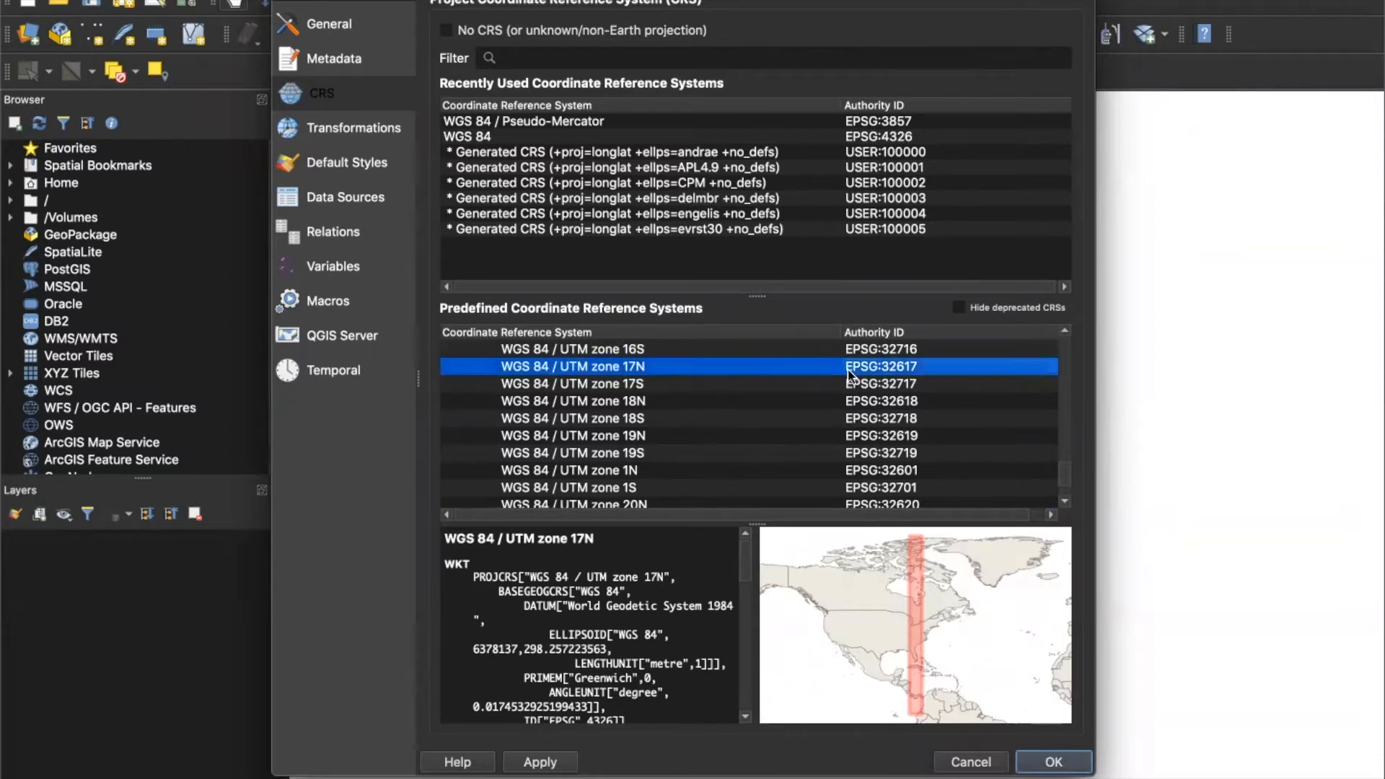
scroll(848, 369, right, 1)
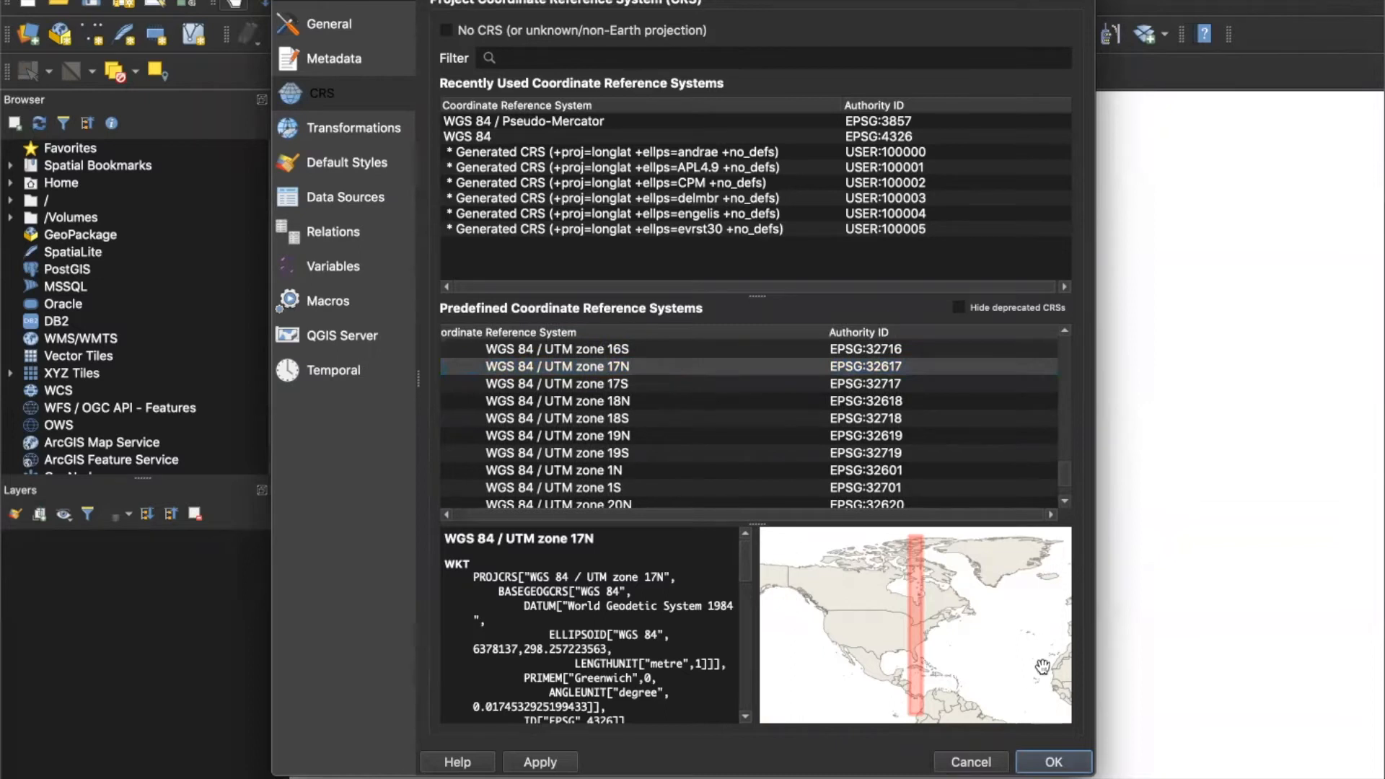
drag(938, 1, 724, 1)
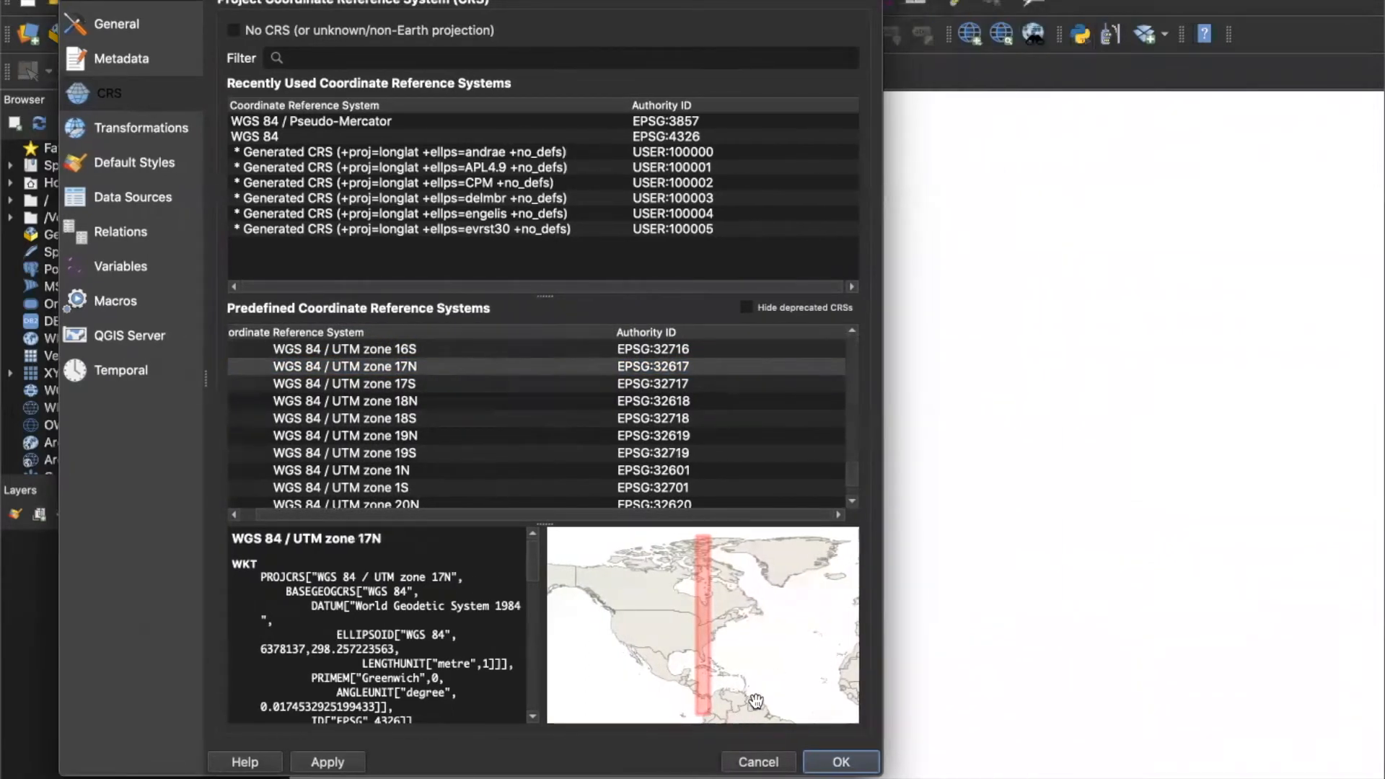
click(836, 762)
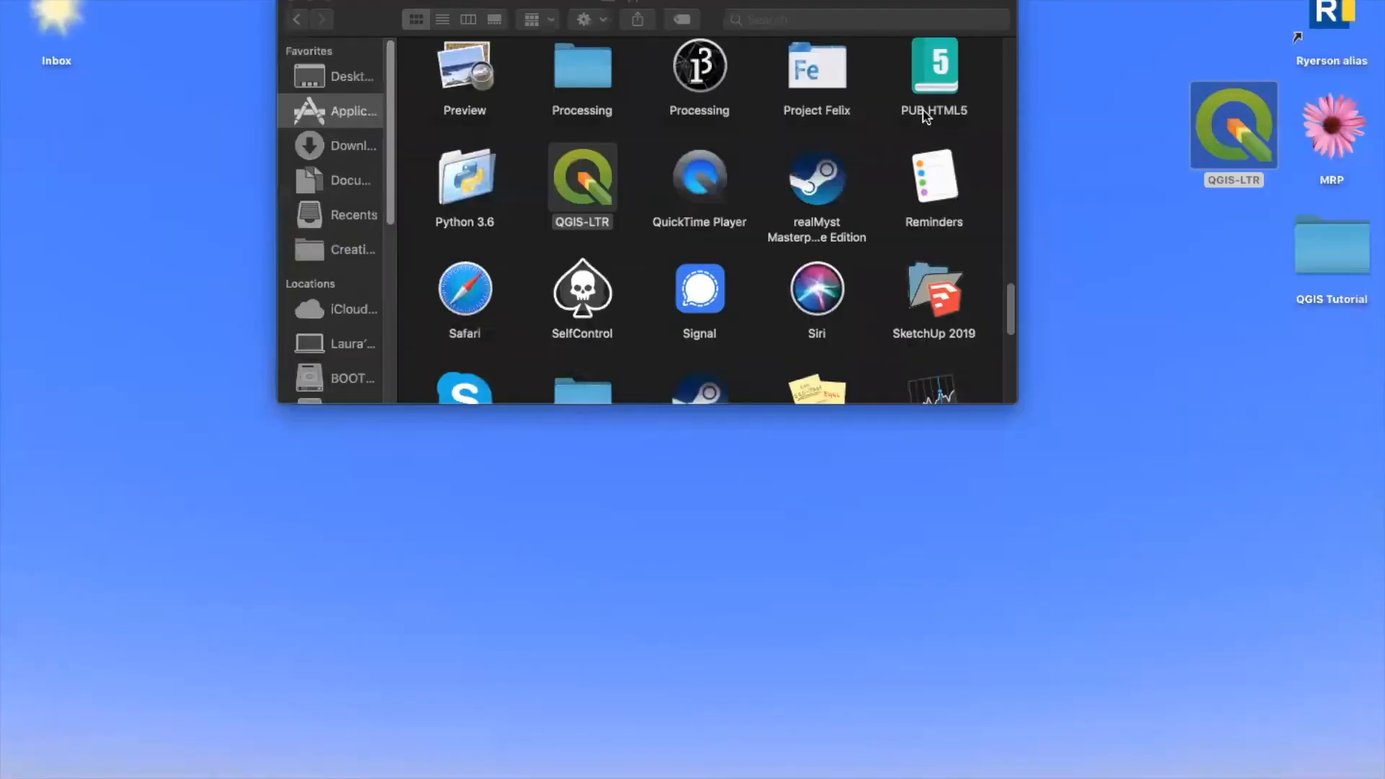
Open ONxit_cmator.shp in QGIS from the ONxit_cmator folder inside the QGIS Tutorial's Data folder in Finder.
click(1335, 244)
double_click(1336, 244)
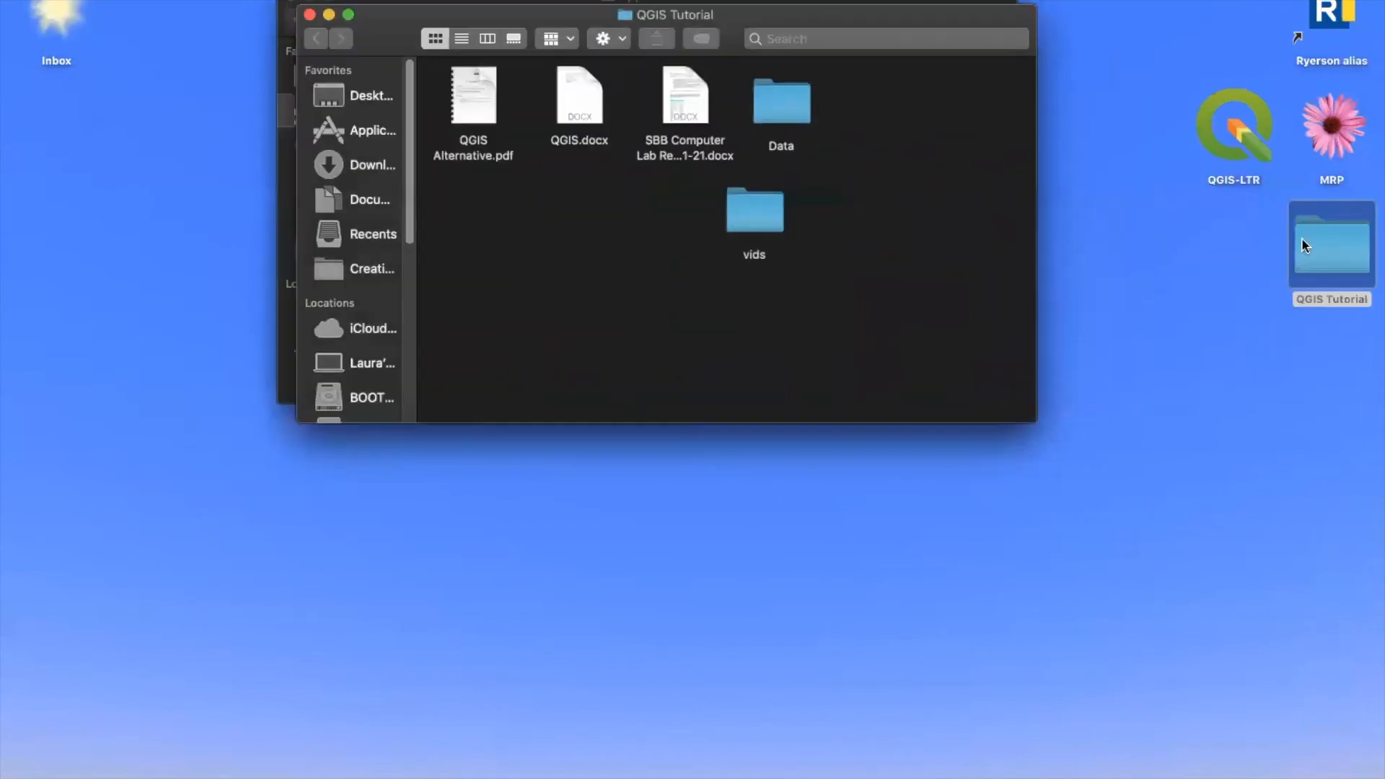
double_click(777, 99)
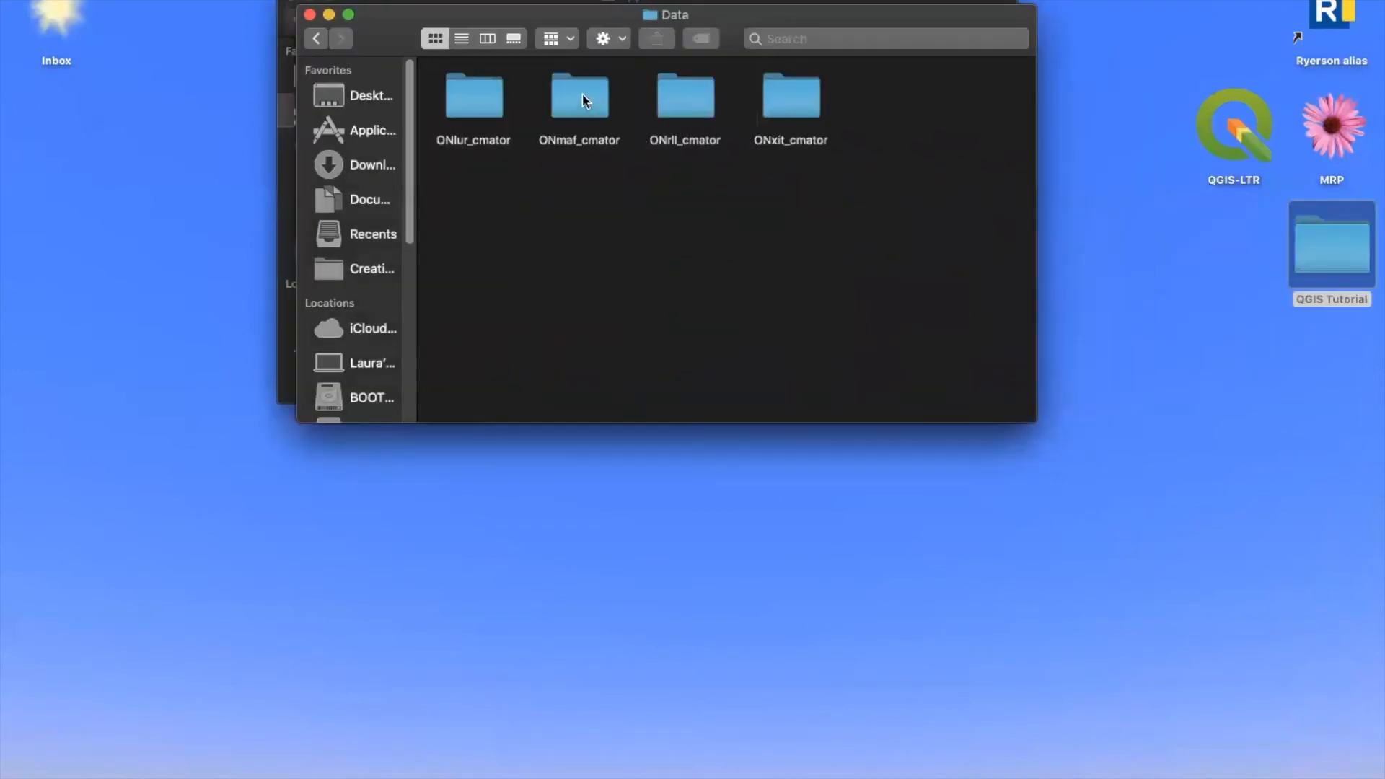
double_click(768, 83)
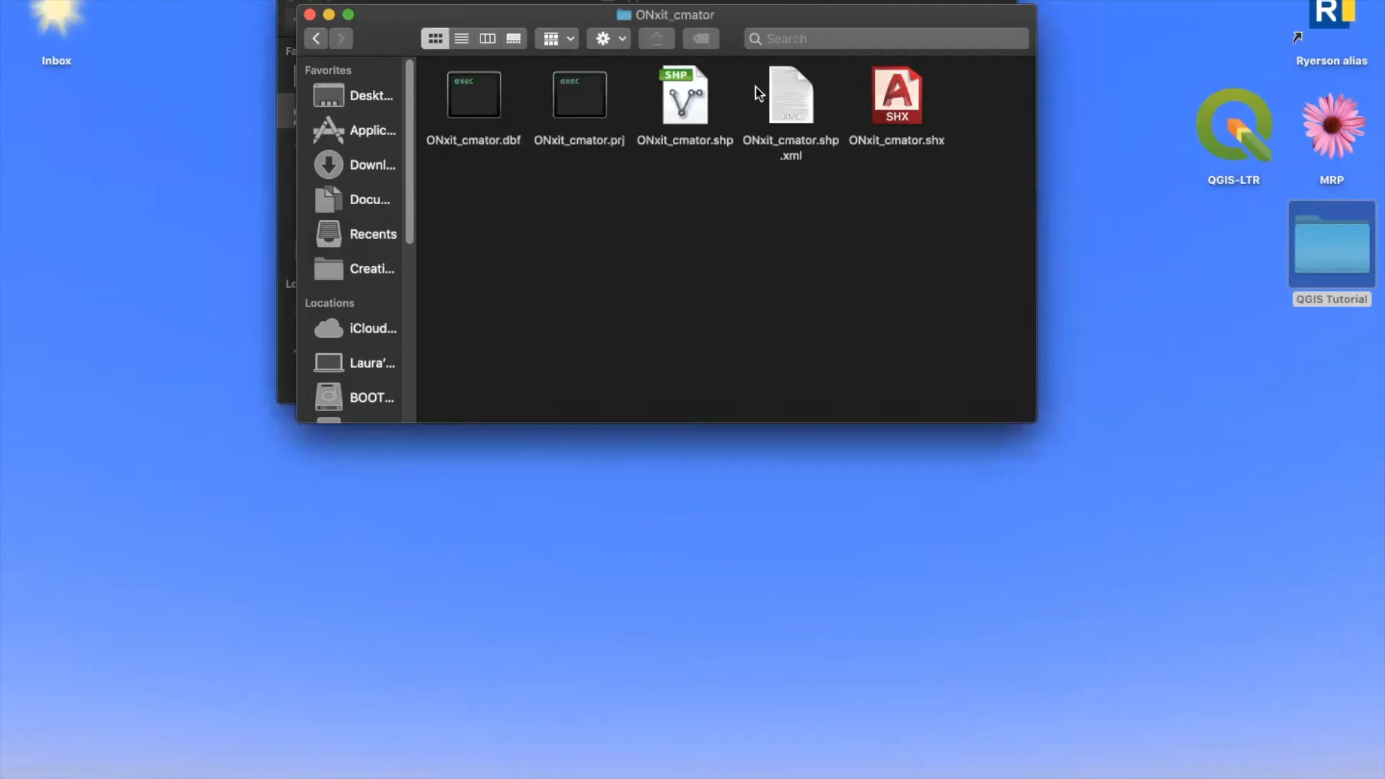
double_click(685, 98)
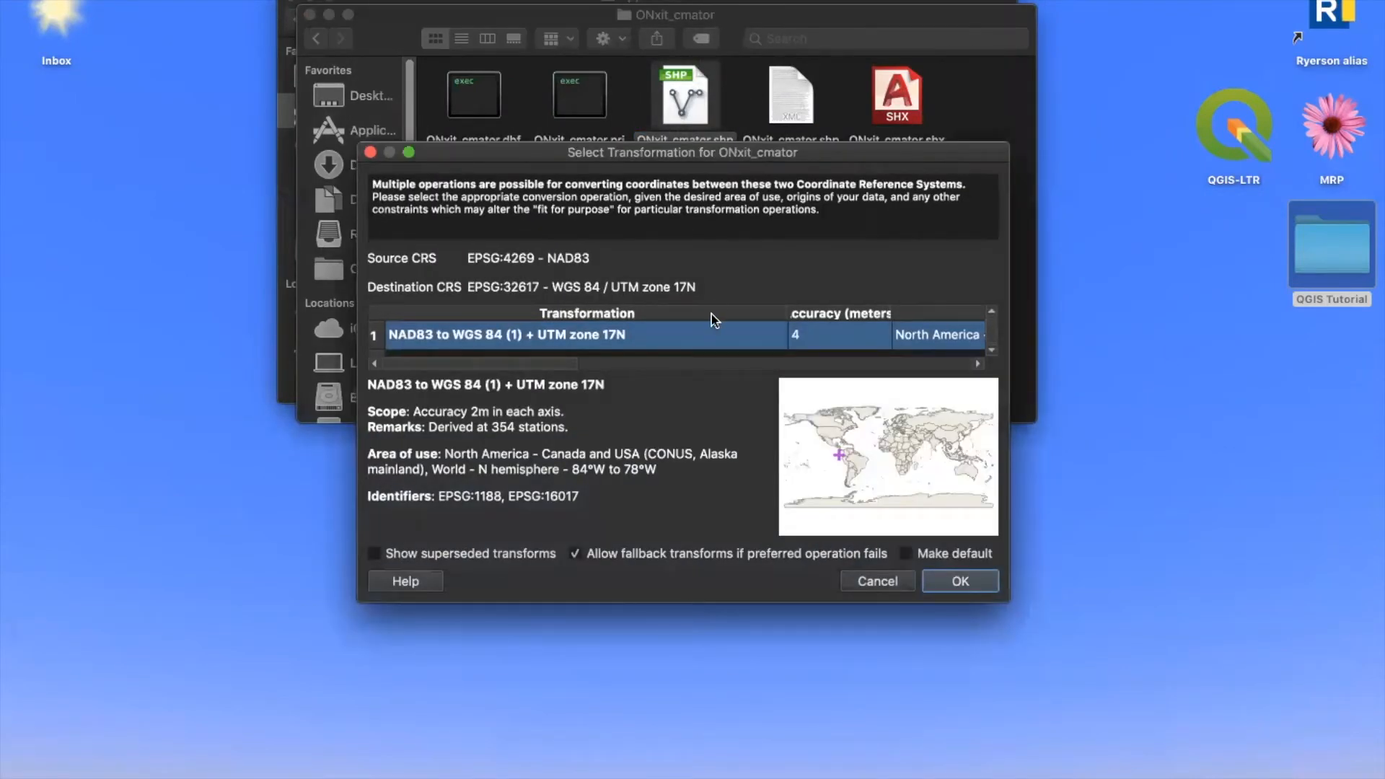
Apply the NAD83 to WGS 84 (18) + UTM zone 17N transformation to ONxit_cmator and switch to QGIS-LTR.
scroll(678, 344, down, 1)
click(677, 345)
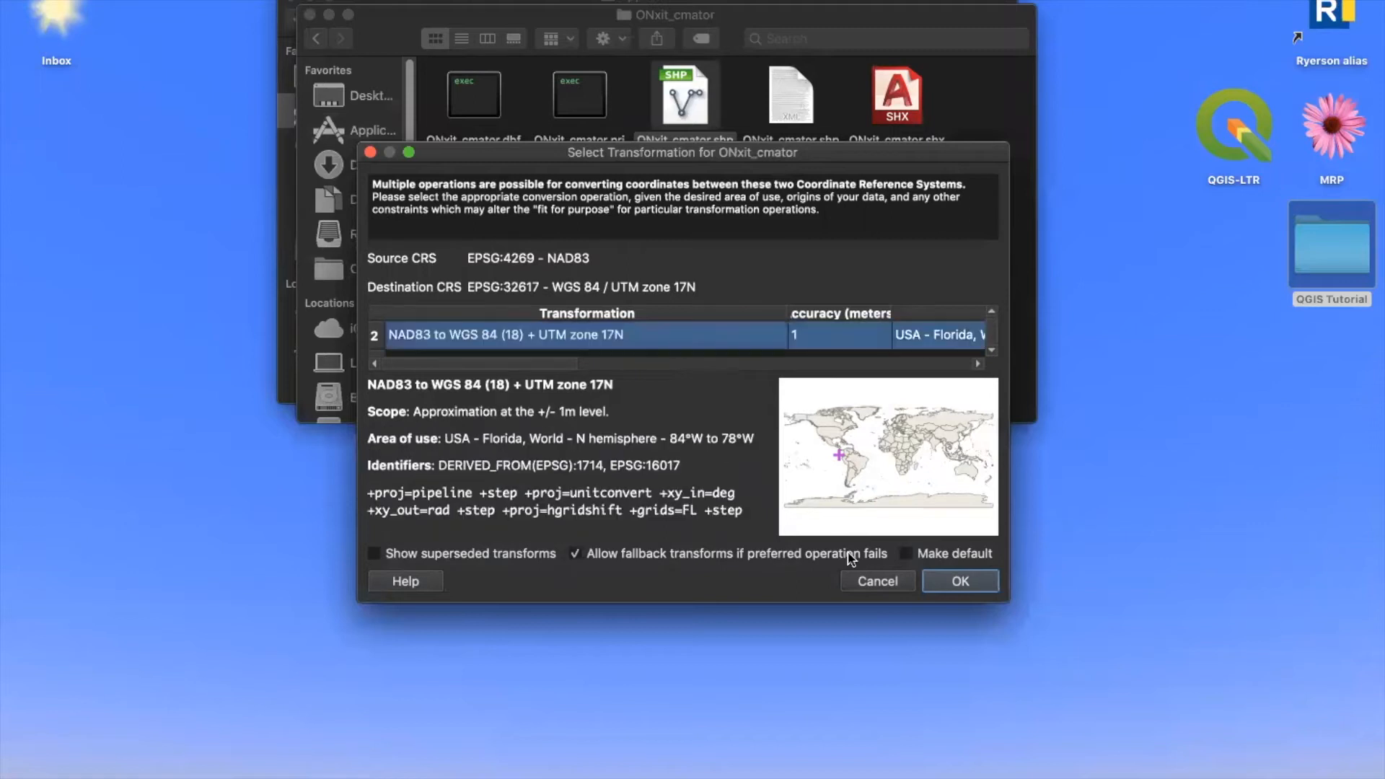
click(945, 579)
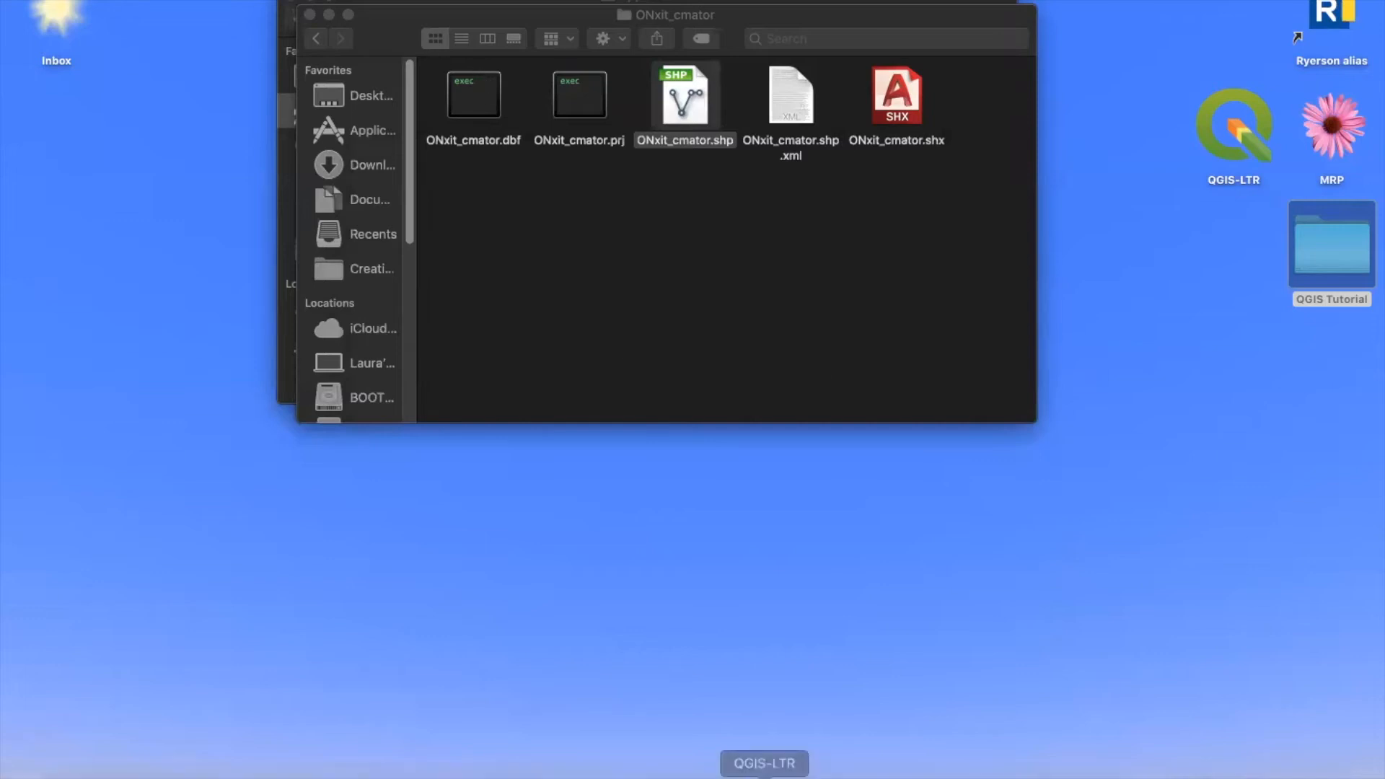
click(764, 772)
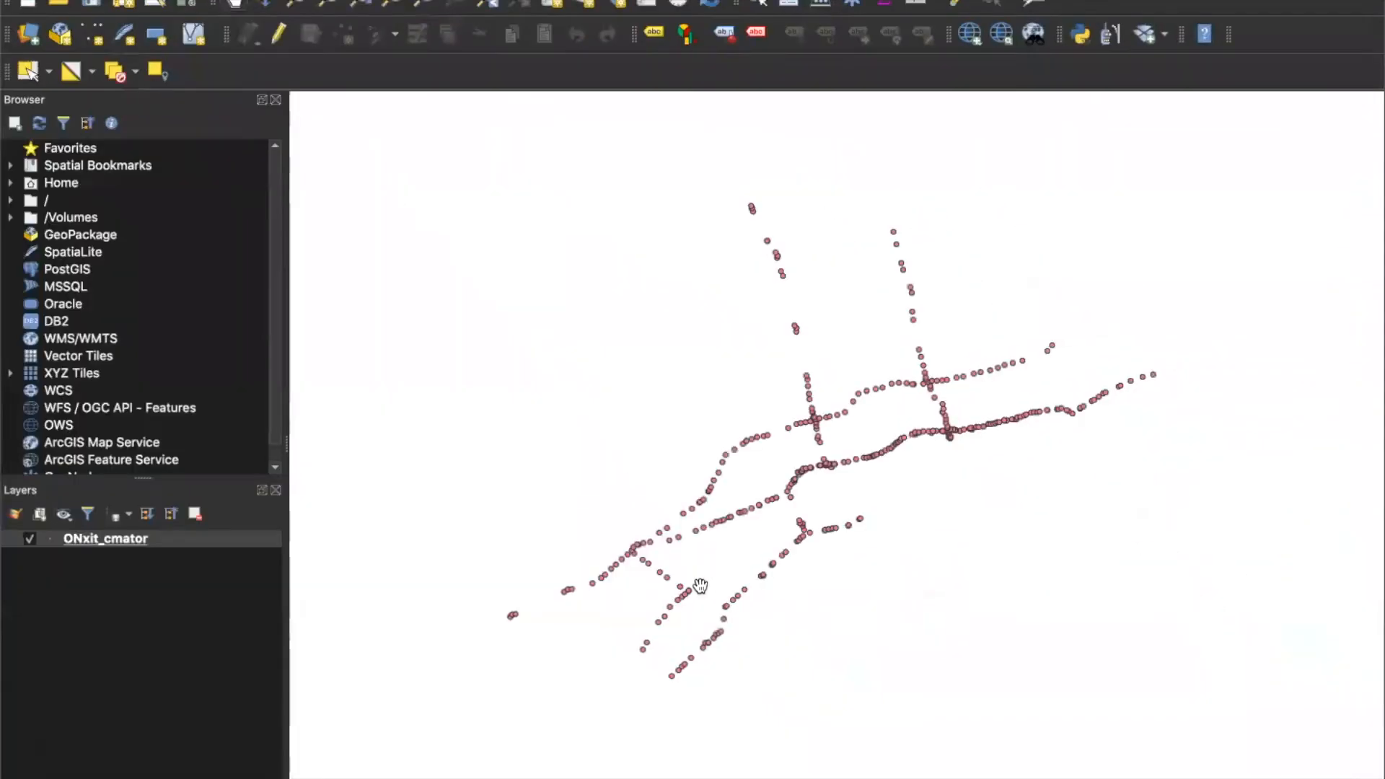
Switch to Finder and open ONmaf_cmator.shp from the ONmaf_cmator folder inside Data in QGIS.
key(super+m)
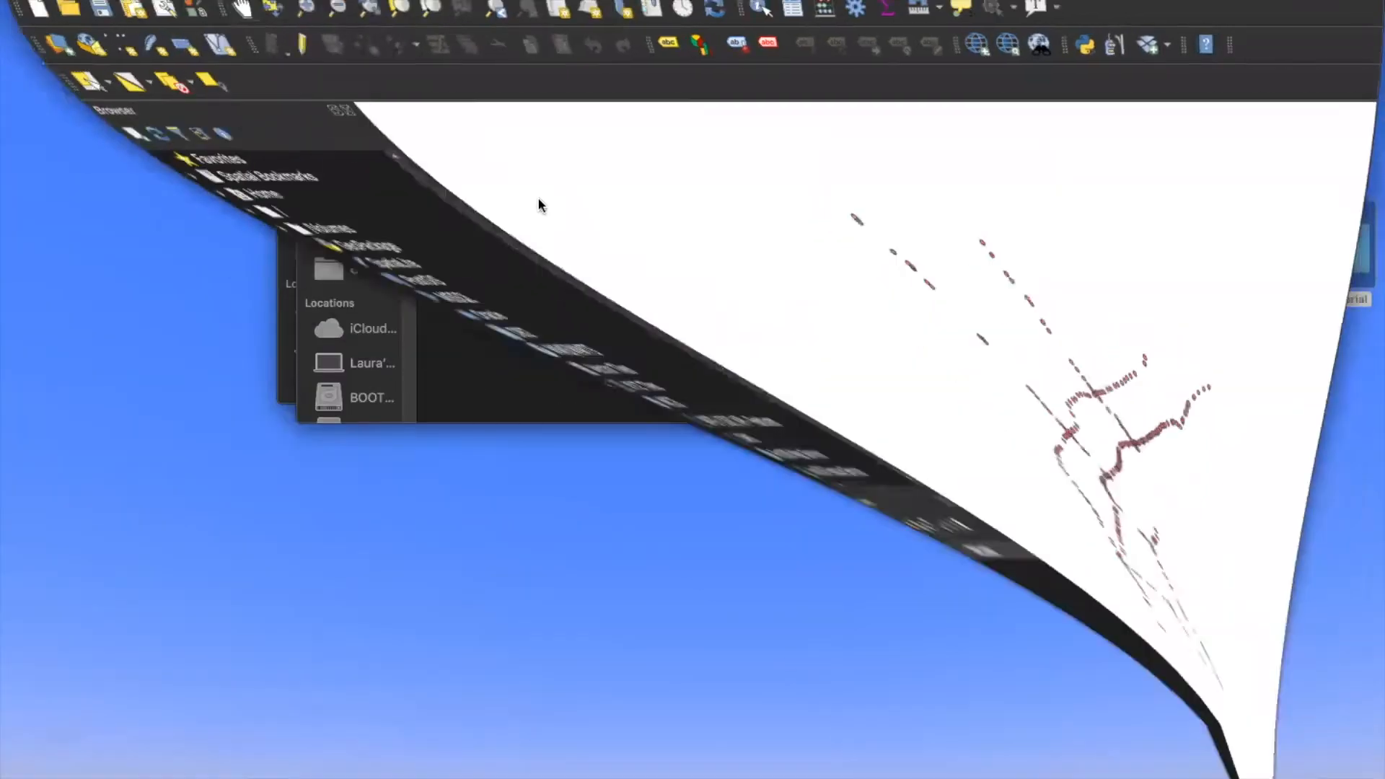
click(336, 42)
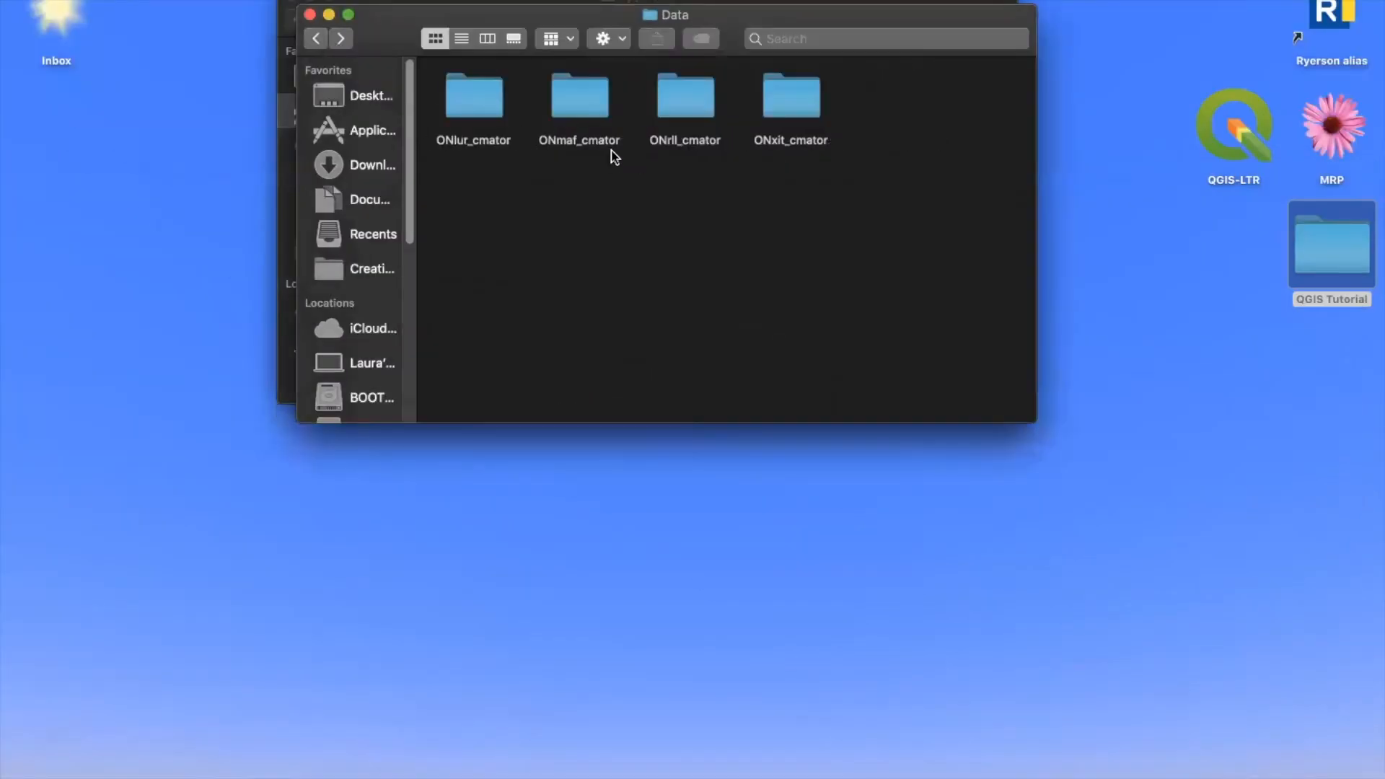
double_click(571, 109)
click(687, 133)
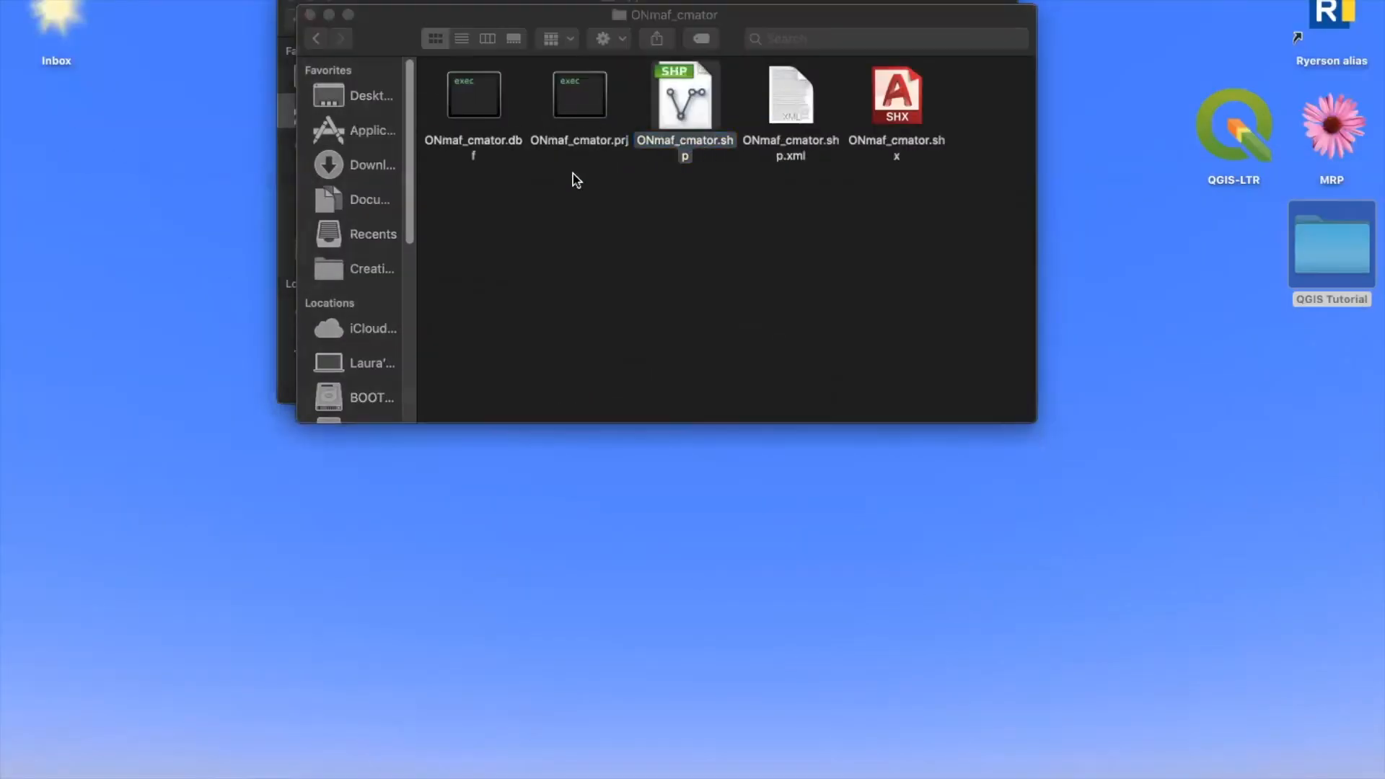
Open ONlur_cmator.shp and ONxit_cmator.shp from their own folders inside Data, ending in QGIS.
click(317, 39)
double_click(473, 108)
click(689, 97)
click(320, 38)
double_click(783, 90)
double_click(676, 85)
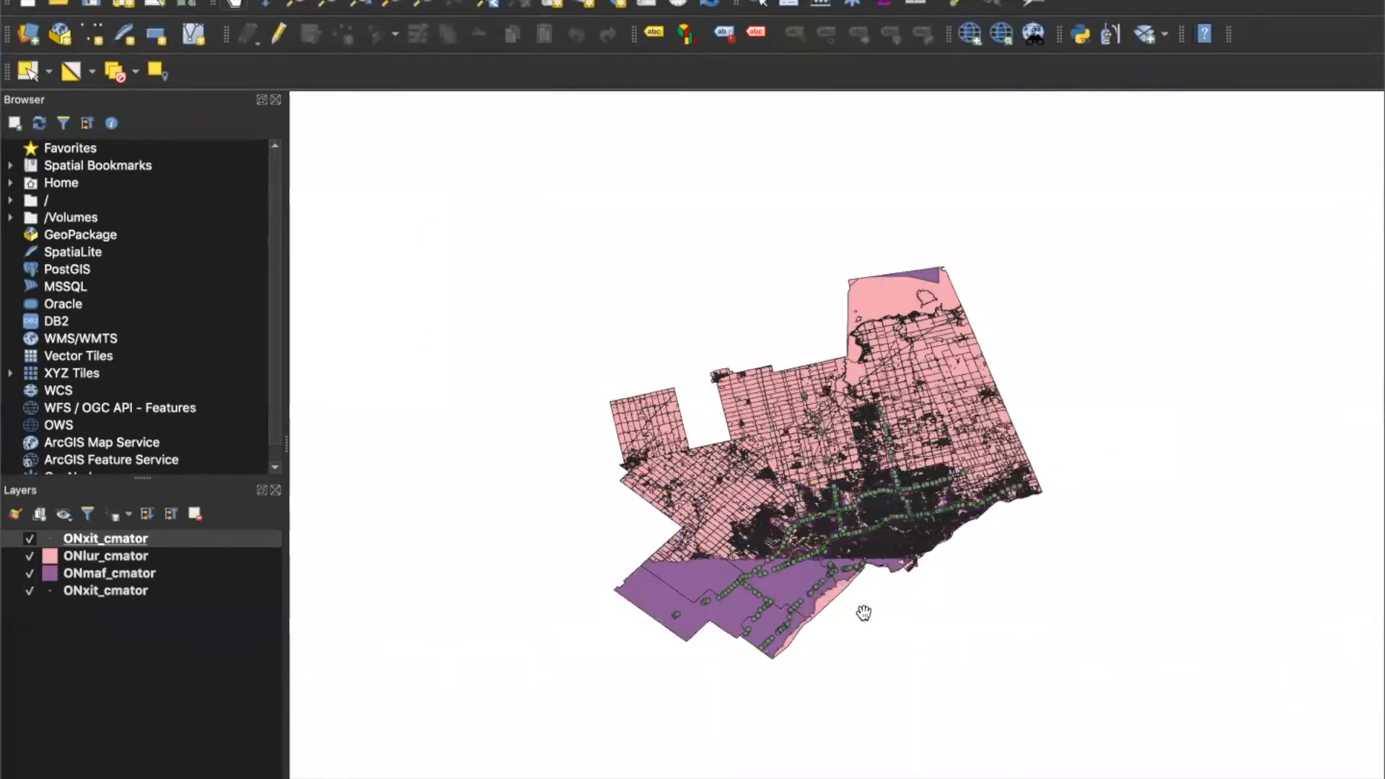
Move the ONmaf_cmator layer to the top of the layer order.
drag(111, 572, 94, 532)
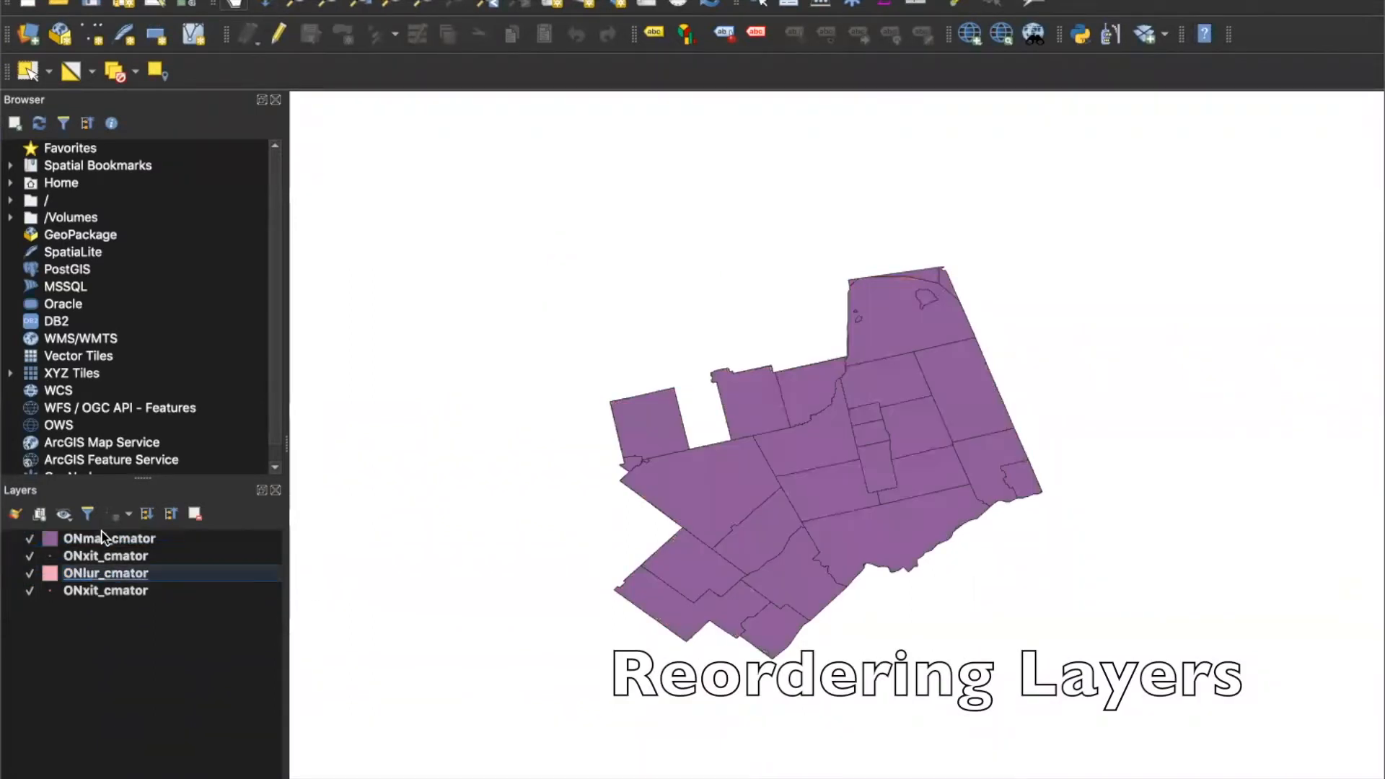
click(99, 538)
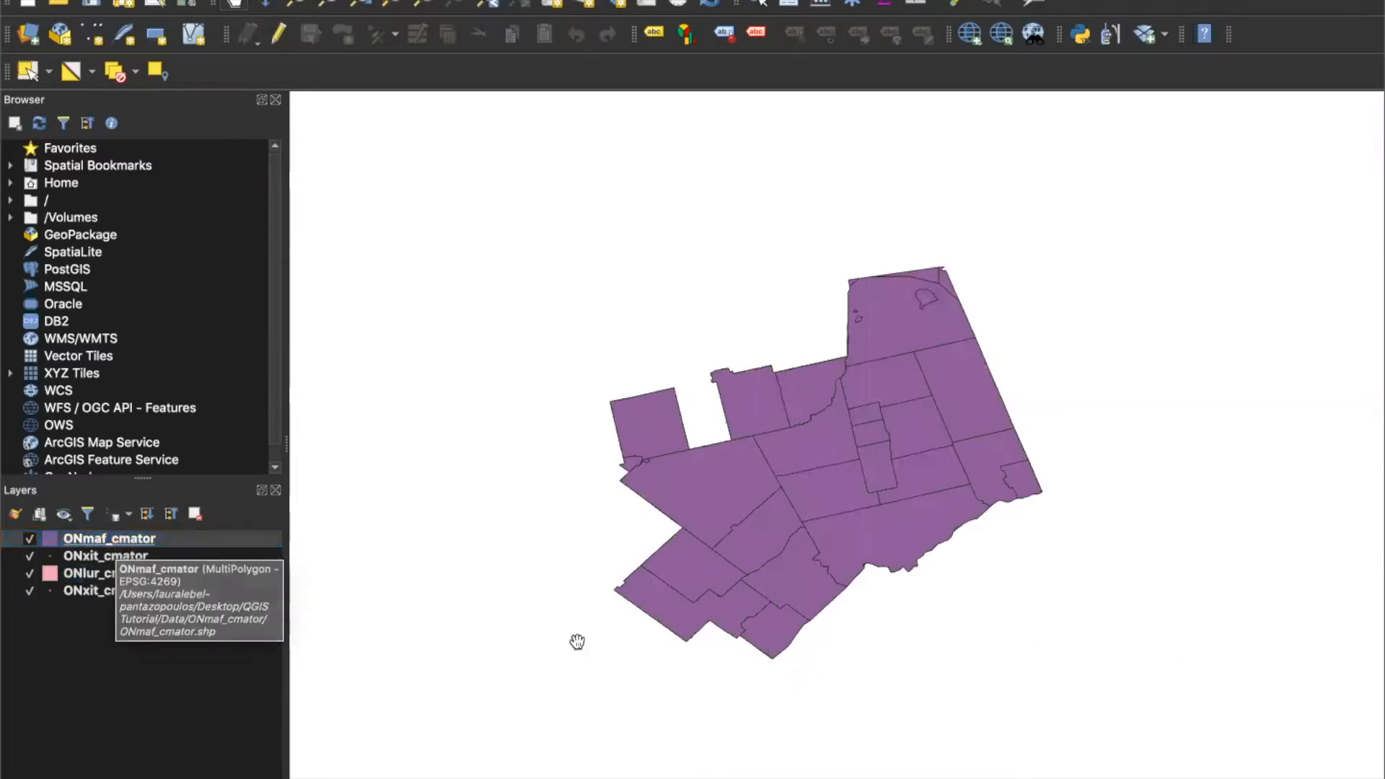
scroll(577, 641, down, 2)
scroll(577, 641, up, 2)
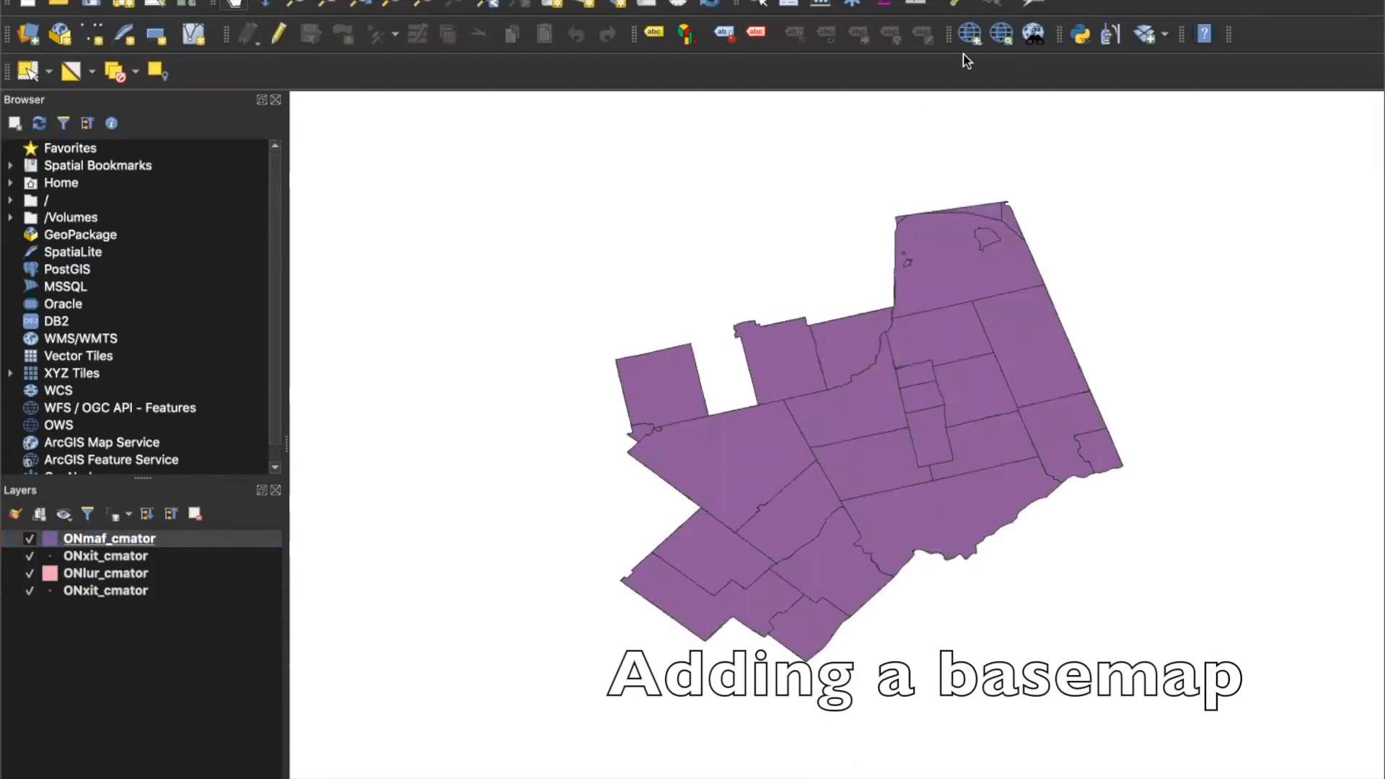
click(970, 34)
mouse_move(982, 121)
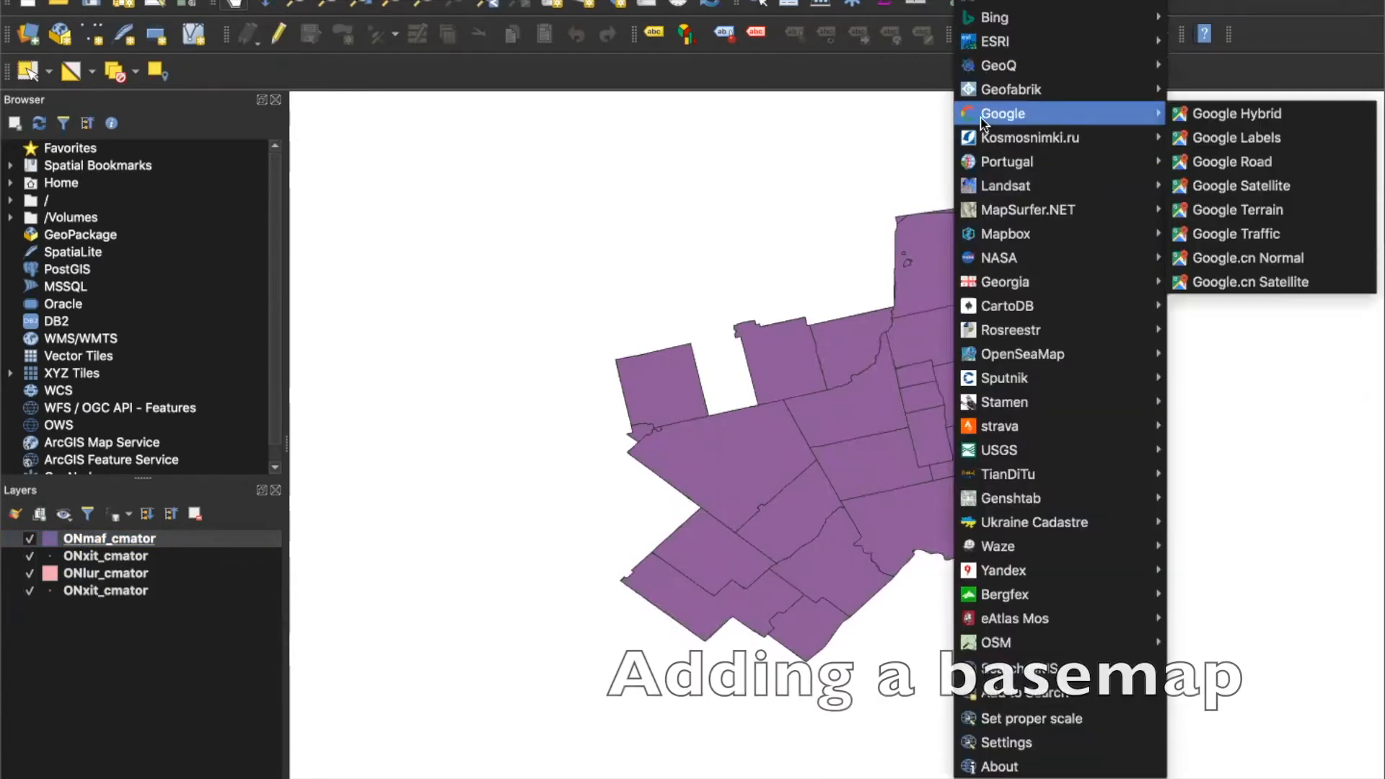
click(980, 45)
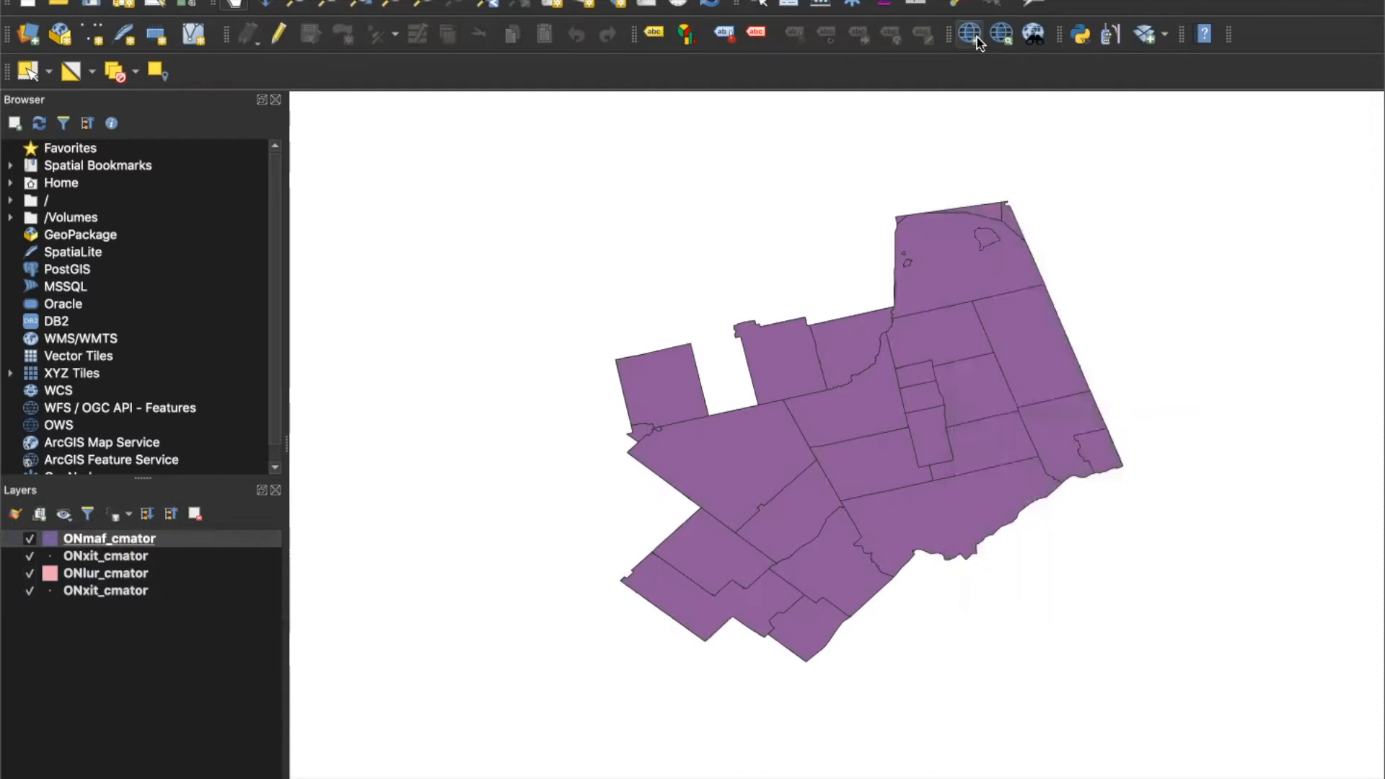
click(979, 43)
click(853, 144)
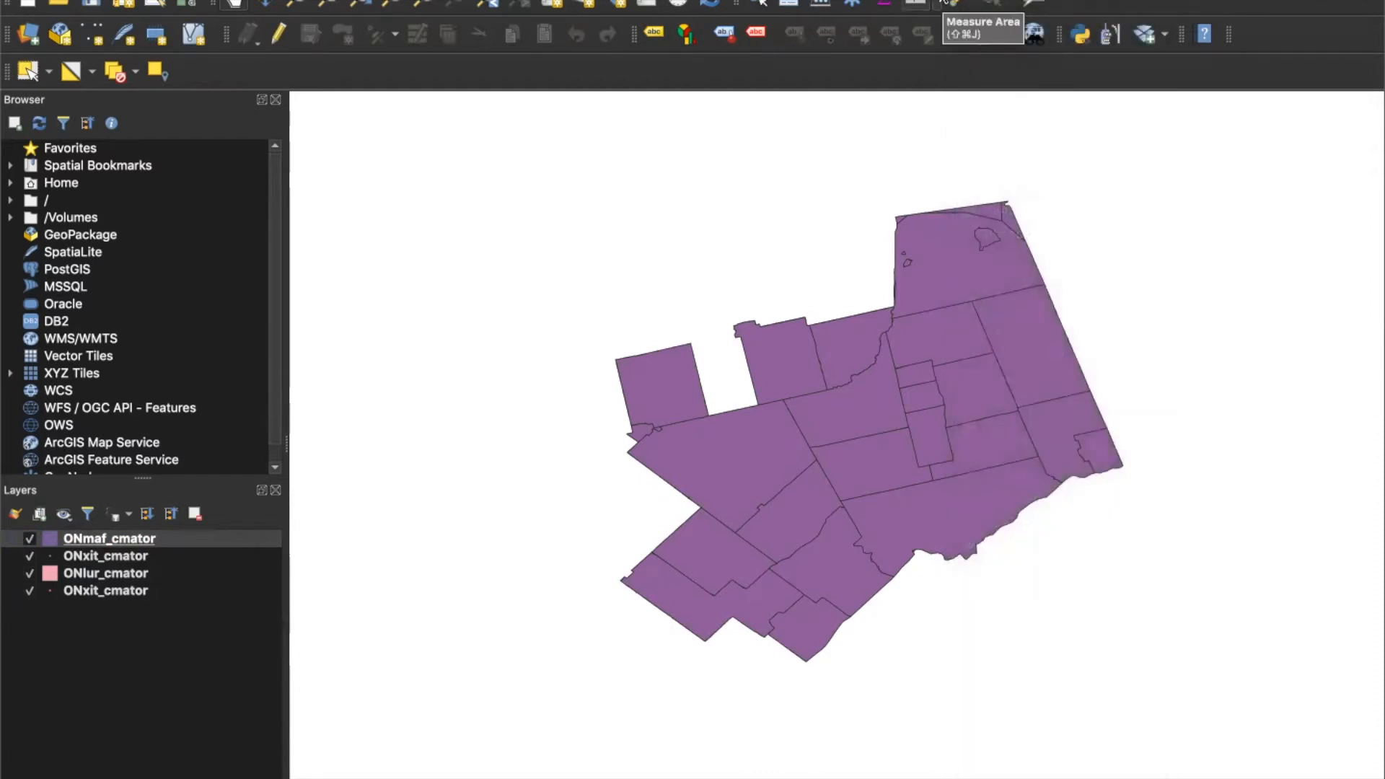
Add the Google Road basemap from QuickMapServices.
click(424, 0)
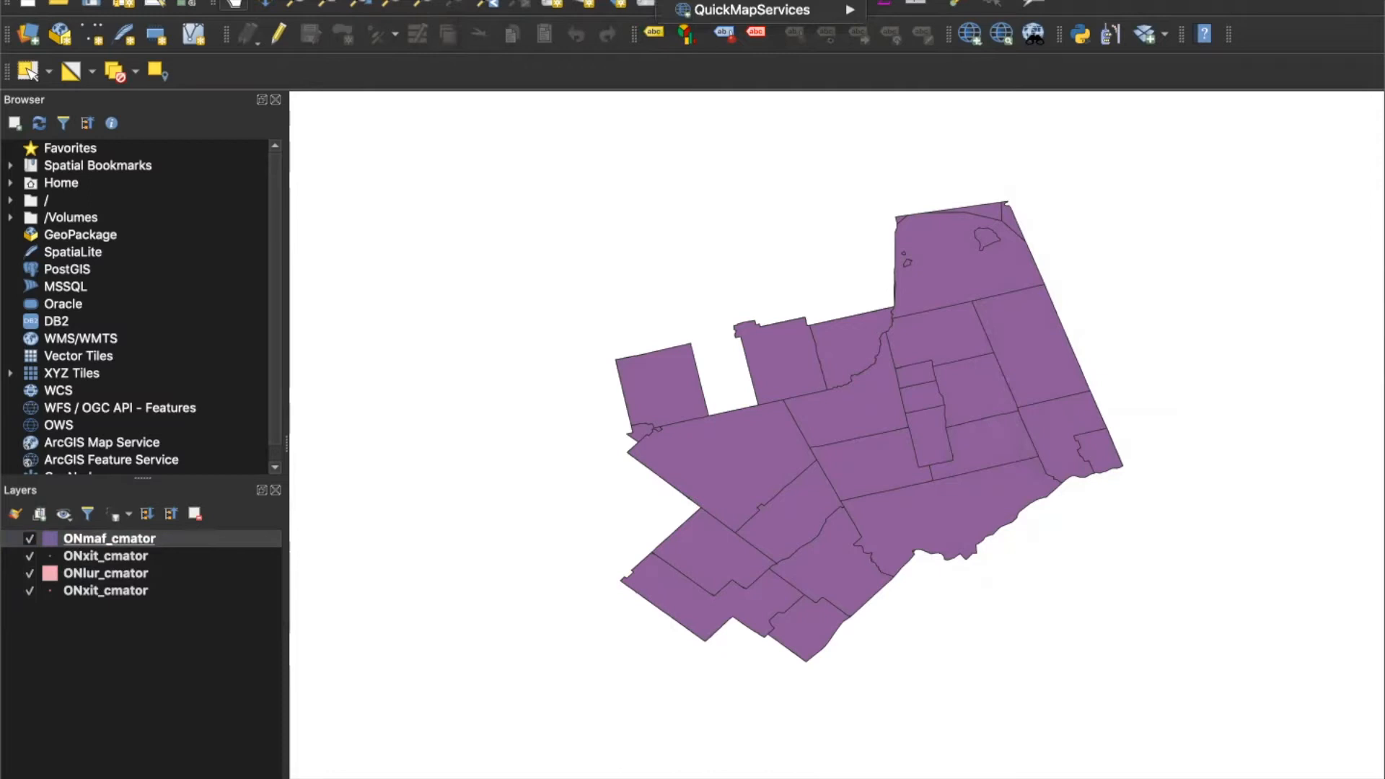
mouse_move(703, 14)
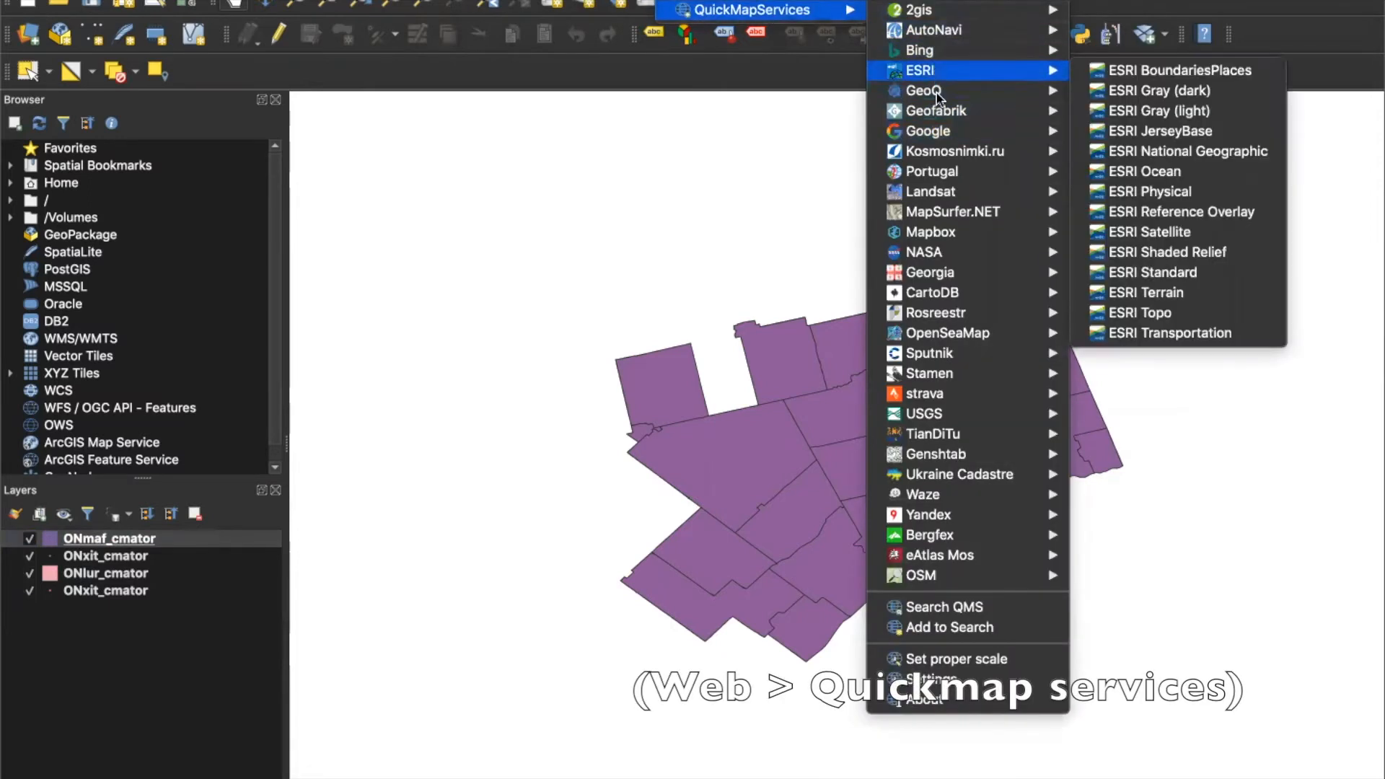
mouse_move(942, 129)
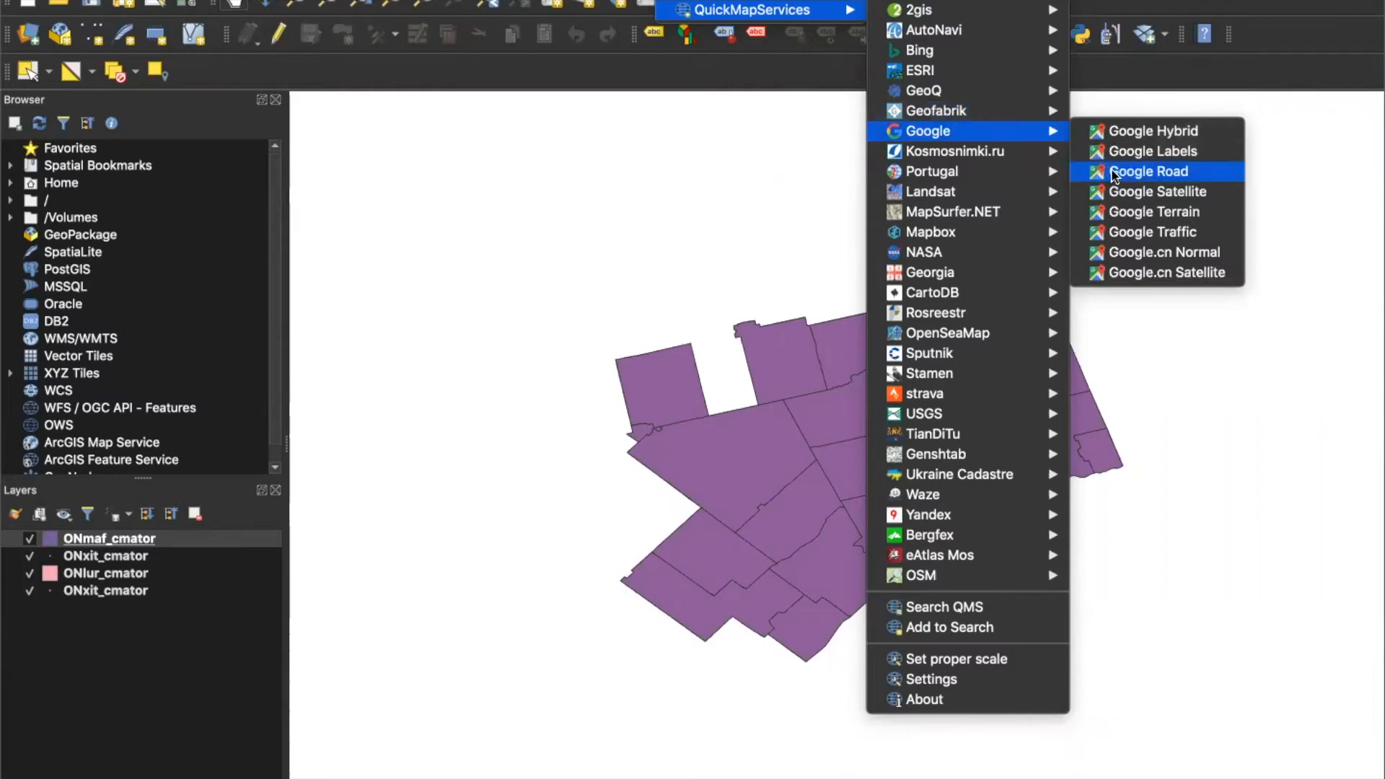
click(1114, 175)
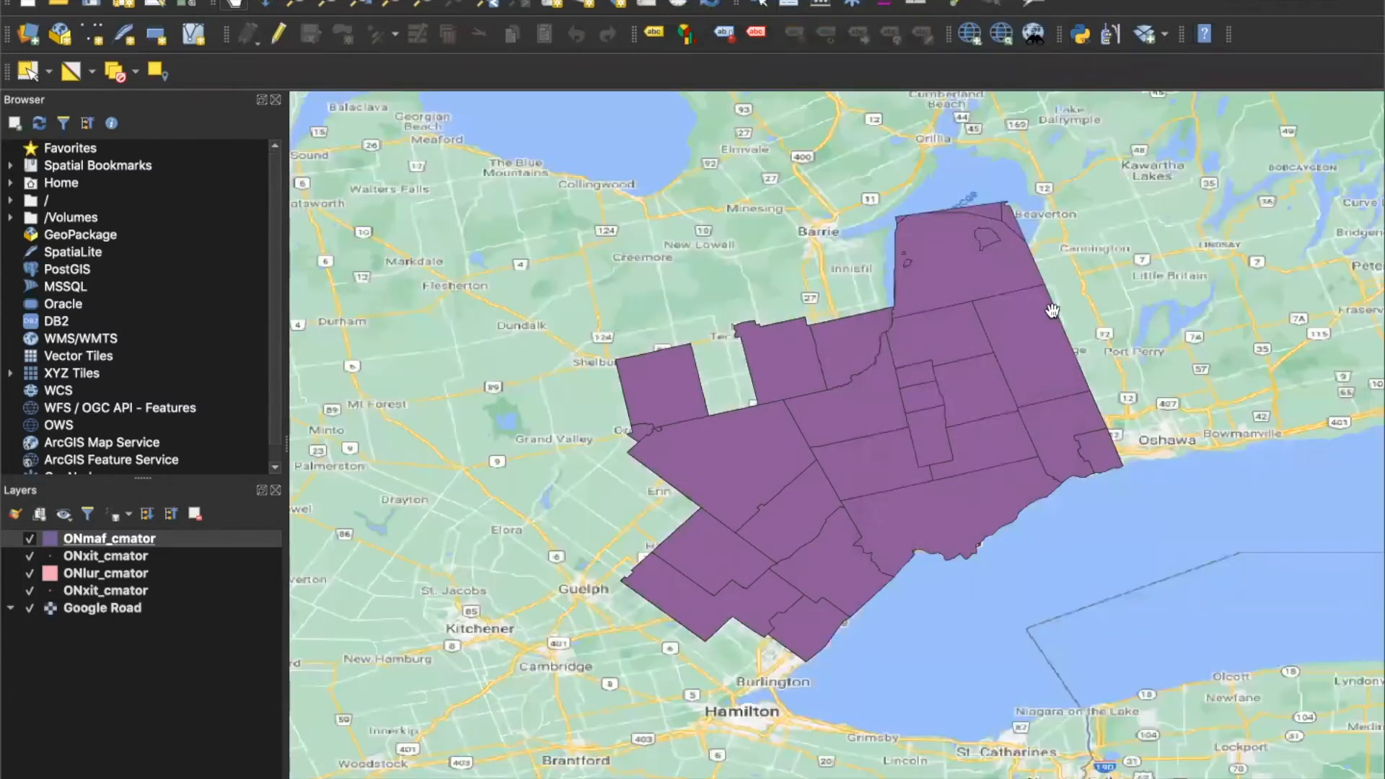
Move the ONmaf_cmator layer below the other shapefile layers, directly above Google Road.
scroll(967, 550, up, 1)
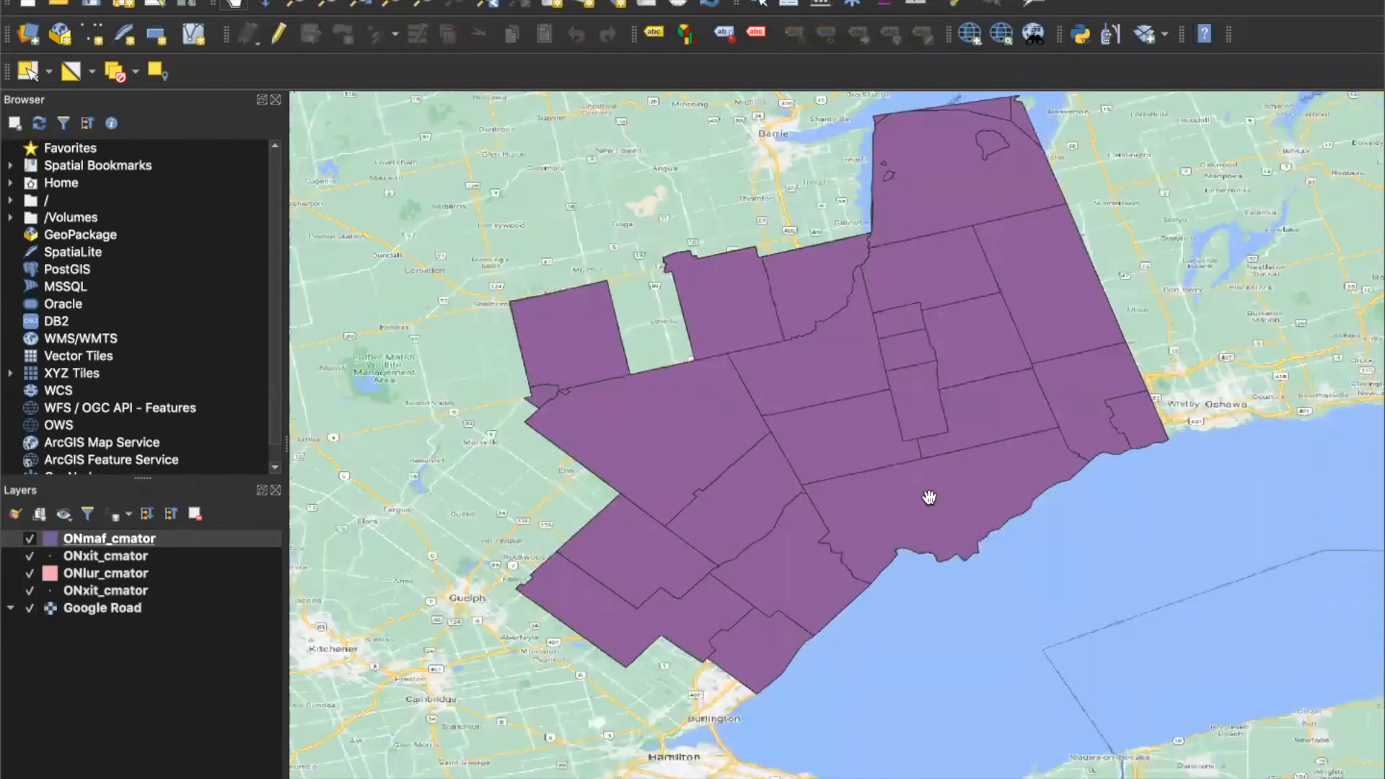
scroll(929, 497, up, 1)
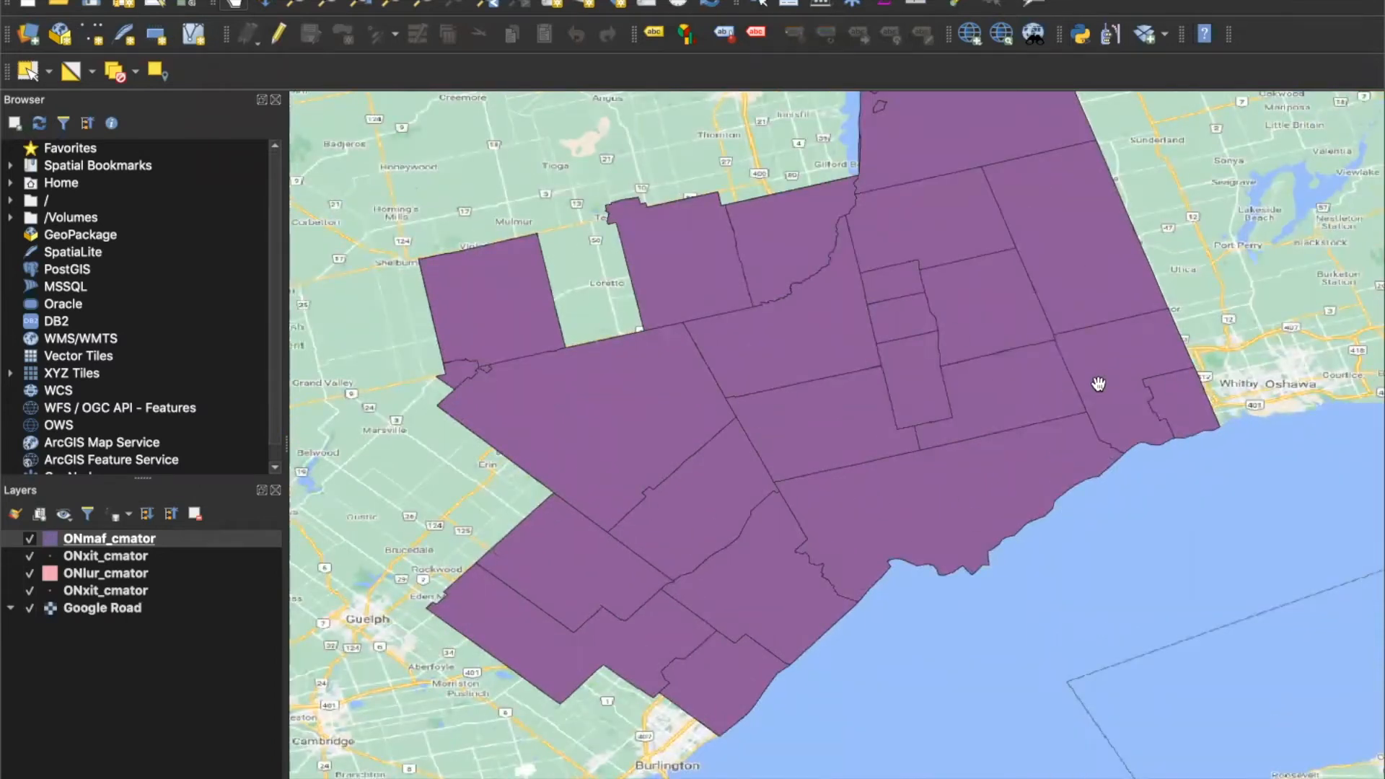
drag(92, 540, 91, 598)
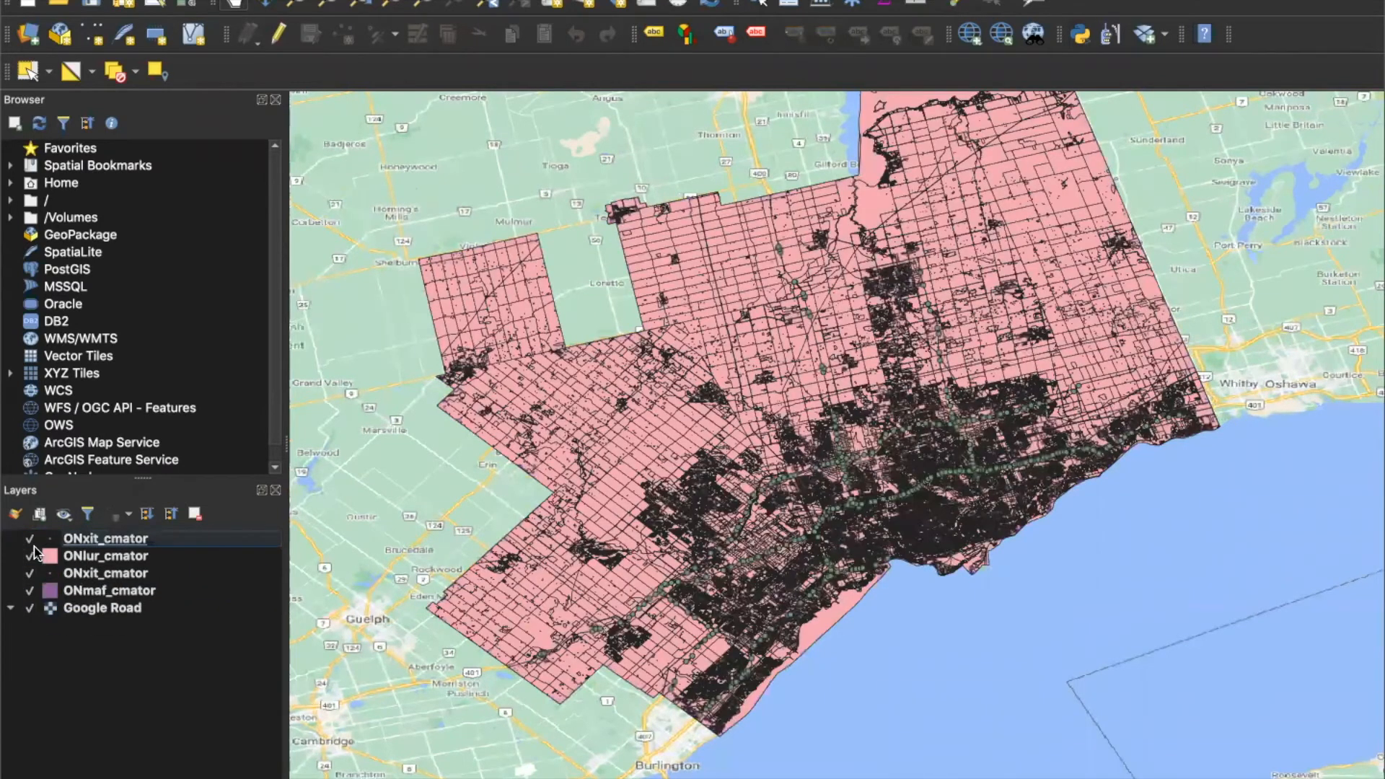
Hide both ONxit_cmator layers and ONlur_cmator, and place ONlur_cmator directly above ONmaf_cmator.
click(43, 555)
click(29, 557)
click(29, 557)
drag(100, 556, 100, 574)
click(27, 574)
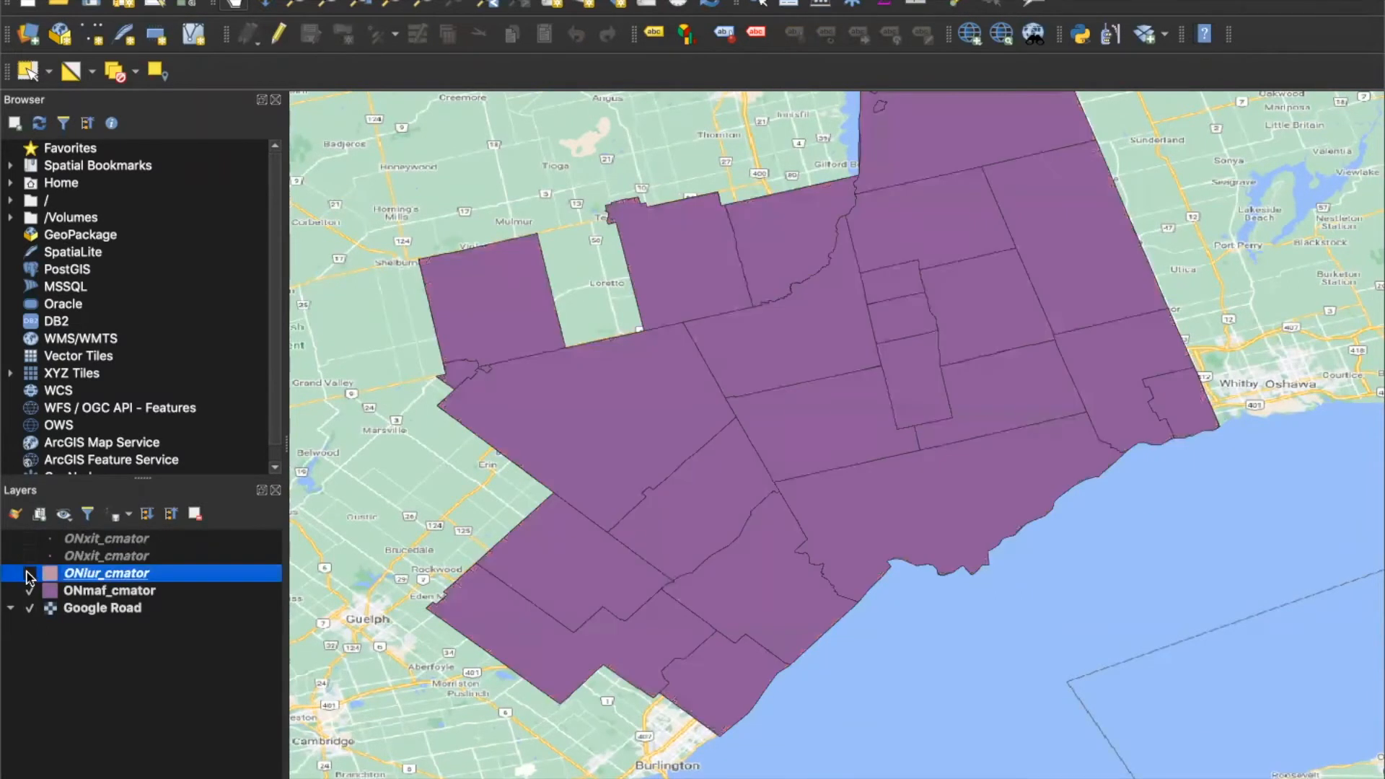
click(29, 574)
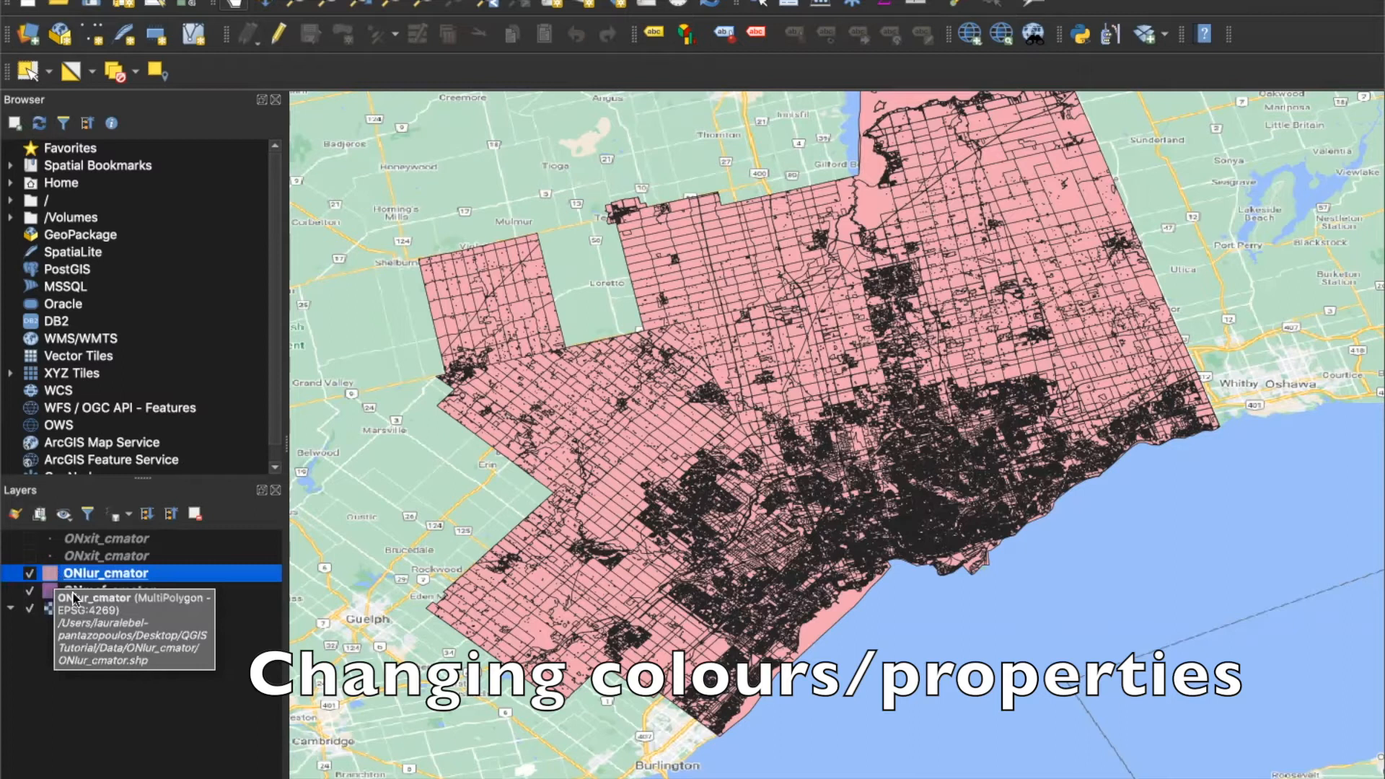
click(31, 574)
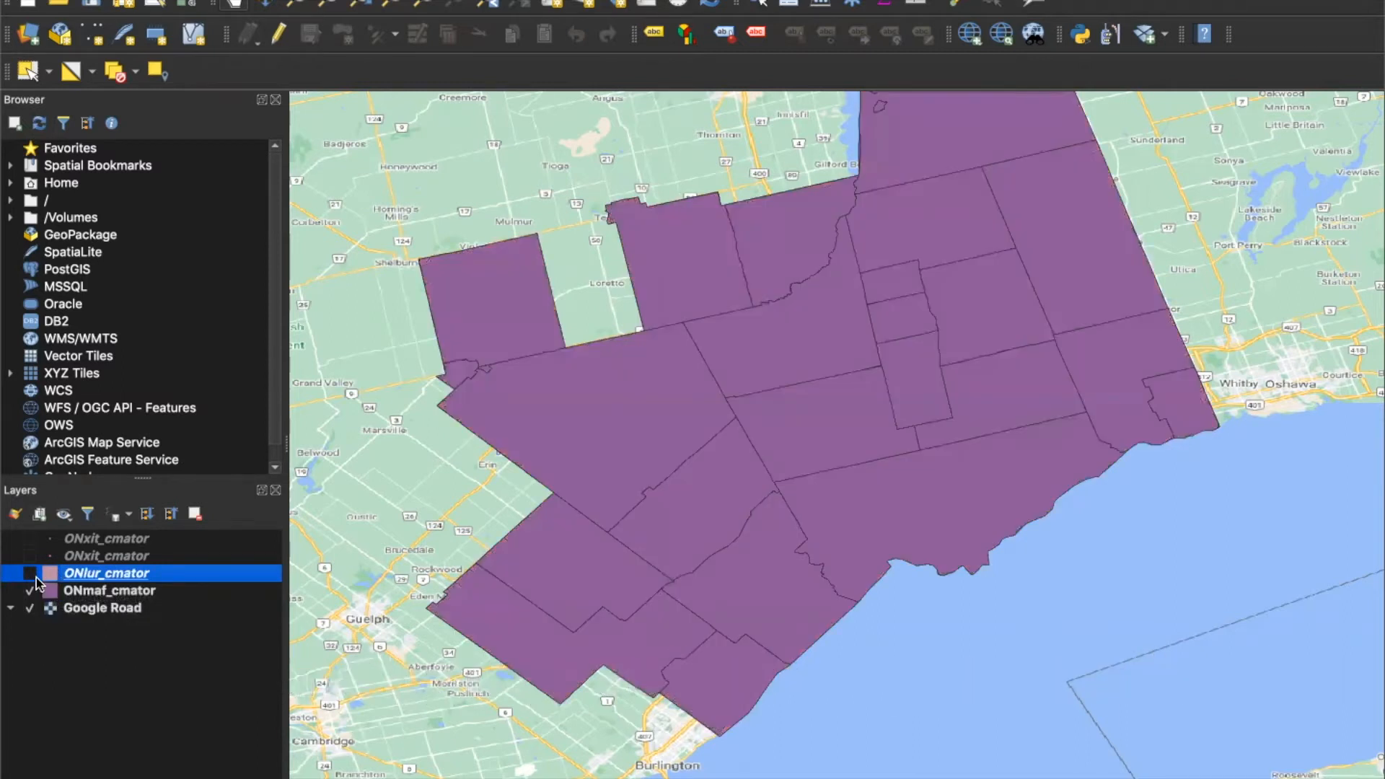
Open the layer properties of ONmaf_cmator at its symbology settings.
double_click(49, 591)
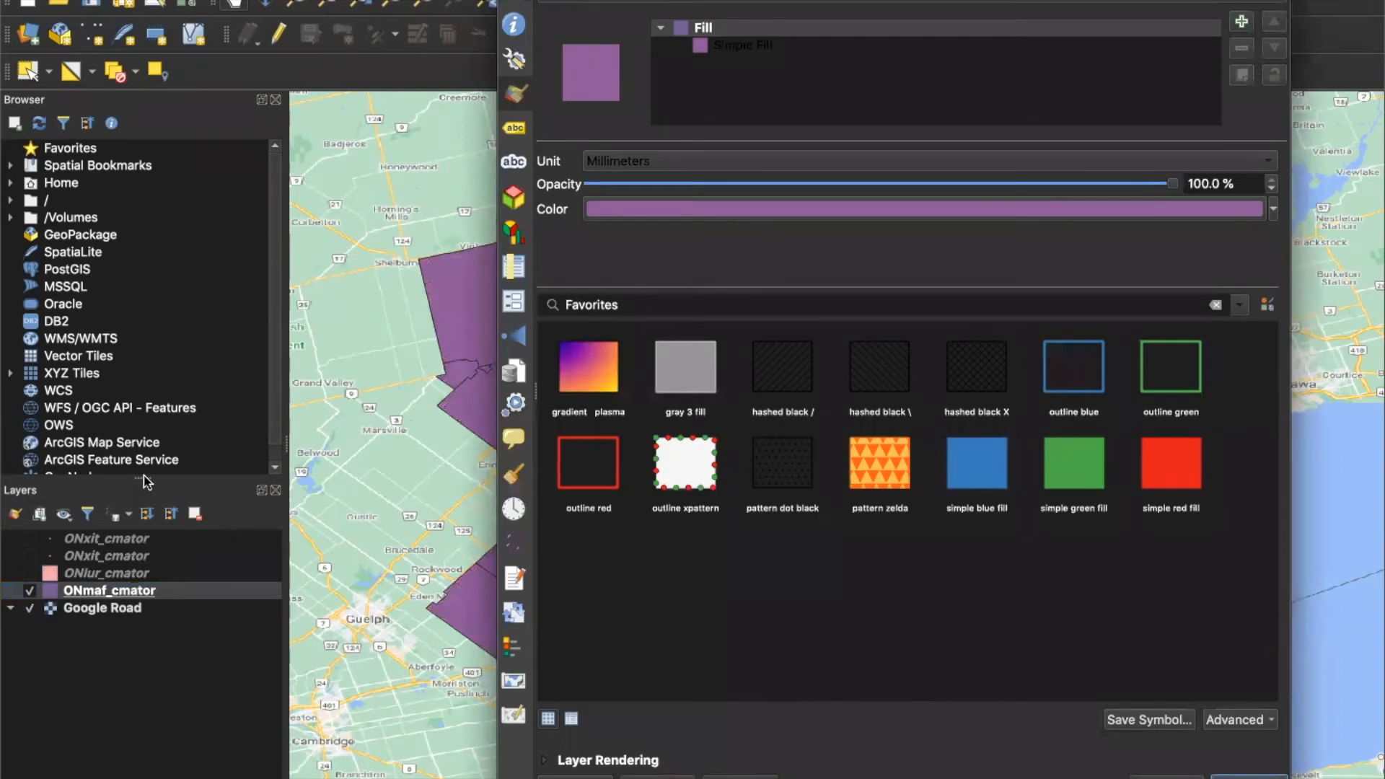
click(507, 2)
click(108, 591)
right_click(109, 591)
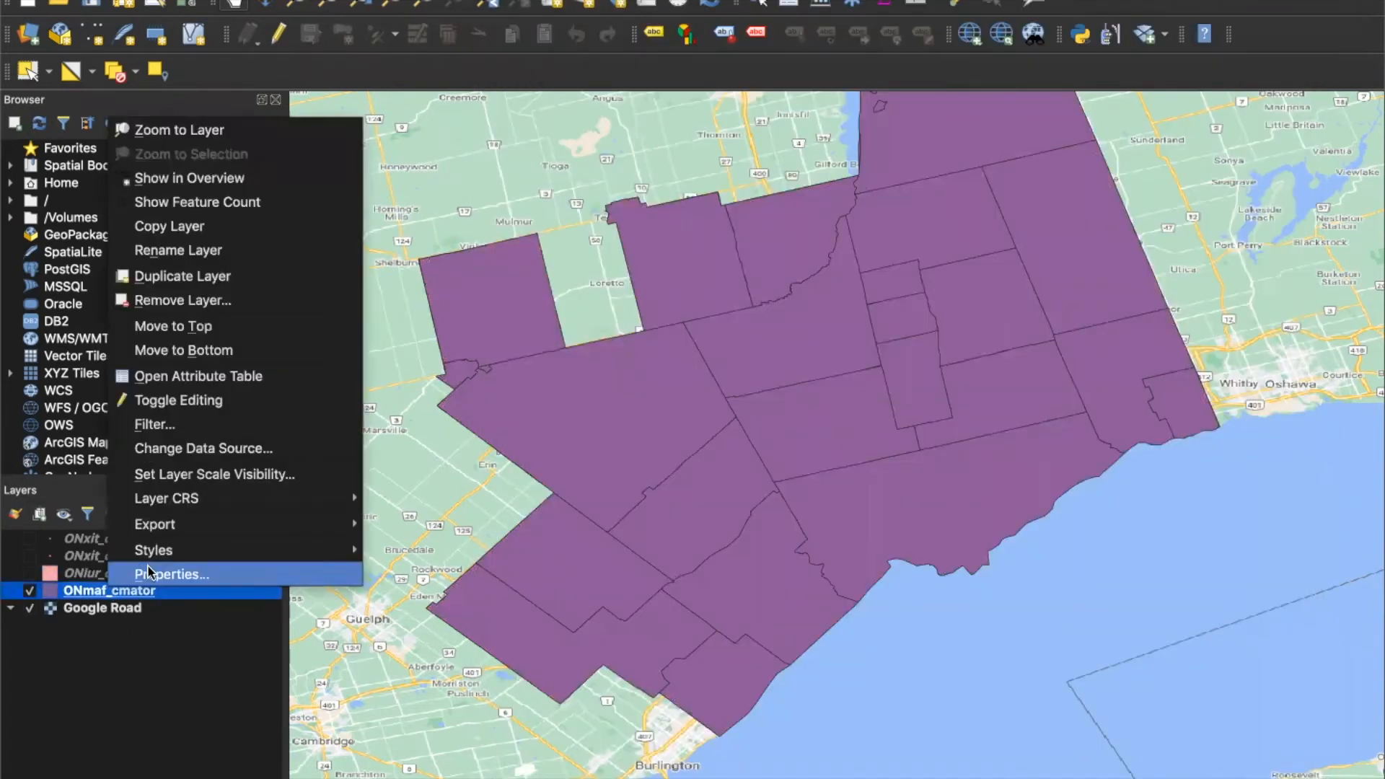
click(153, 575)
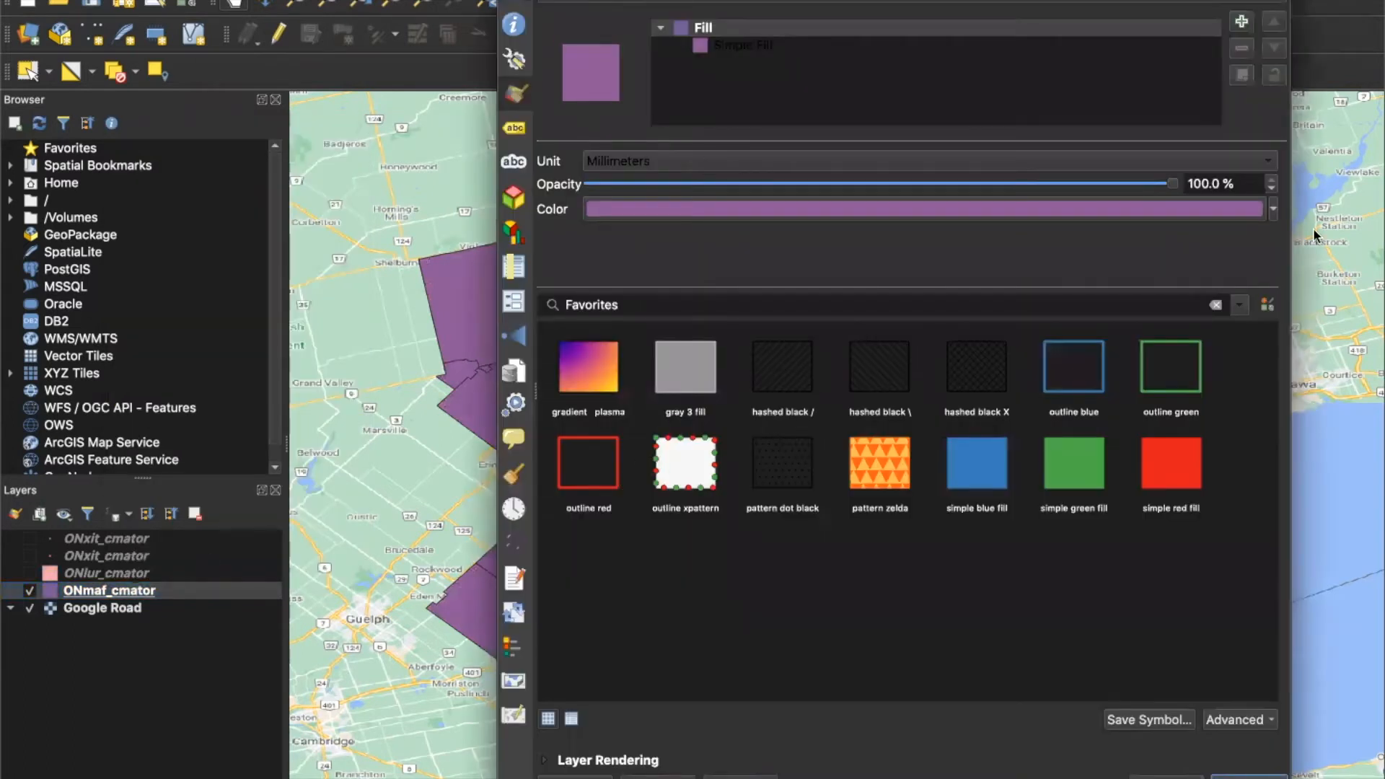
Try a light grey fill on ONmaf_cmator, replace it with a slightly transparent pattern dot black symbol and apply it.
click(1273, 210)
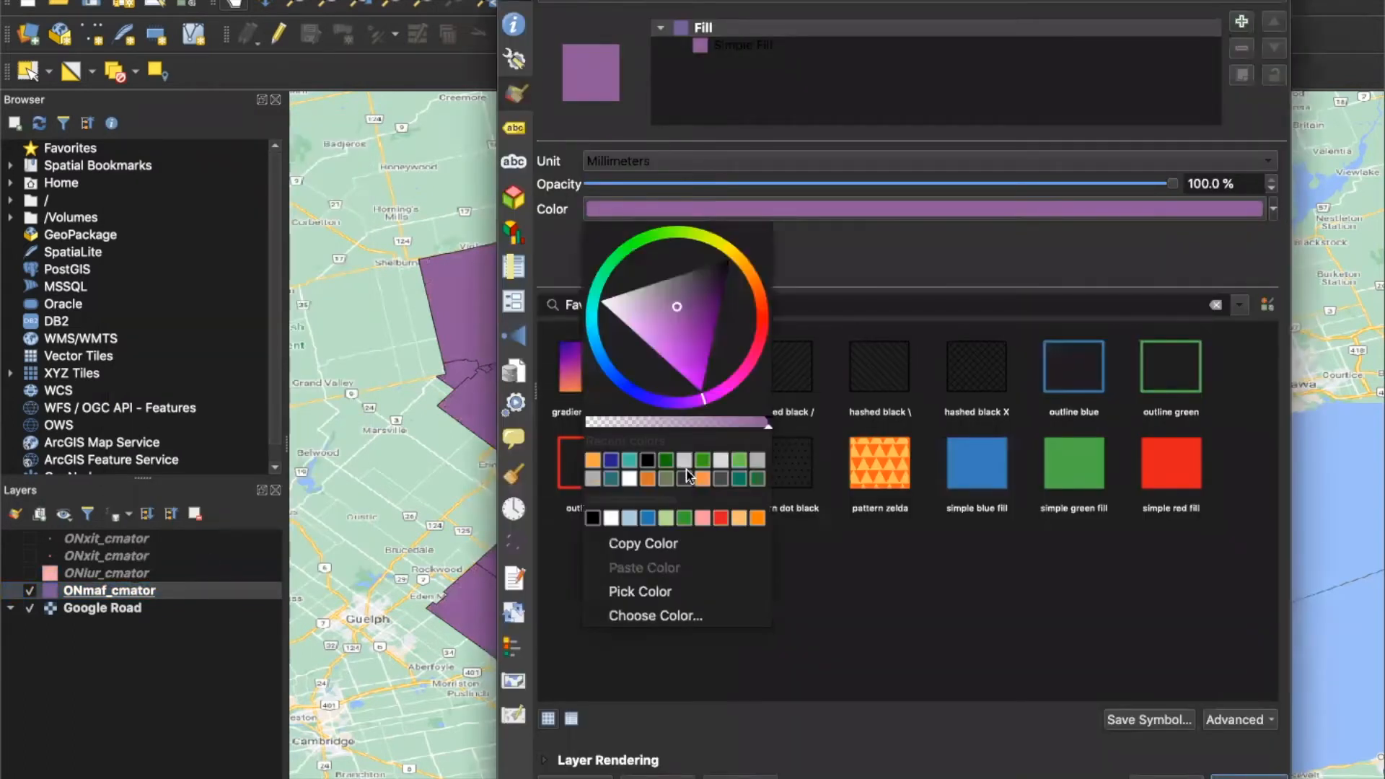
click(761, 455)
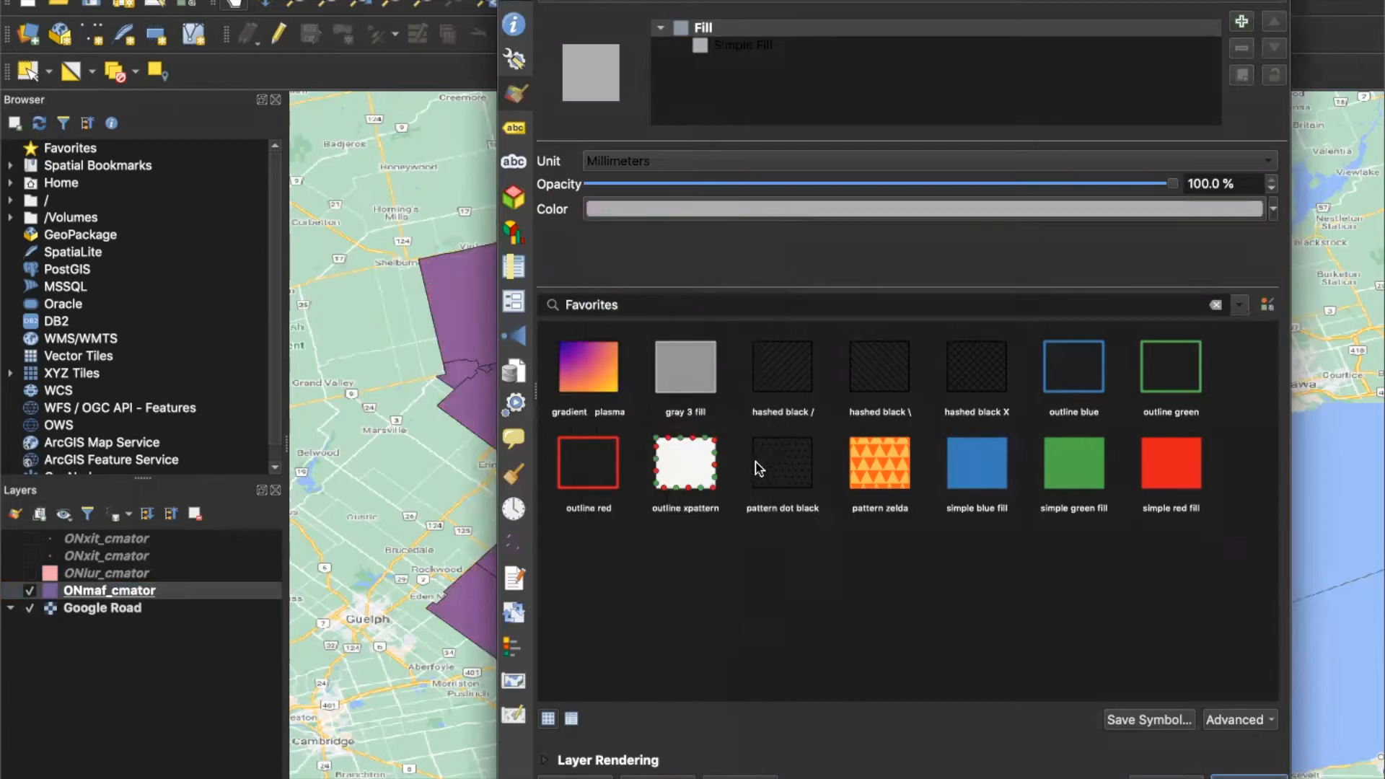
click(757, 463)
click(1270, 211)
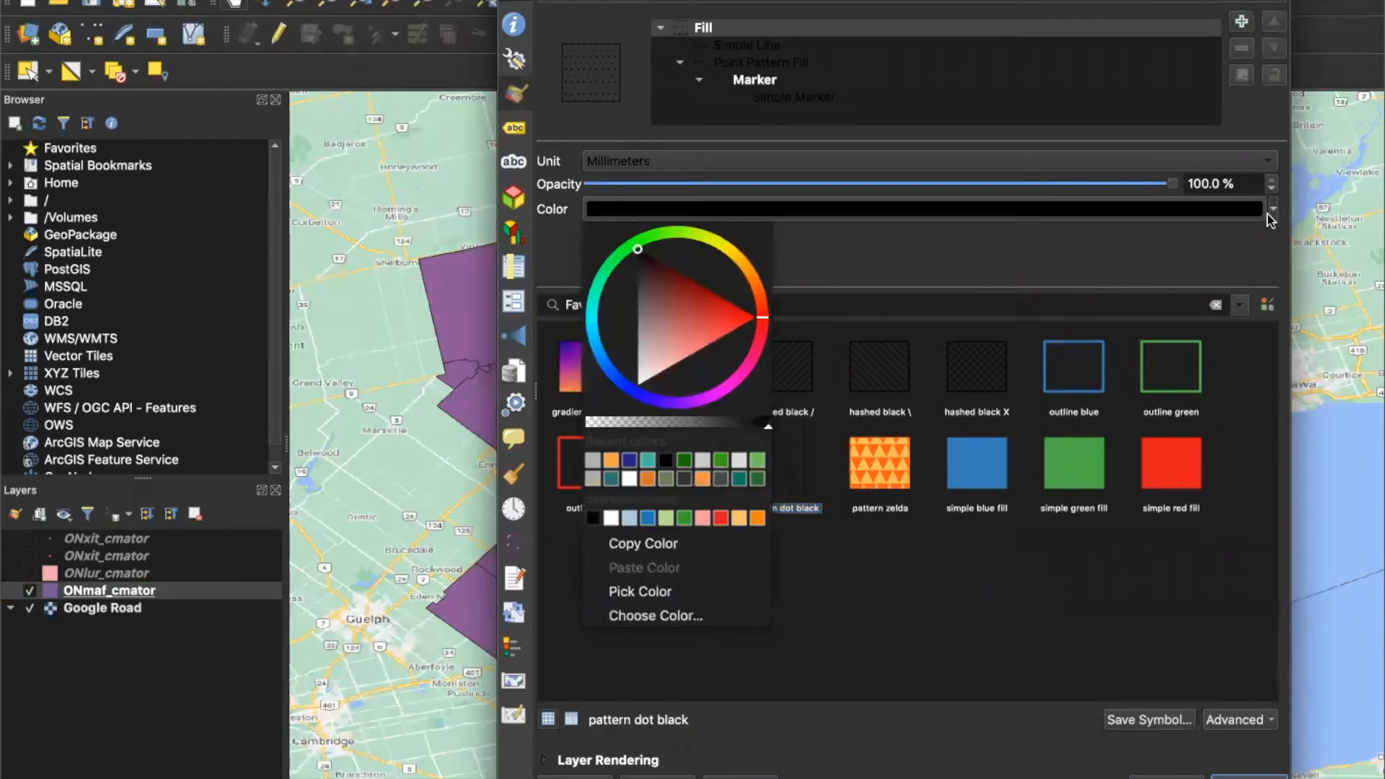
click(738, 425)
click(897, 467)
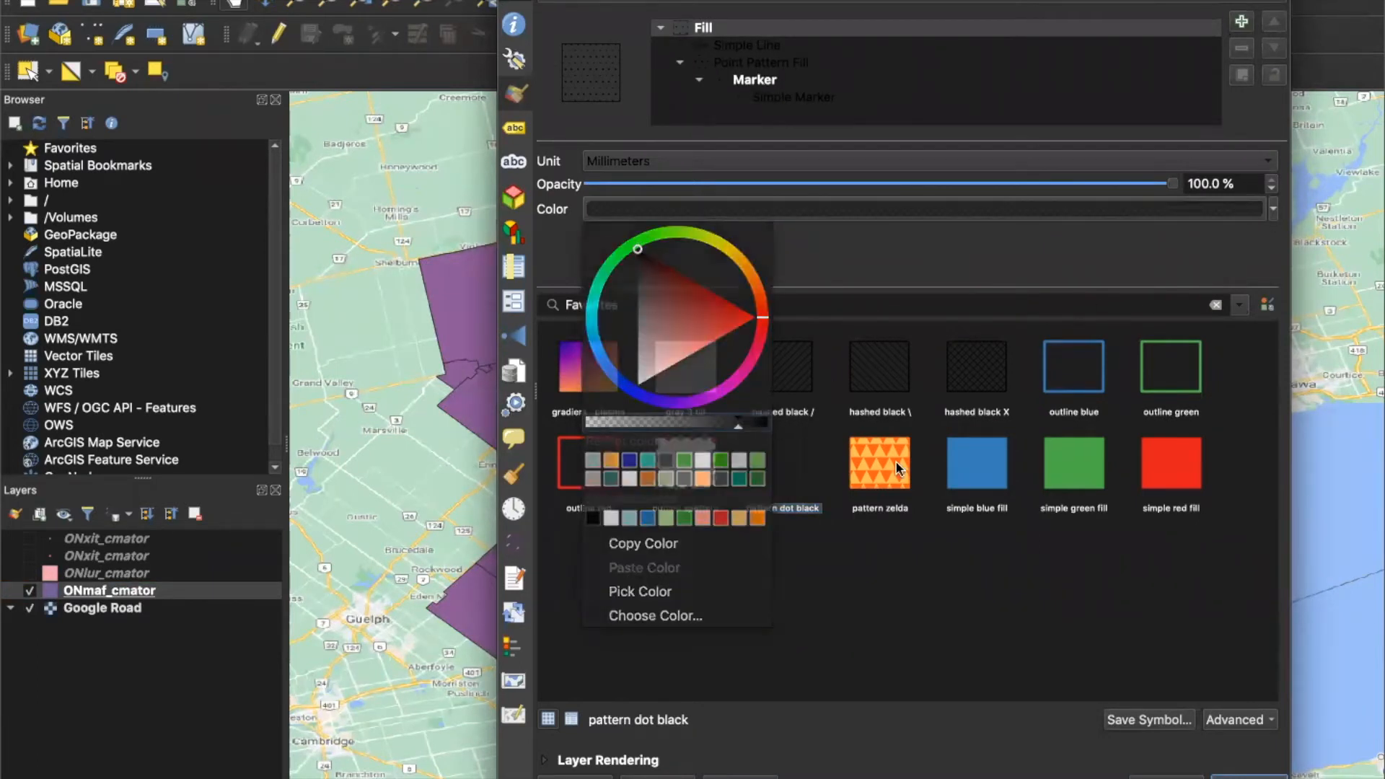
click(740, 777)
click(1154, 2)
click(1154, 0)
drag(1081, 0, 1041, 0)
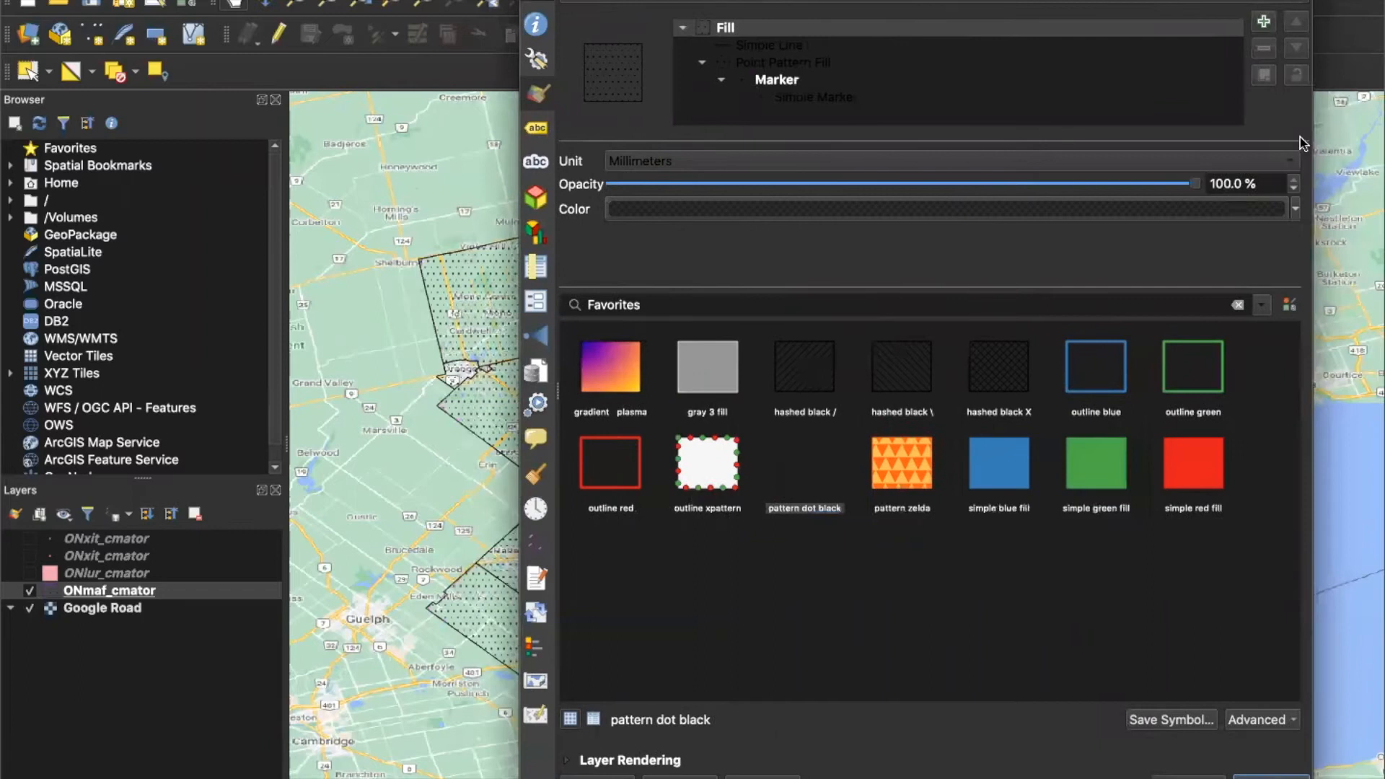
Give ONmaf_cmator the simple blue fill symbol, change its color to medium grey and apply it.
click(1296, 209)
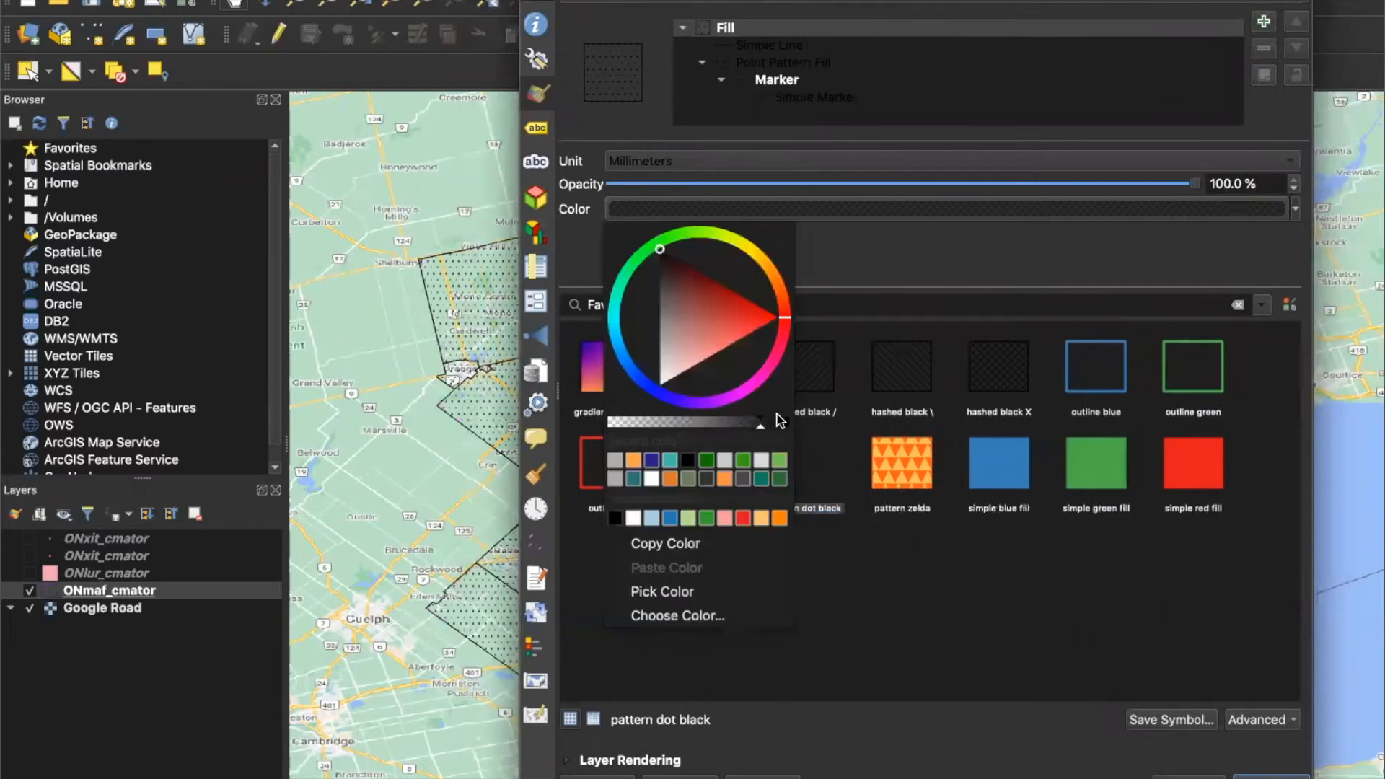
click(1005, 462)
click(1013, 462)
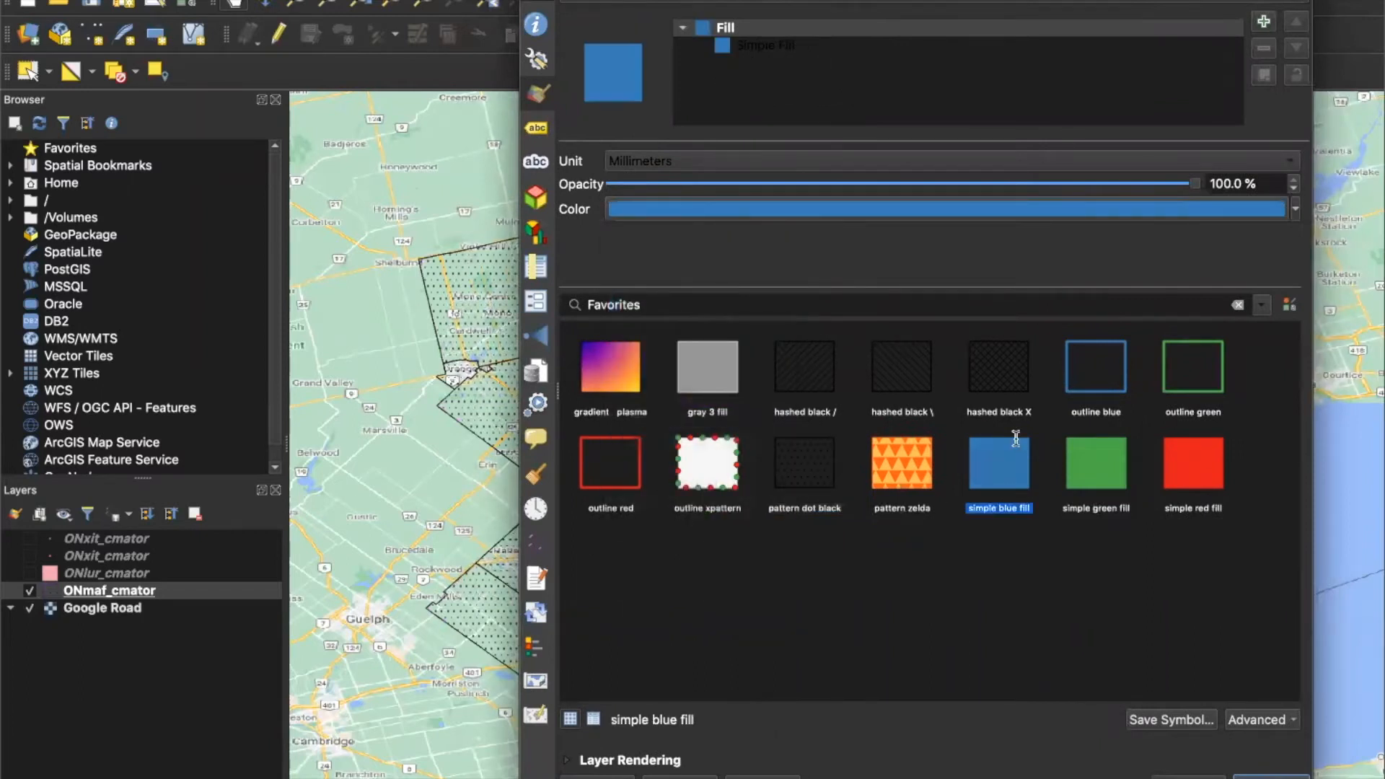
click(1295, 209)
click(722, 318)
drag(737, 312, 759, 297)
click(879, 620)
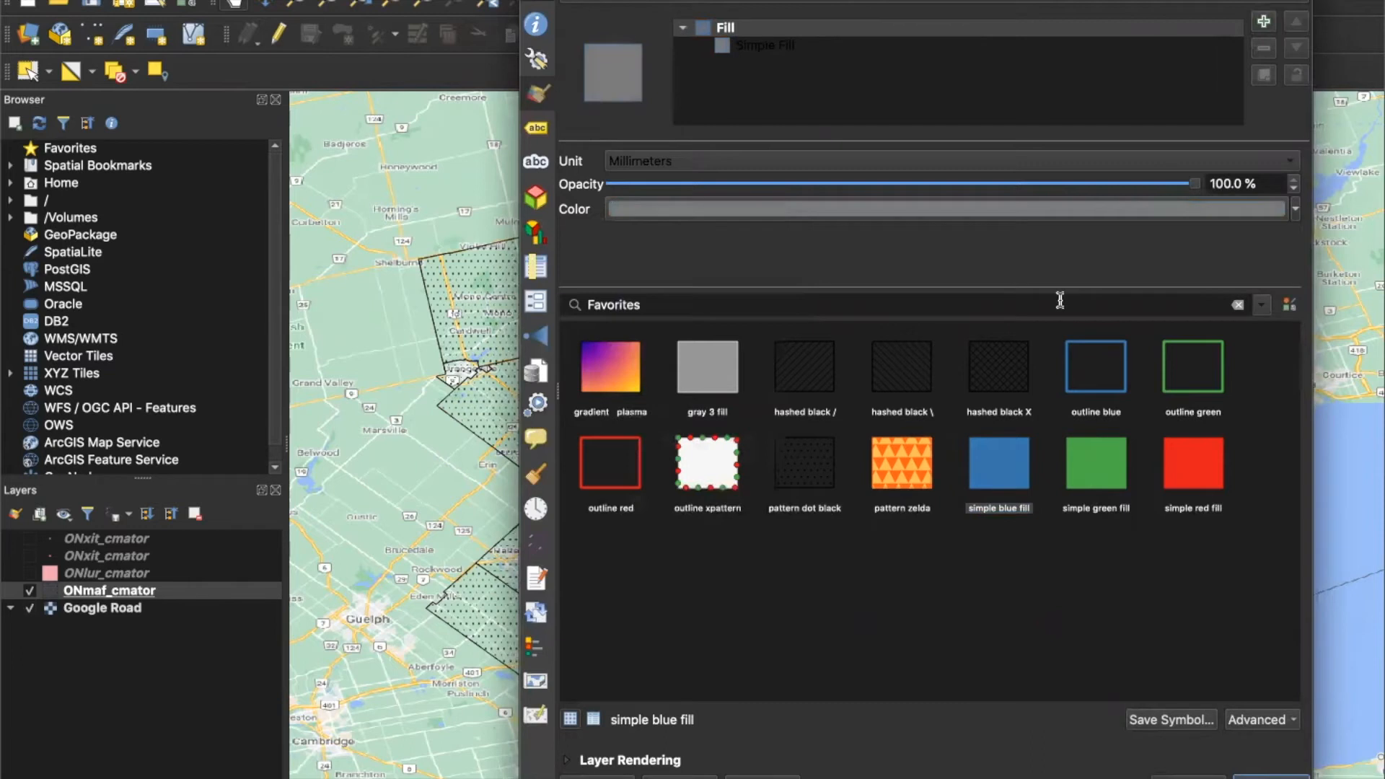
click(735, 776)
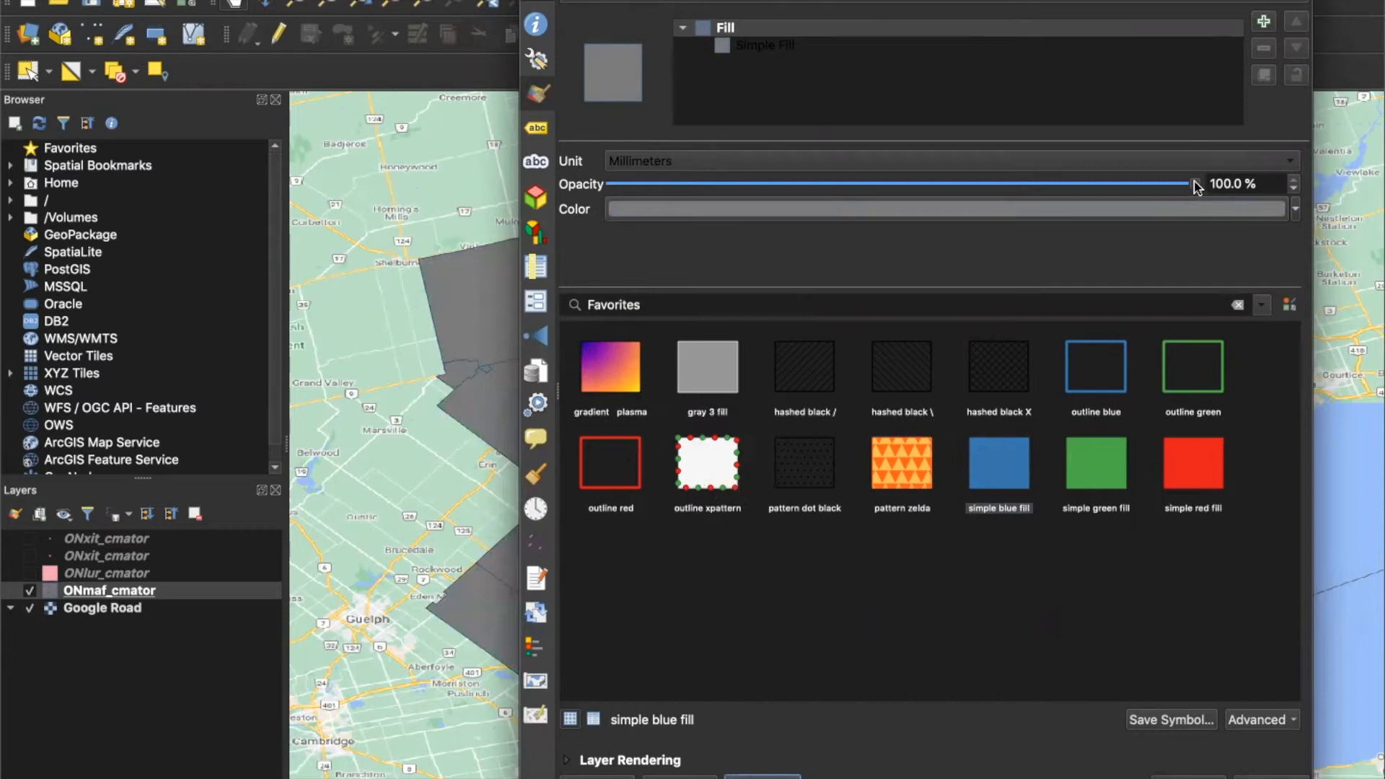
Set the stroke color of ONmaf_cmator's Simple Fill symbol layer to white.
click(1087, 48)
click(975, 33)
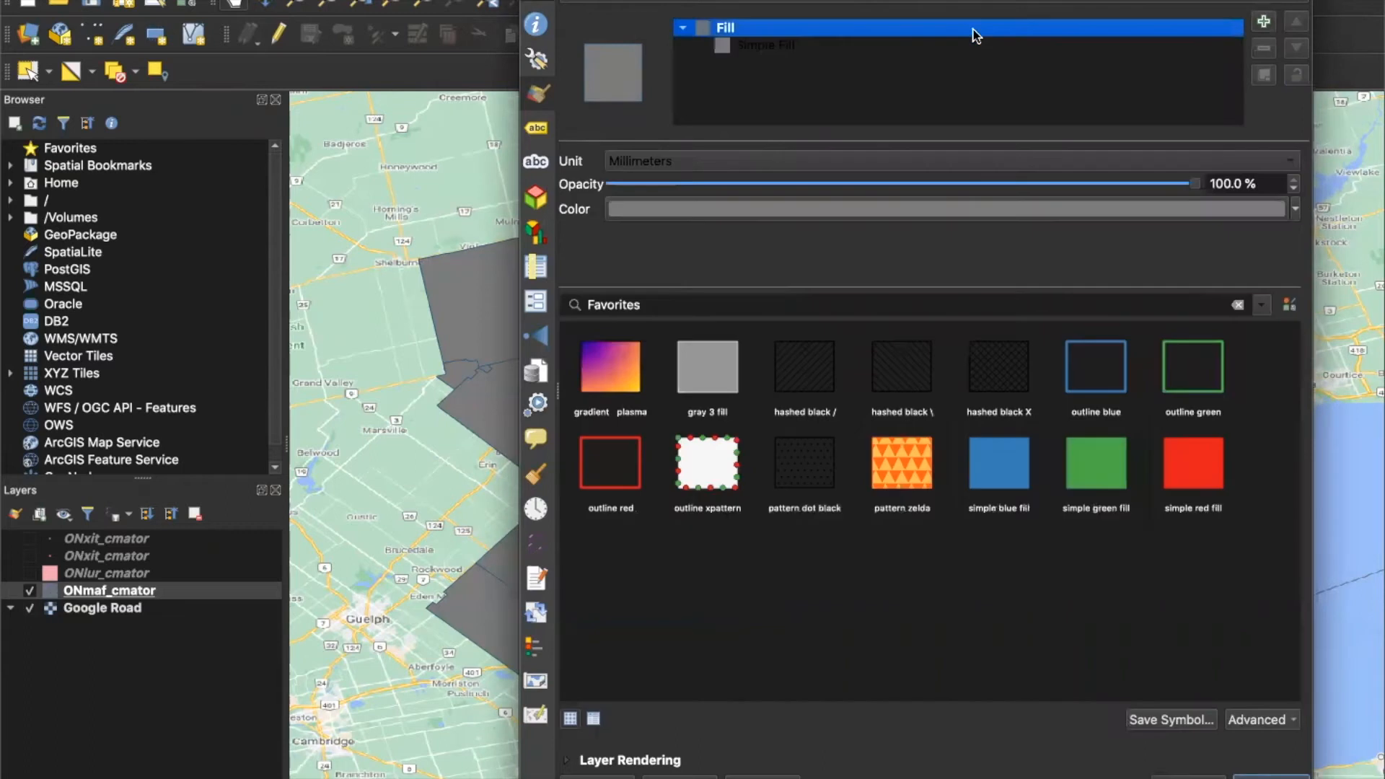
click(973, 43)
click(811, 27)
click(792, 45)
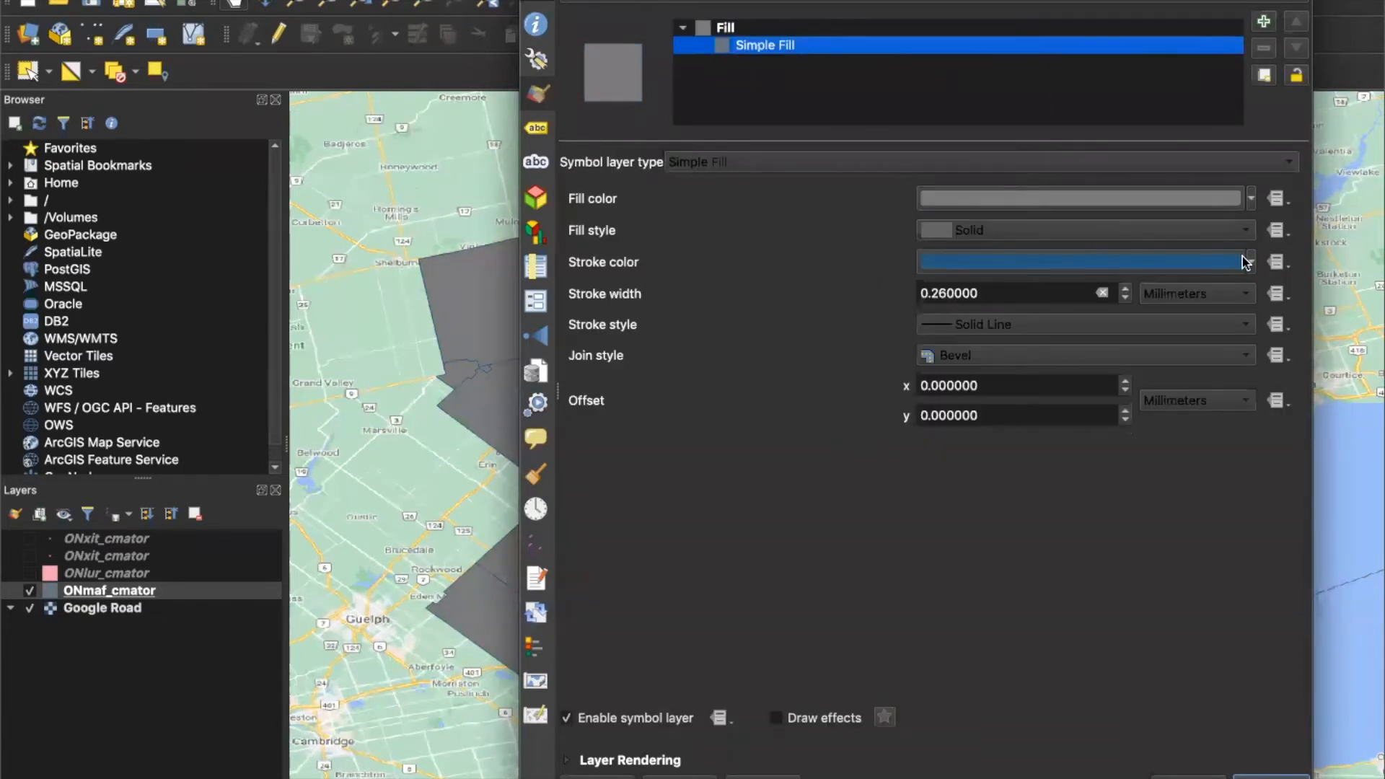
click(1251, 263)
drag(1037, 375, 1058, 301)
click(1214, 629)
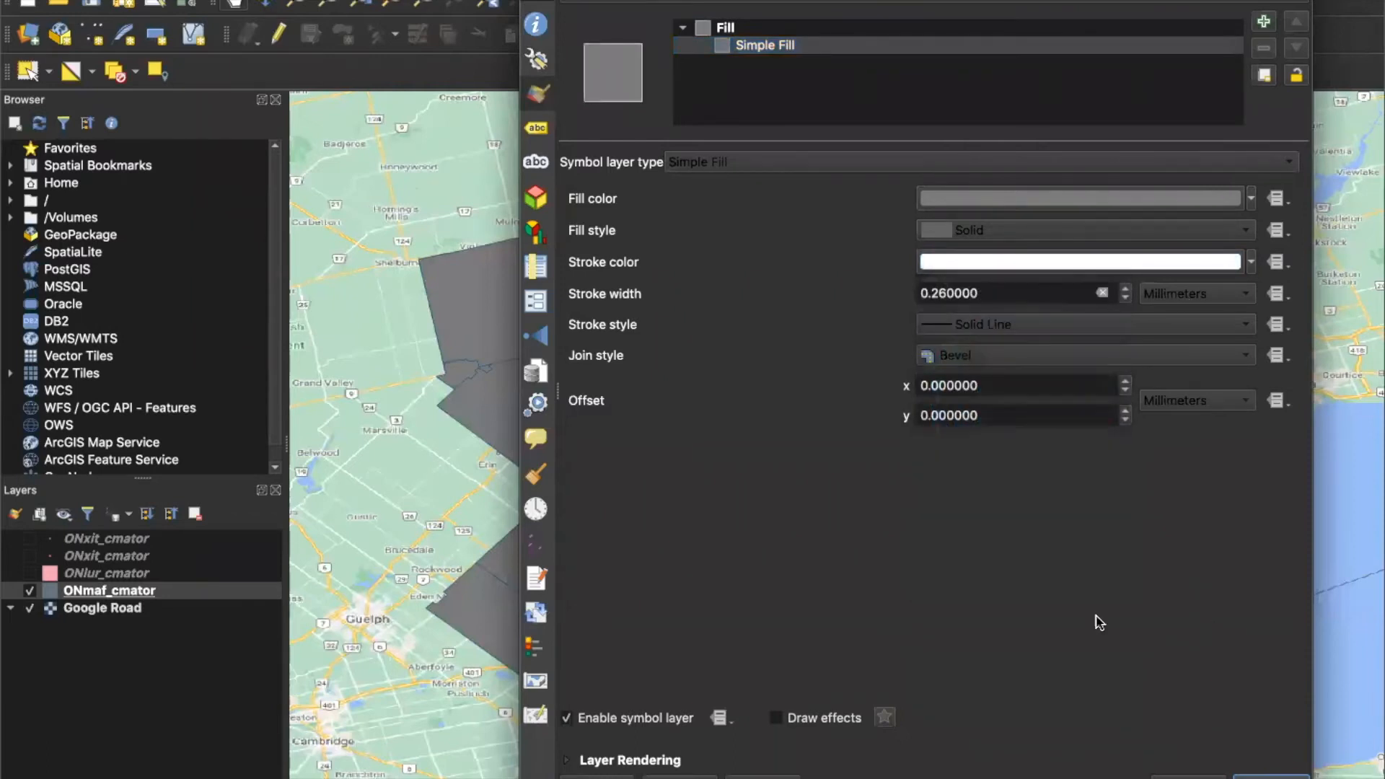
Try a 0.66 mm stroke width on ONmaf_cmator, reduce it to 0.46 mm, apply it and close the layer properties.
click(1126, 288)
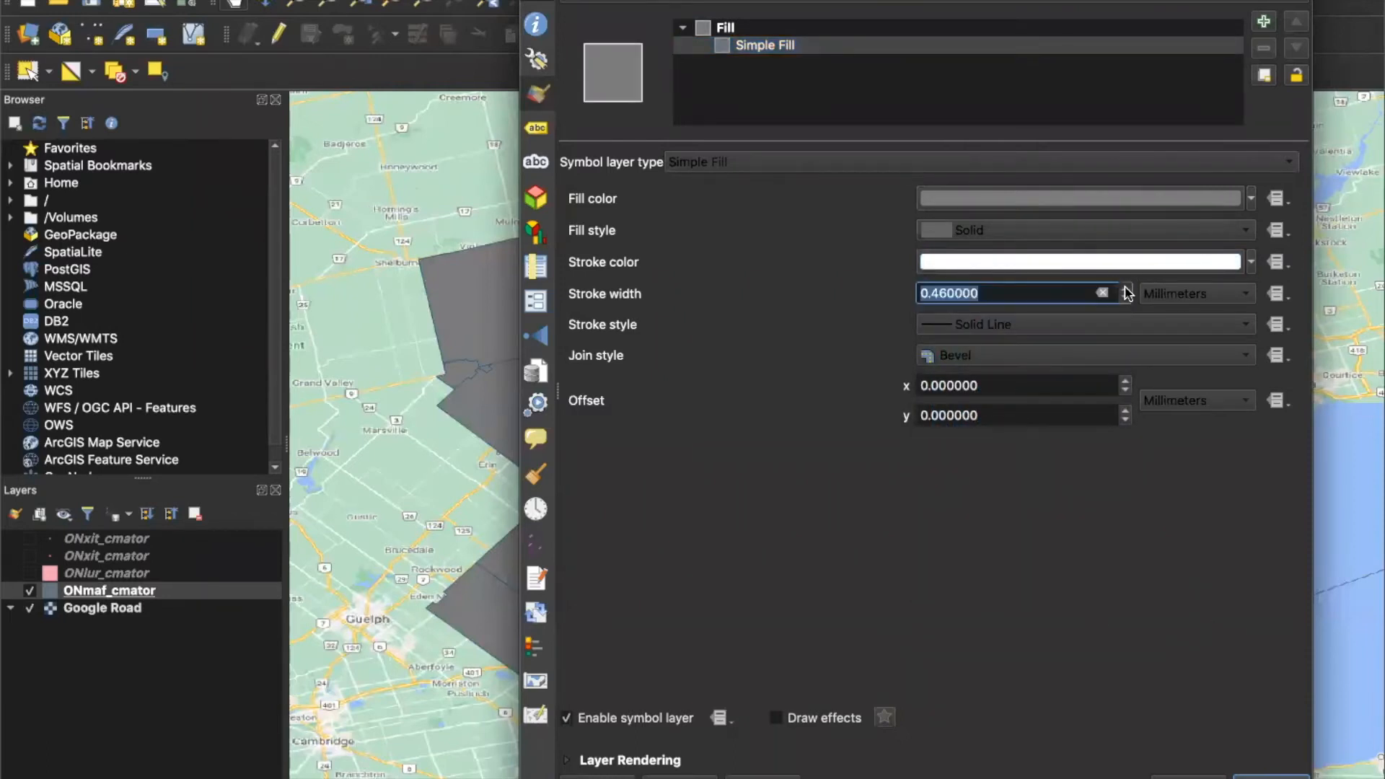
click(1126, 288)
click(763, 777)
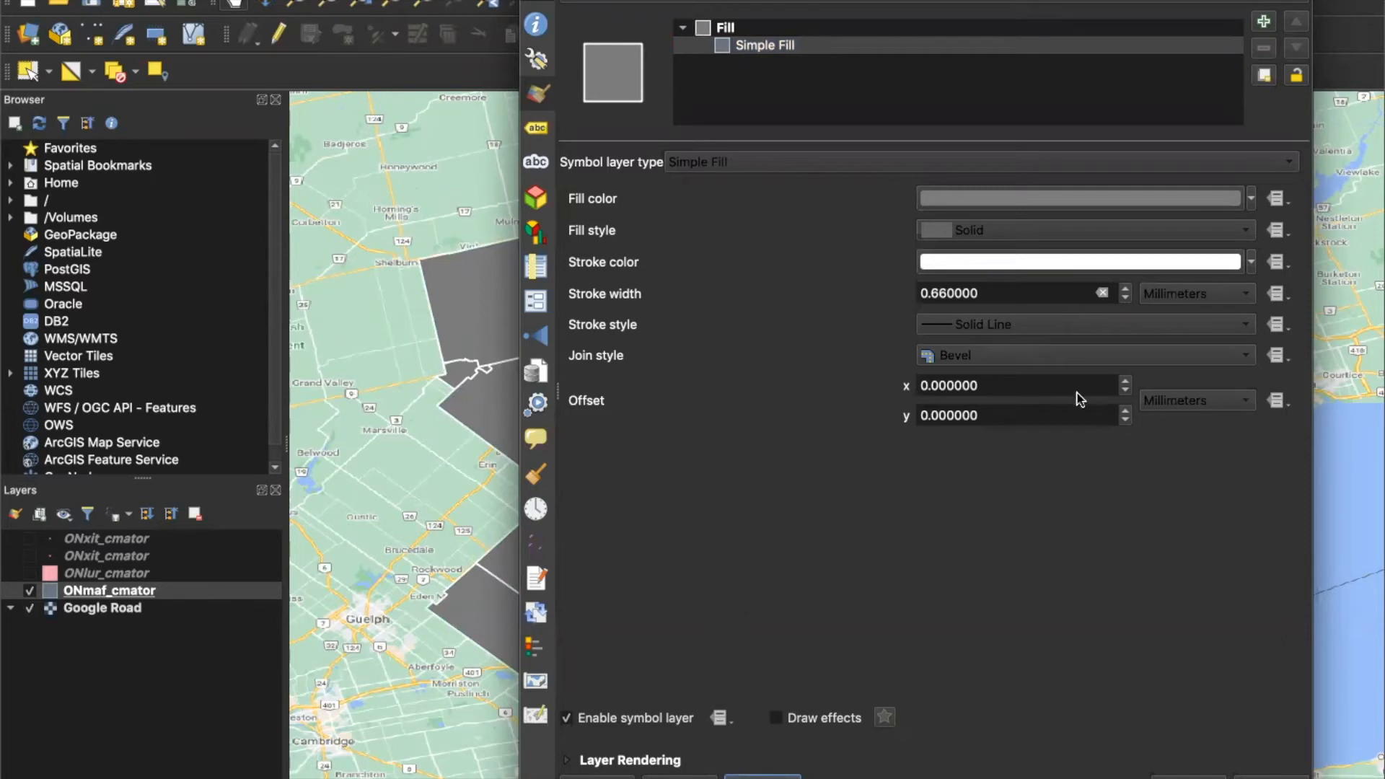
click(1125, 297)
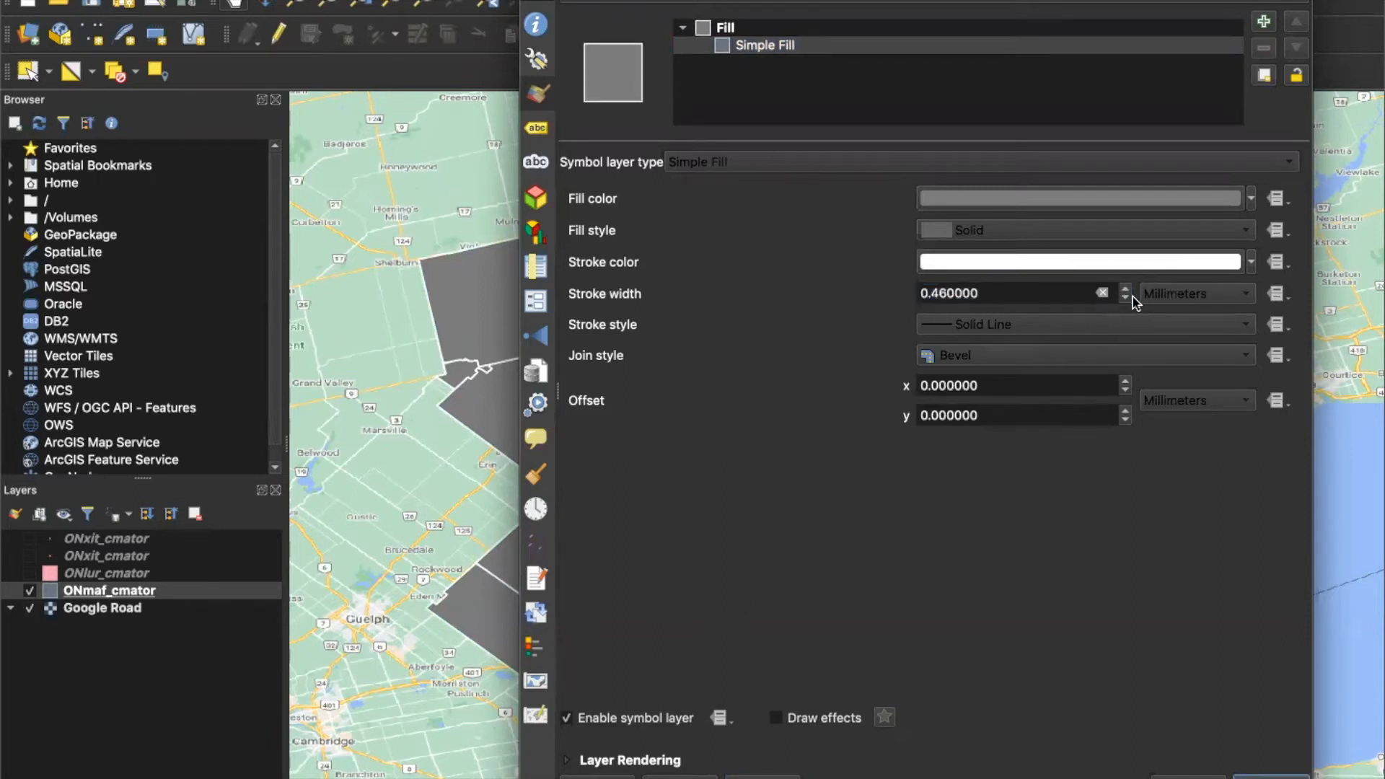
click(763, 777)
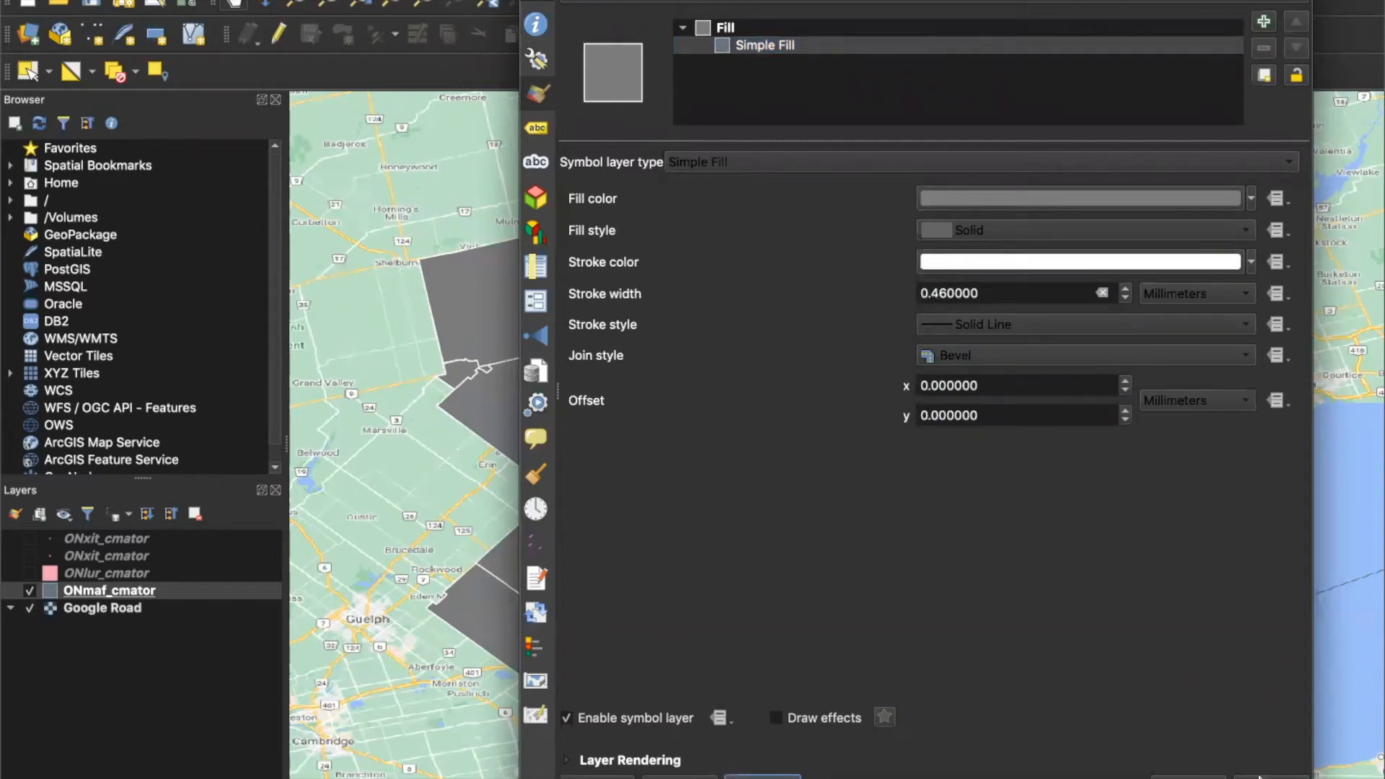
click(1258, 776)
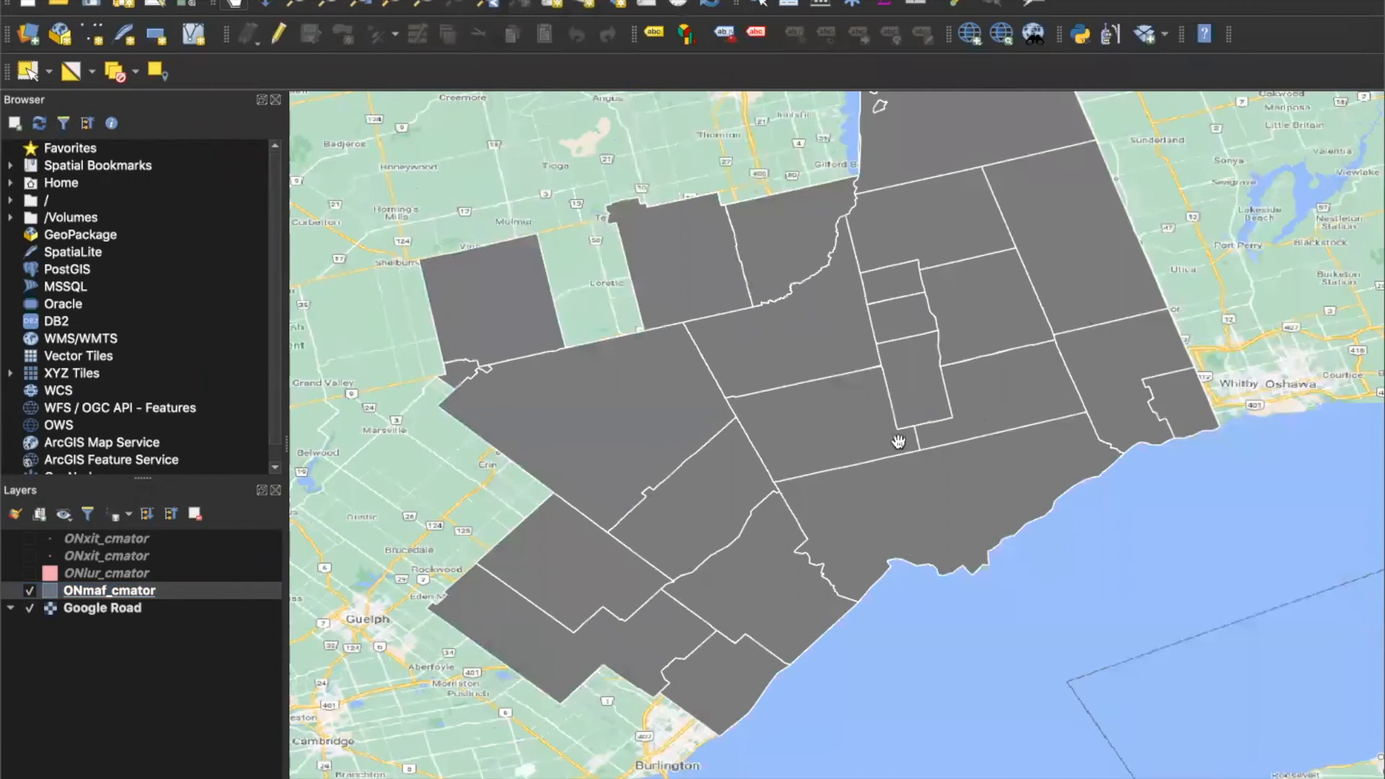
Show the ONlur_cmator layer and look through the CATEGORY values in its attribute table.
click(157, 570)
click(29, 574)
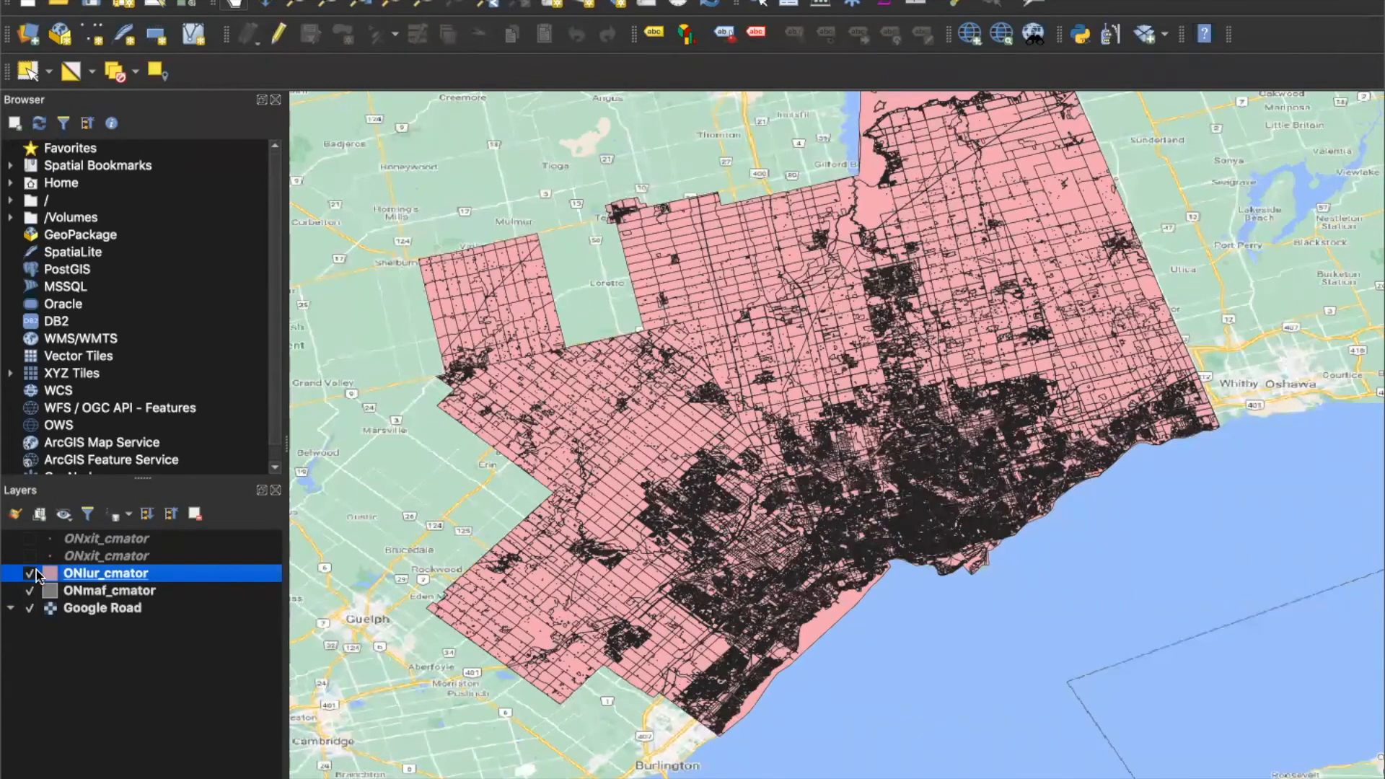
right_click(53, 579)
click(76, 579)
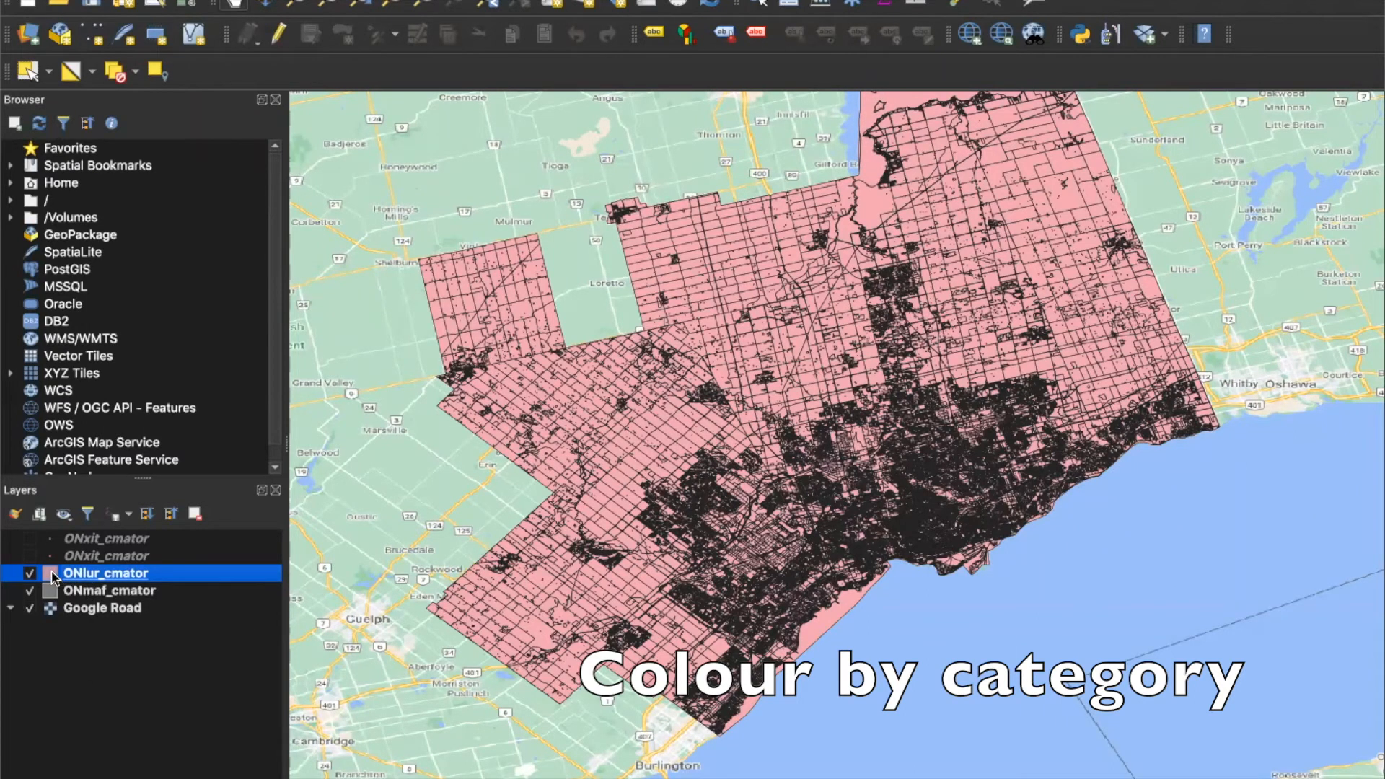
right_click(52, 577)
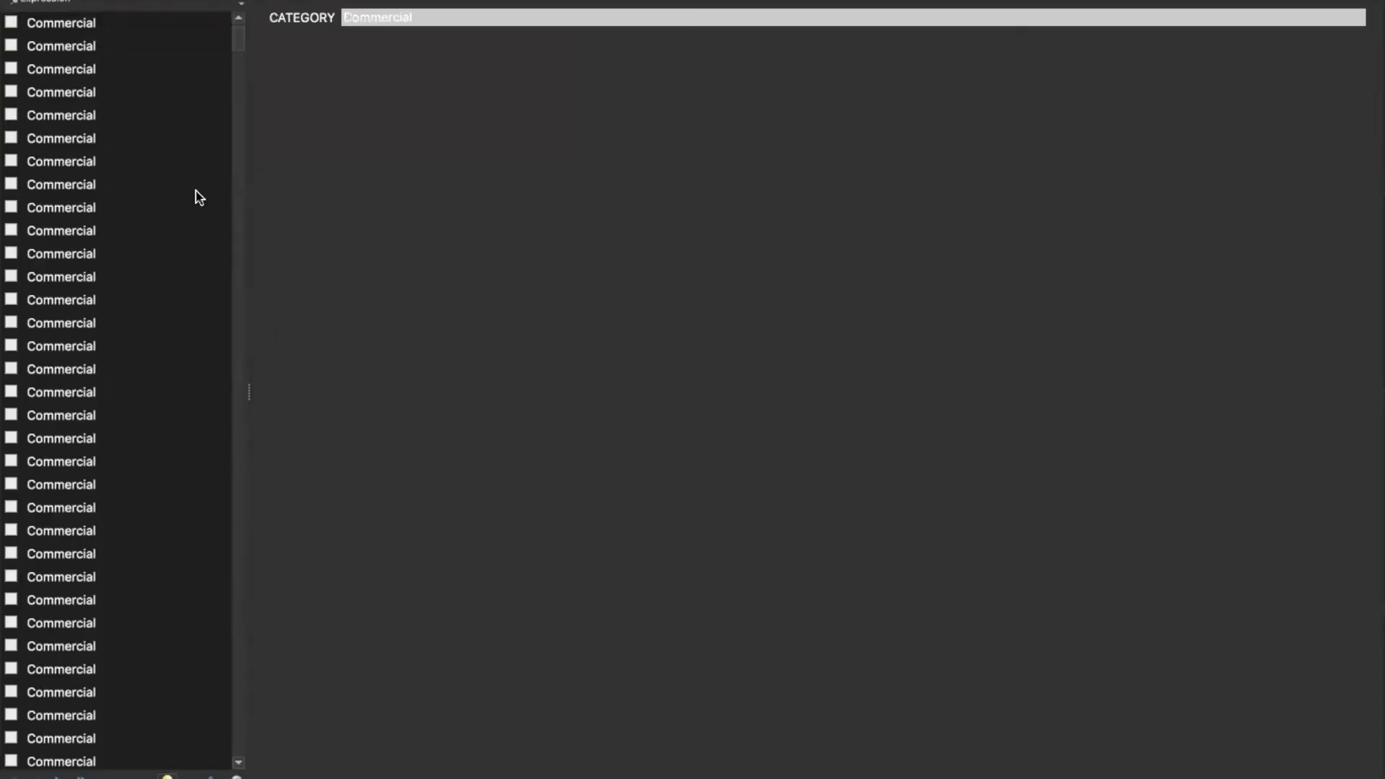
drag(238, 36, 238, 743)
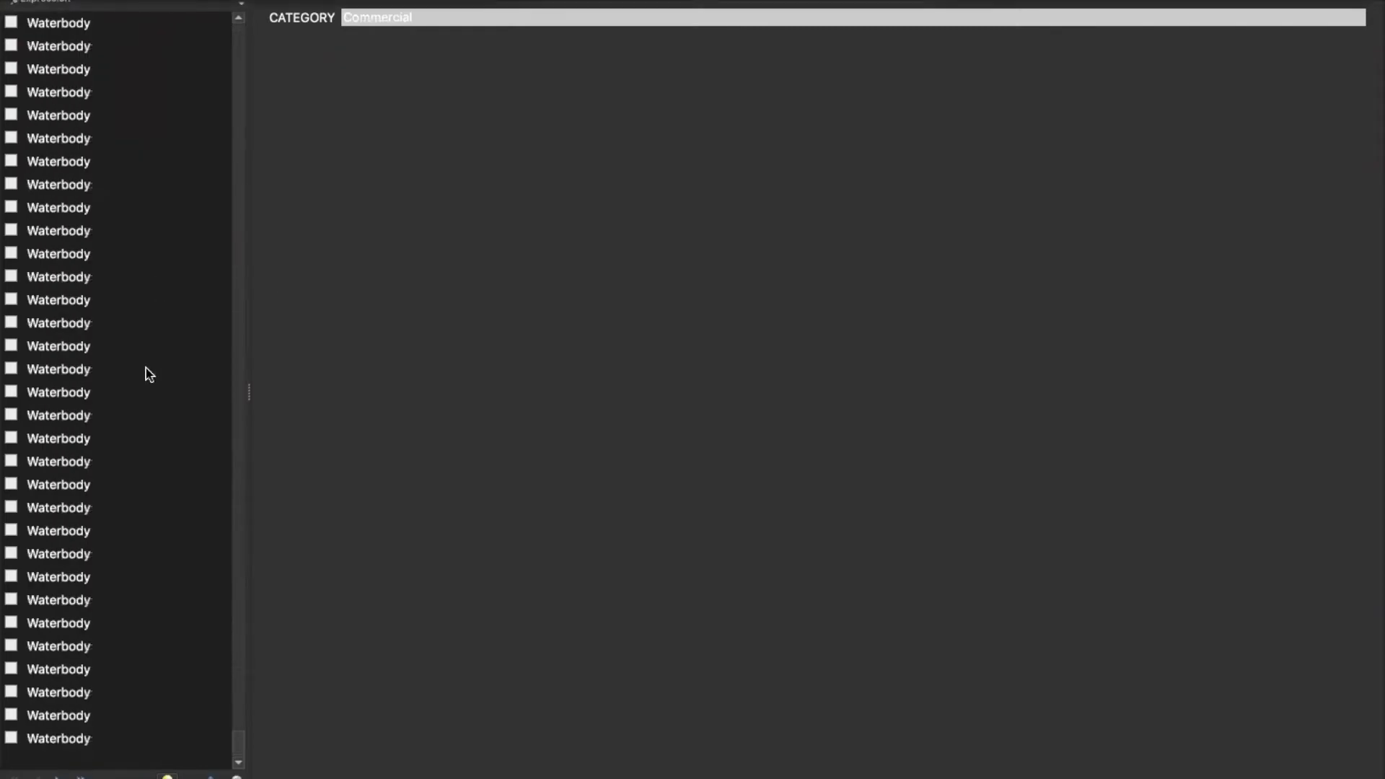
Open the layer properties of ONlur_cmator and switch its symbology to Categorized.
right_click(204, 575)
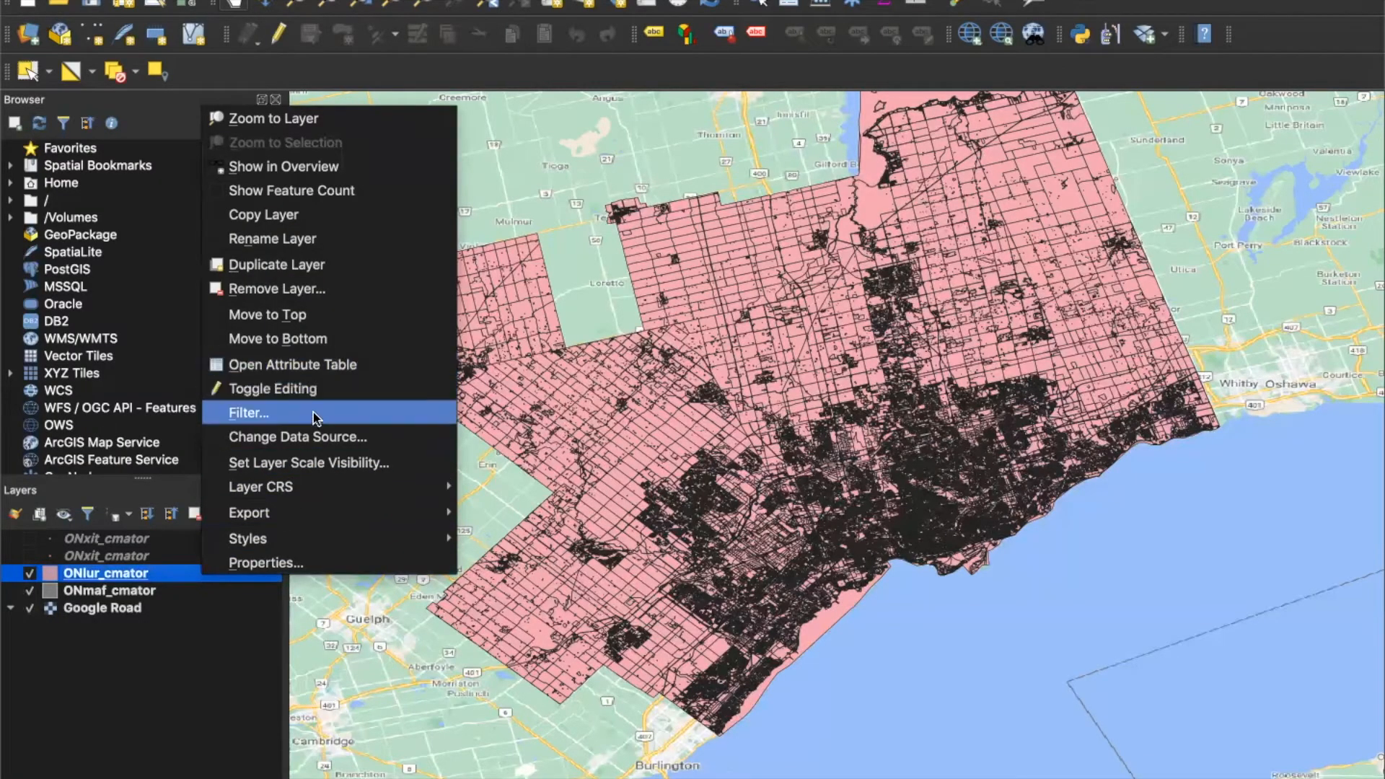
click(311, 562)
click(692, 14)
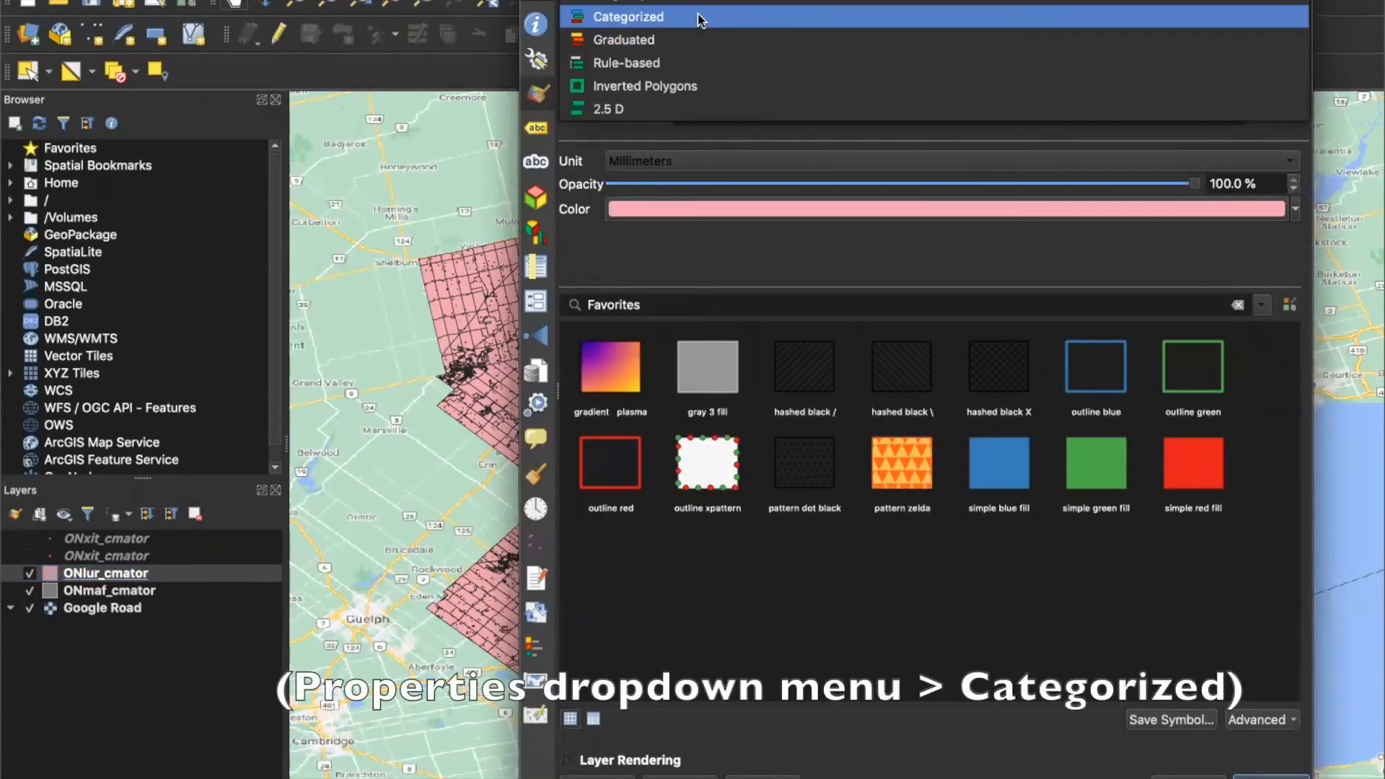
click(698, 17)
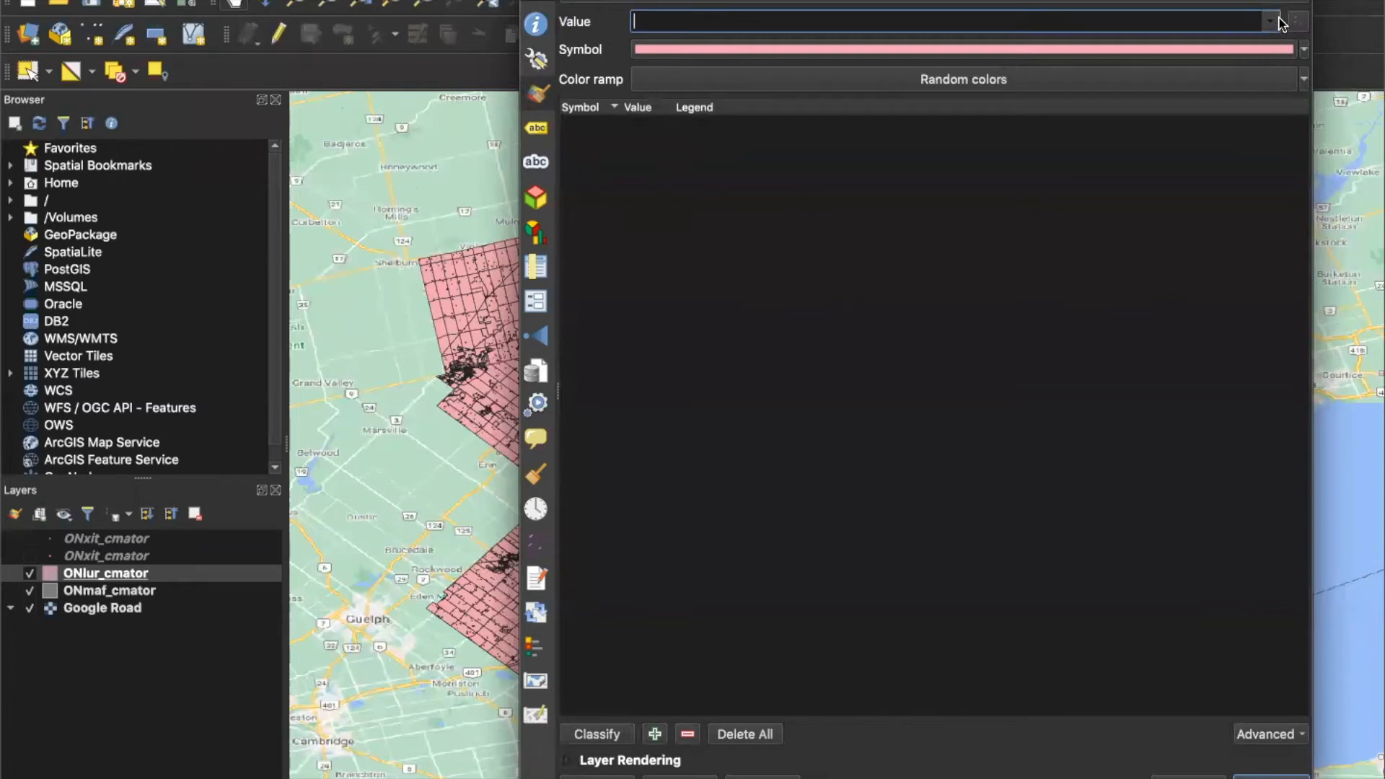
Choose the CATEGORY field as the classification value for ONlur_cmator.
click(1298, 21)
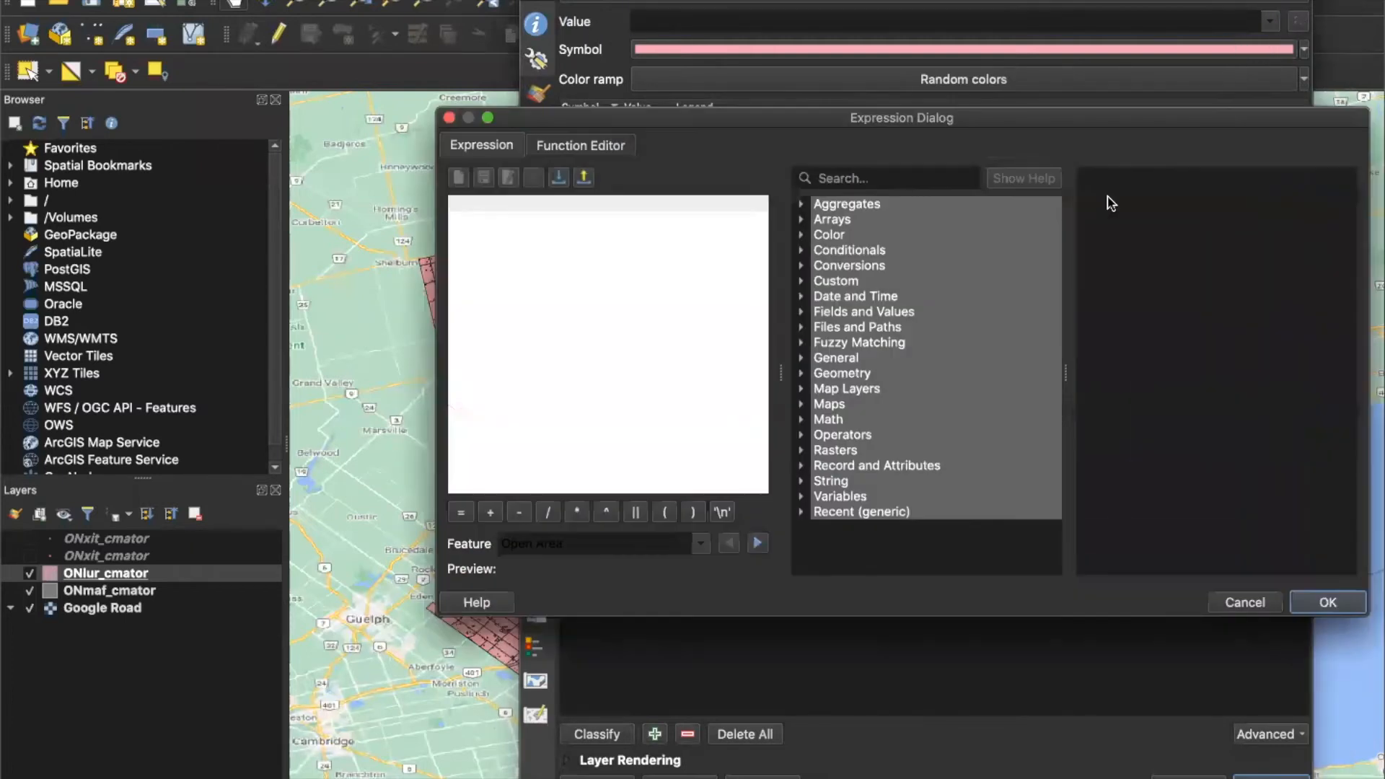
click(1227, 599)
click(1270, 21)
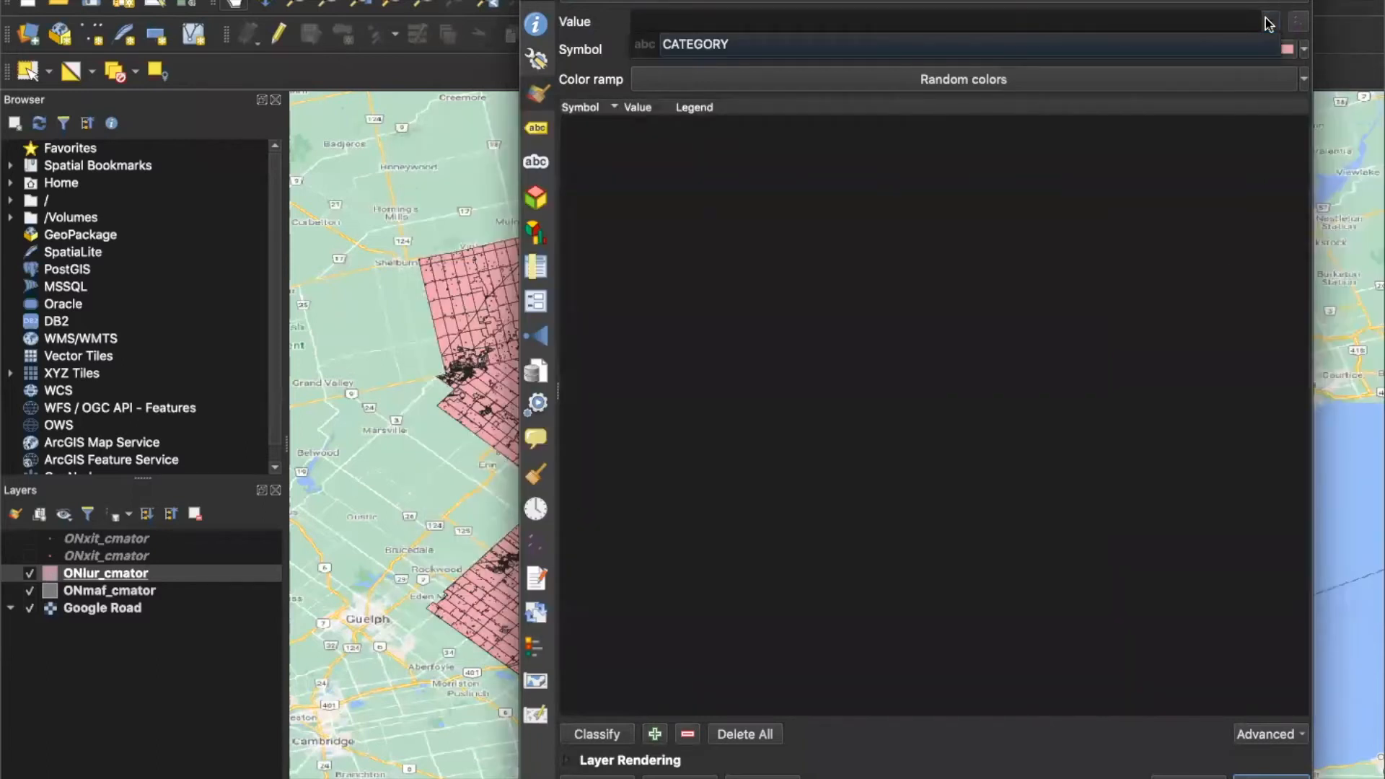
click(1193, 31)
click(1267, 23)
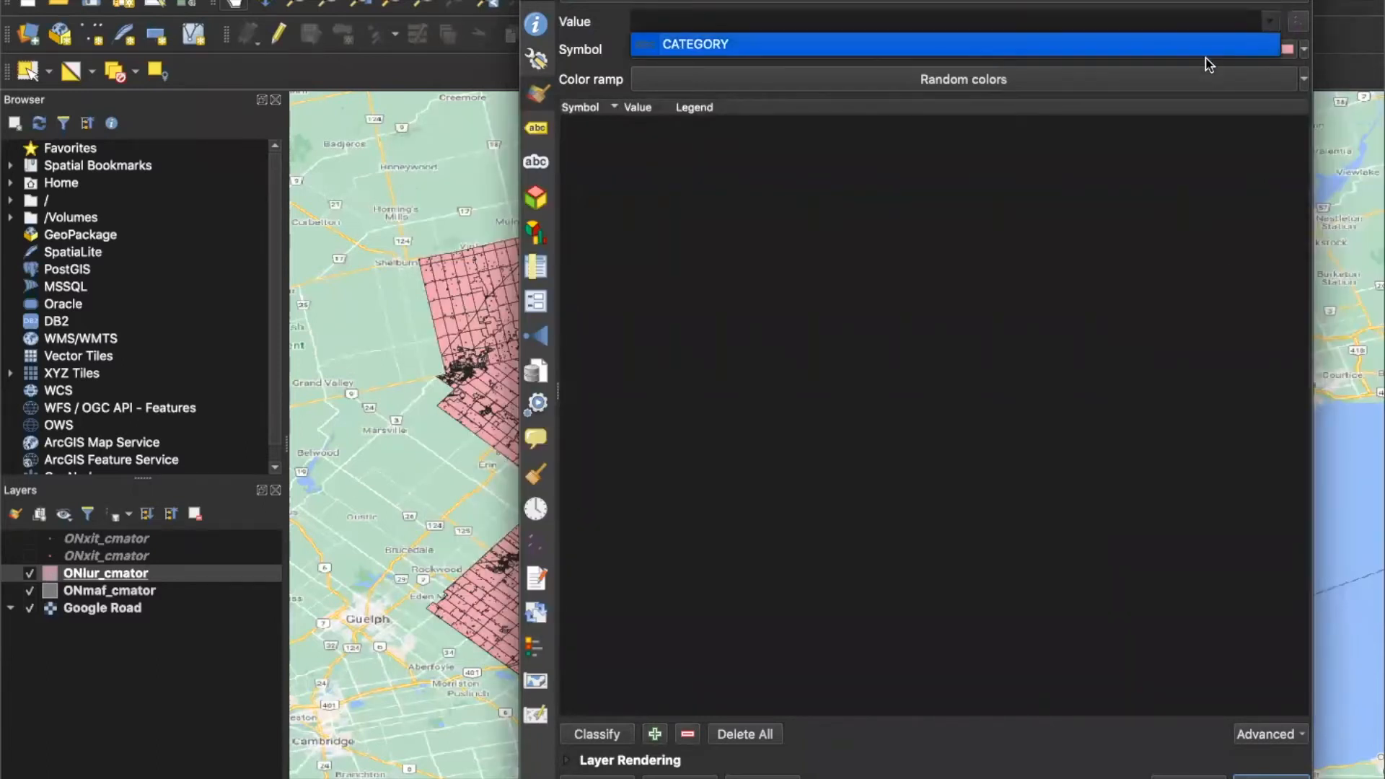
click(1202, 46)
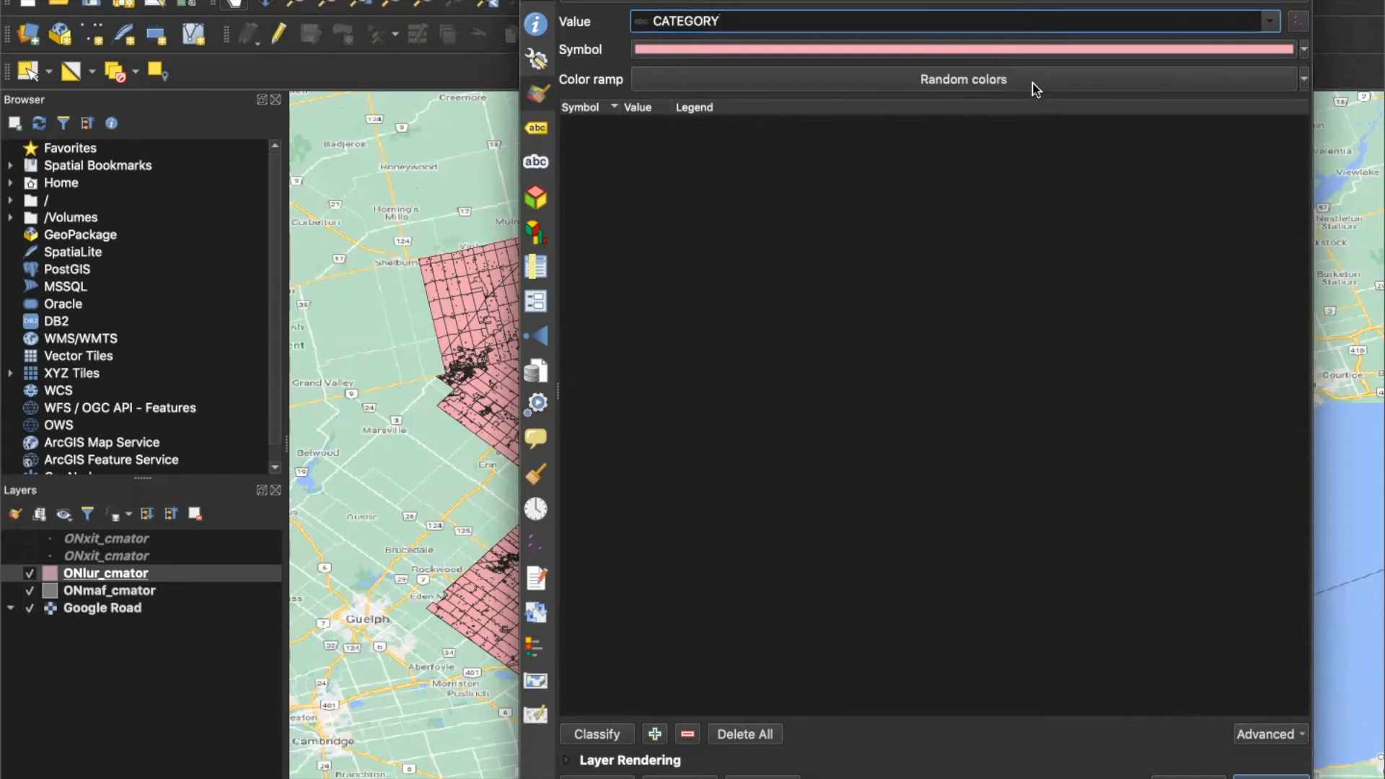
Keep the Random Color Ramp and classify ONlur_cmator into its land use categories.
click(1304, 50)
click(1303, 51)
click(1242, 75)
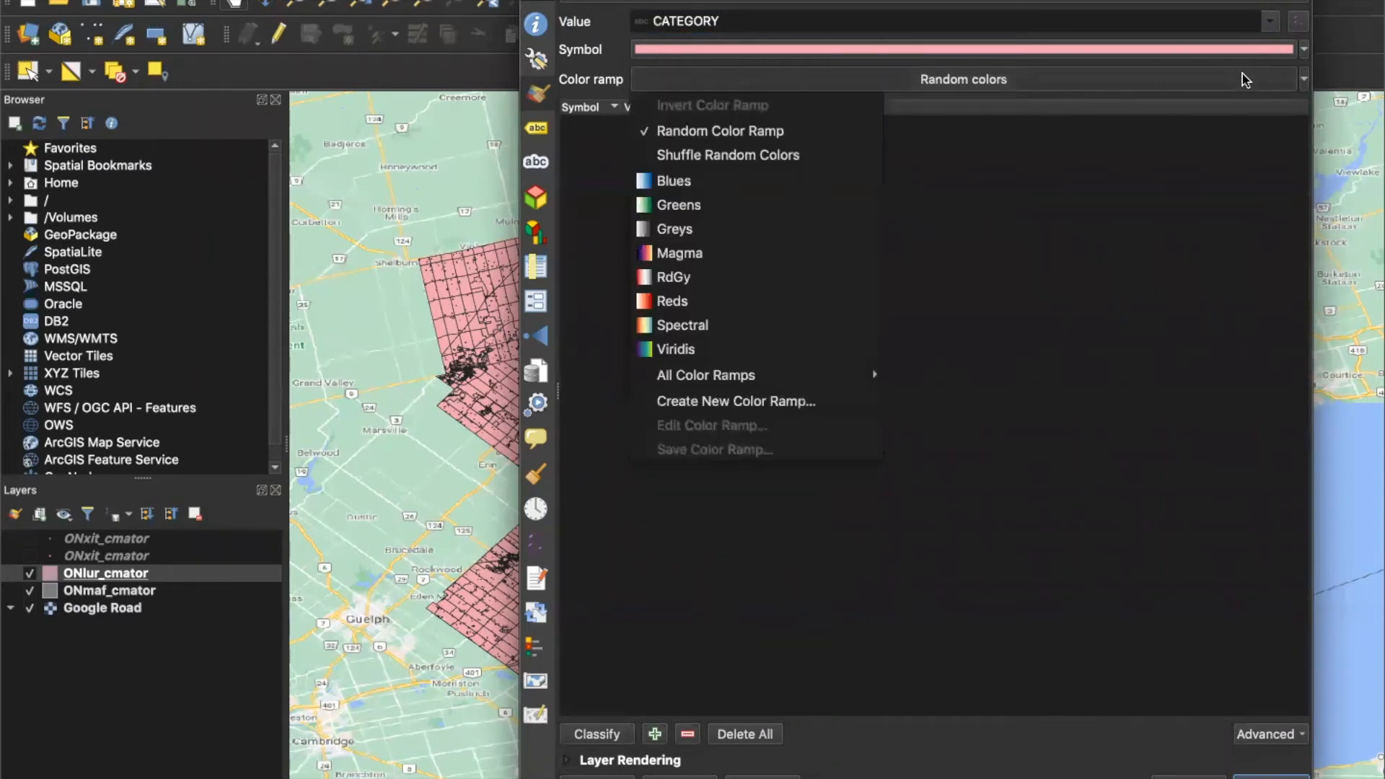
click(834, 132)
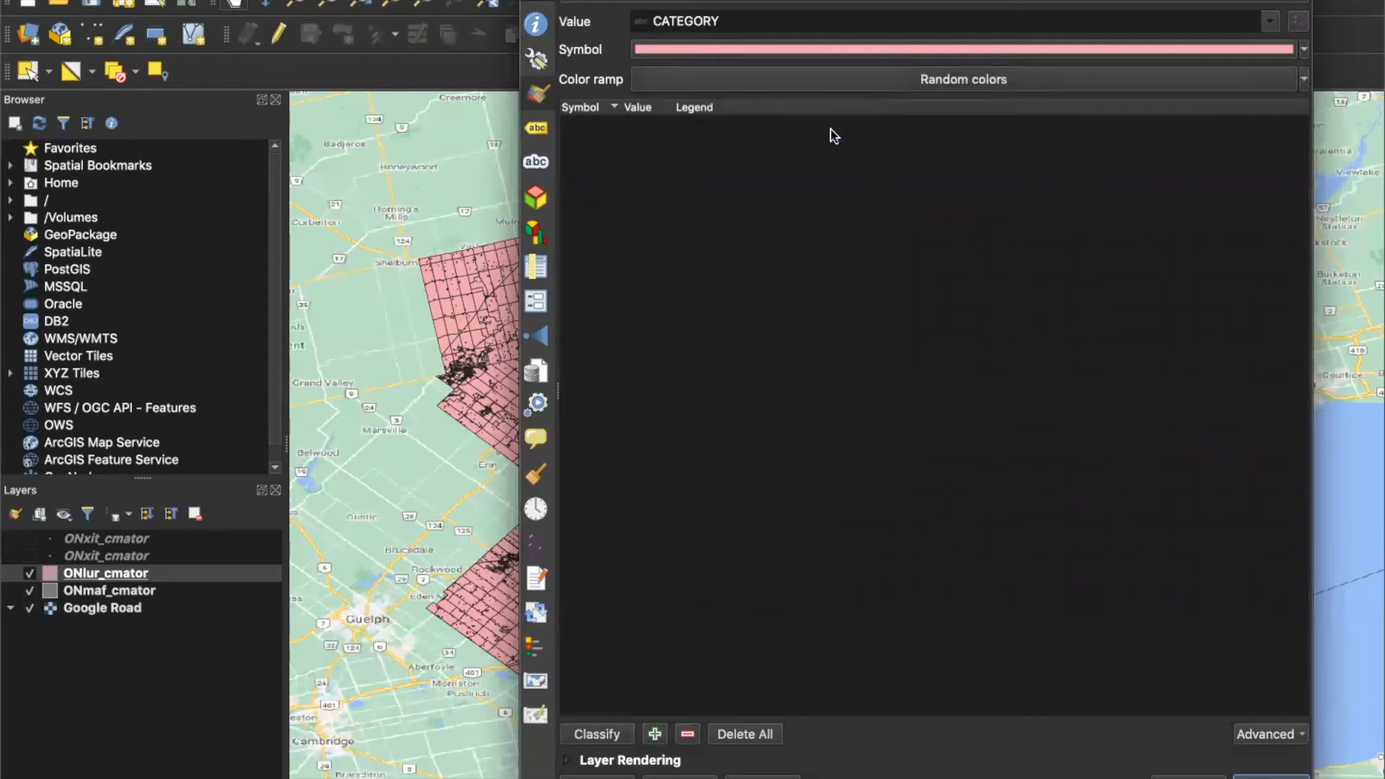
click(621, 735)
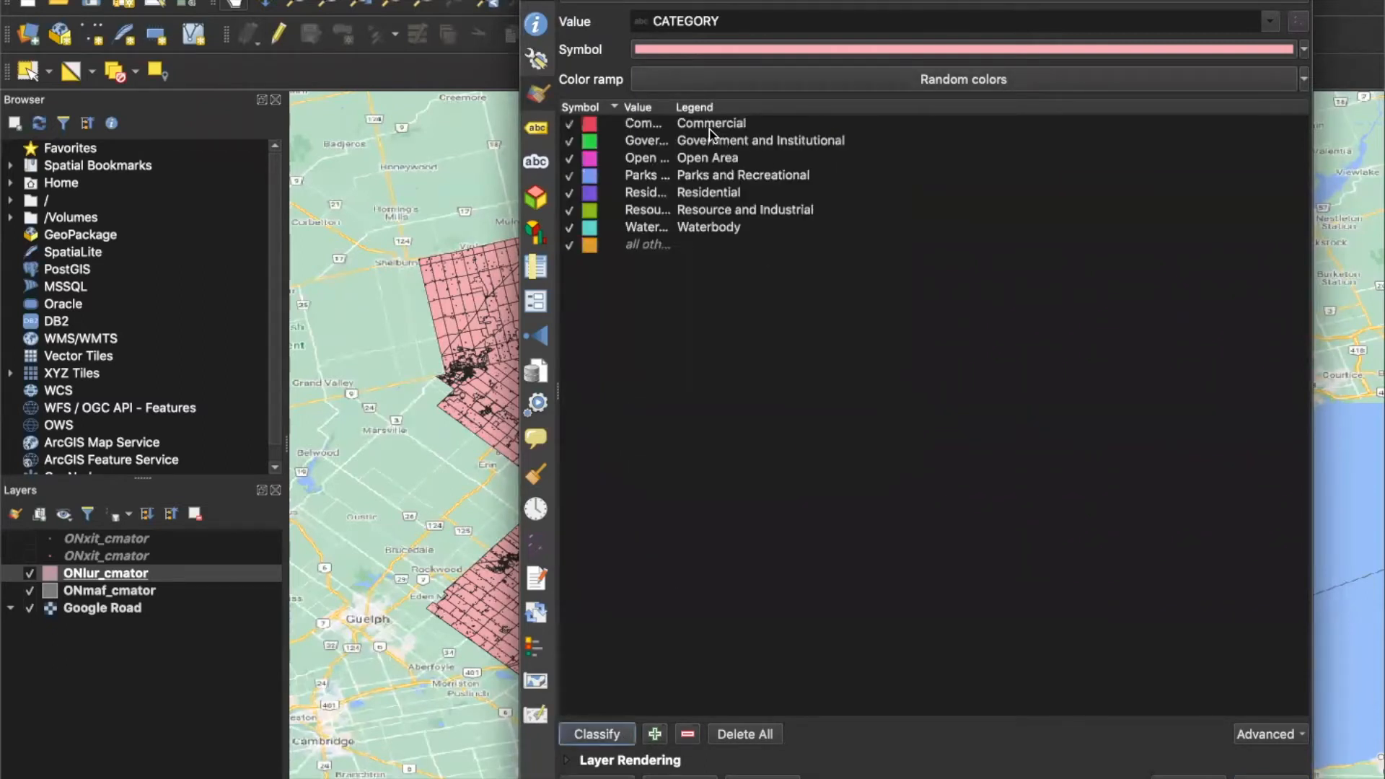
Widen the Value column of the category list to fit the full names and look through the classes and their colors.
click(694, 206)
click(695, 124)
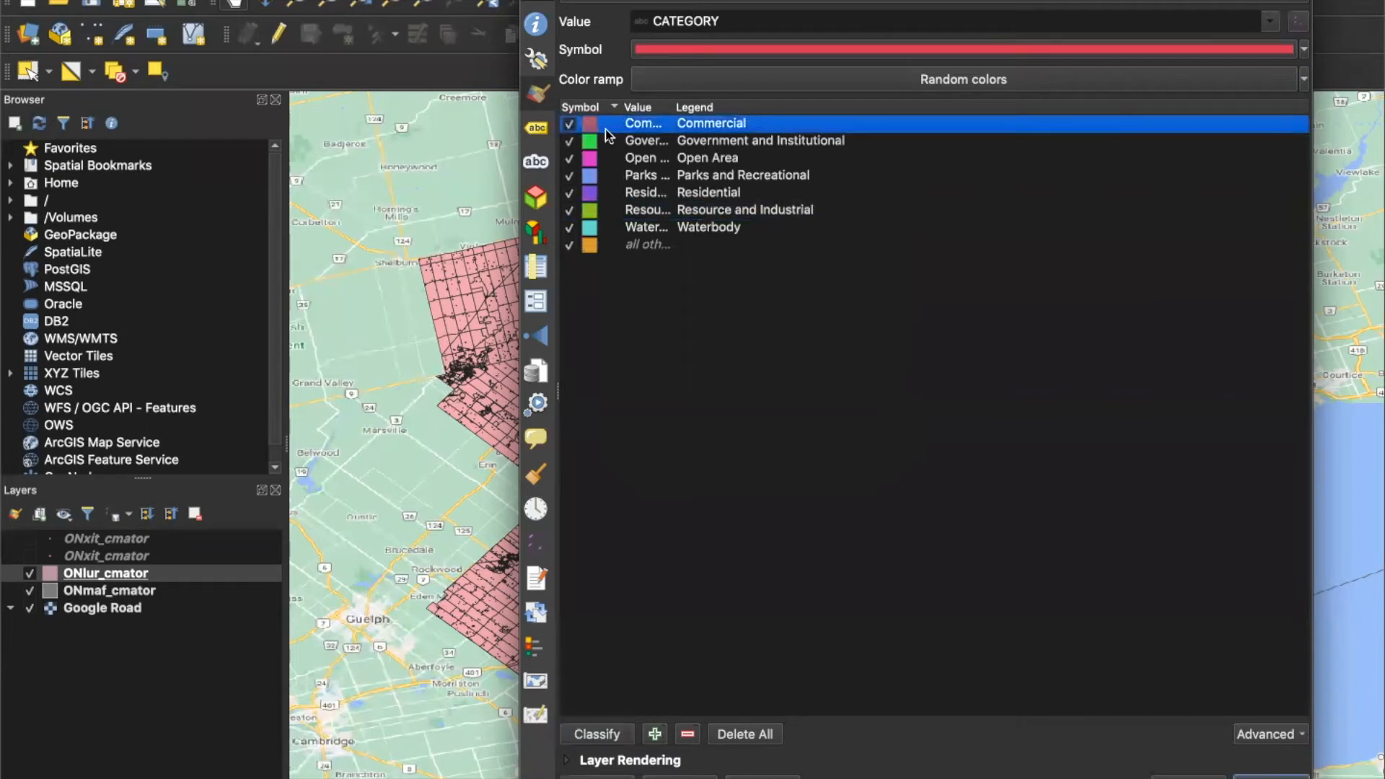
click(569, 141)
drag(672, 107, 826, 112)
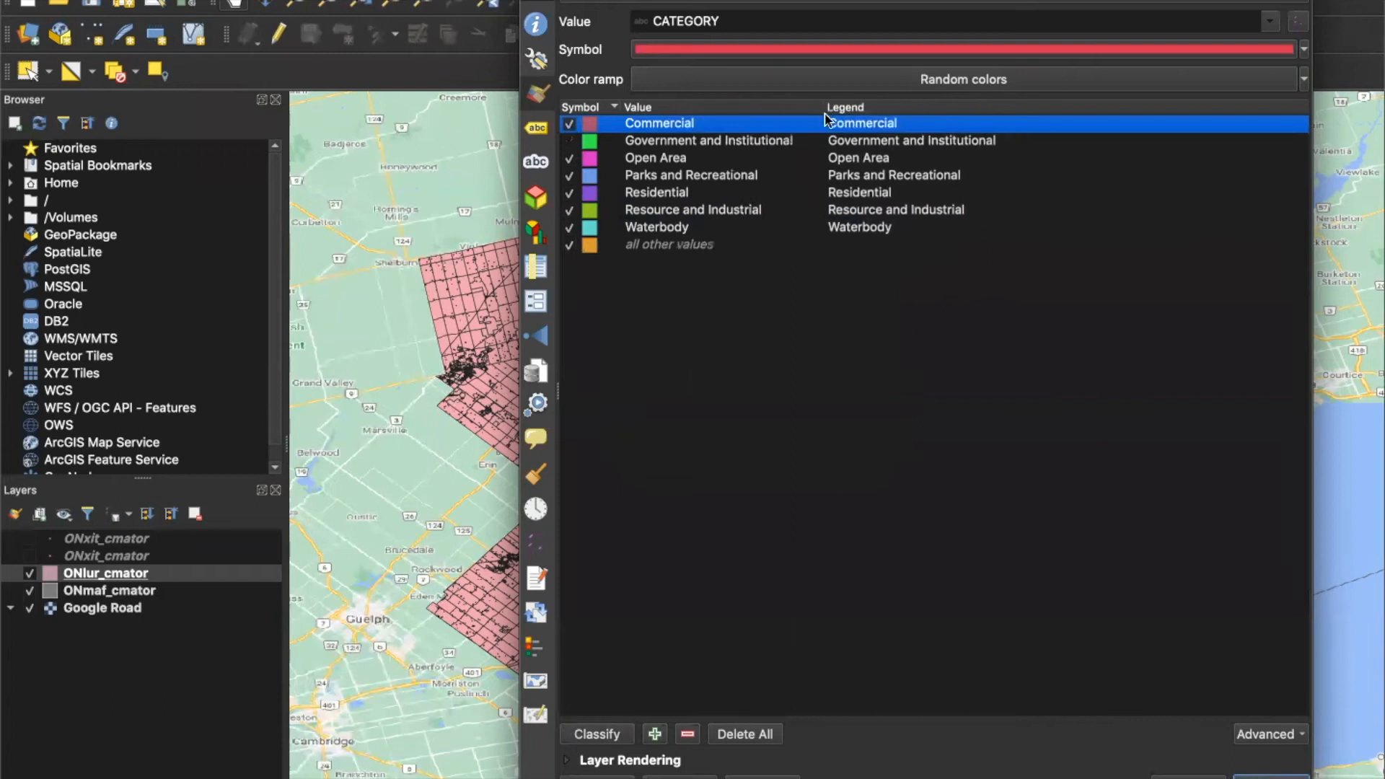
click(569, 141)
click(658, 211)
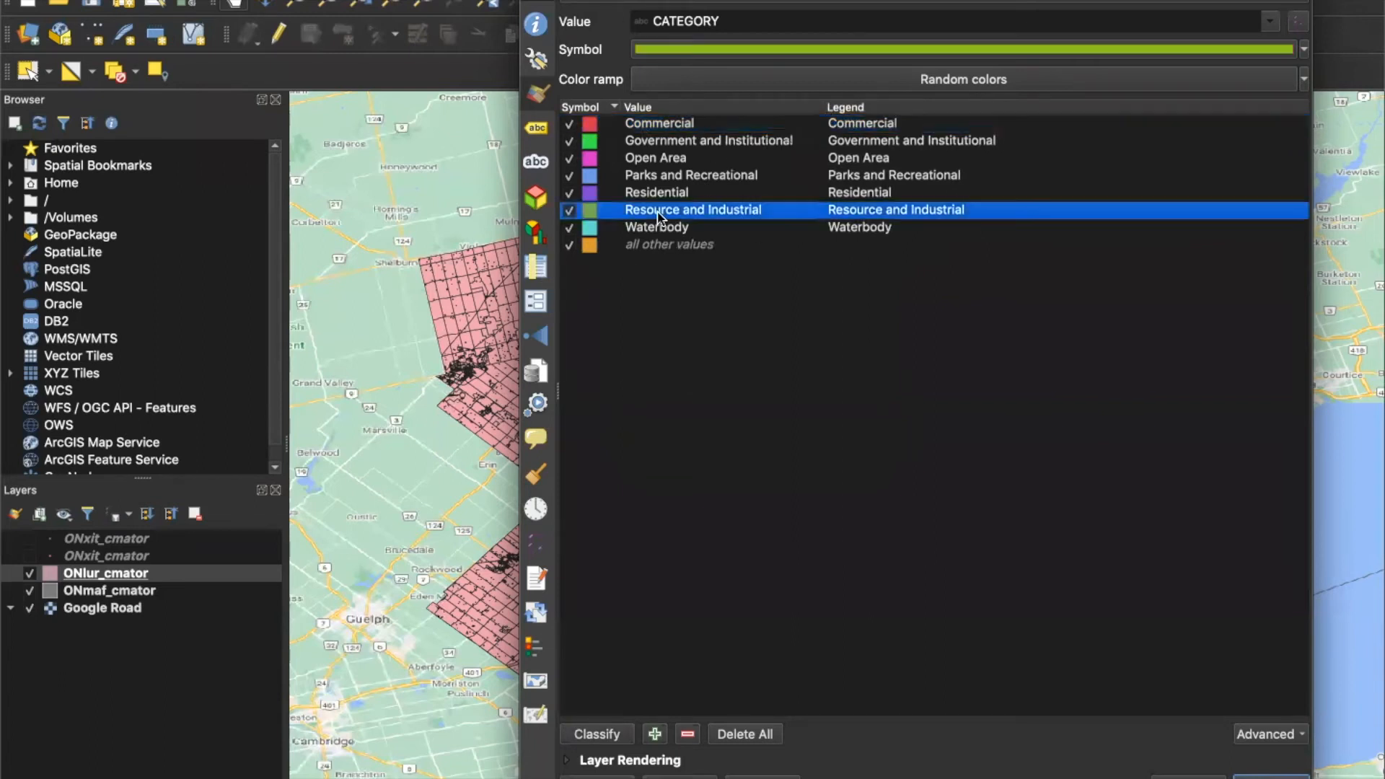
click(656, 227)
click(652, 246)
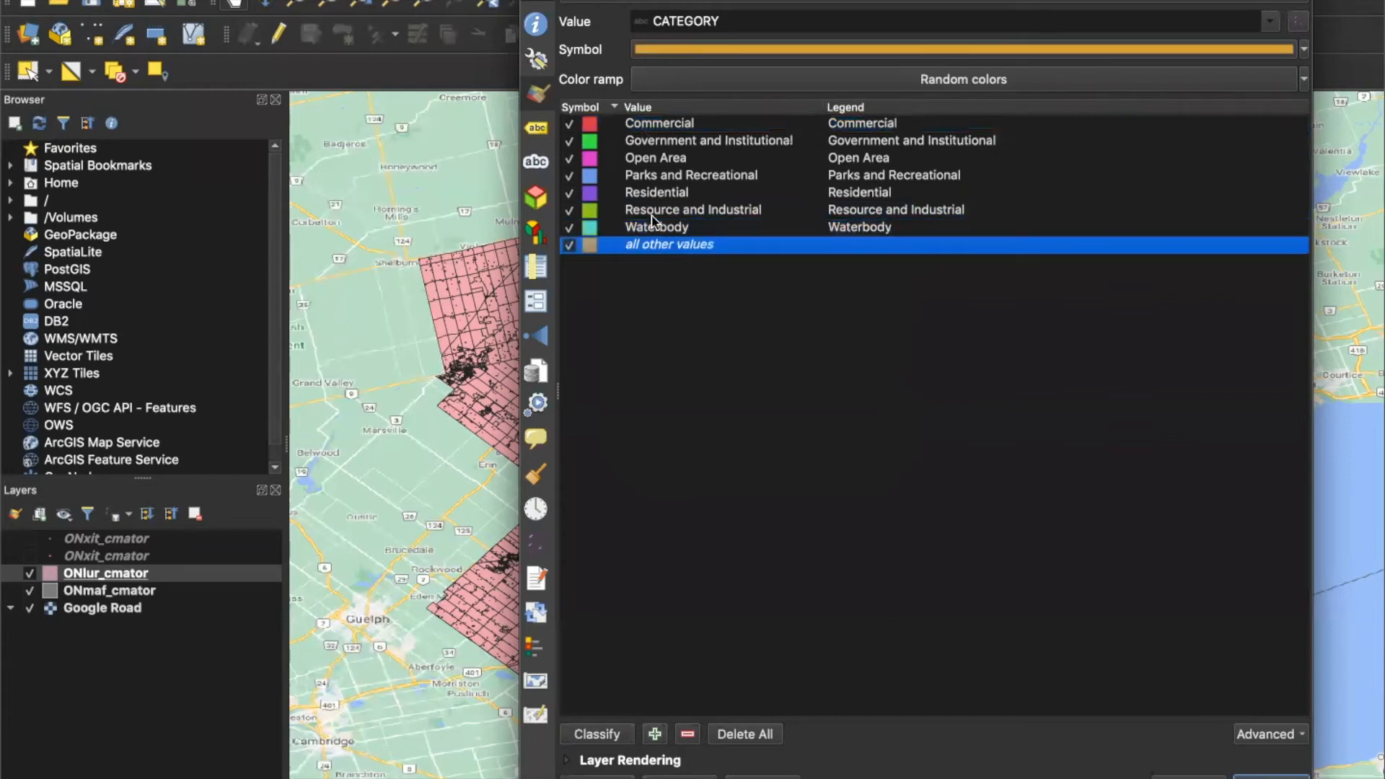
click(658, 175)
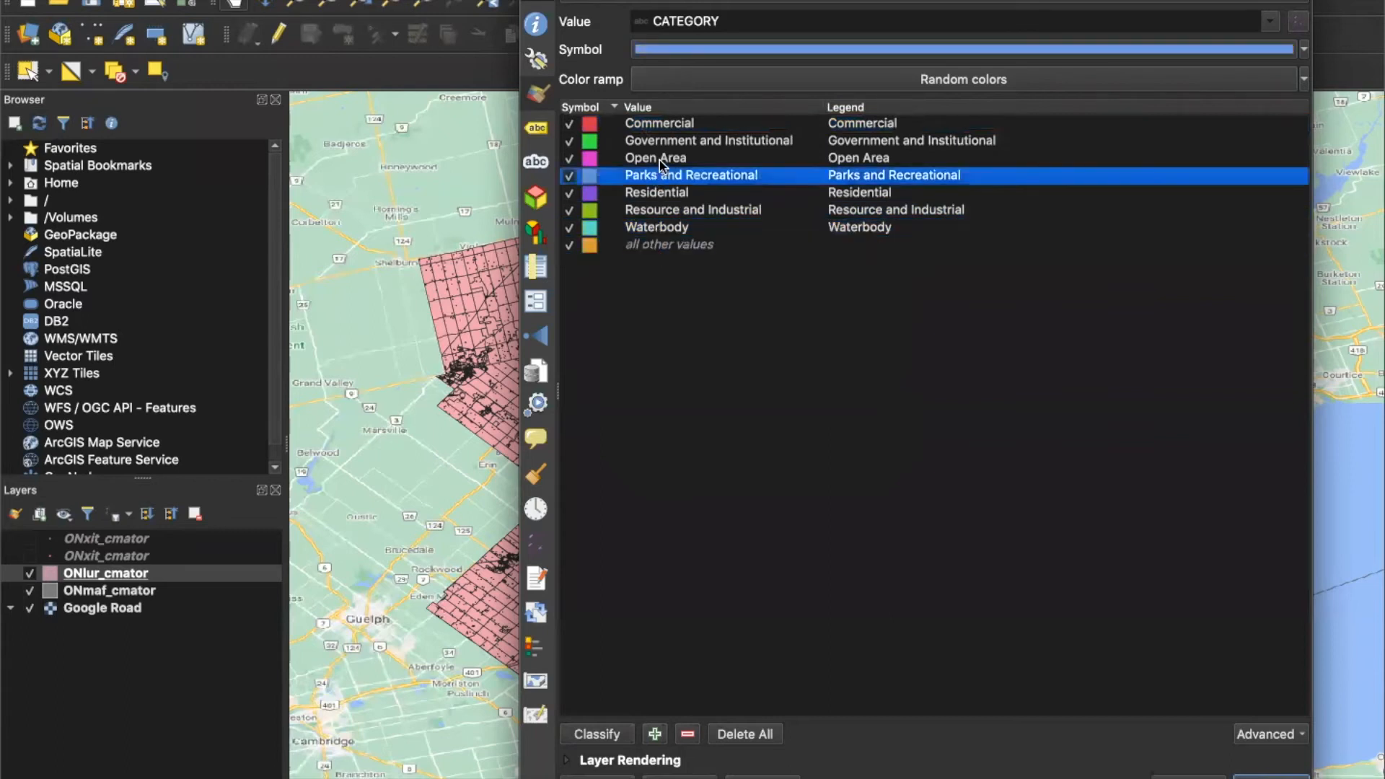
click(586, 193)
click(596, 124)
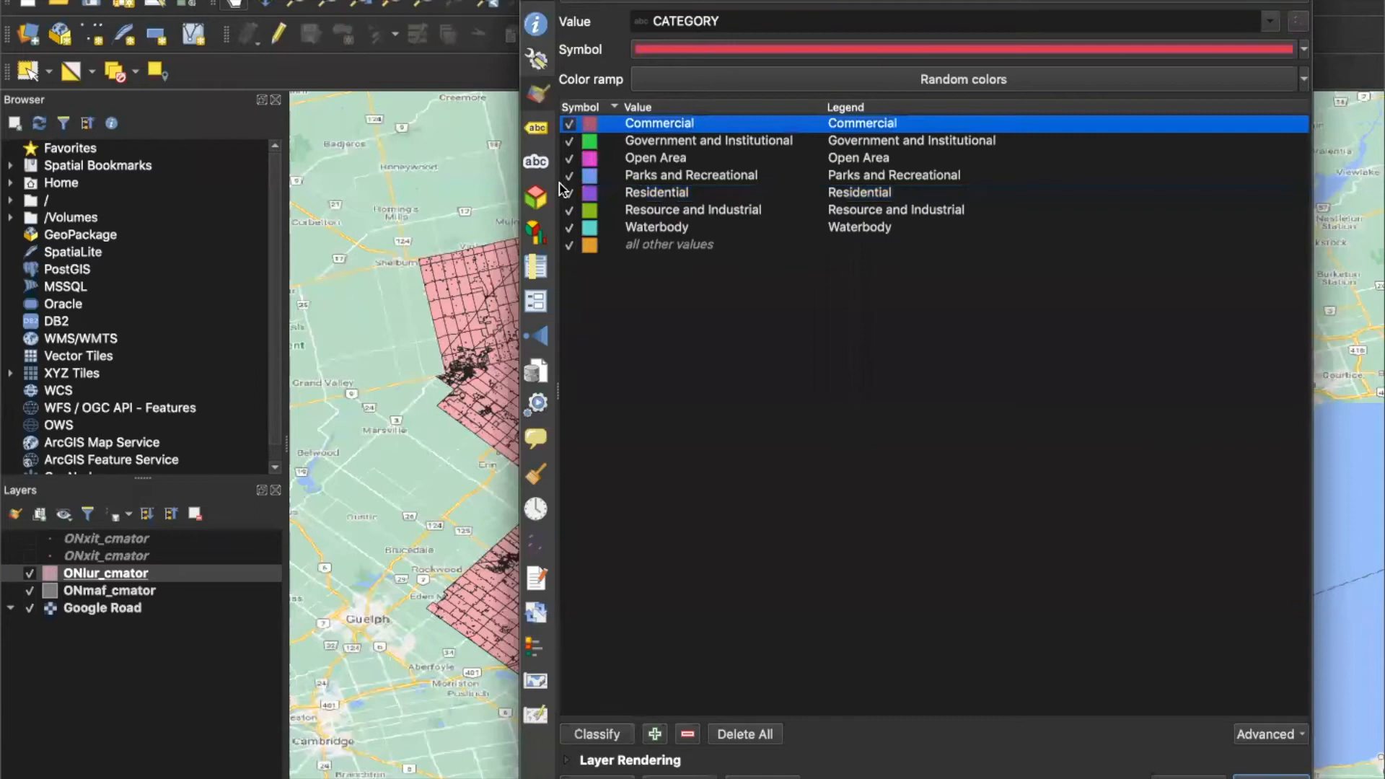
Change the fill color of the Parks and Recreational category to olive green #6f9a00.
double_click(589, 175)
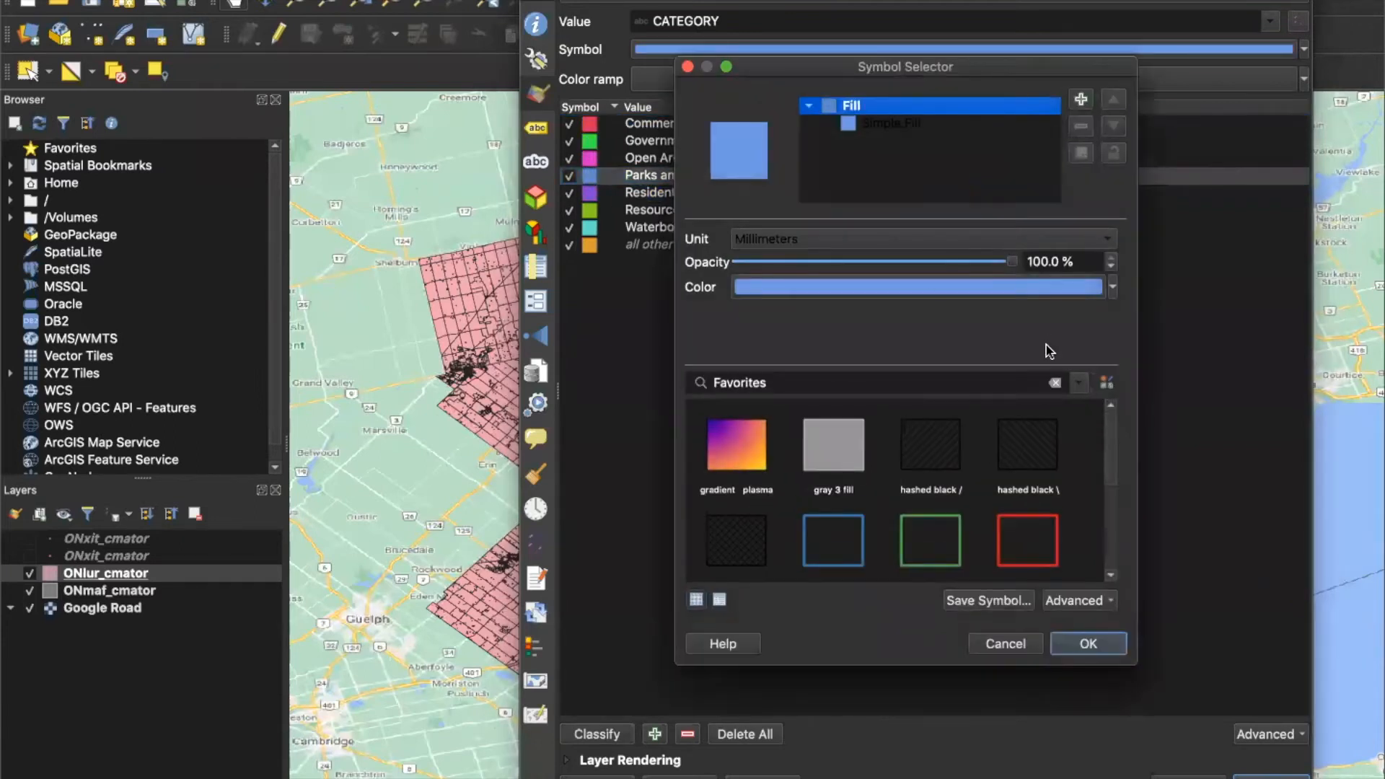
click(1079, 288)
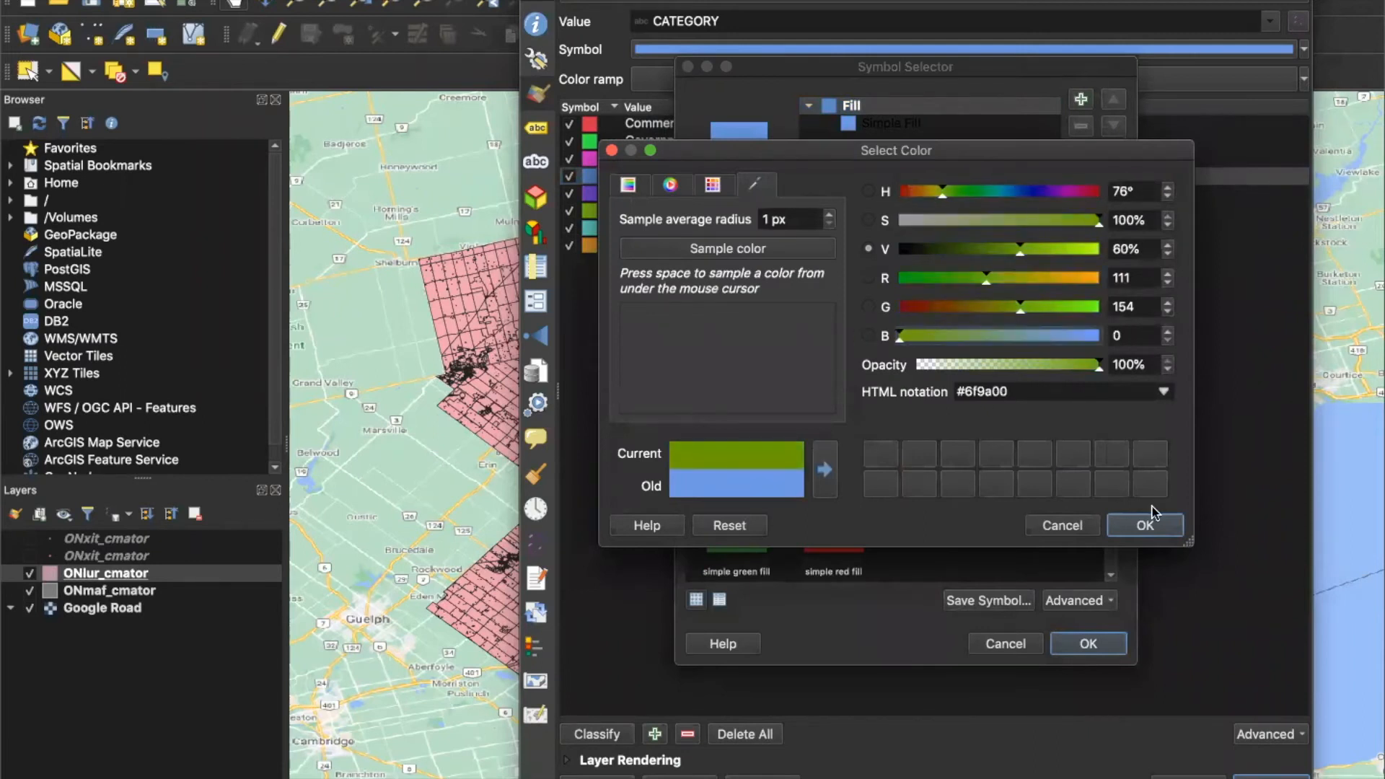
click(1143, 530)
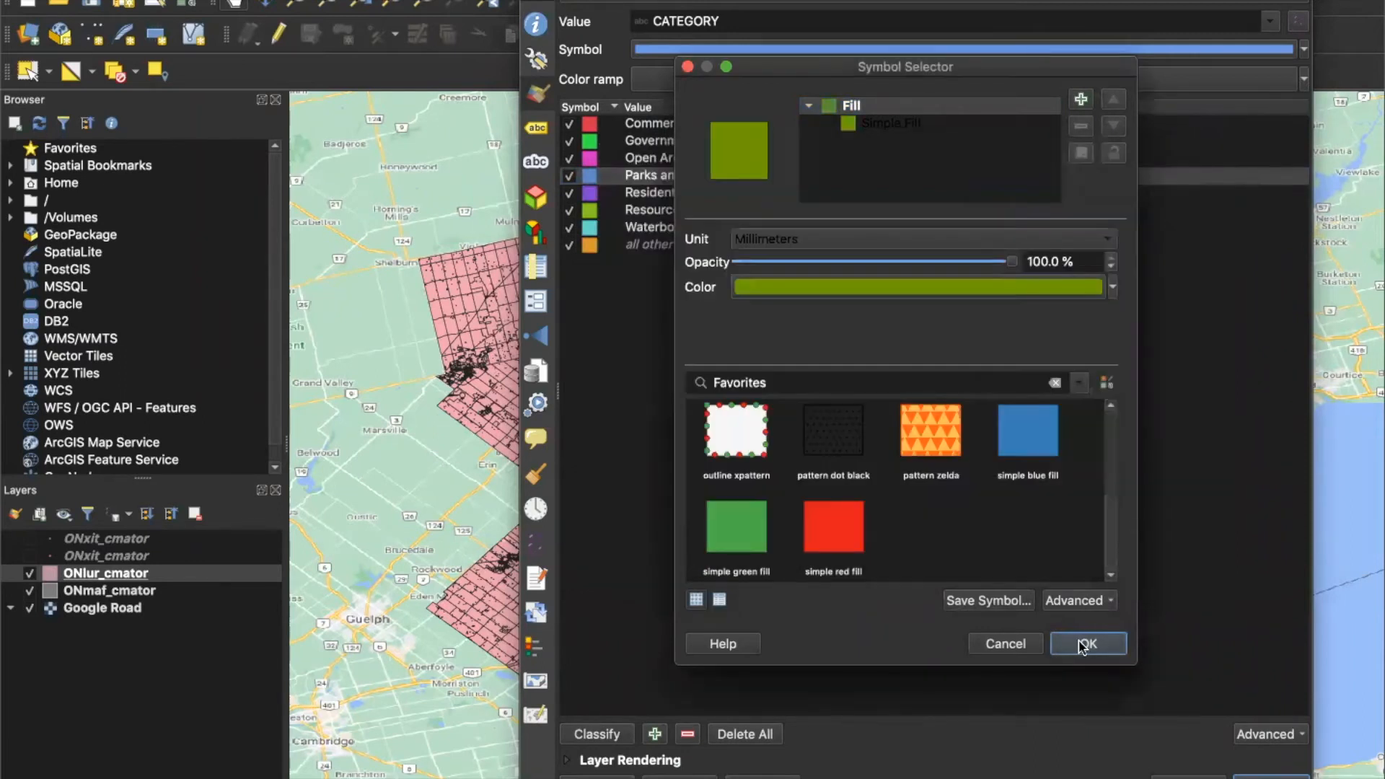
click(1101, 649)
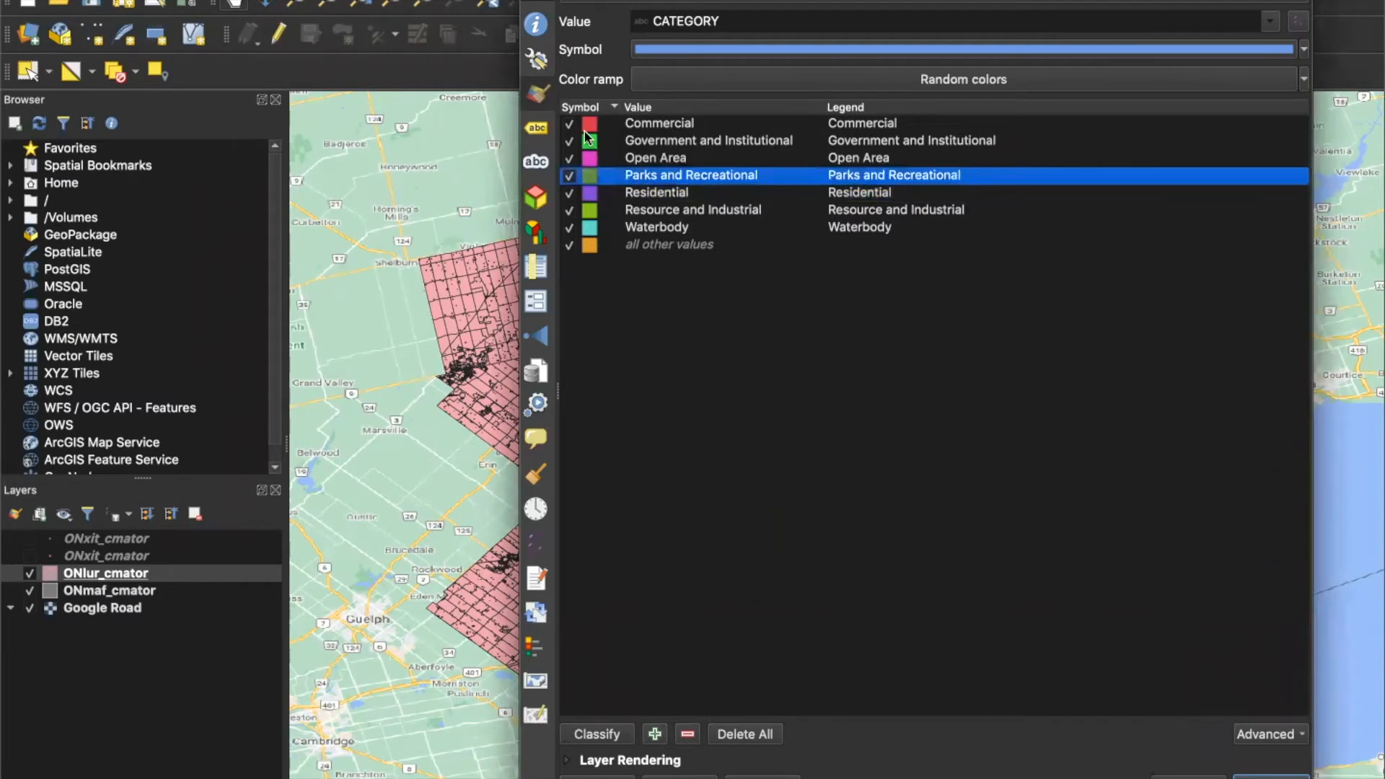
Change the fill color of the Residential category to a bright golden yellow.
double_click(589, 192)
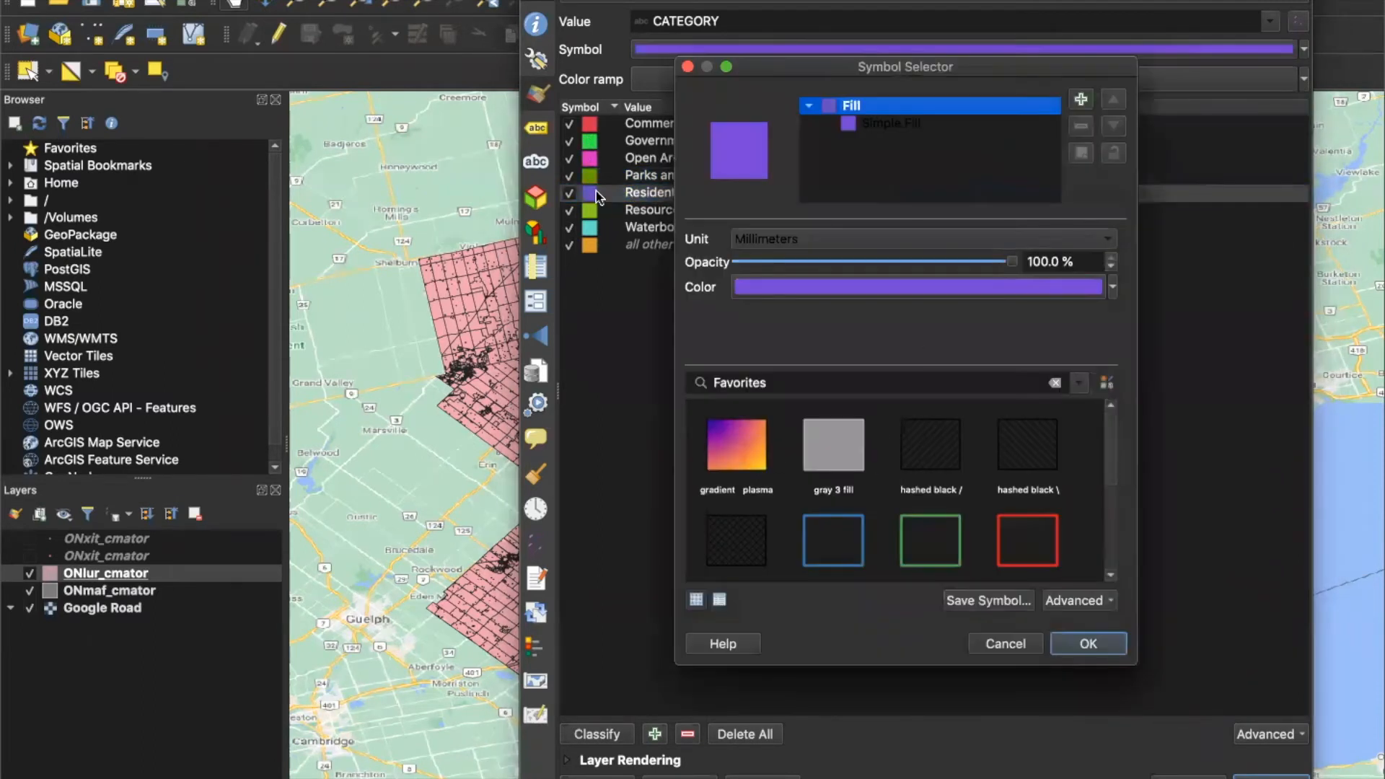
click(1112, 286)
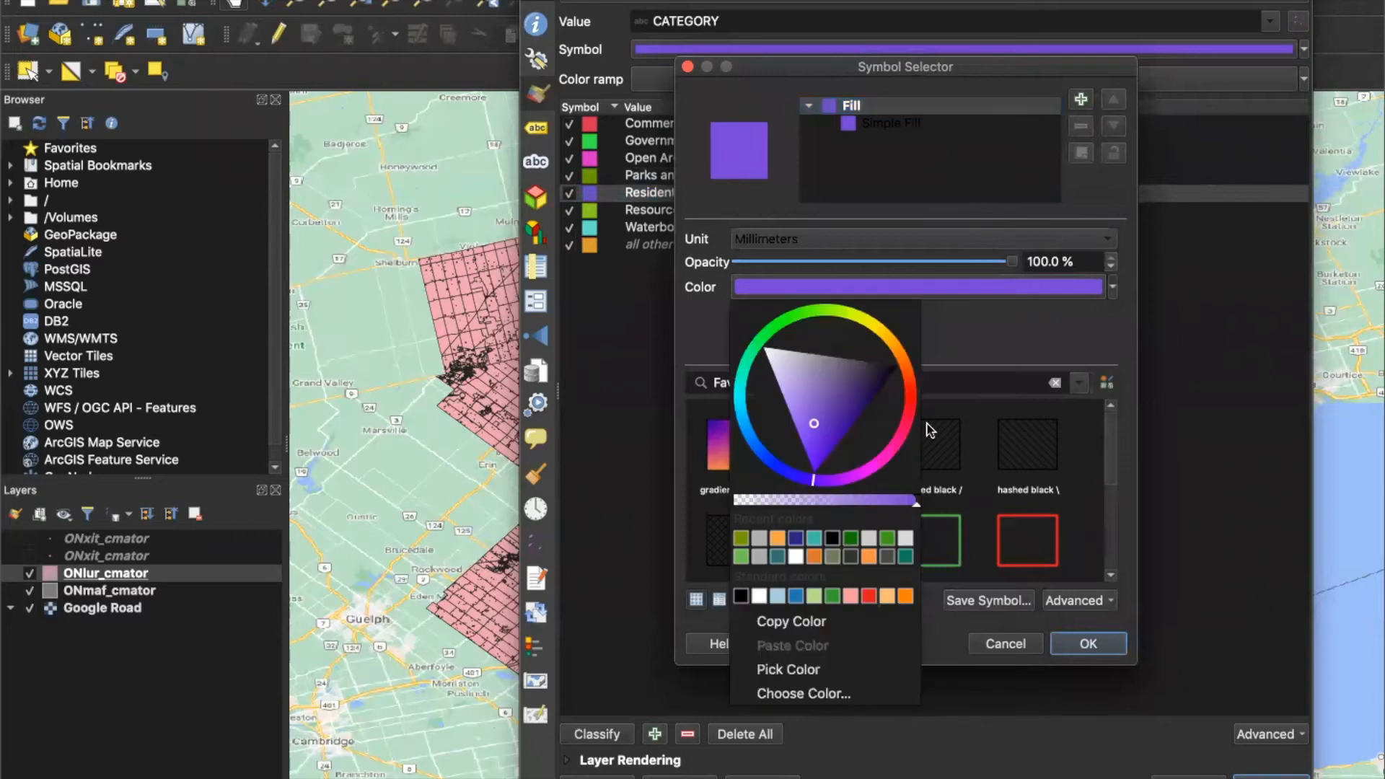
click(881, 335)
click(877, 335)
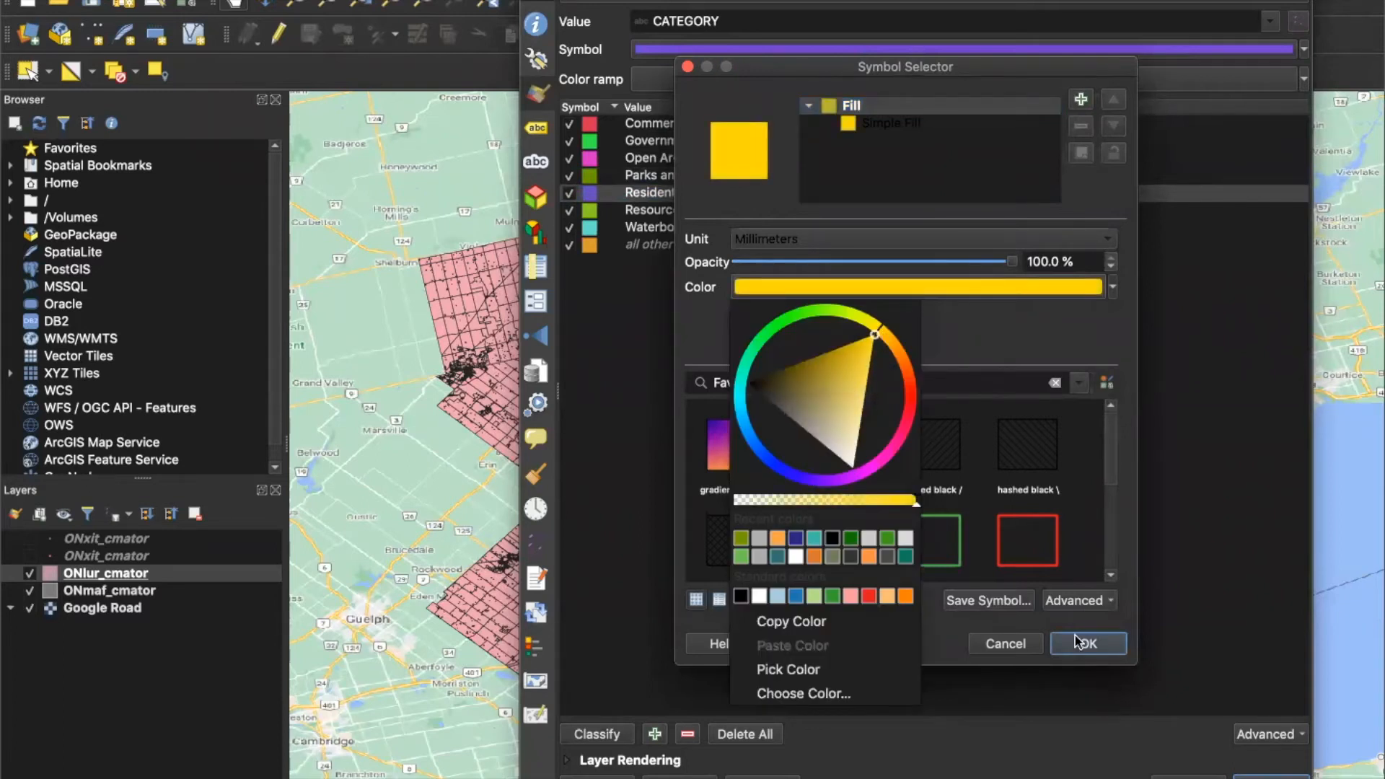
click(982, 336)
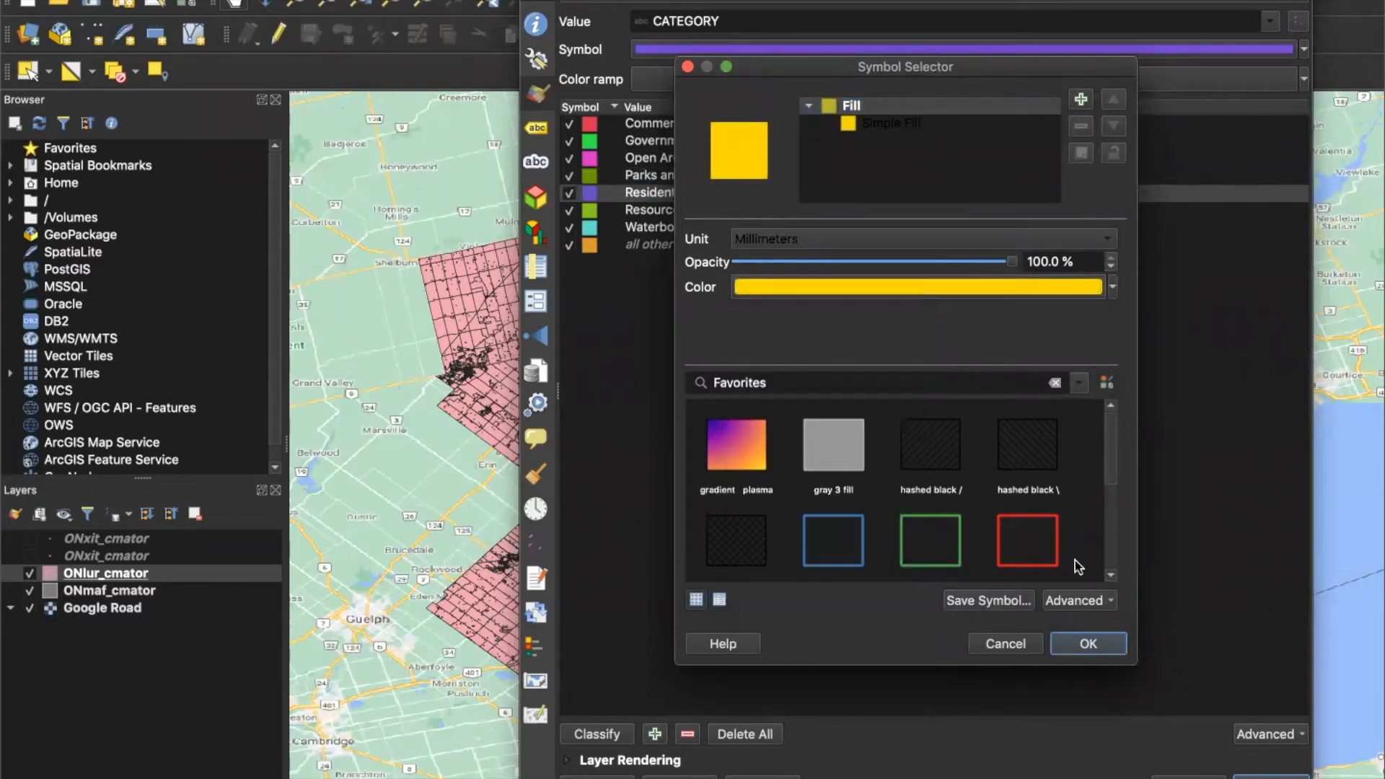
click(1087, 642)
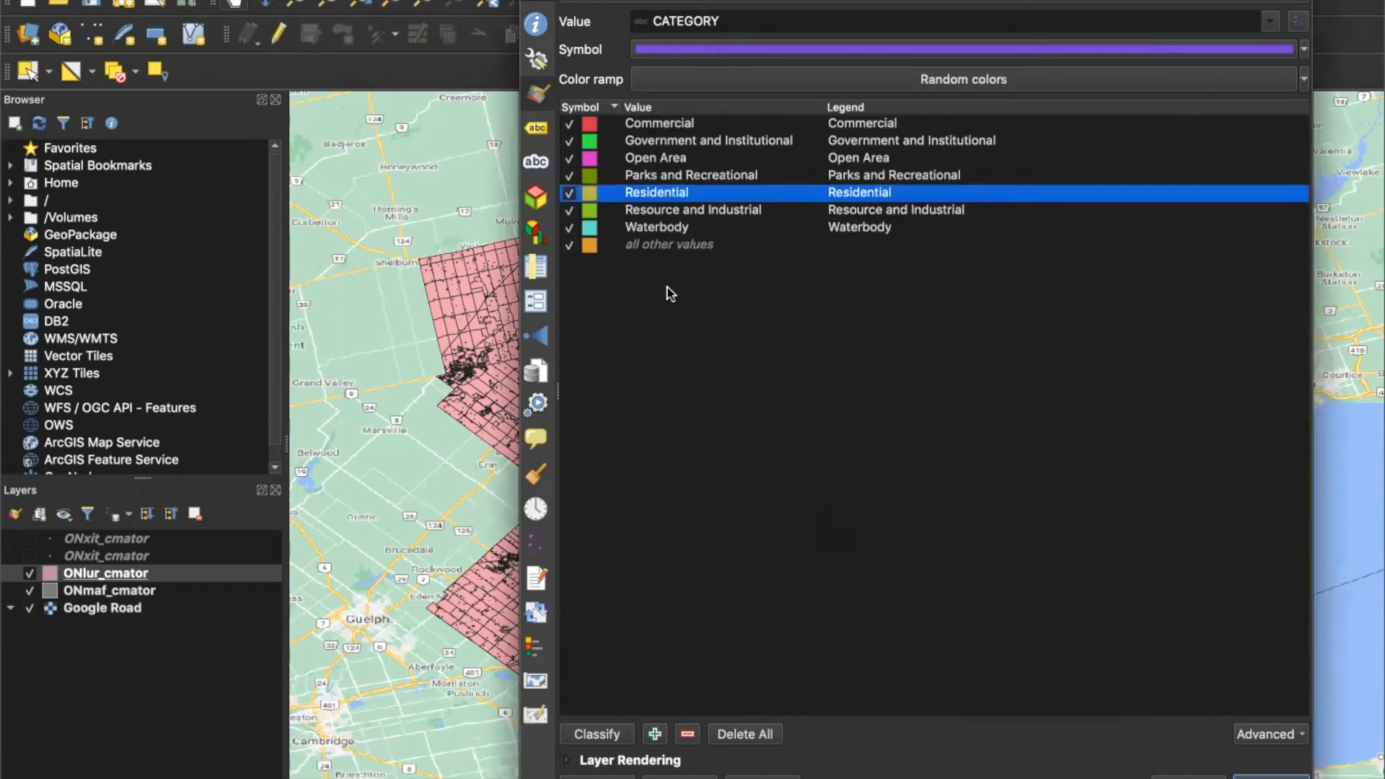
Give the Government and Institutional category the gray 3 fill preset and accept the land use layer's categorized styling.
double_click(591, 144)
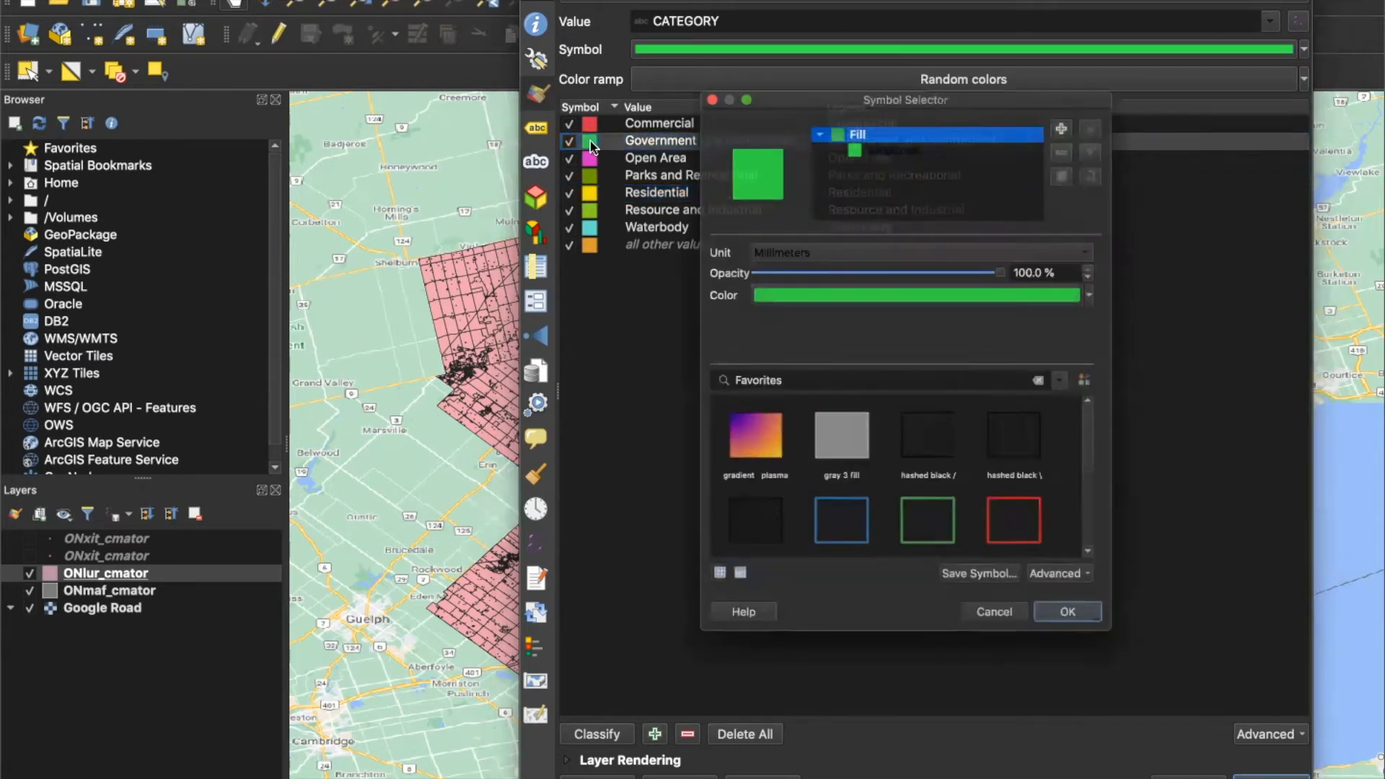
click(835, 442)
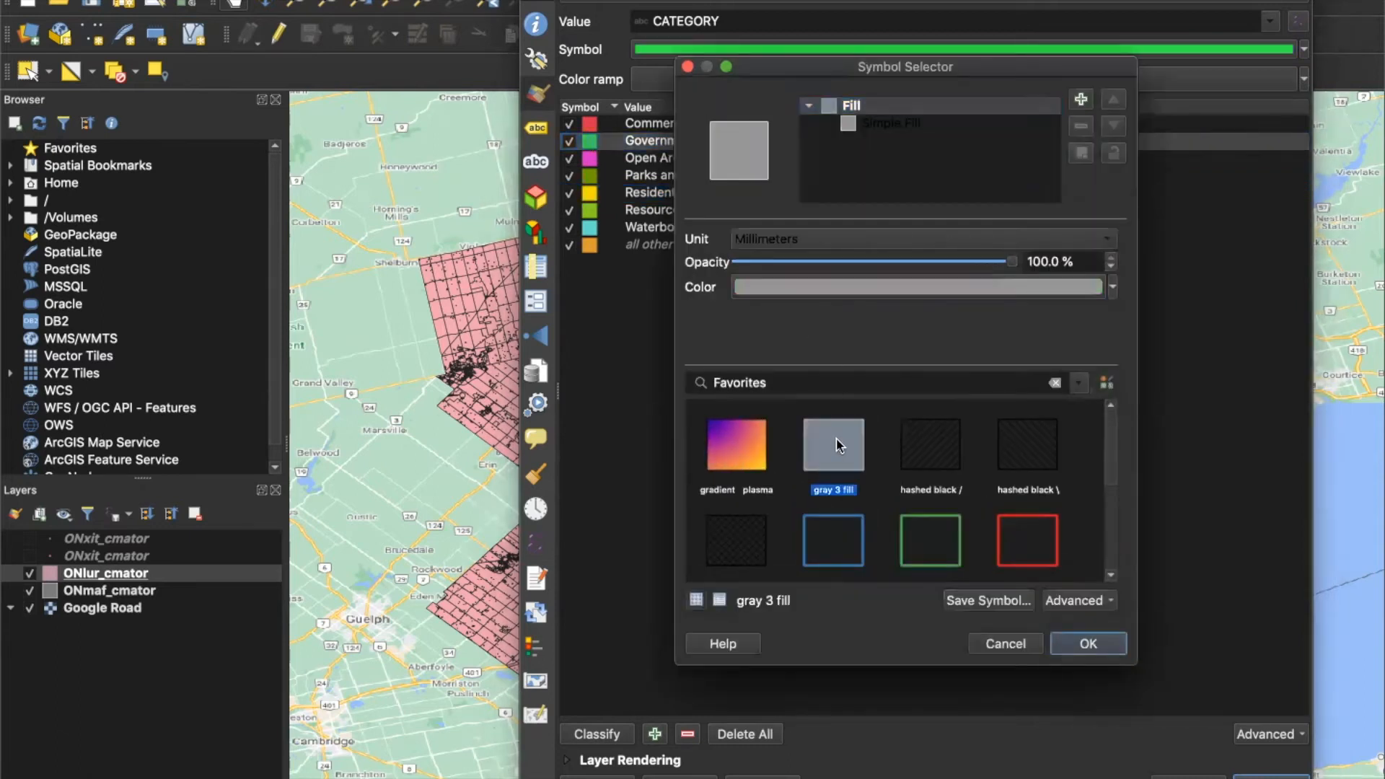
click(1088, 643)
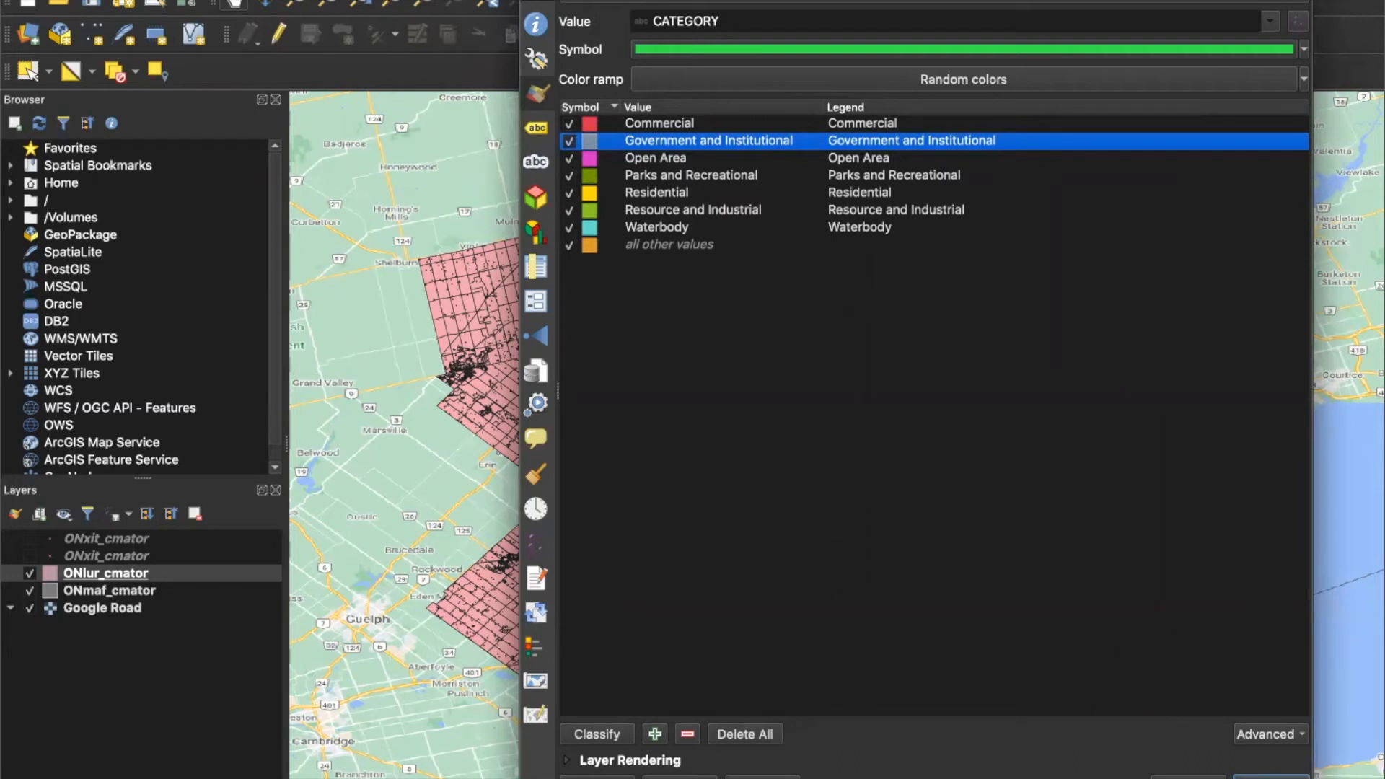
click(1147, 757)
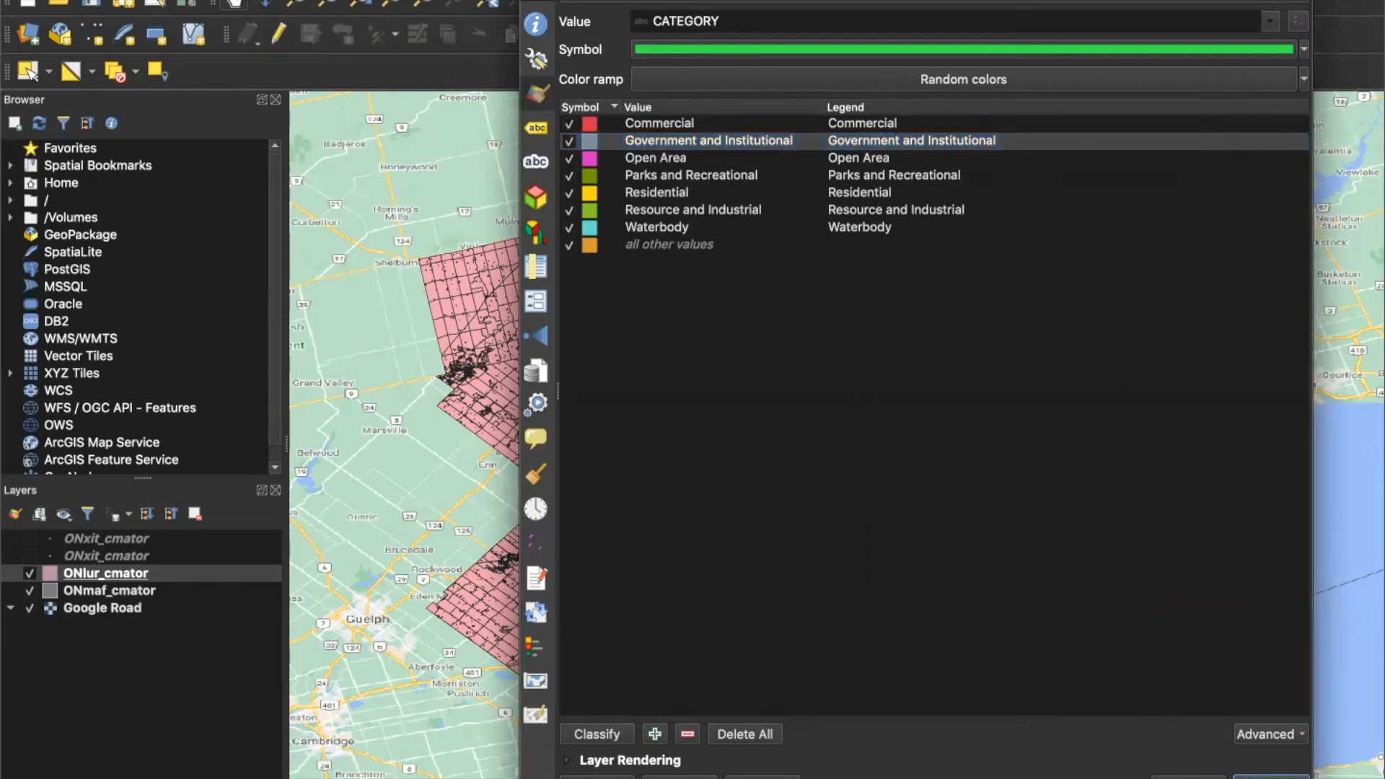
click(1268, 776)
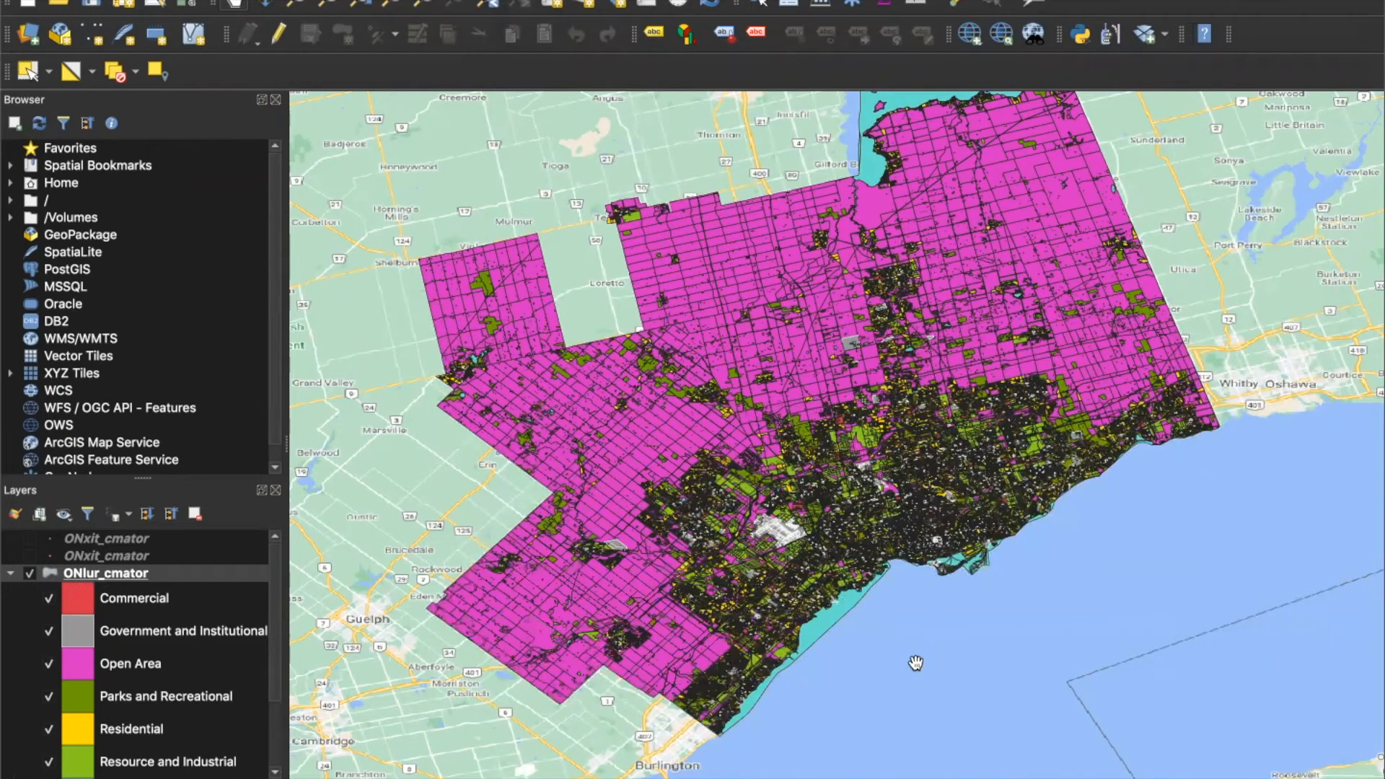
scroll(761, 601, up, 5)
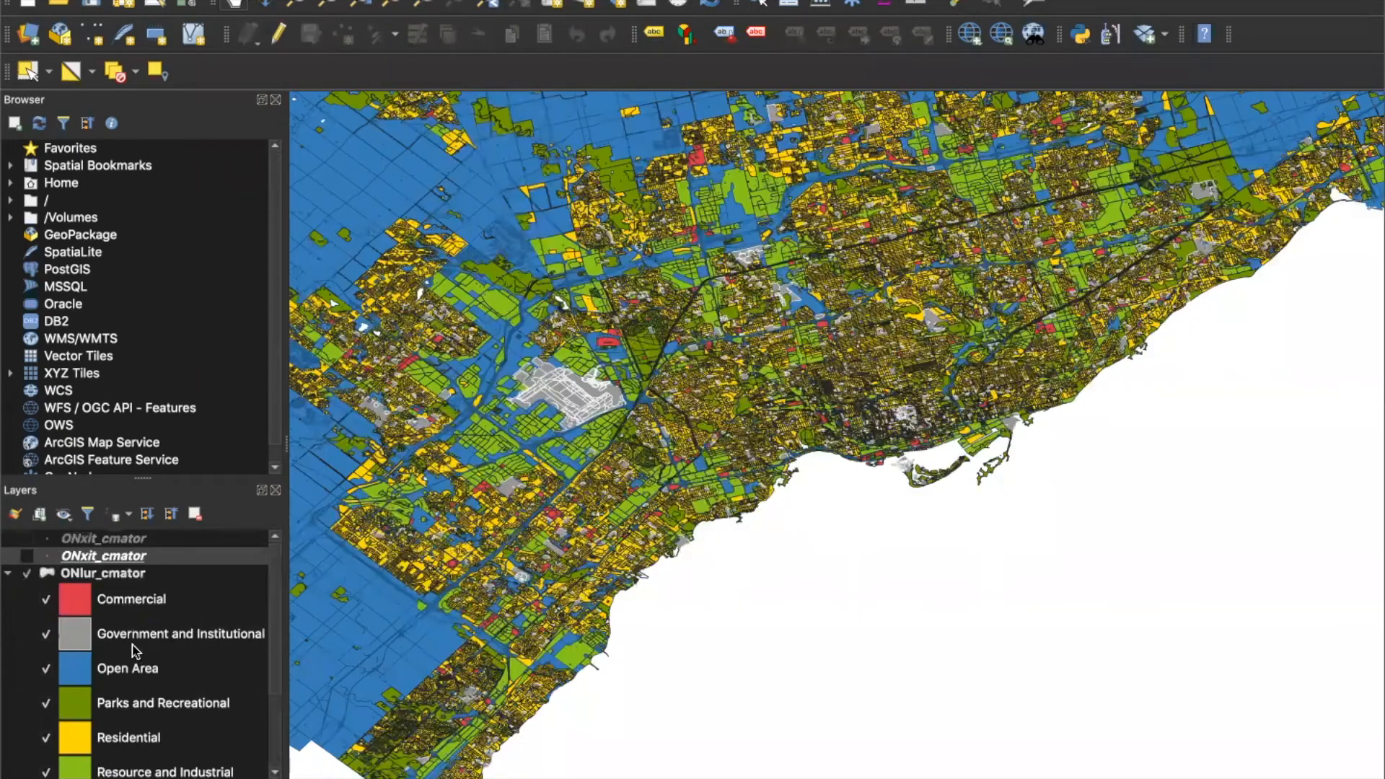
Hide the ONlur_cmator land use layer and show the ONmaf_cmator municipal boundaries, keeping their current symbol.
click(26, 573)
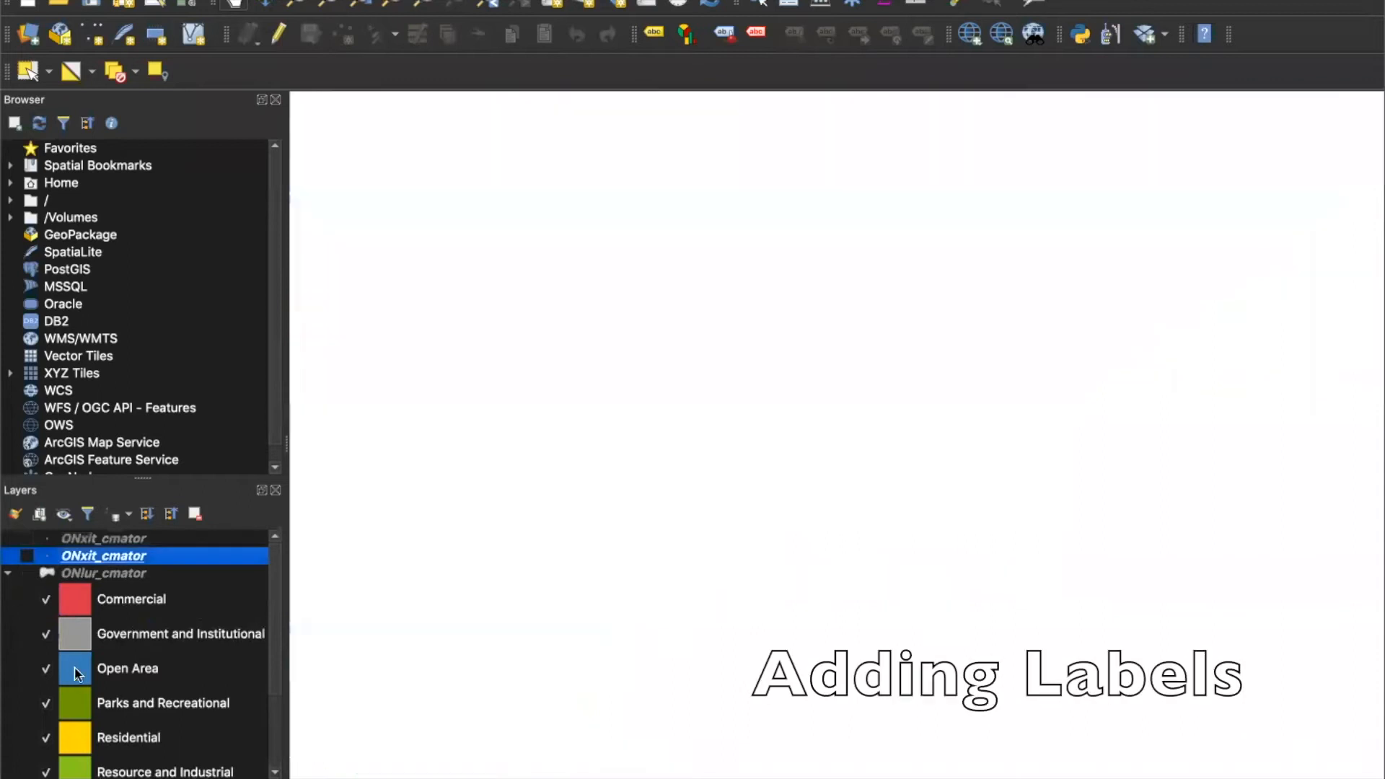
scroll(78, 671, down, 3)
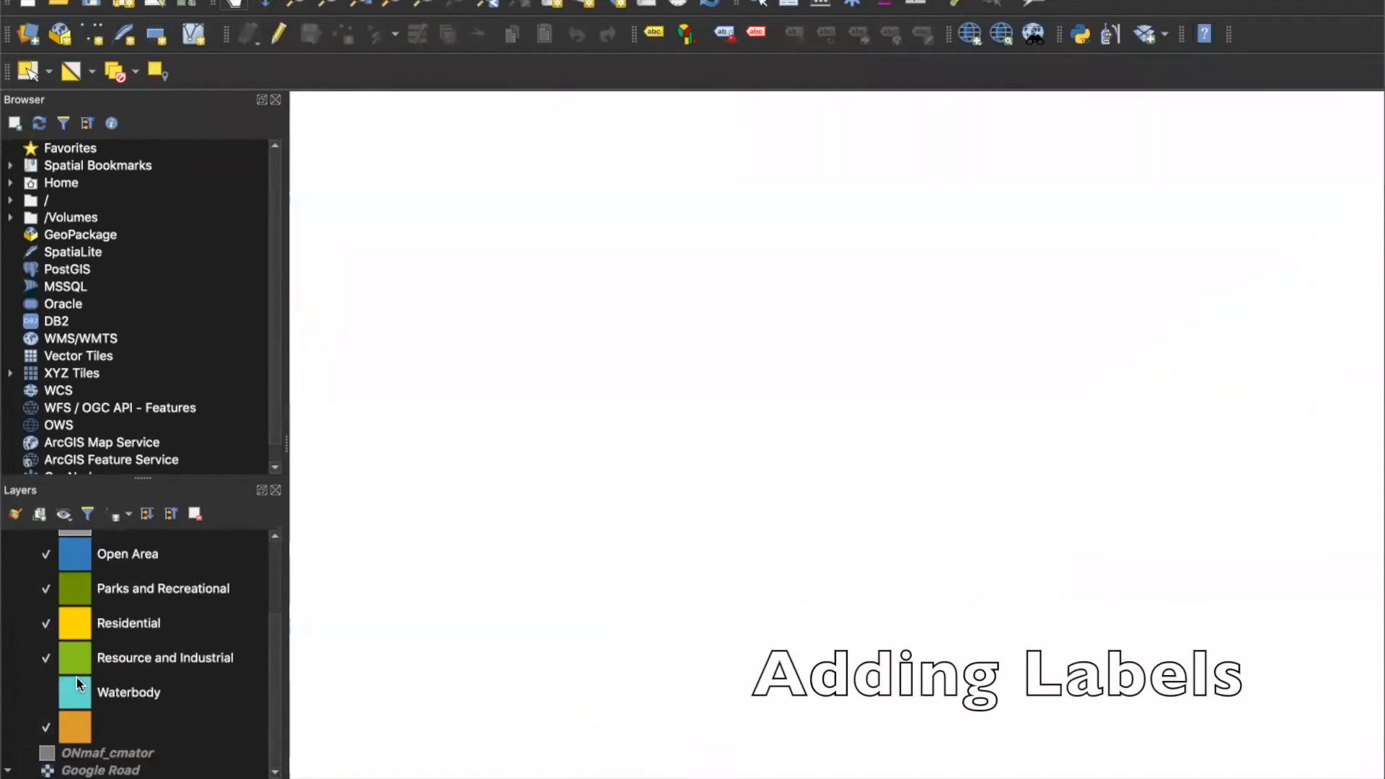
click(28, 753)
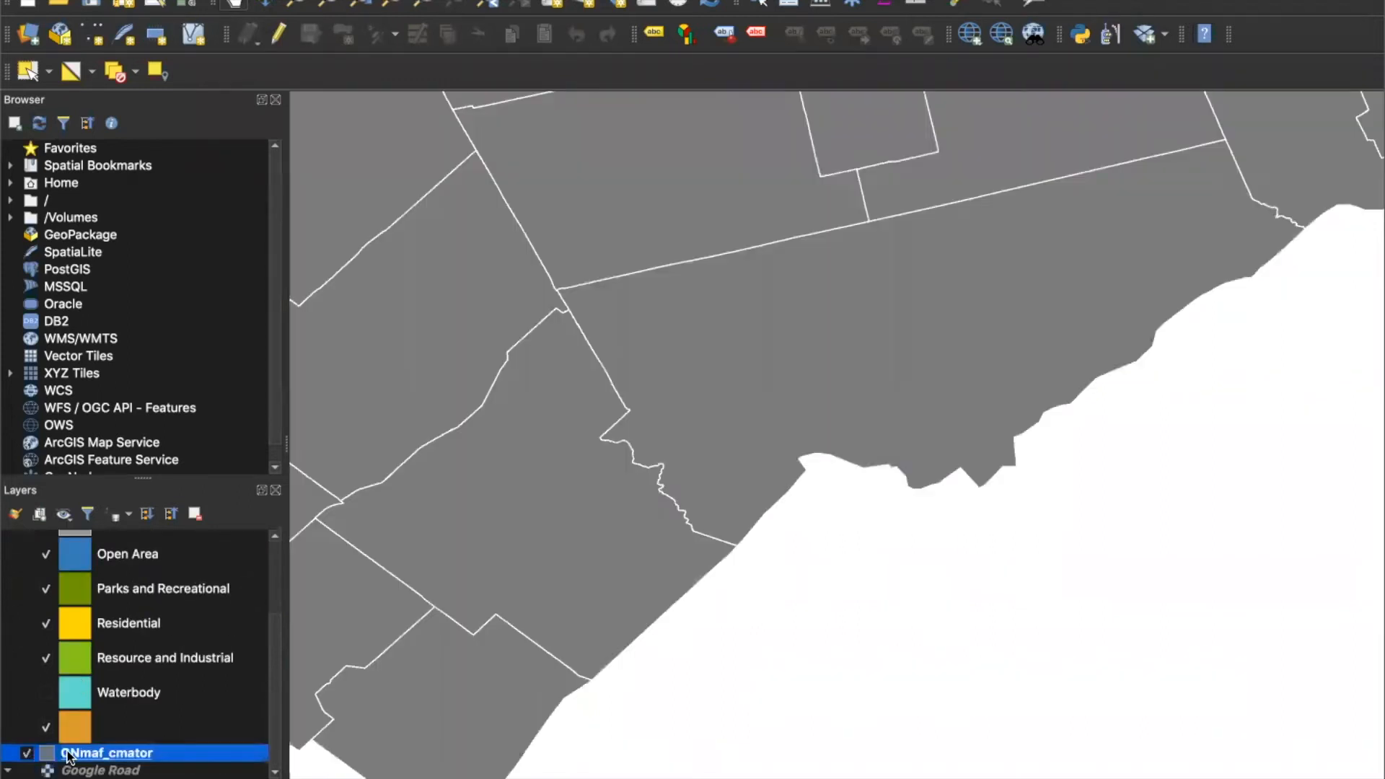
double_click(69, 754)
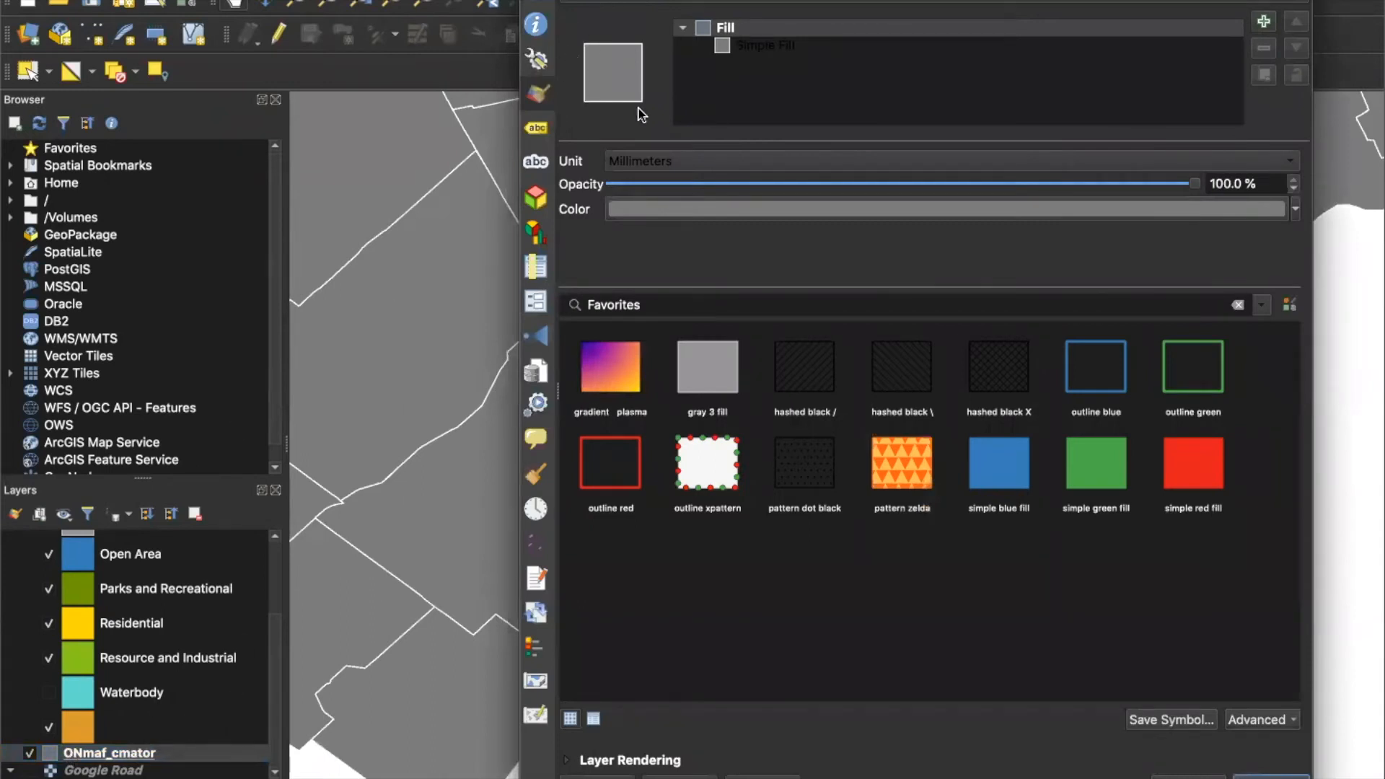
click(1269, 774)
Turn on Single Labels for the ONmaf_cmator layer with NAME as the label value and apply them.
scroll(1065, 453, down, 3)
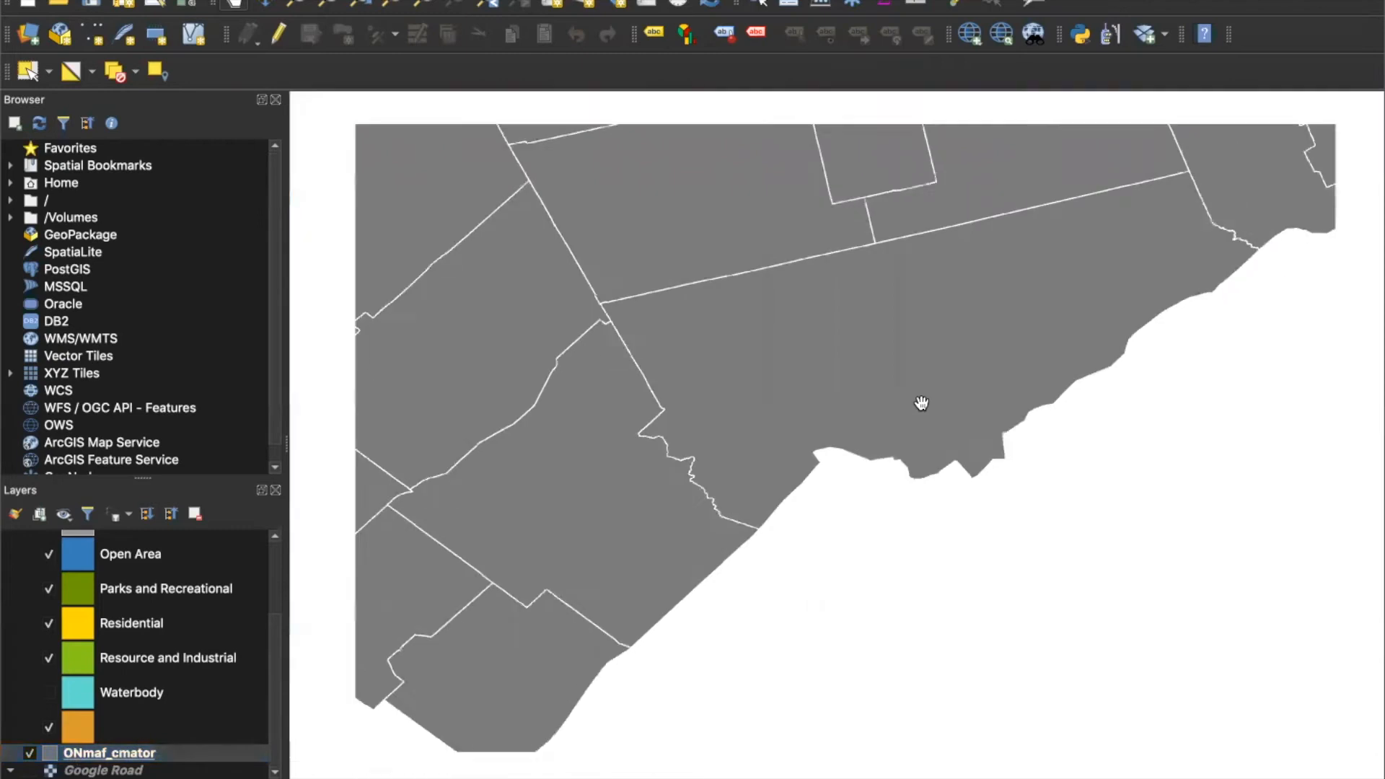
drag(1065, 453, 1037, 545)
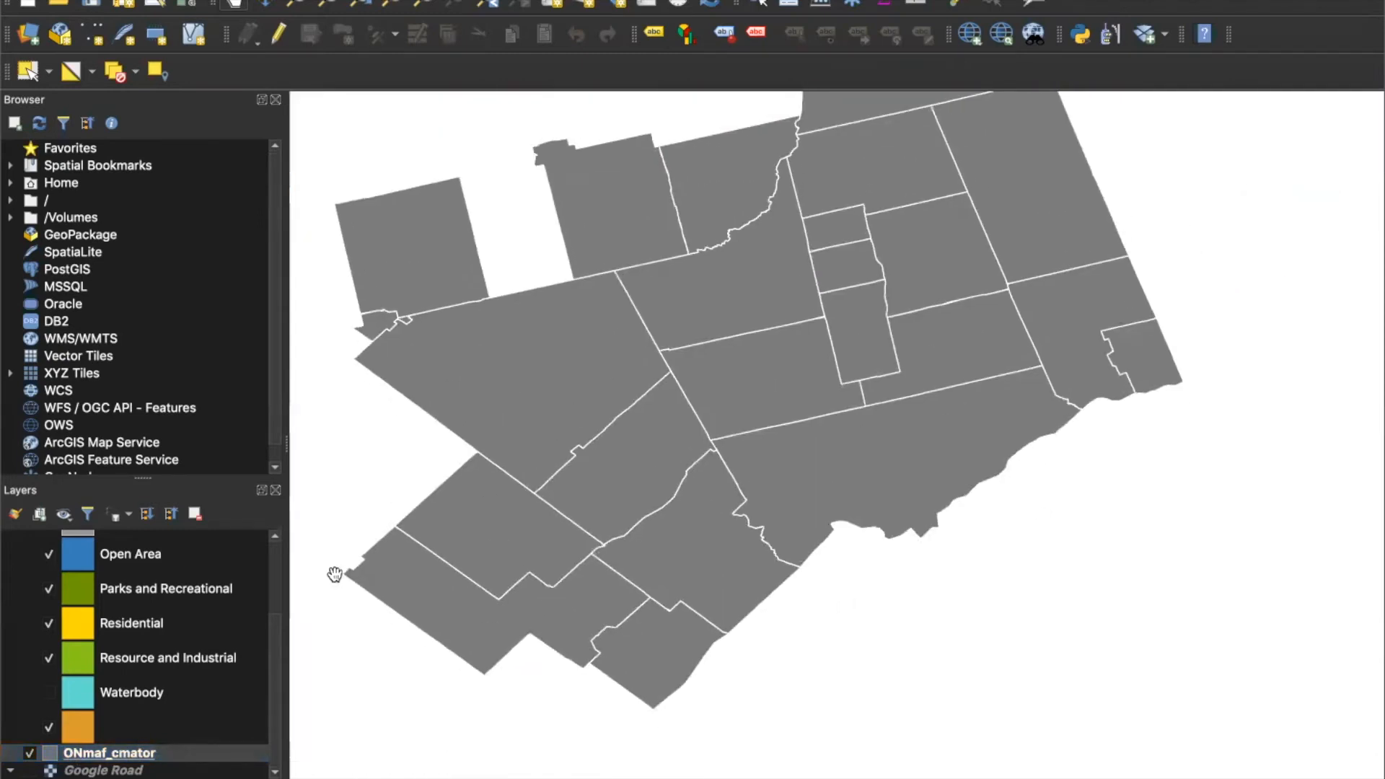
right_click(105, 758)
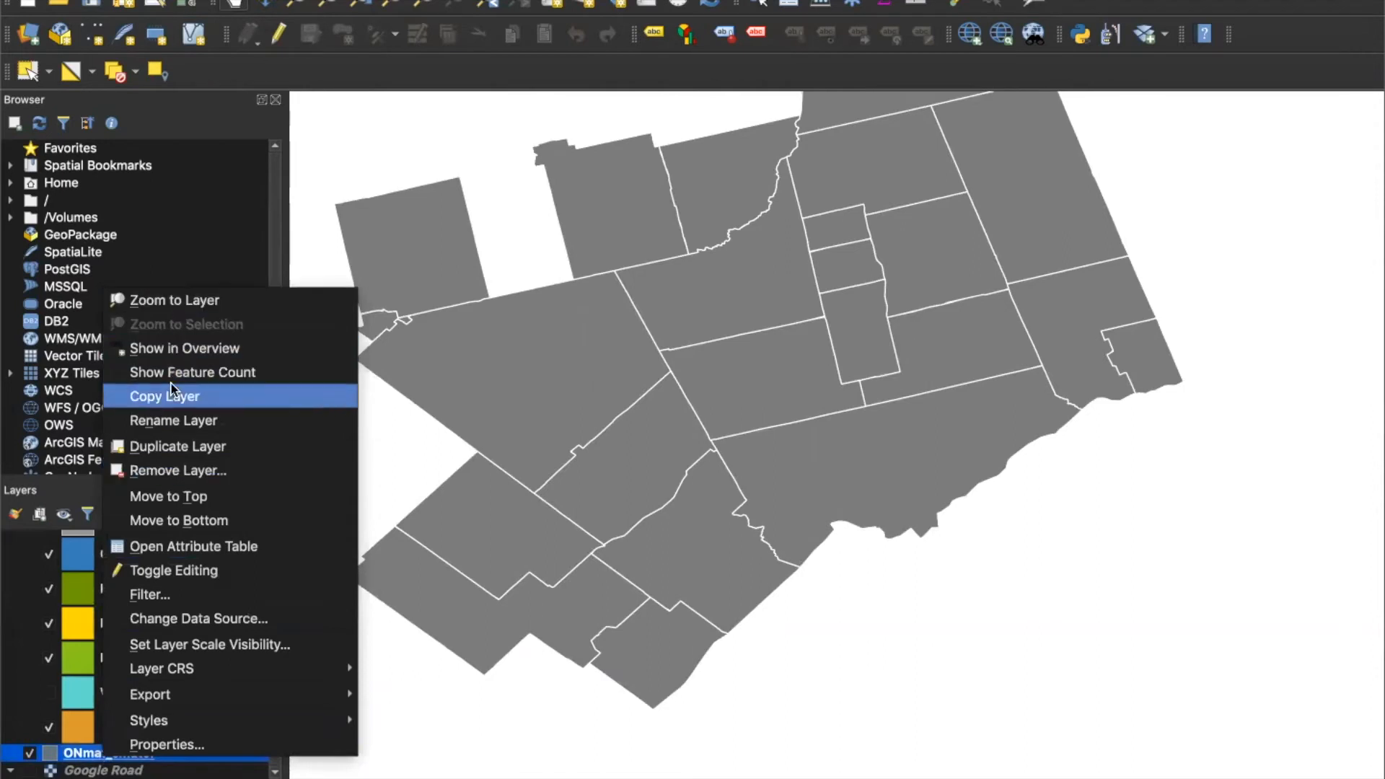
mouse_move(167, 718)
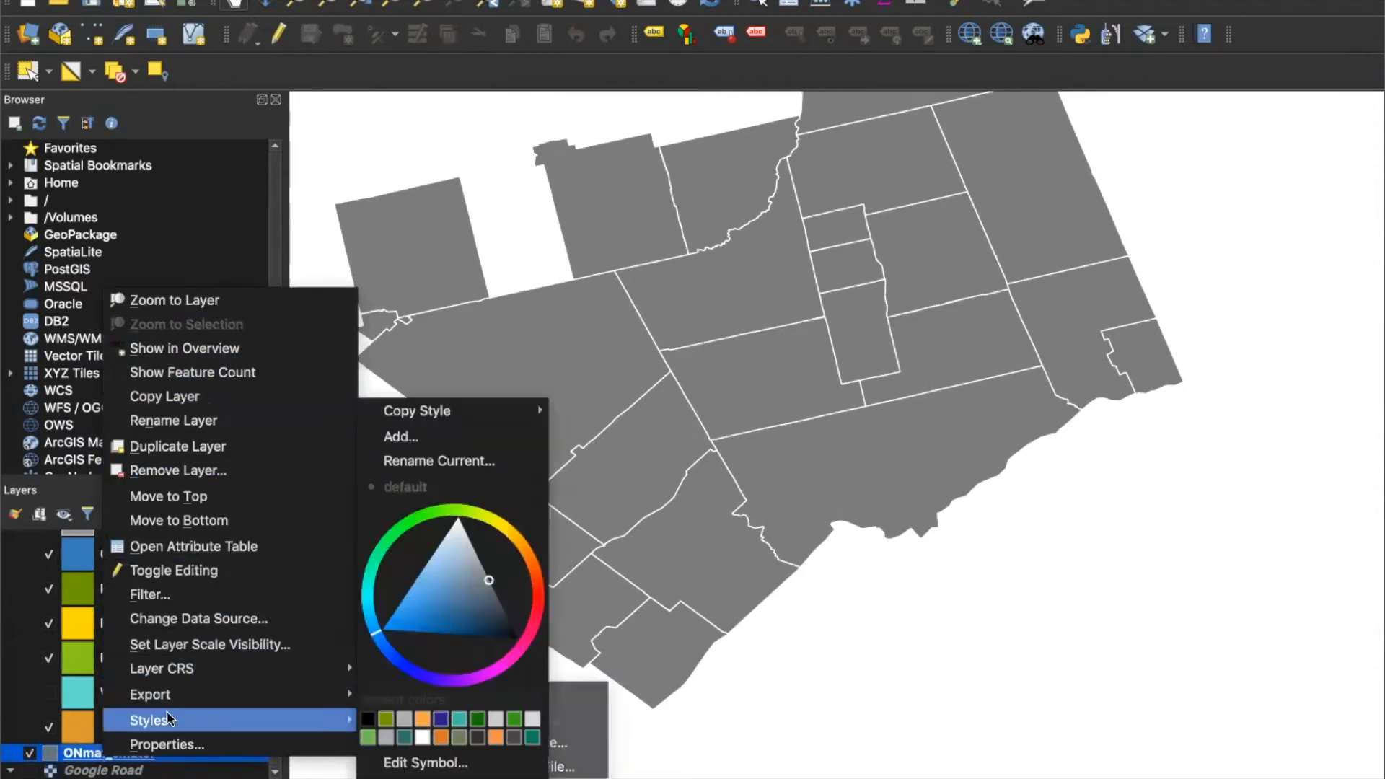
click(173, 743)
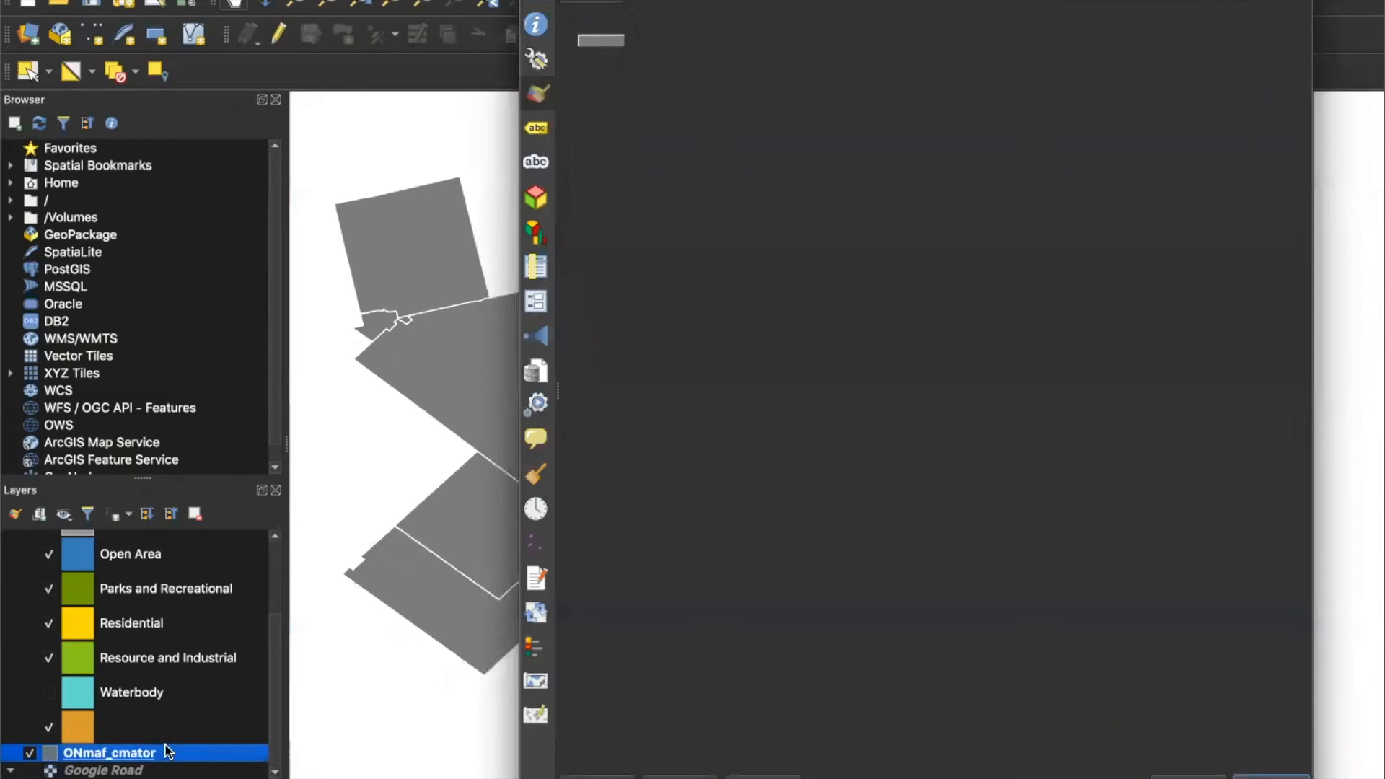
click(535, 127)
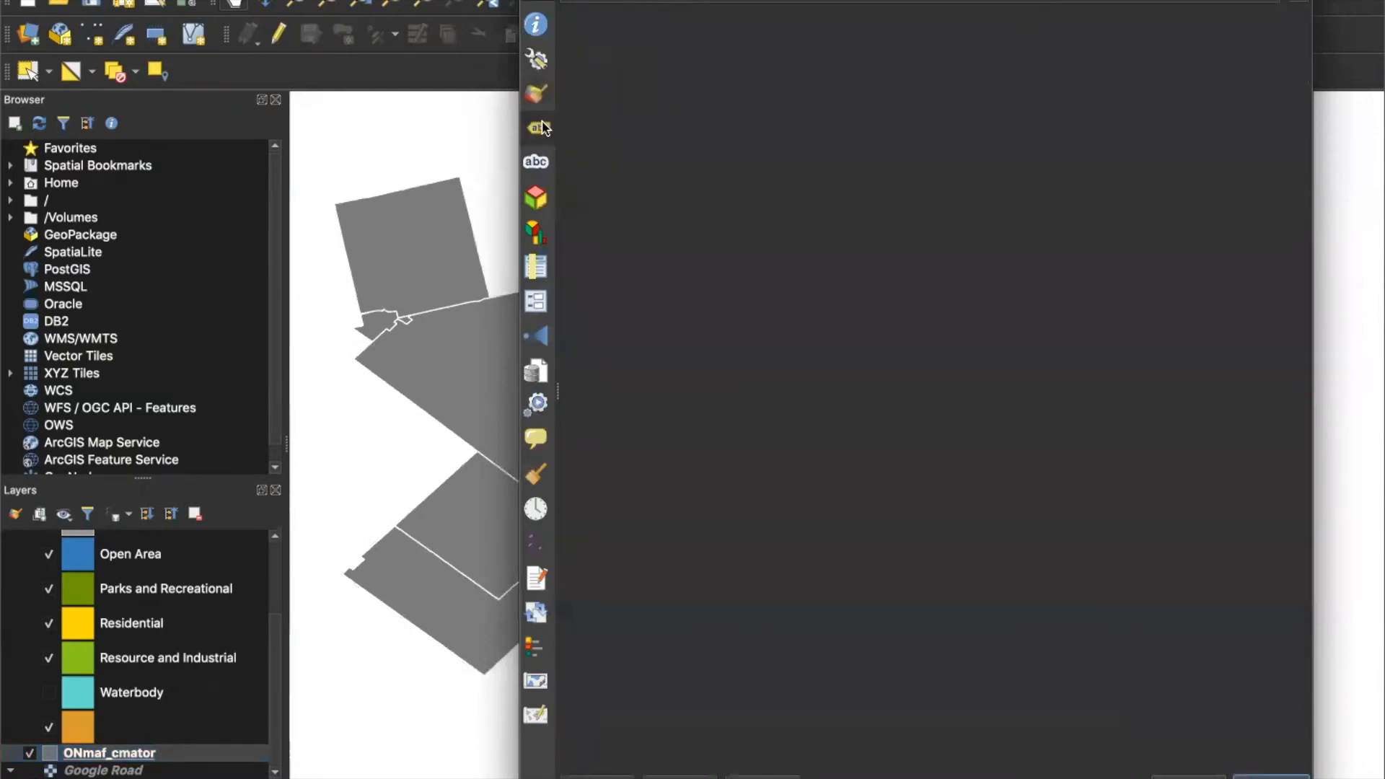
click(615, 3)
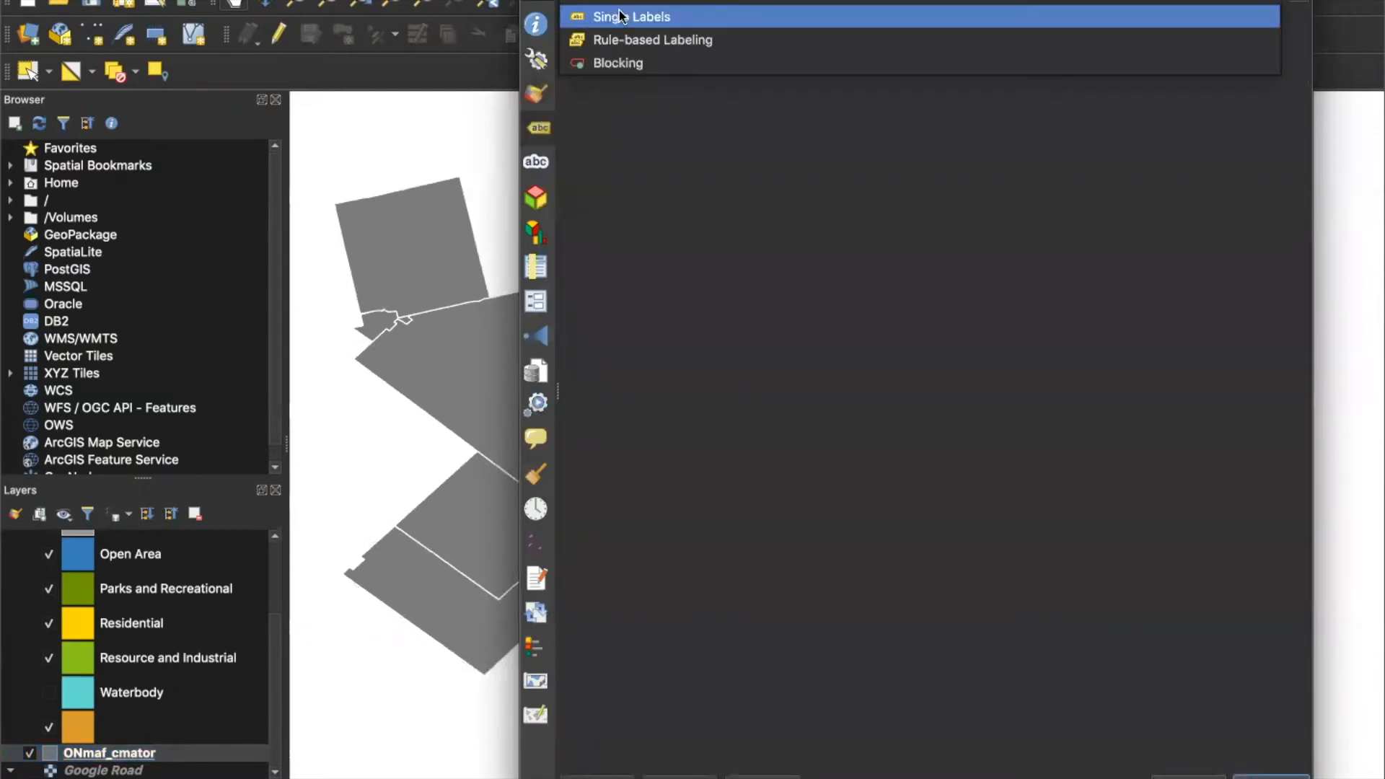
click(621, 16)
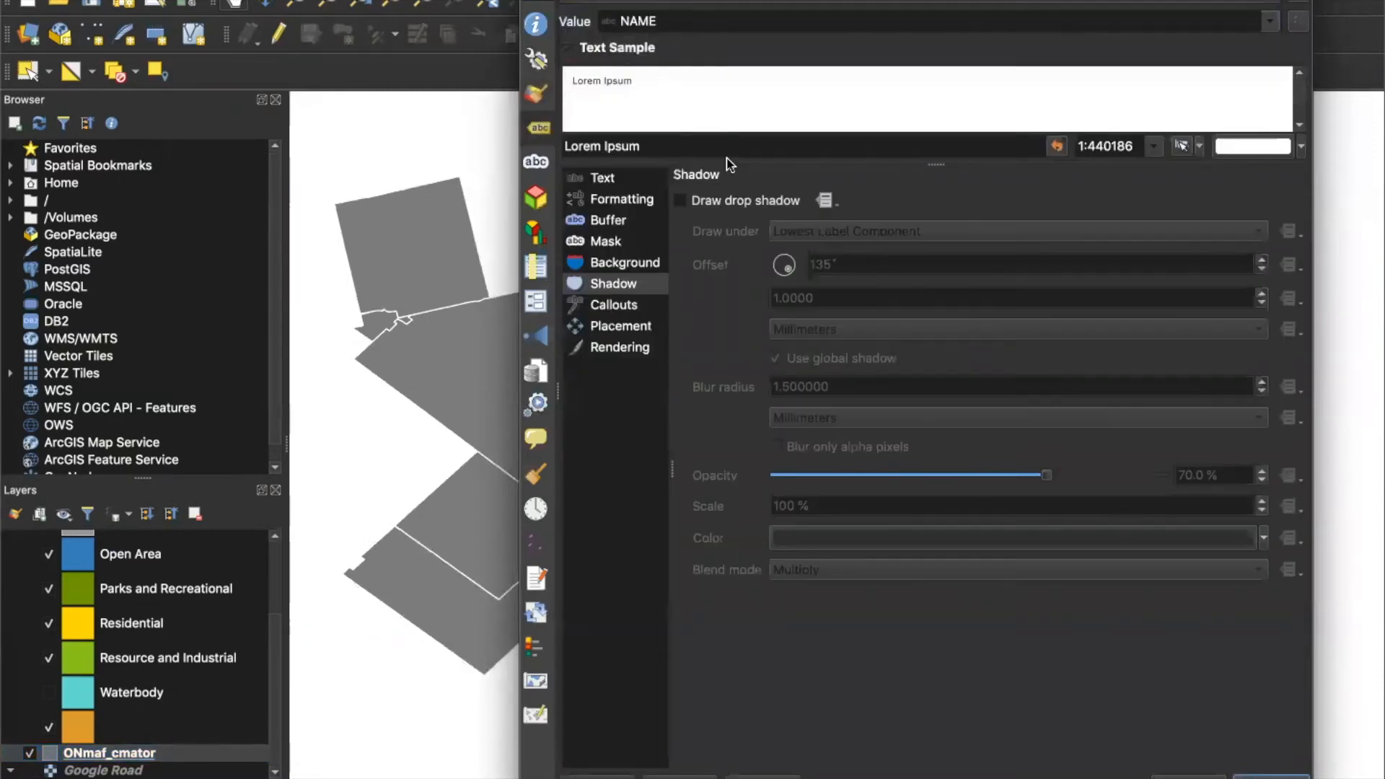
click(1262, 22)
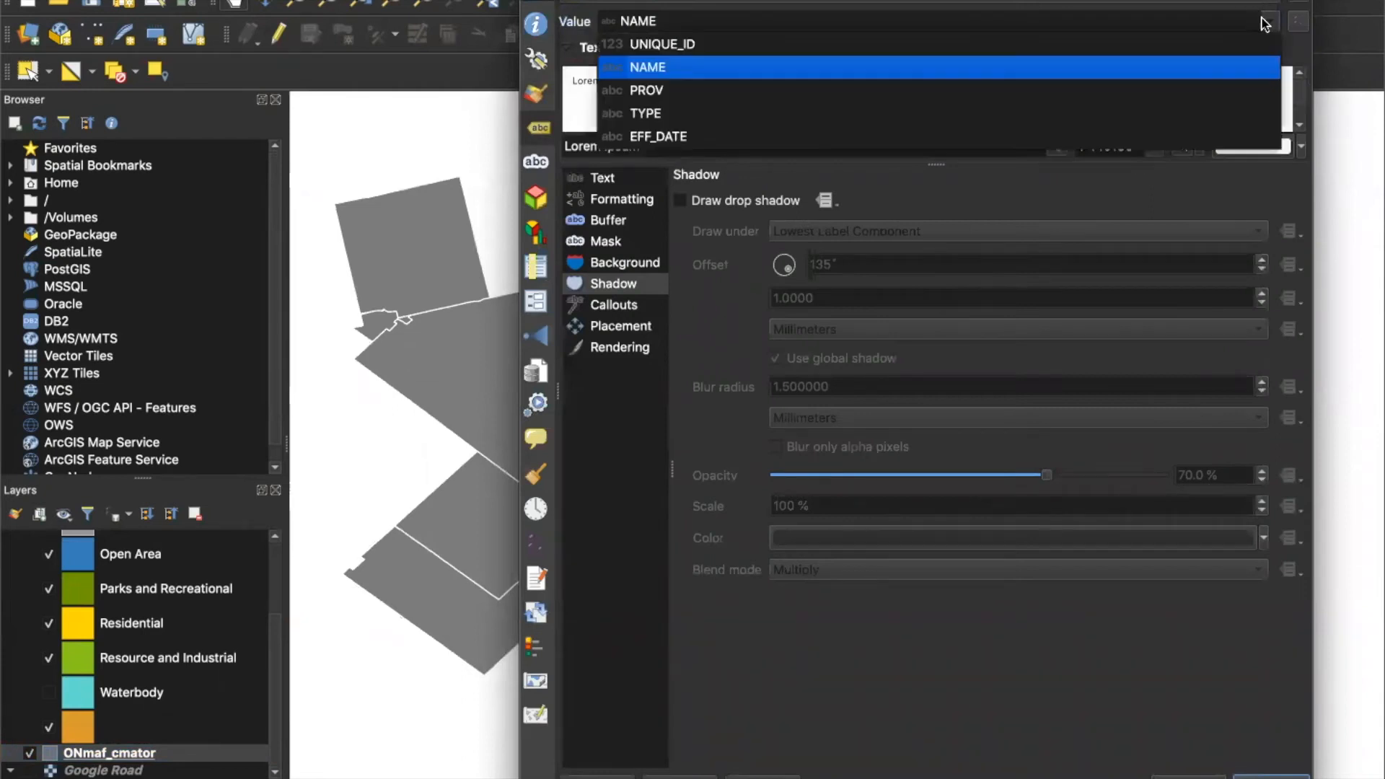
click(1209, 72)
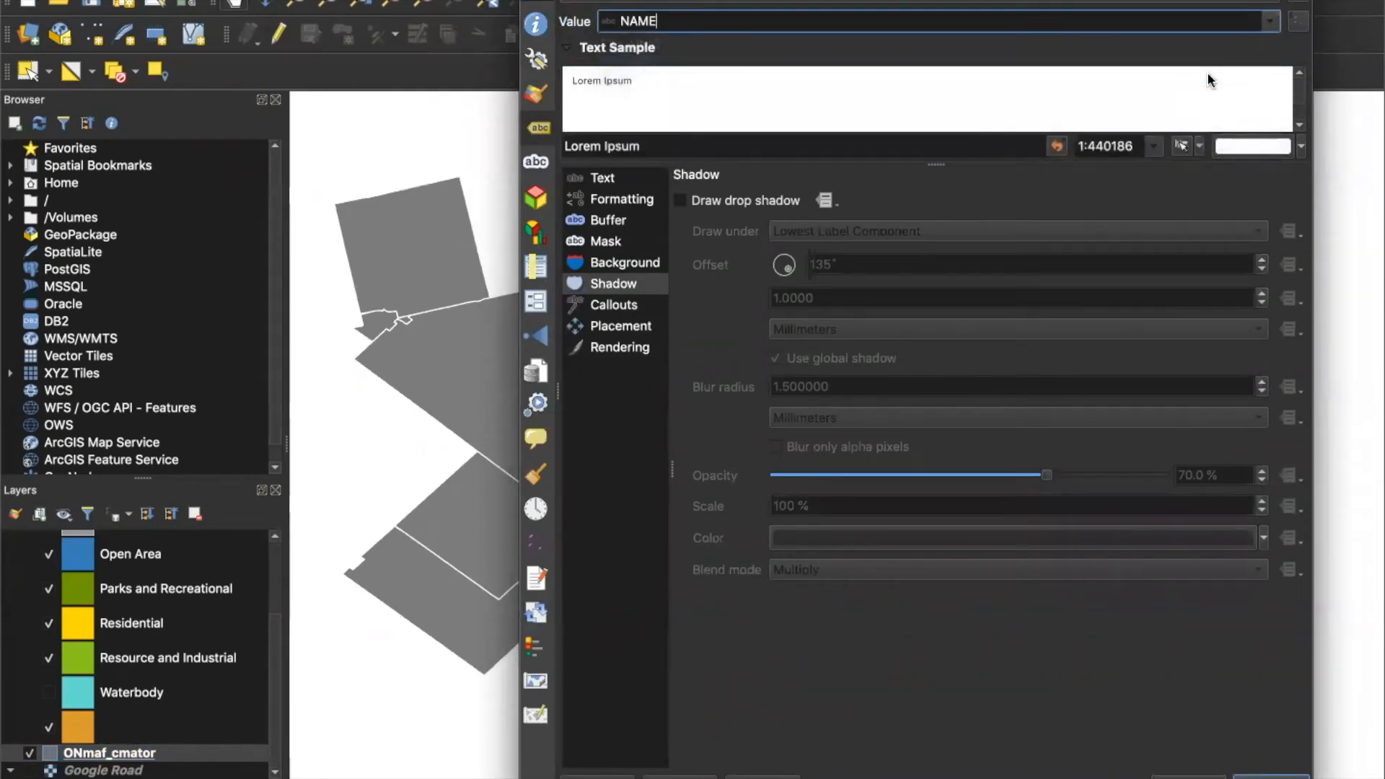
click(764, 775)
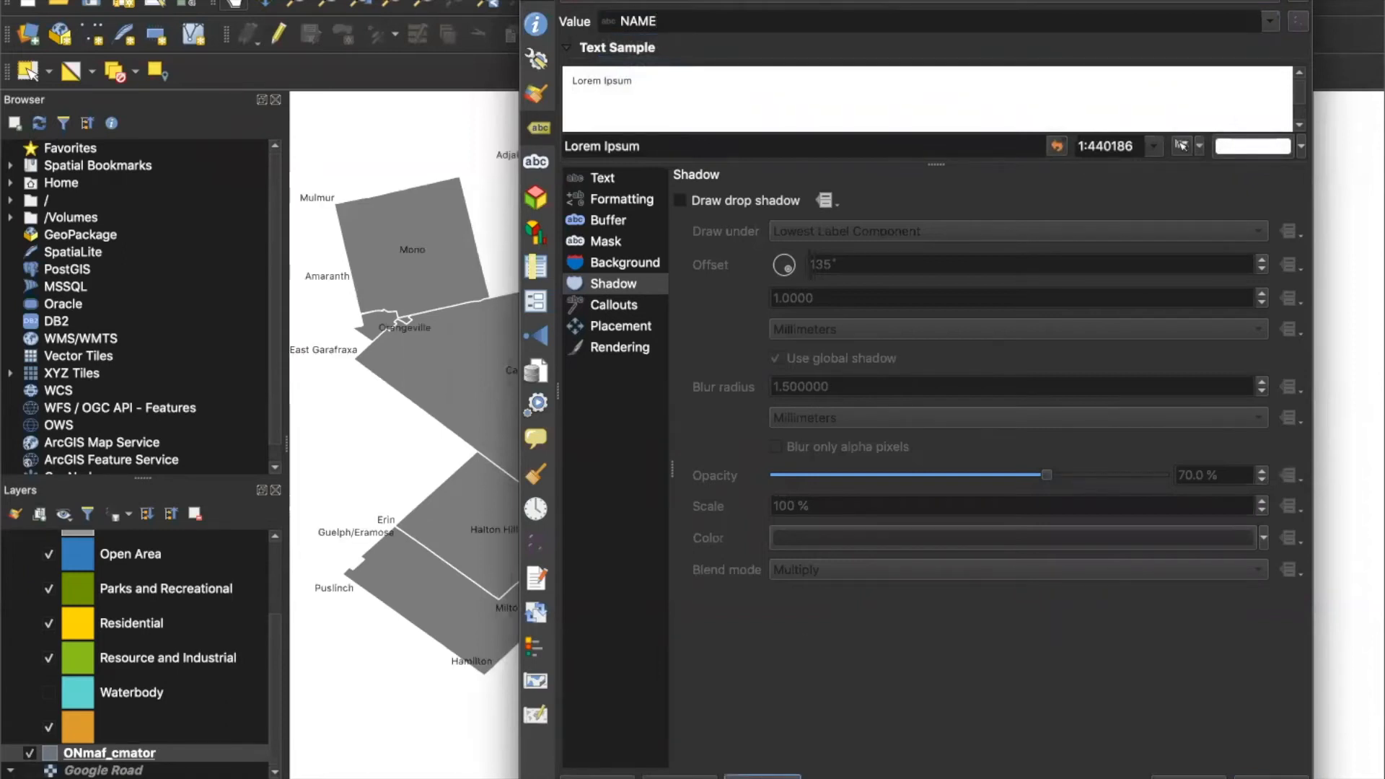
Set the text color of the municipality labels to light gray and apply it.
mouse_move(1064, 3)
mouse_down()
mouse_move(1089, 137)
mouse_move(717, 519)
mouse_move(390, 533)
mouse_move(337, 347)
mouse_move(301, 588)
mouse_move(1169, 5)
mouse_move(1224, 170)
mouse_move(1119, 362)
mouse_move(1106, 478)
mouse_move(1138, 639)
mouse_move(1104, 1)
mouse_move(1064, 1)
mouse_up()
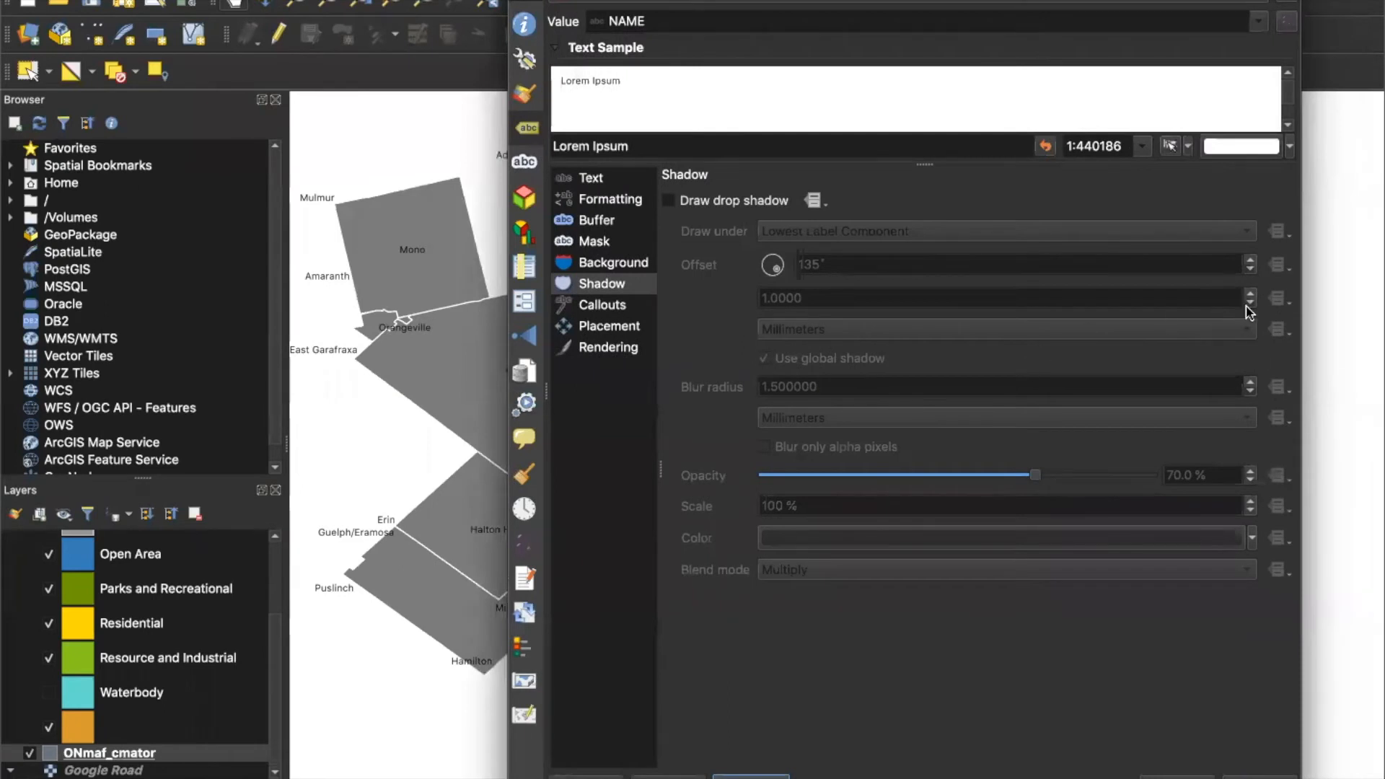
click(611, 185)
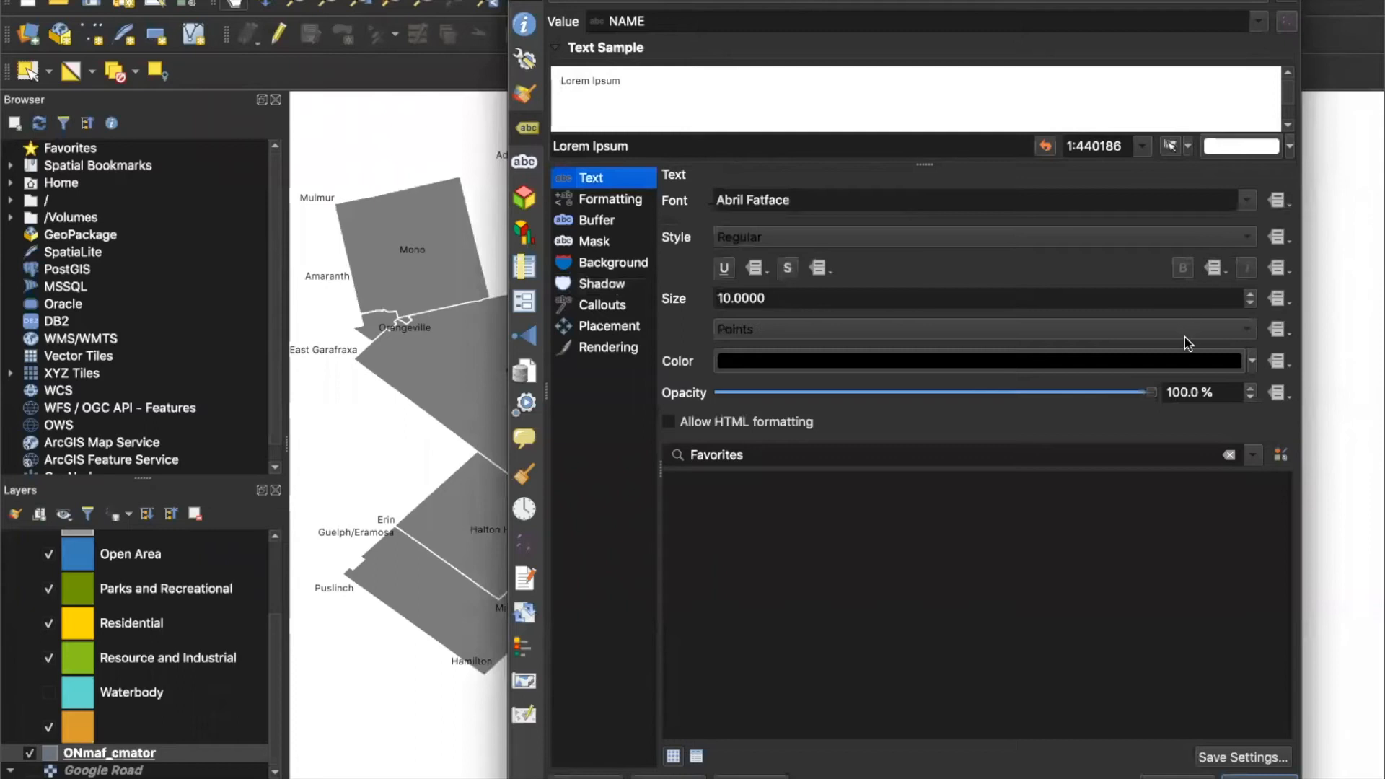
click(1252, 360)
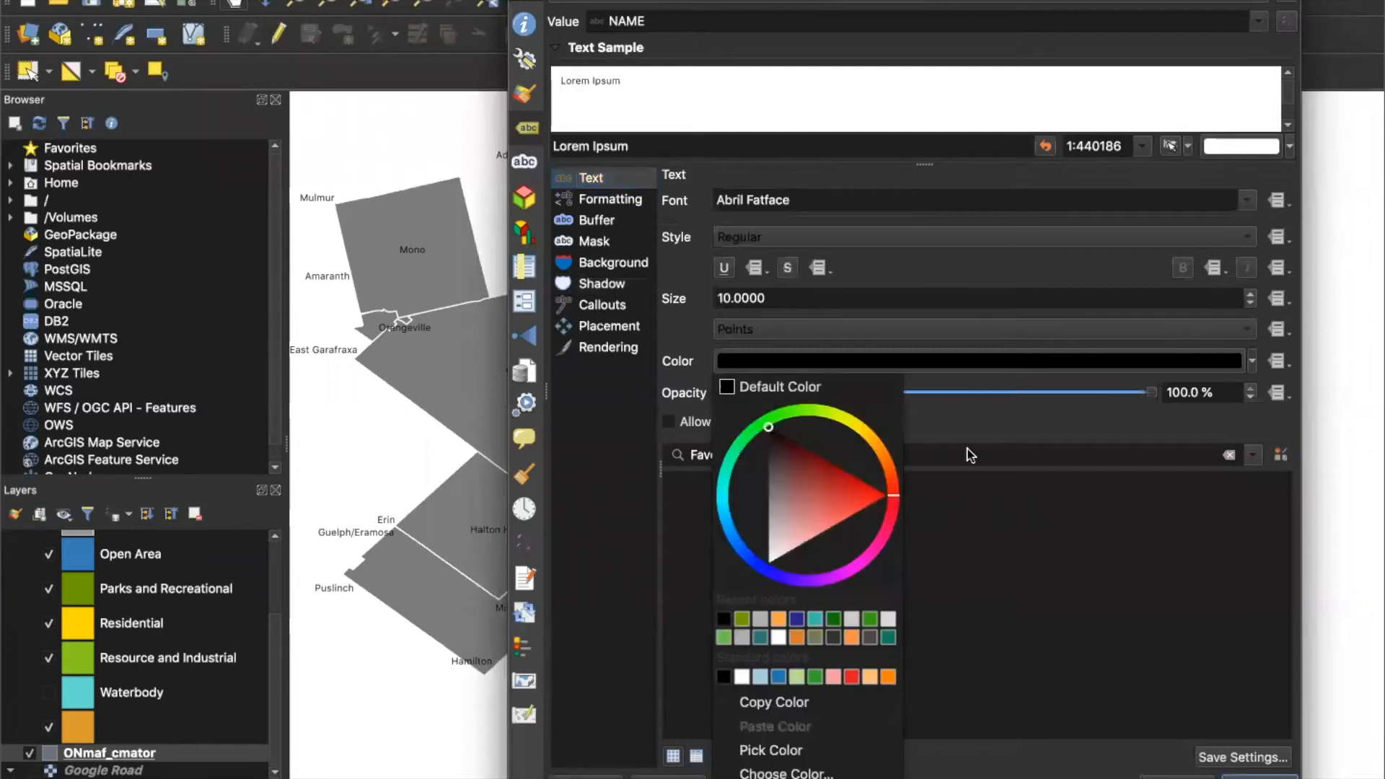
click(851, 619)
click(751, 776)
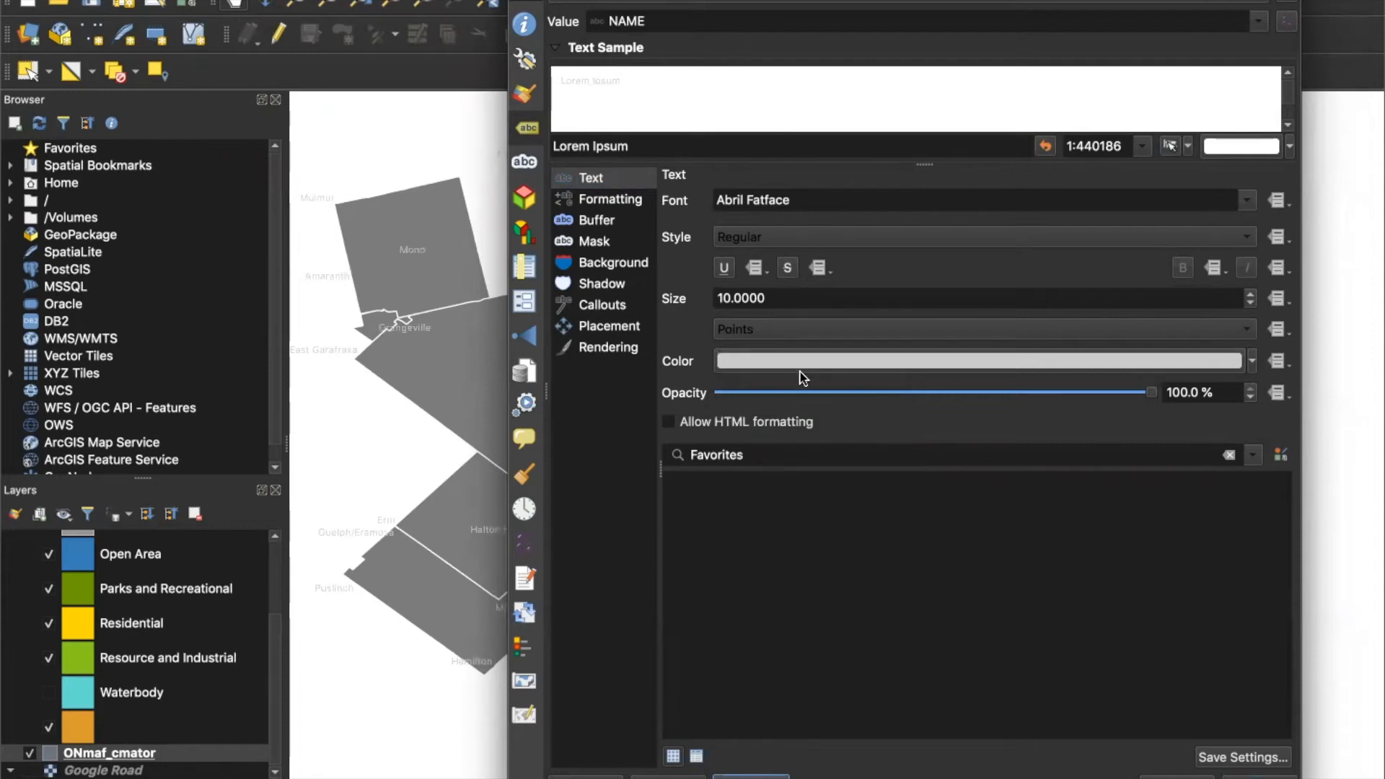
Try reducing the municipality label text size to 3 points and further down to 0.
click(1250, 304)
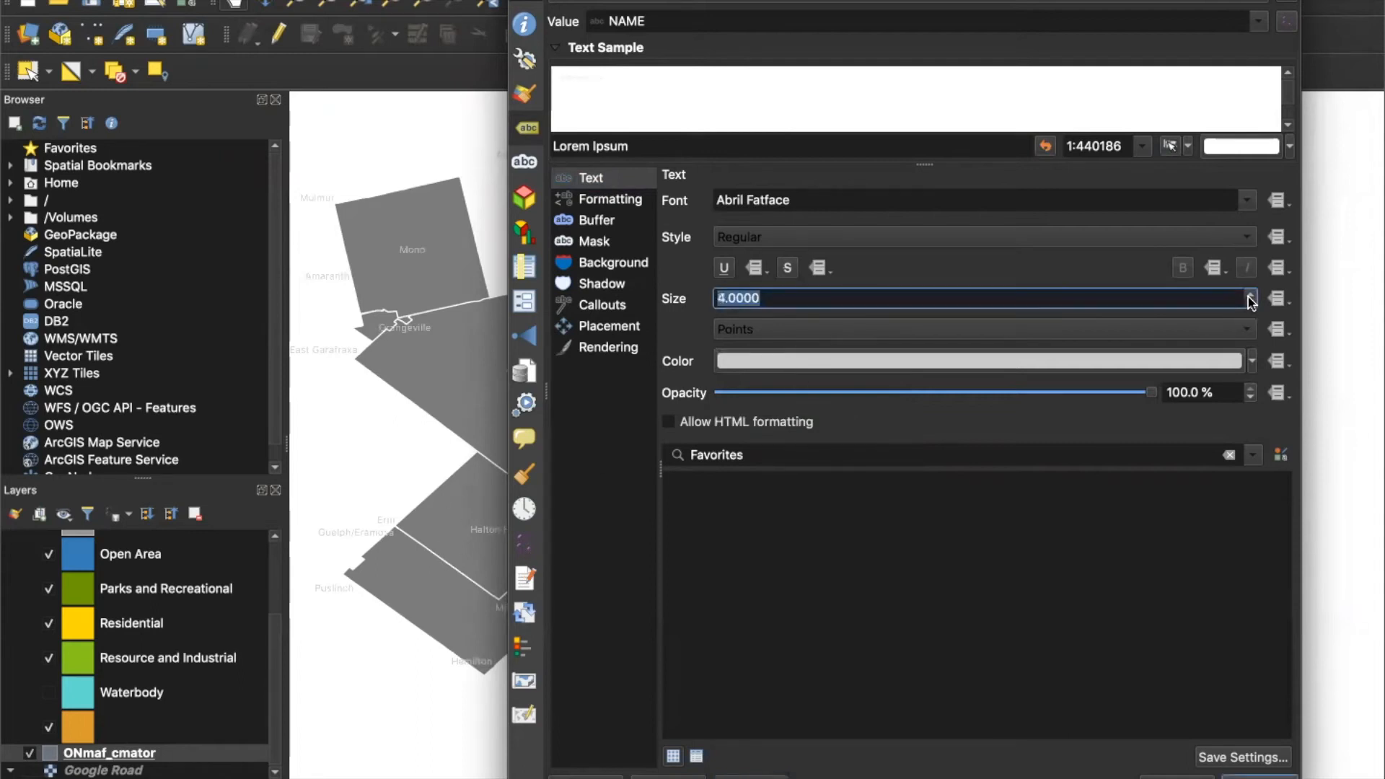
click(742, 775)
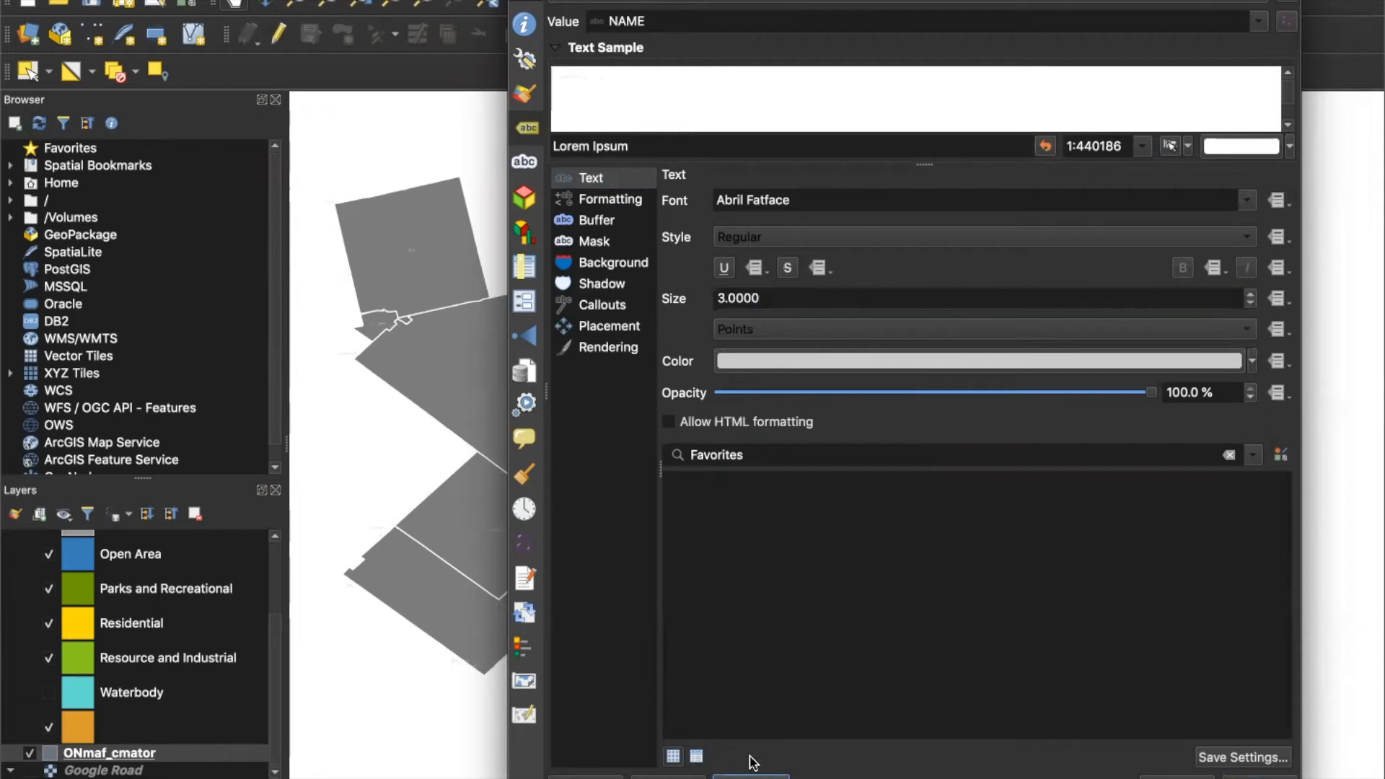
click(1249, 303)
click(1250, 304)
click(1250, 304)
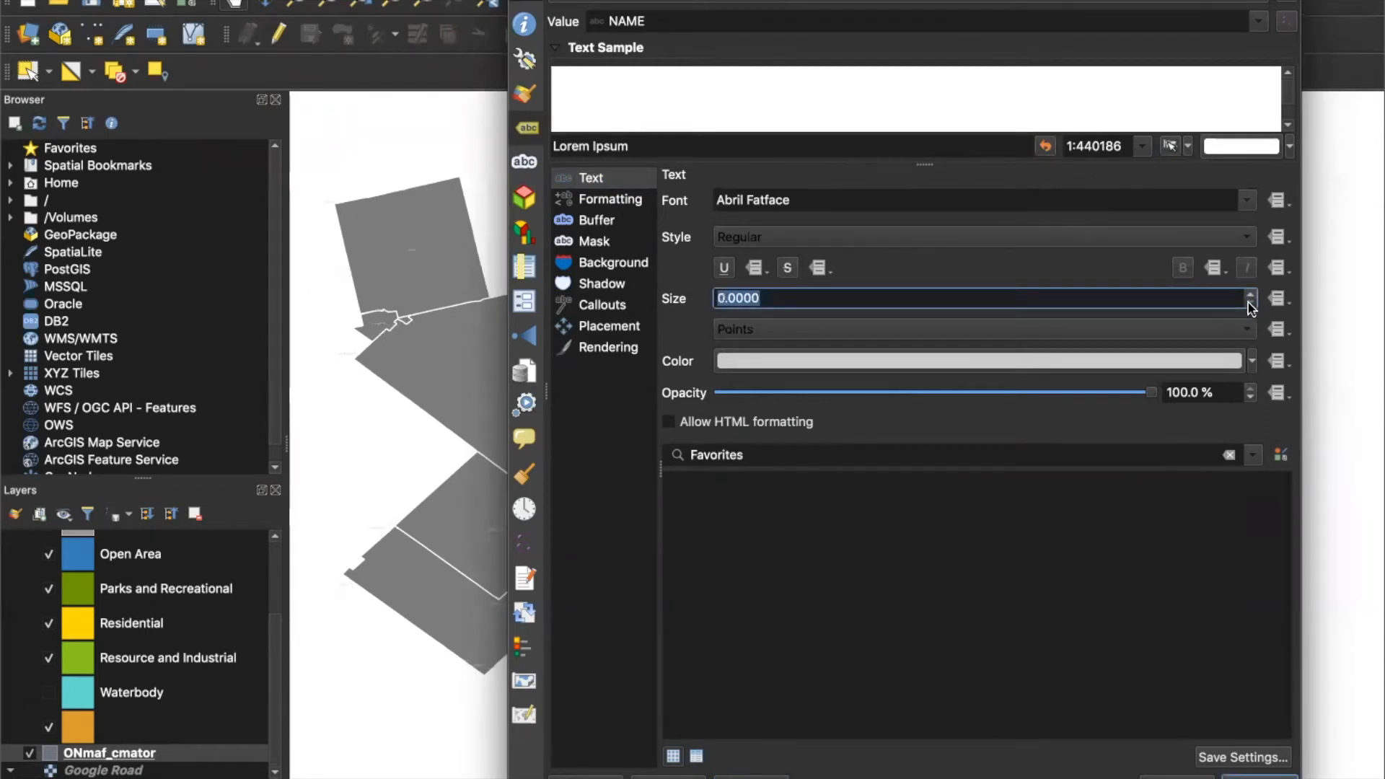
Set the municipality label text size to 11 points and apply it.
click(1249, 295)
triple_click(1248, 295)
triple_click(1248, 295)
triple_click(1248, 295)
click(1250, 295)
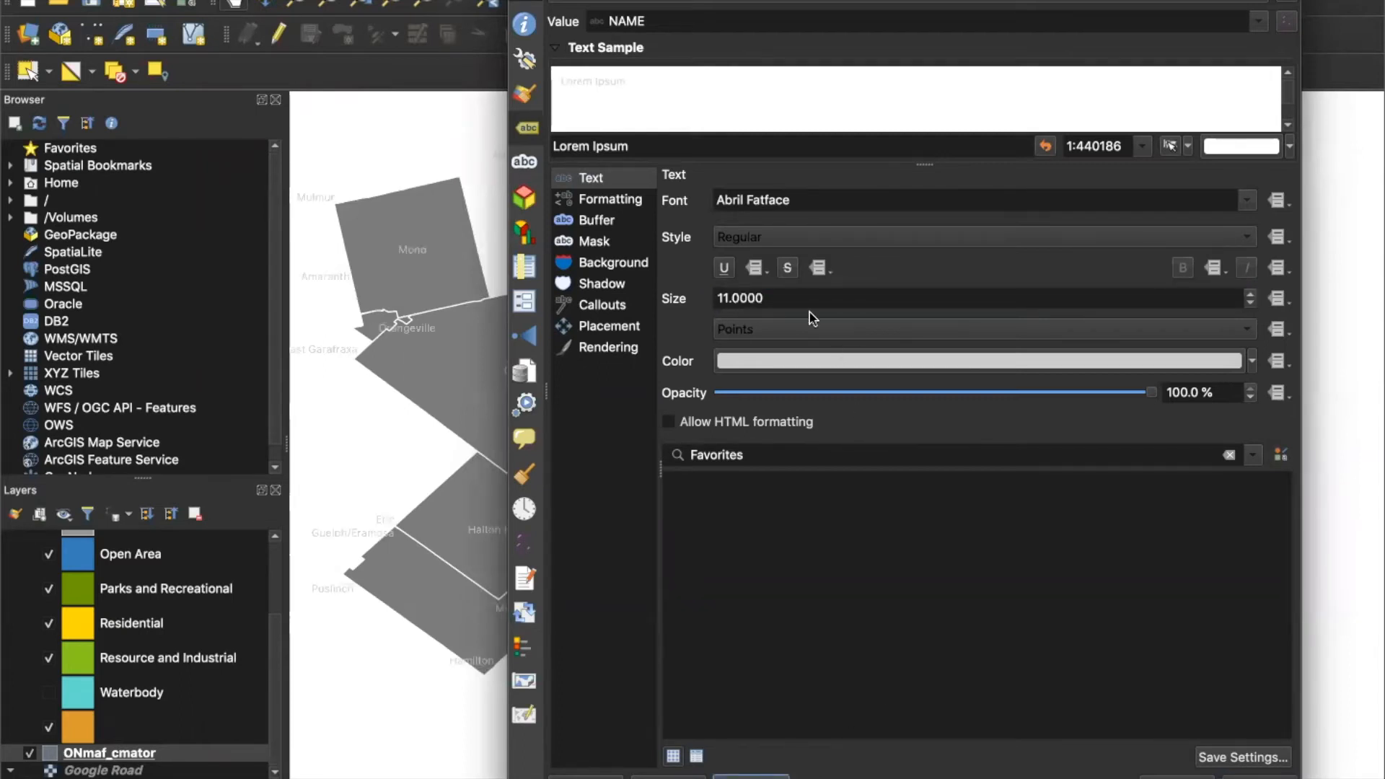
Try a drop shadow on the municipality labels, turn it off again and return to the label text settings.
click(593, 284)
click(690, 206)
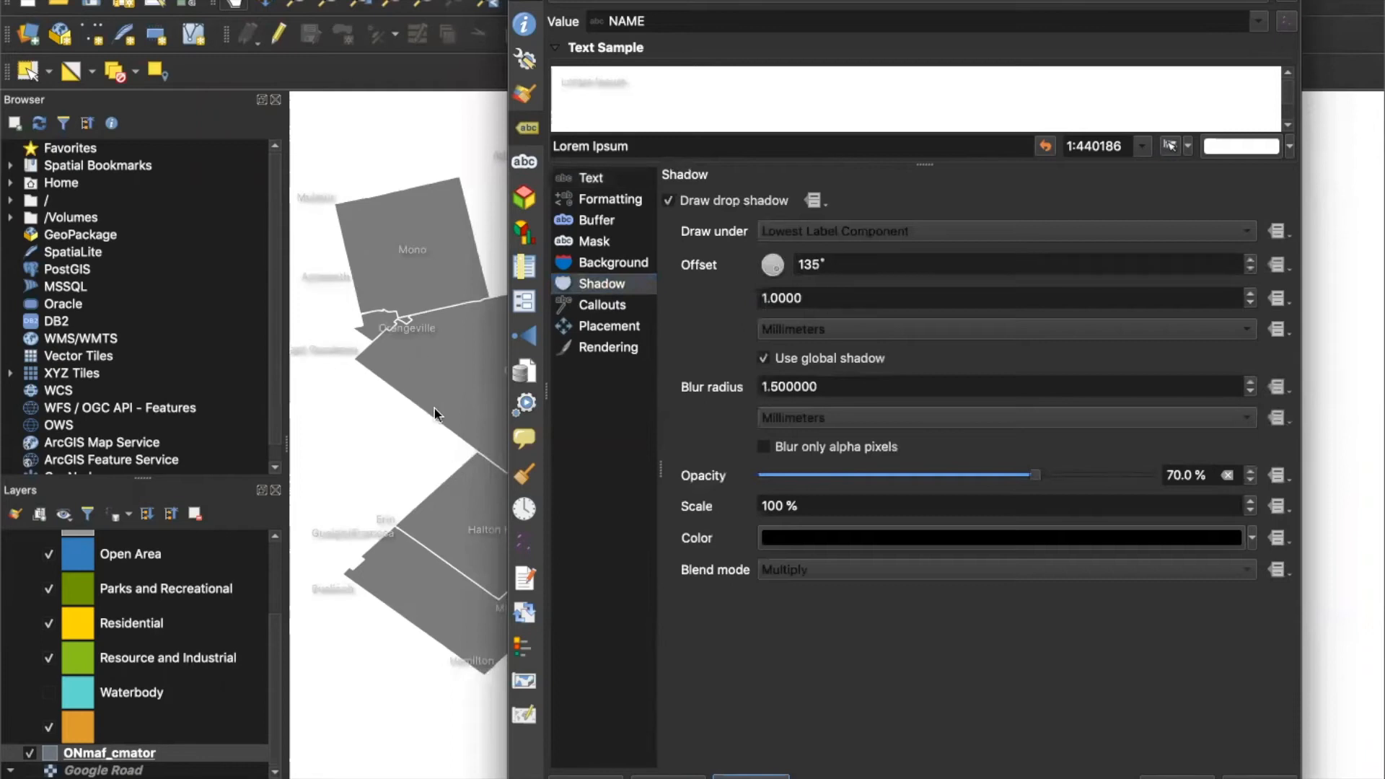
click(718, 201)
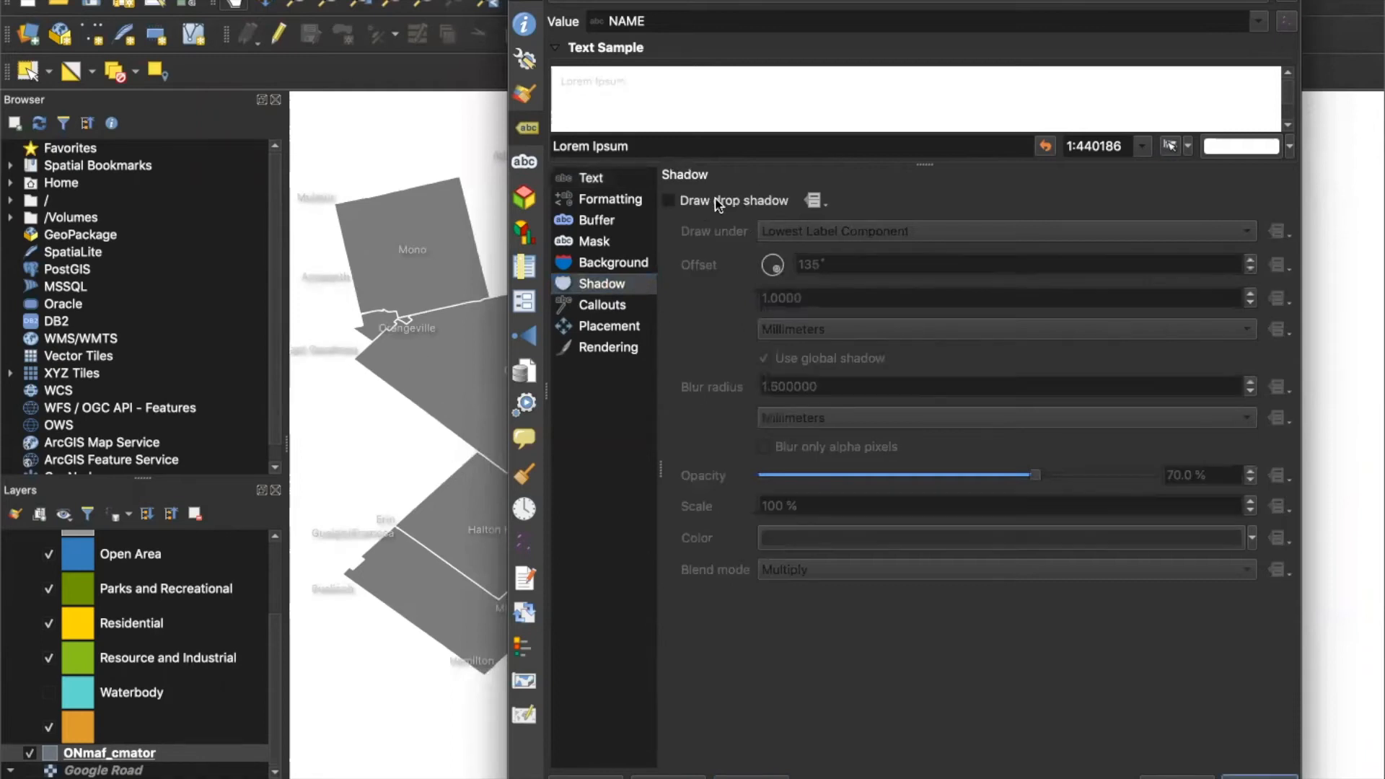
click(623, 180)
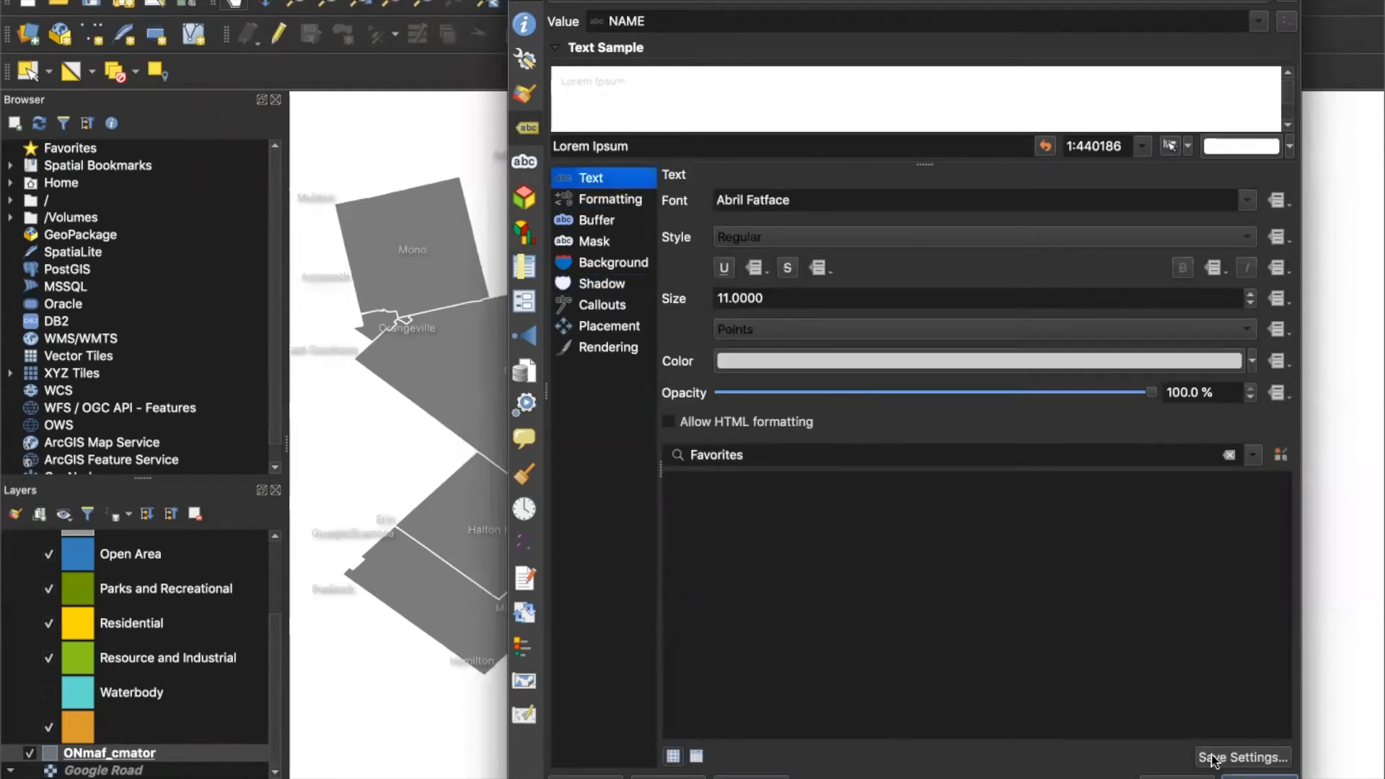
Accept the label settings and look over the municipality names across the map.
click(1259, 775)
drag(1112, 513, 1122, 564)
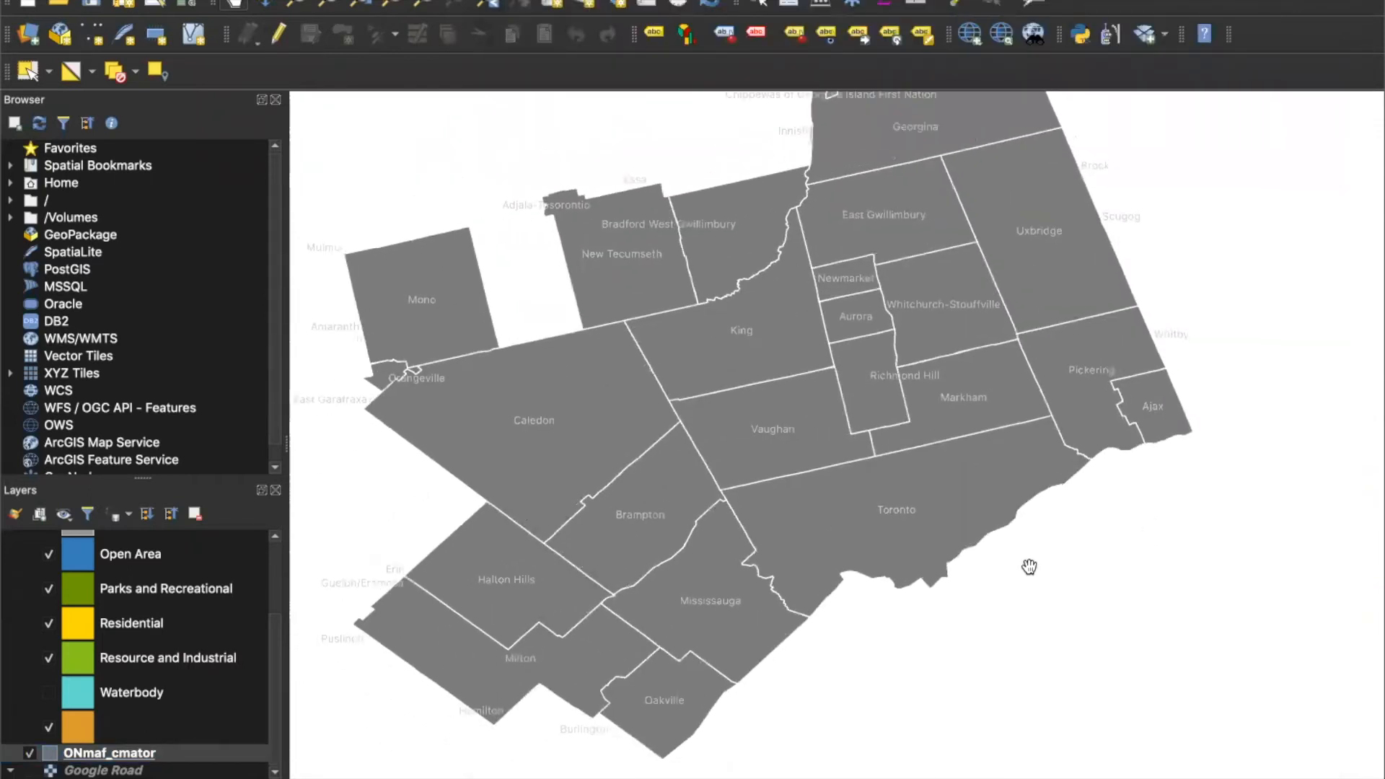
drag(902, 517, 834, 441)
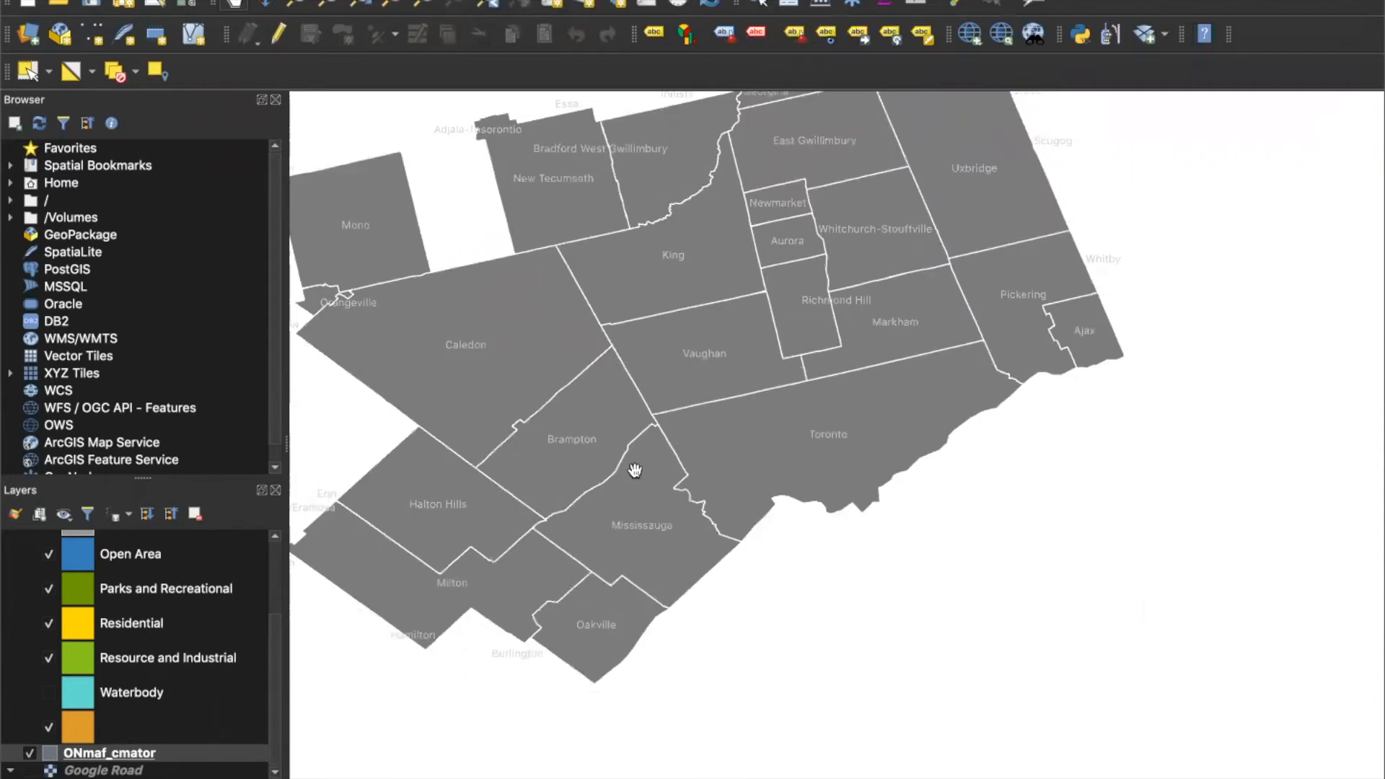
drag(767, 667, 885, 663)
scroll(189, 686, up, 3)
scroll(189, 687, down, 3)
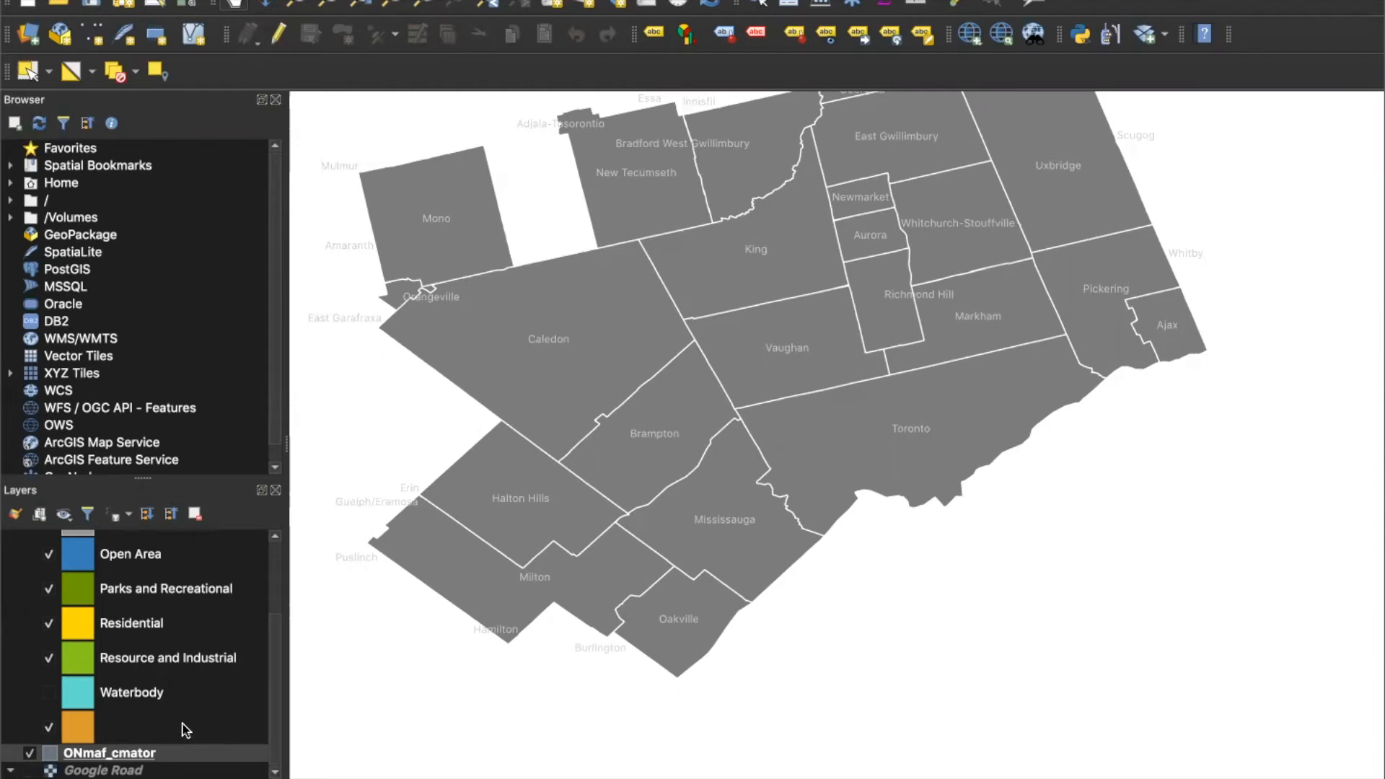
Show the Google Road basemap, set the map scale to 1:50000 and centre the view on the downtown Toronto waterfront.
click(30, 770)
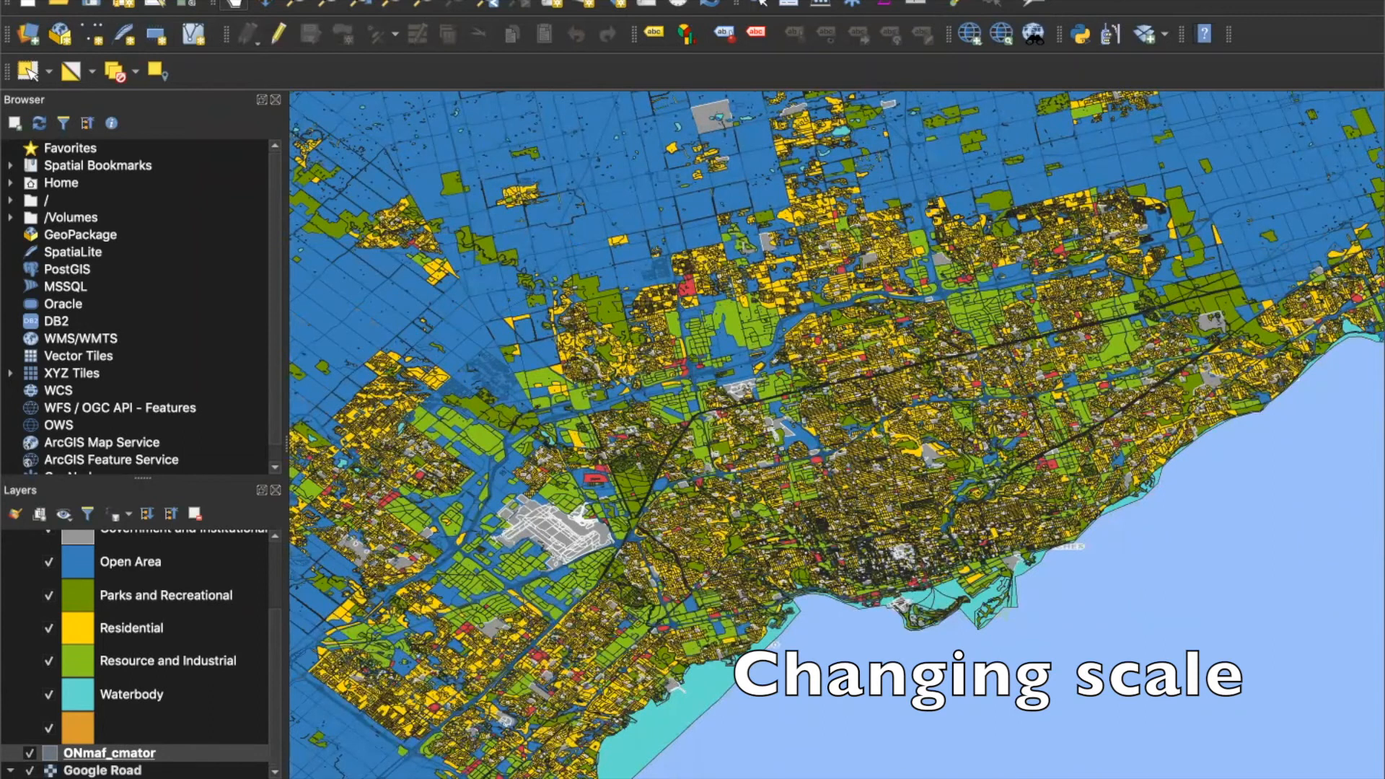
click(837, 776)
click(813, 711)
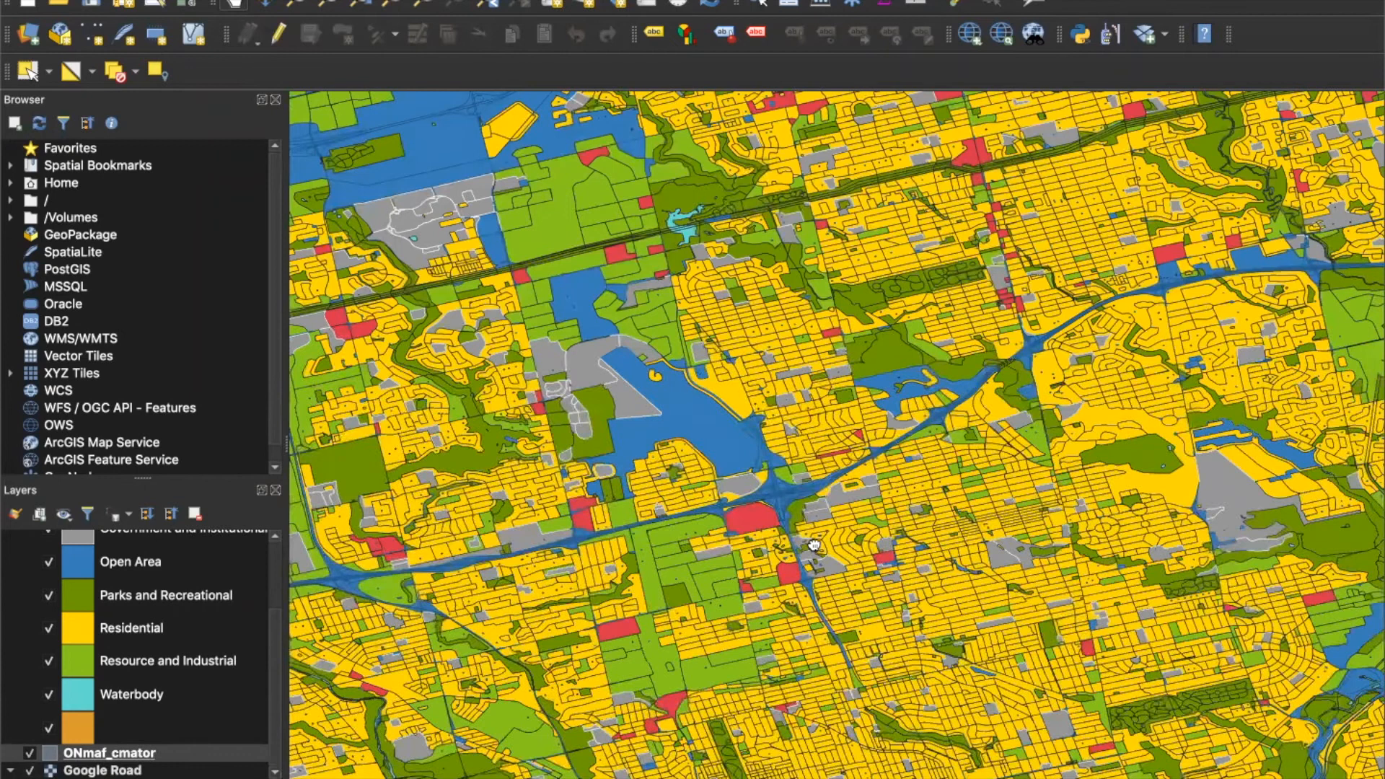
drag(813, 545, 779, 522)
drag(939, 630, 728, 458)
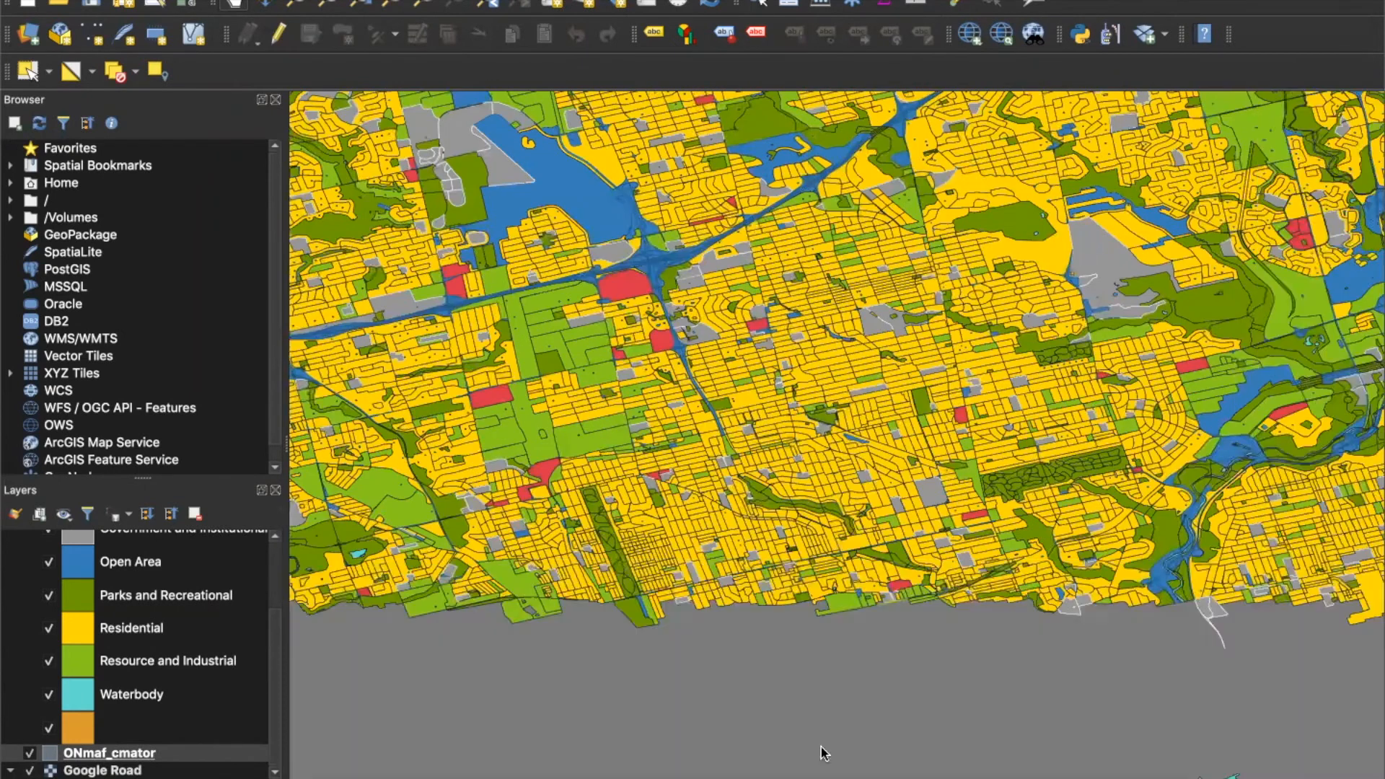
drag(824, 753, 615, 594)
Try the map at 1:2500 scale and then set it to 1:100000.
click(818, 773)
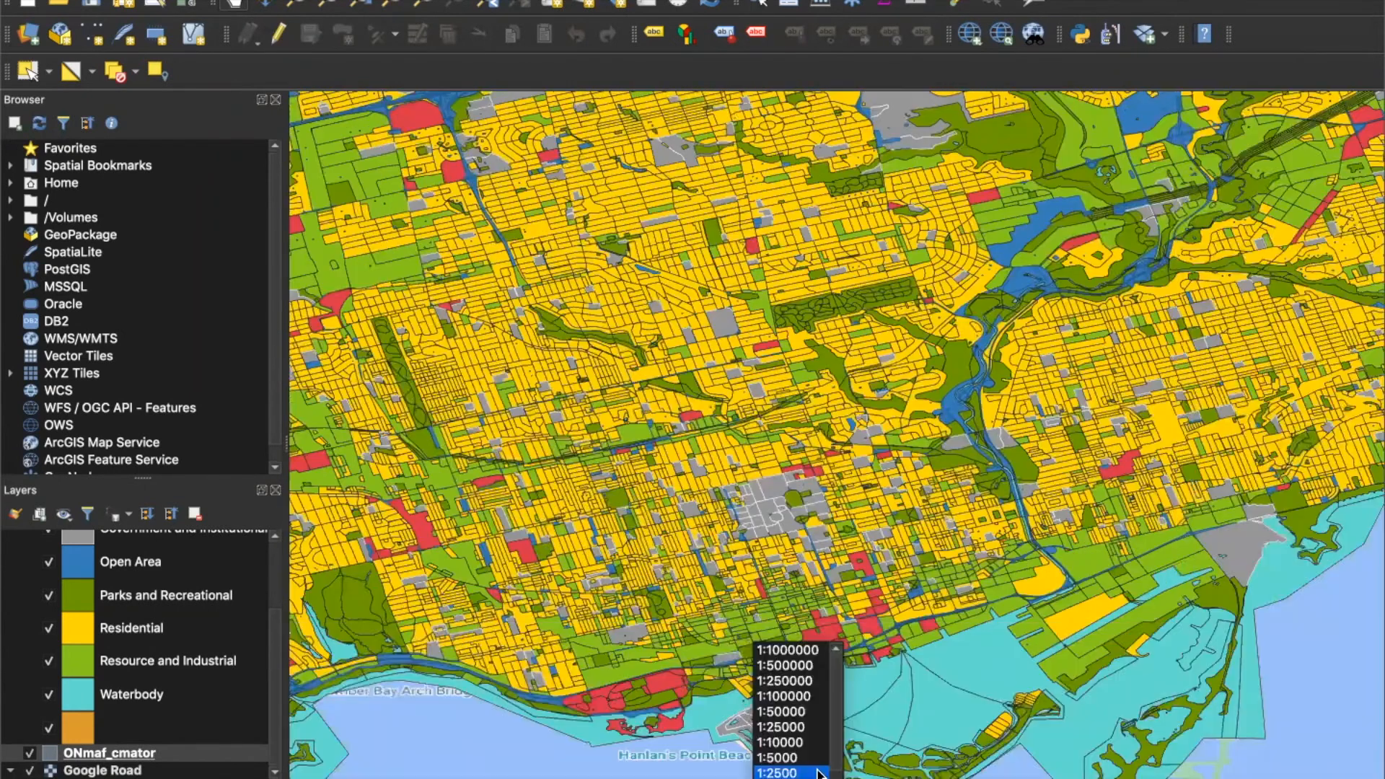
click(817, 770)
click(817, 770)
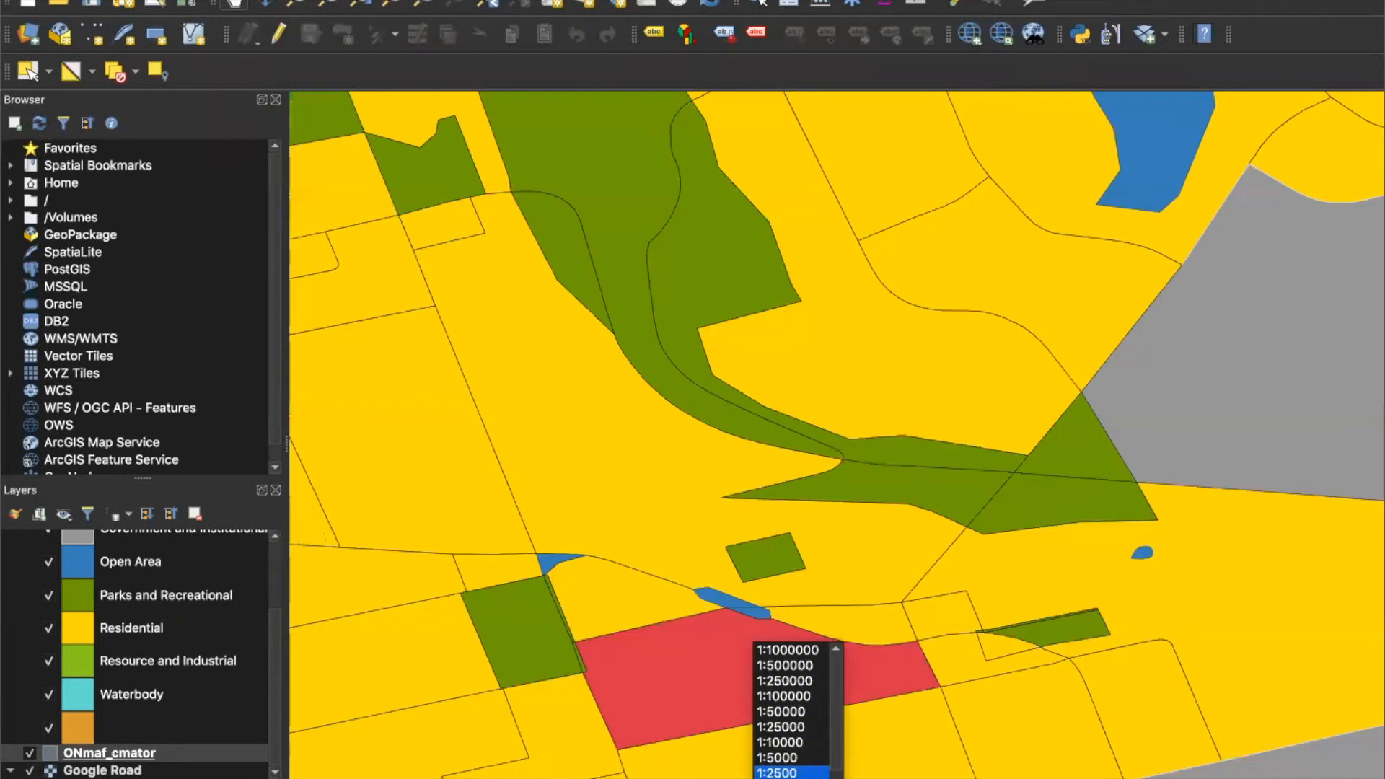
click(817, 696)
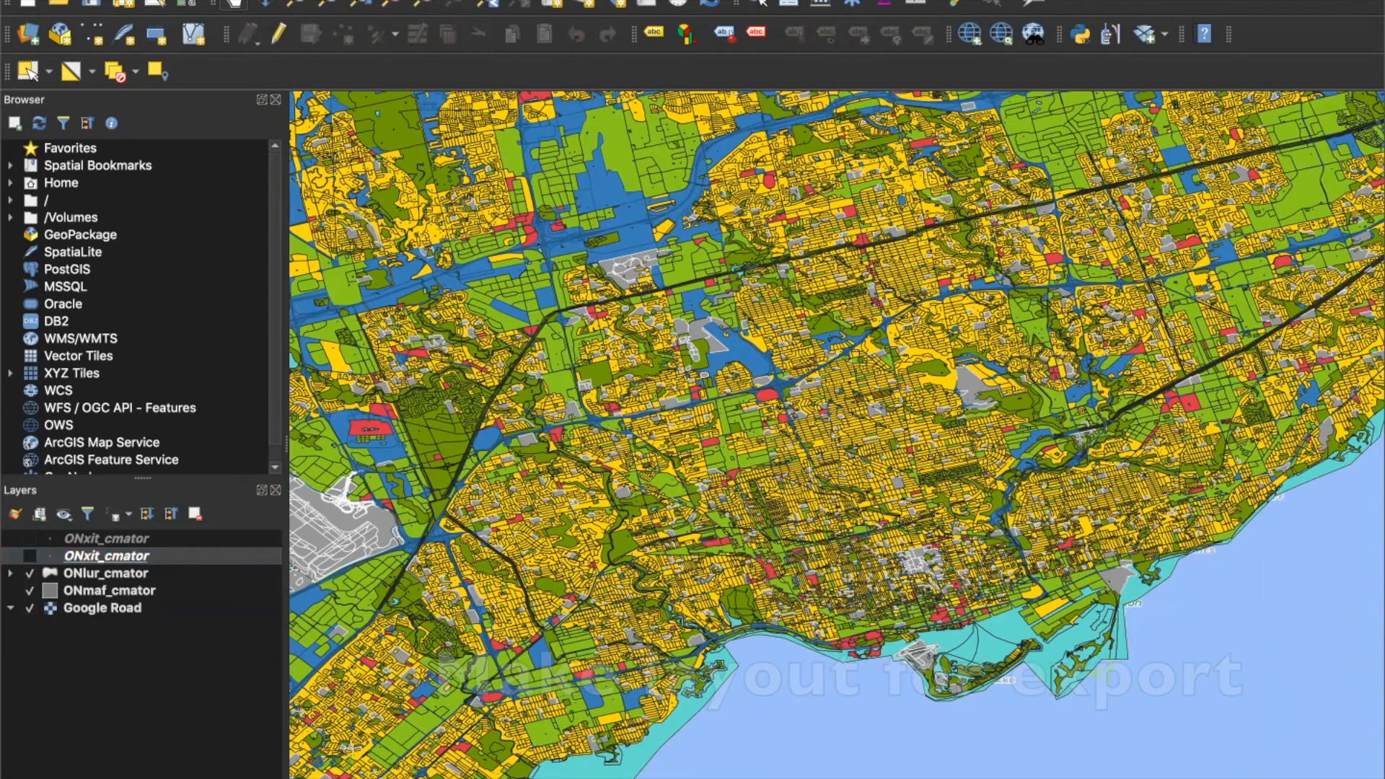
click(207, 0)
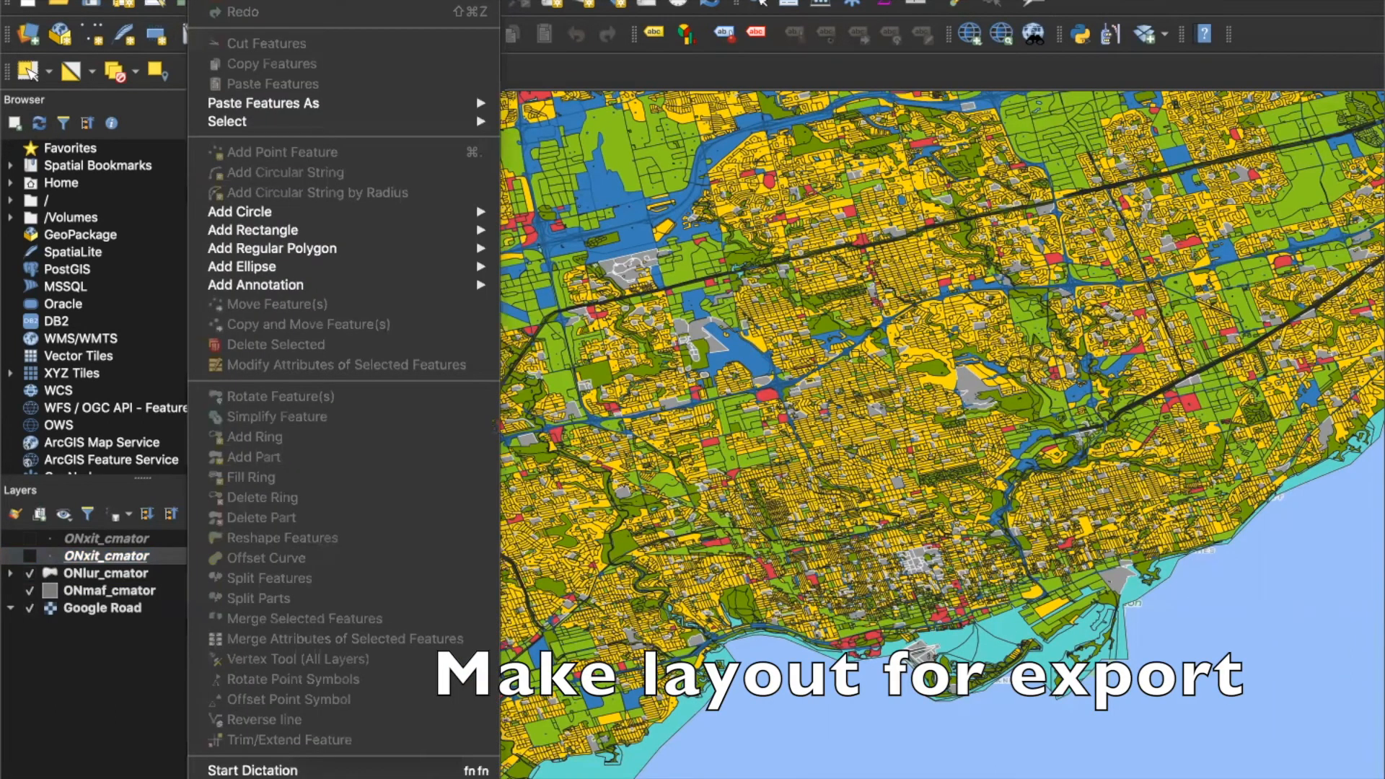
key(Escape)
click(144, 0)
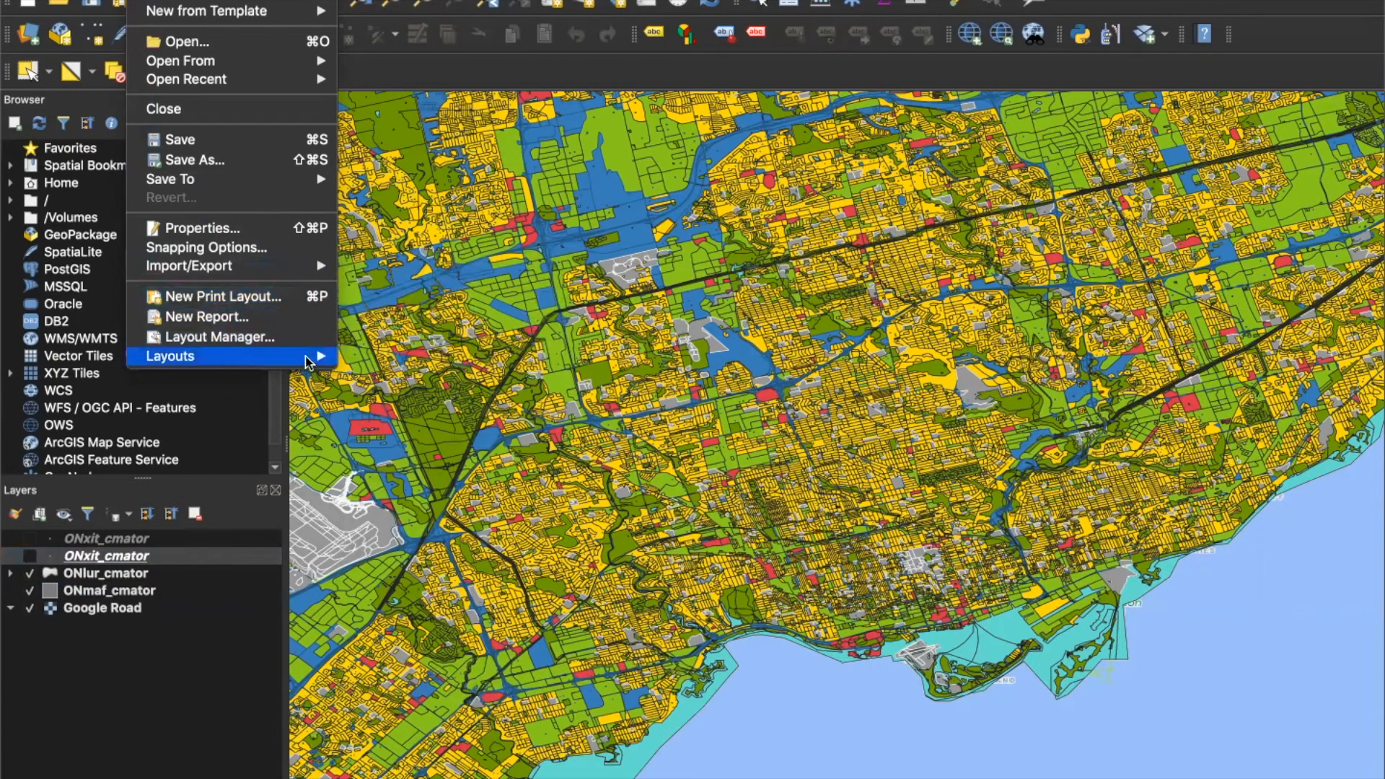
click(270, 300)
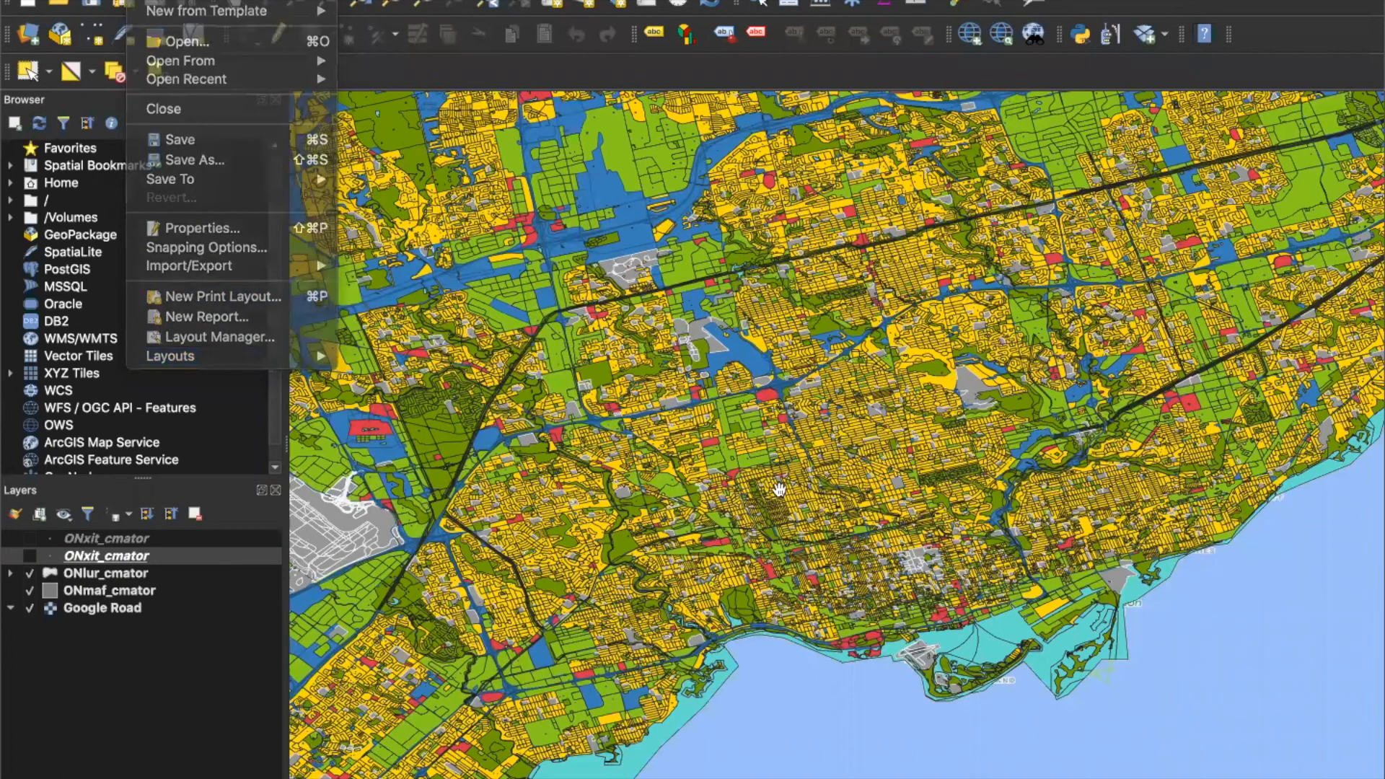
Set the map scale to 1:100000, frame the Toronto shoreline and hide the Google Road basemap.
scroll(778, 491, down, 1)
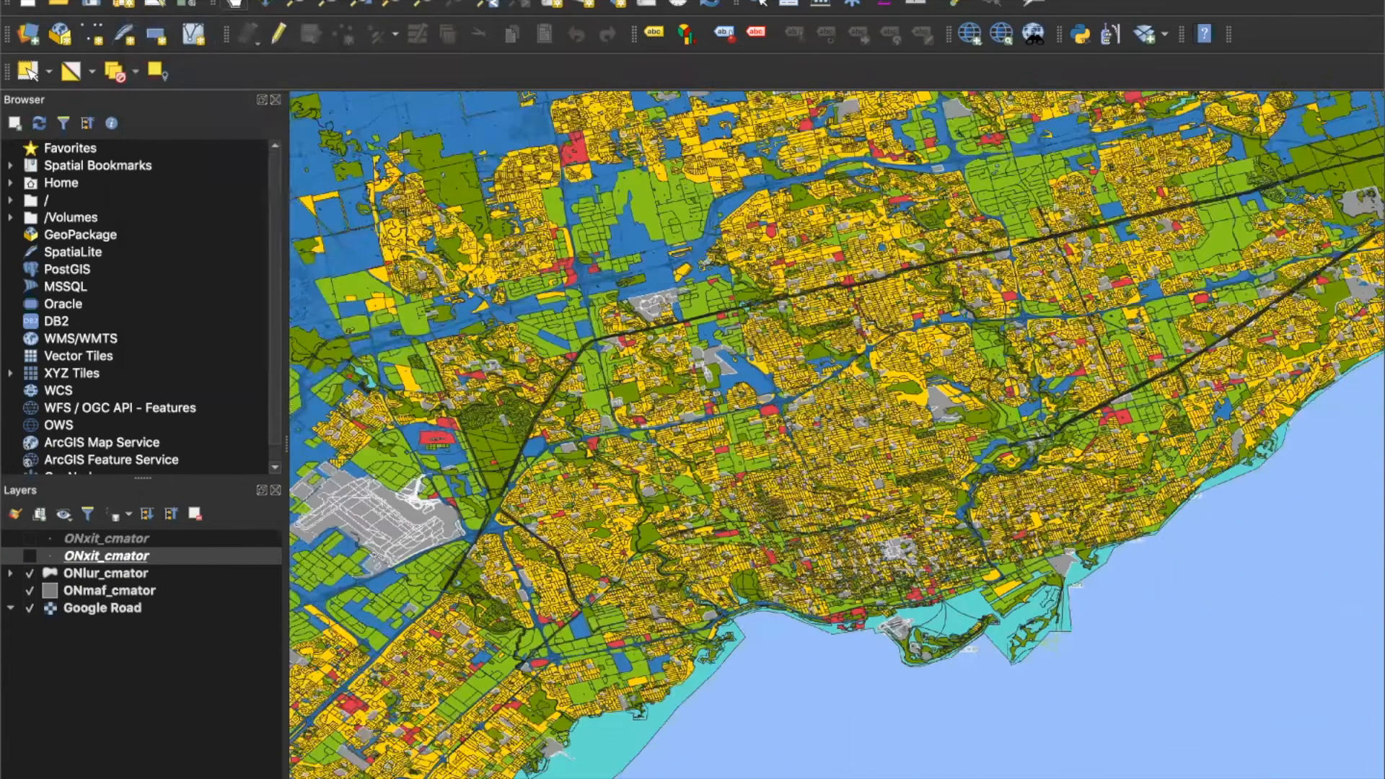
click(834, 777)
click(807, 696)
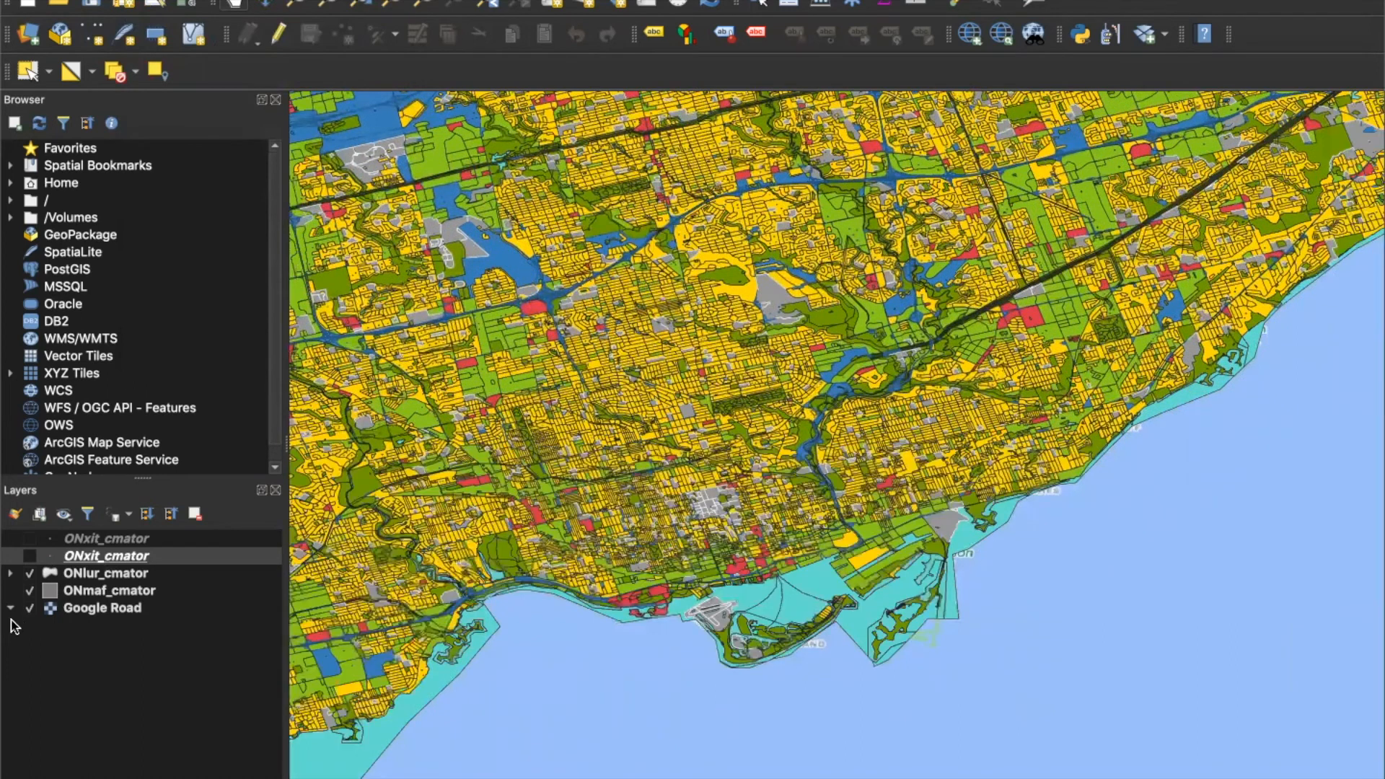
click(31, 610)
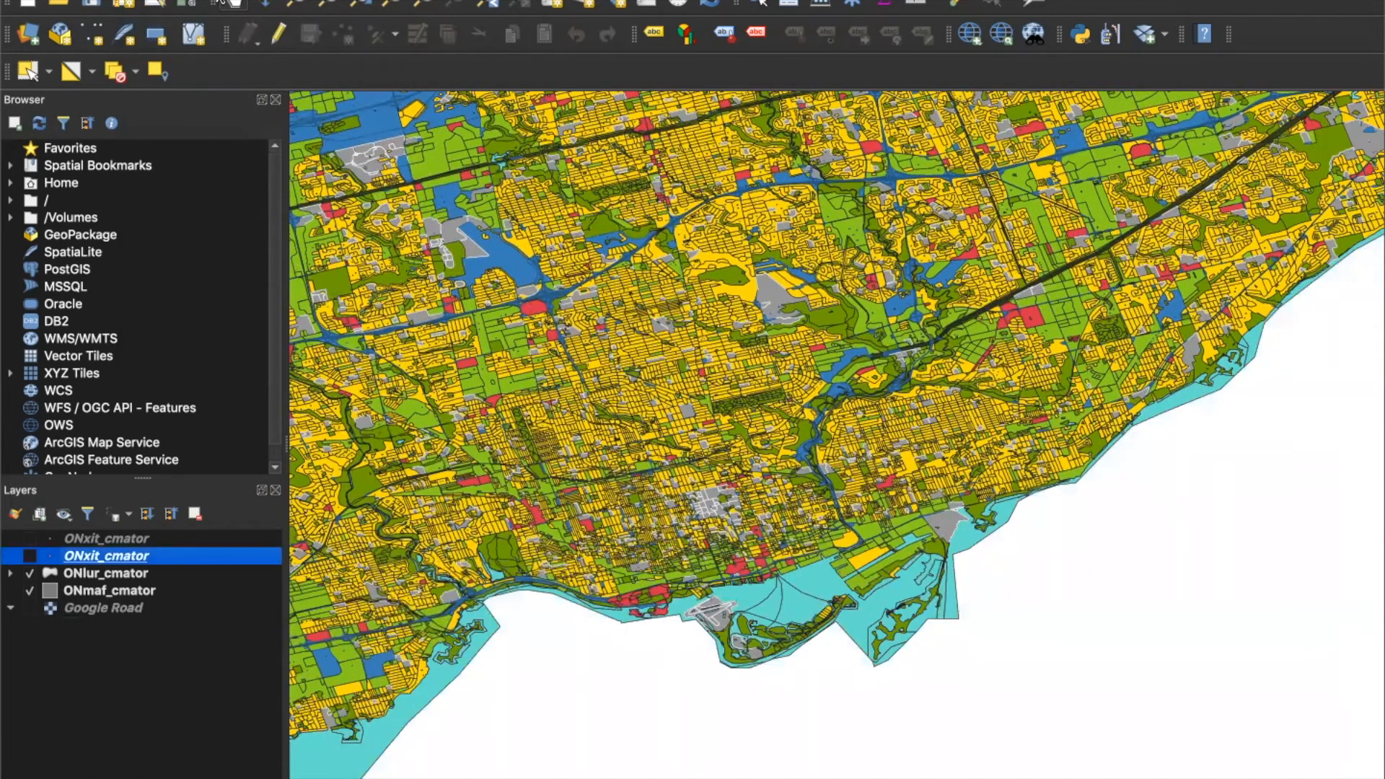
Create a new print layout titled Close Up Toronto.
click(152, 1)
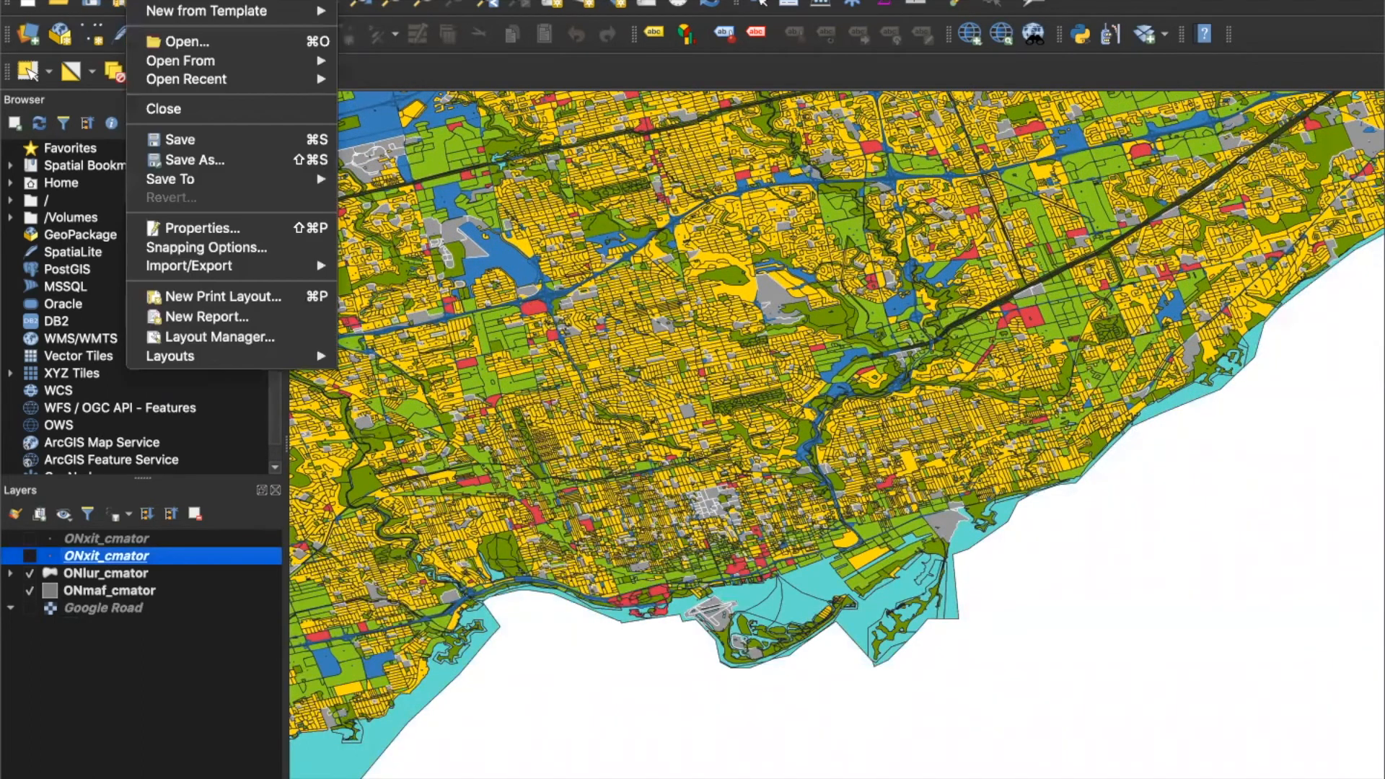
click(203, 306)
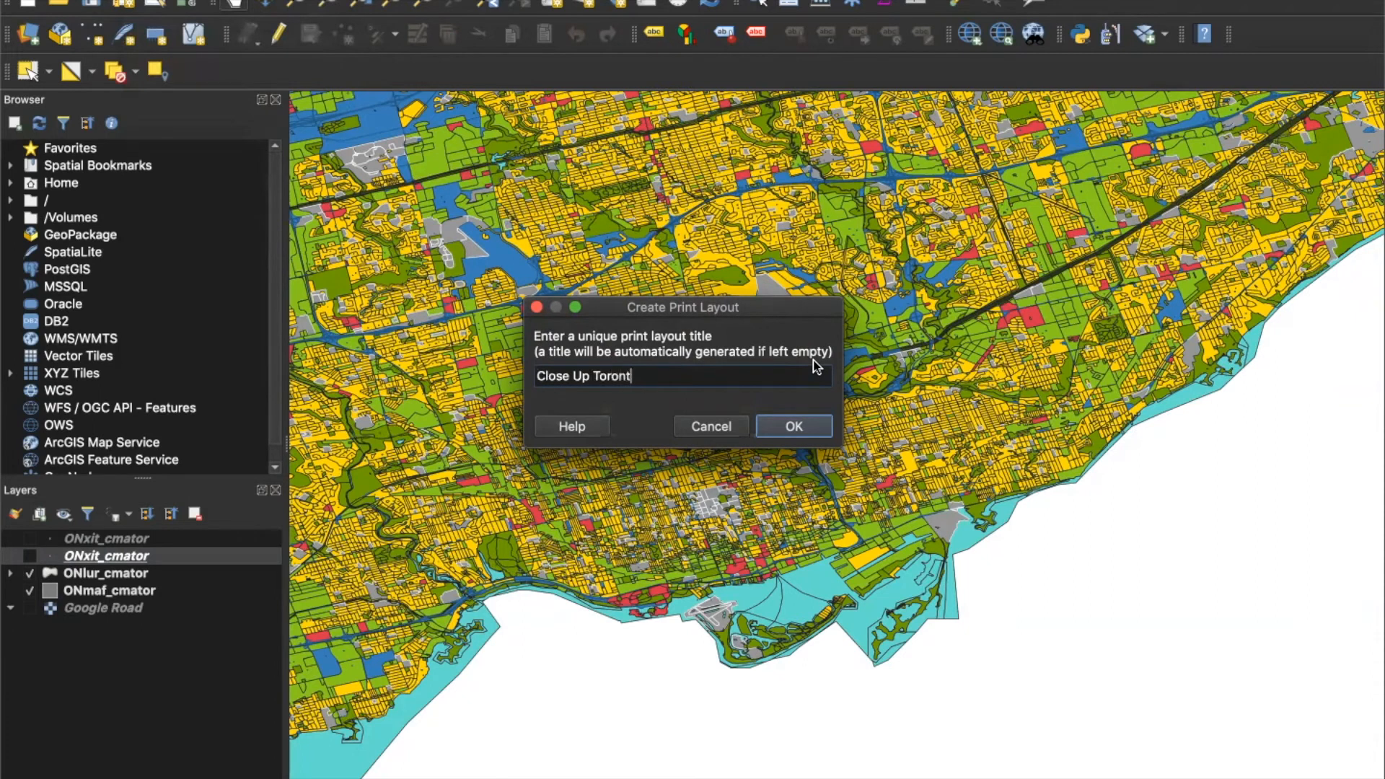
click(817, 429)
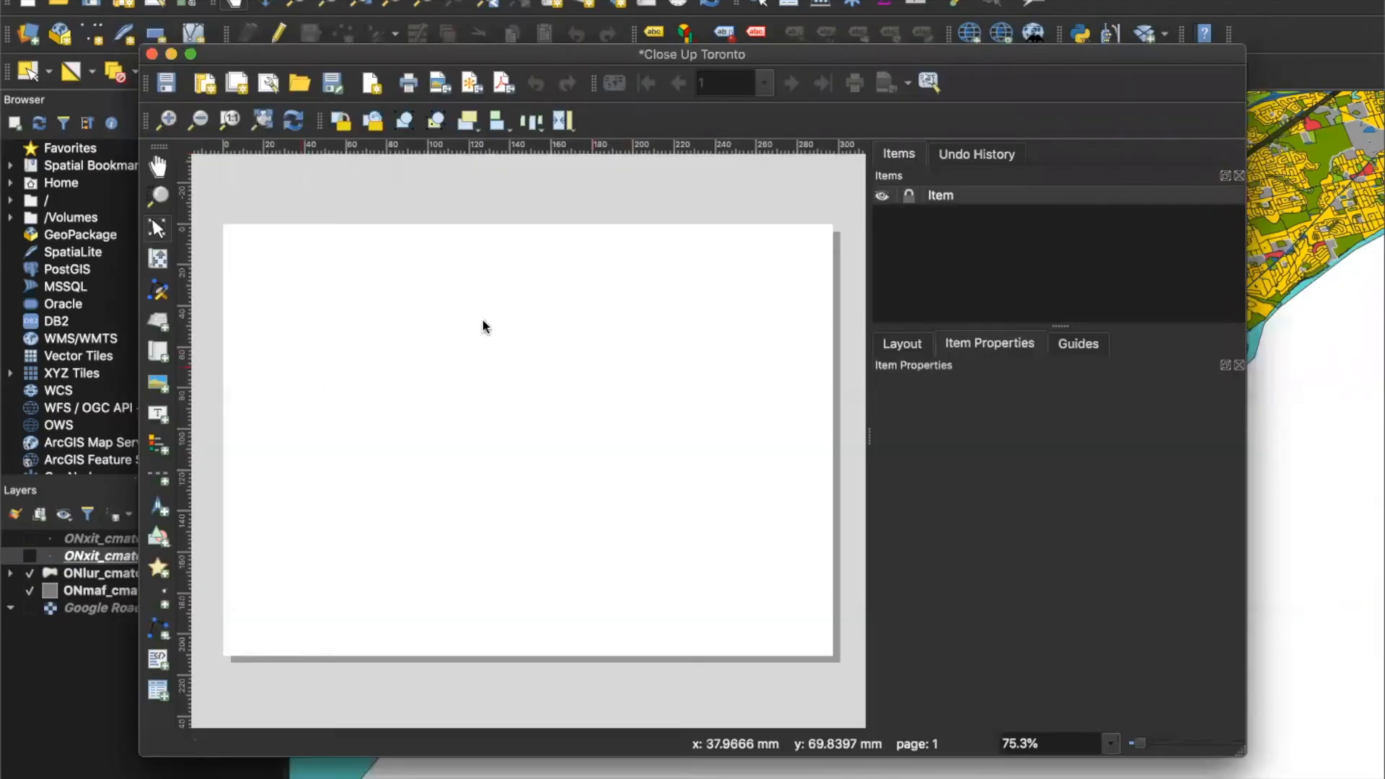
Maximize the layout window and add a map about 270 by 180 mm that fills most of the page.
click(190, 54)
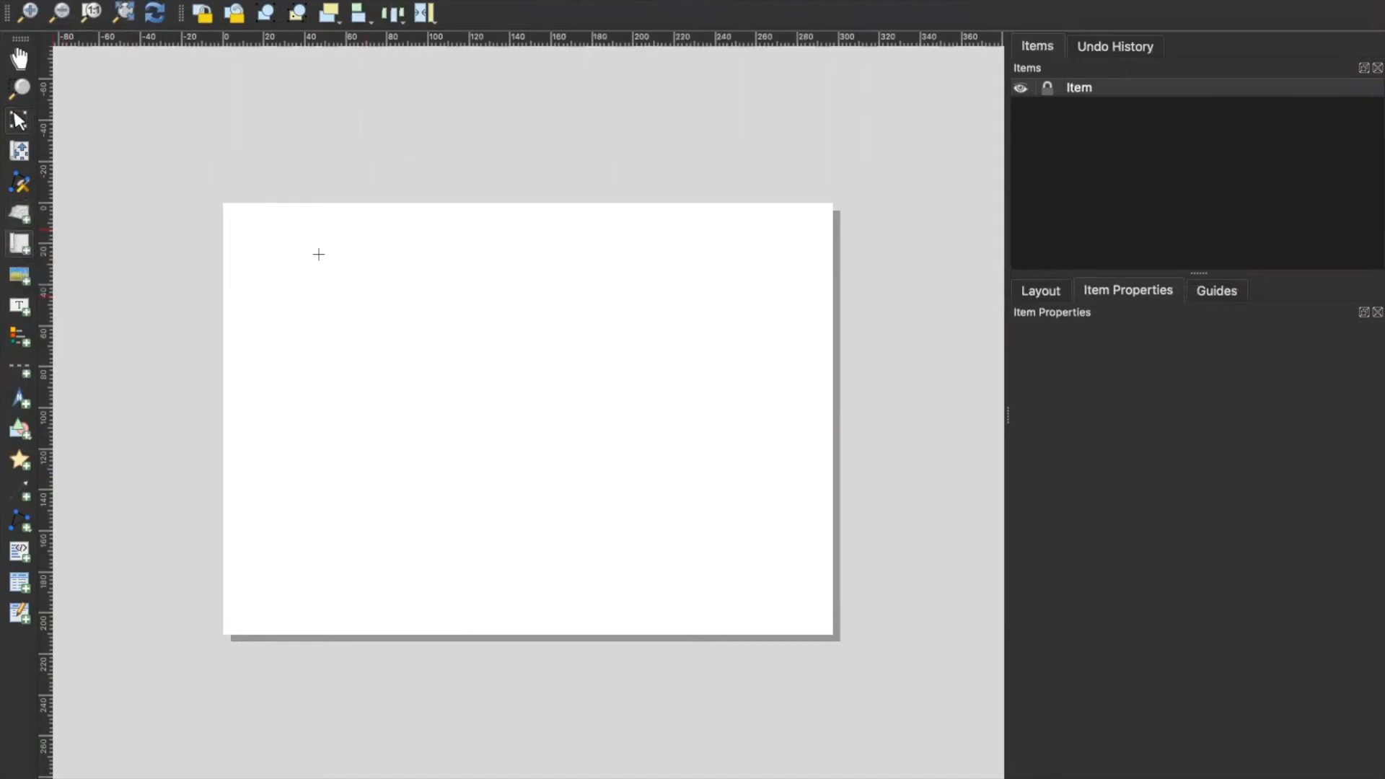
drag(271, 225, 811, 597)
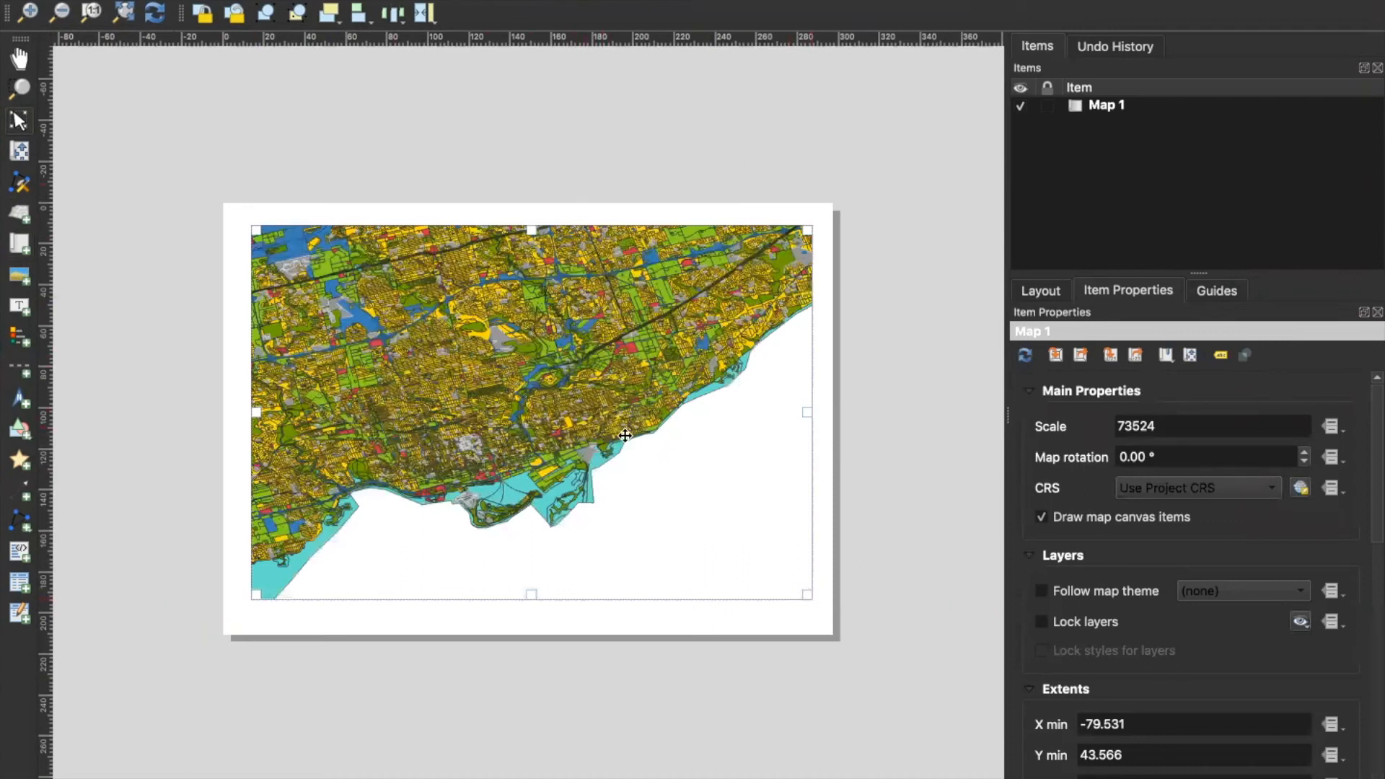
drag(756, 483, 755, 482)
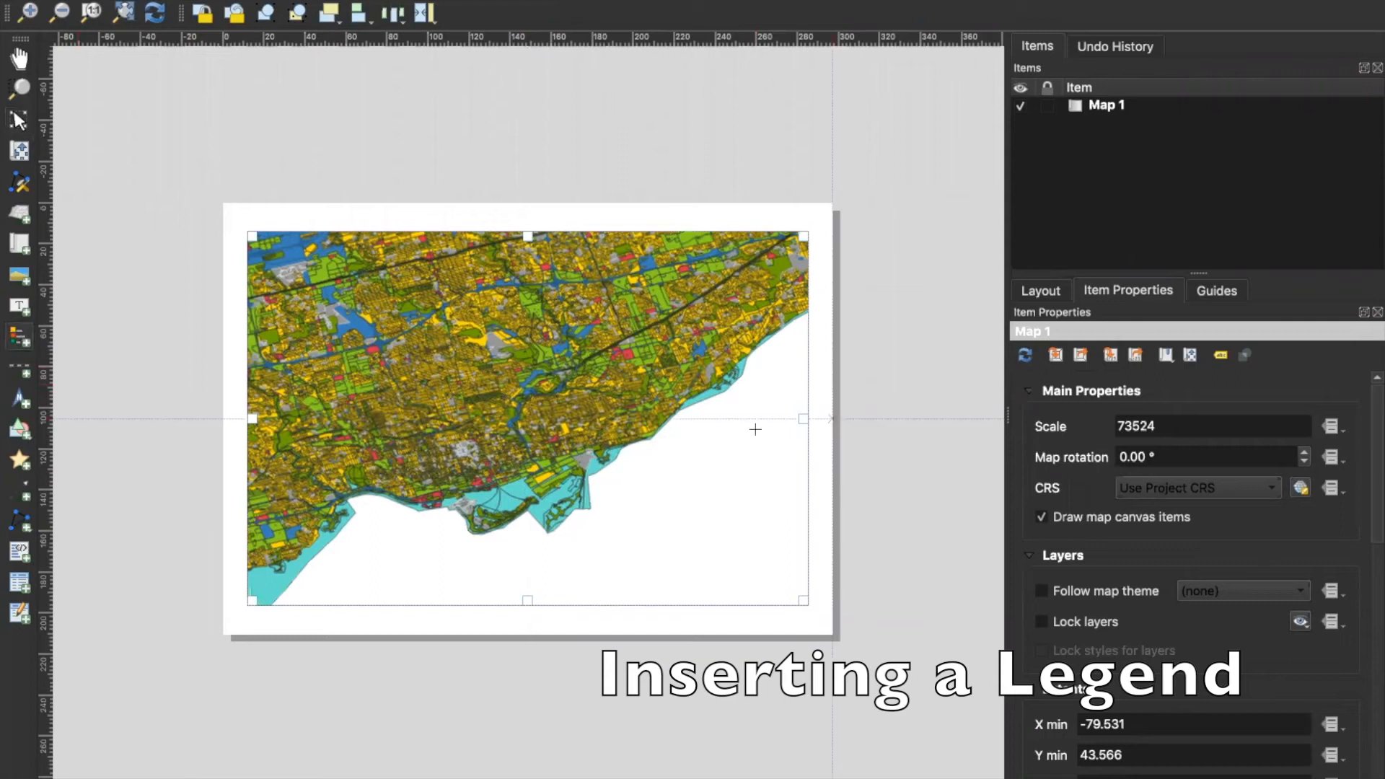
Add a legend over the empty lower-right corner of the map, shorten its frame and move it upward.
click(12, 342)
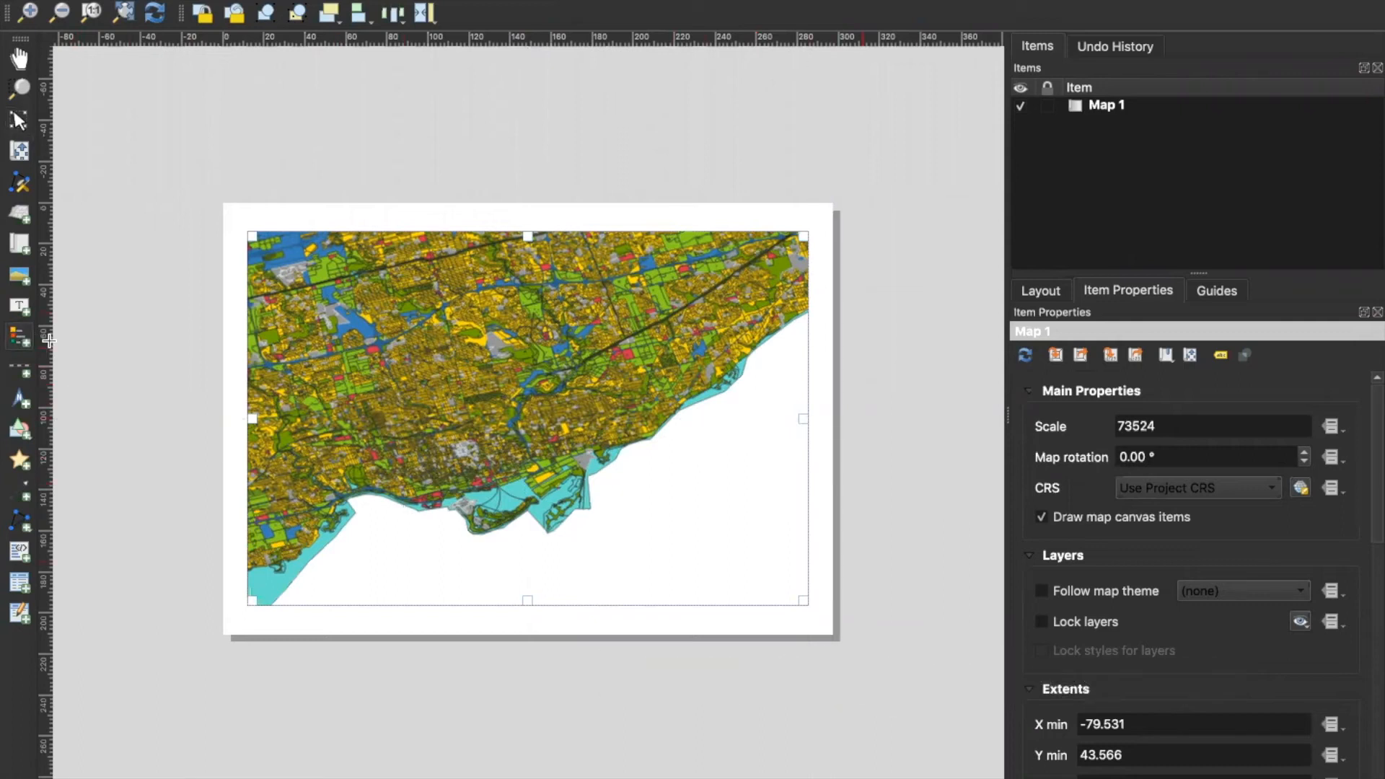
drag(695, 469, 801, 601)
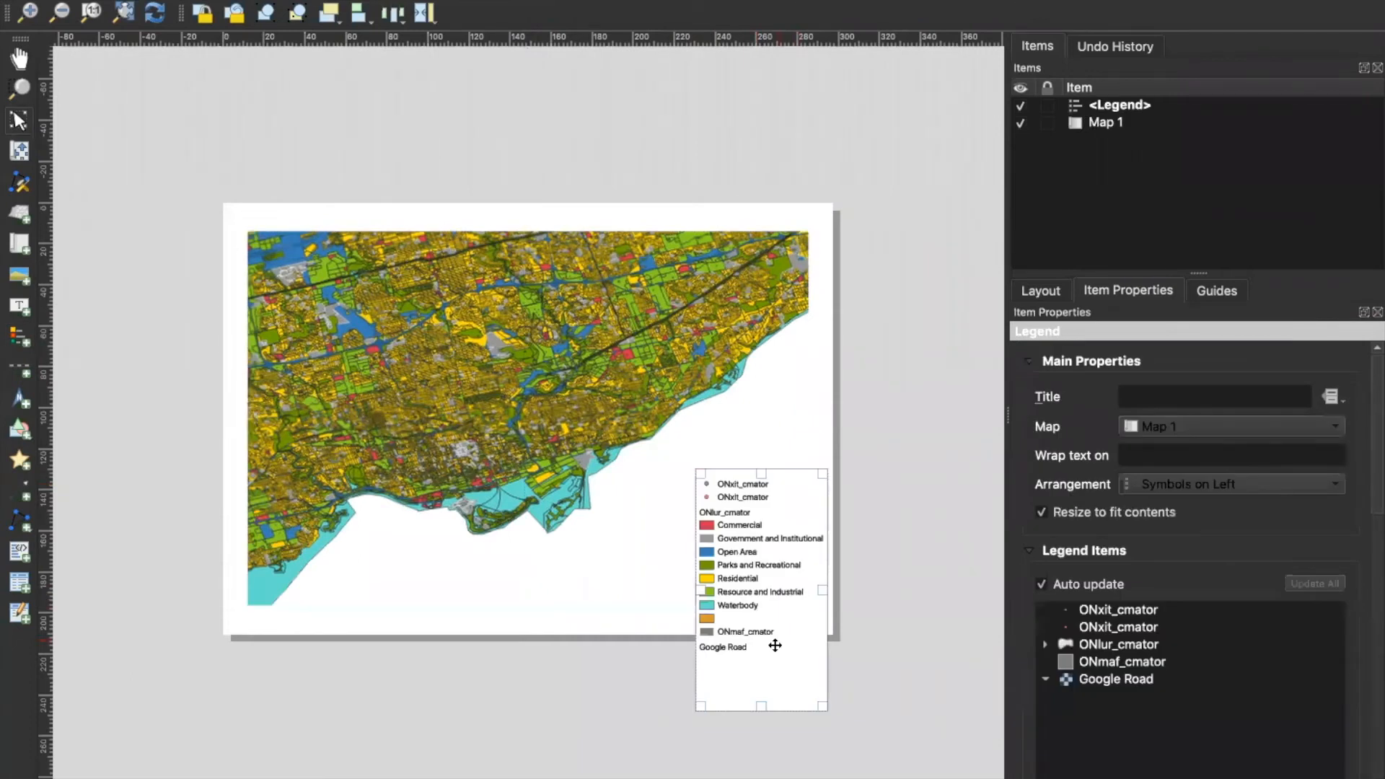
drag(757, 705, 758, 657)
drag(768, 606, 768, 545)
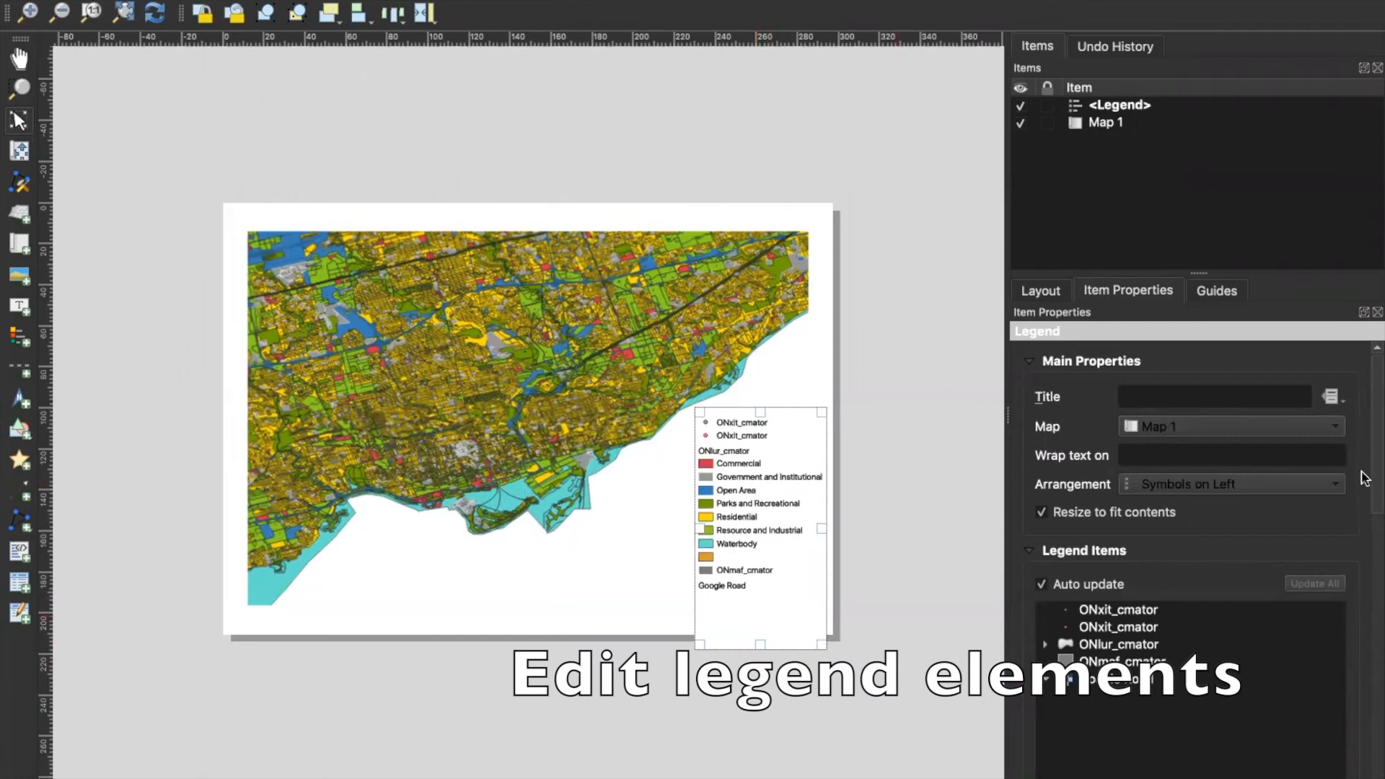
Turn off automatic updating of the legend items and remove the Google Road entry from the legend.
scroll(1374, 457, down, 5)
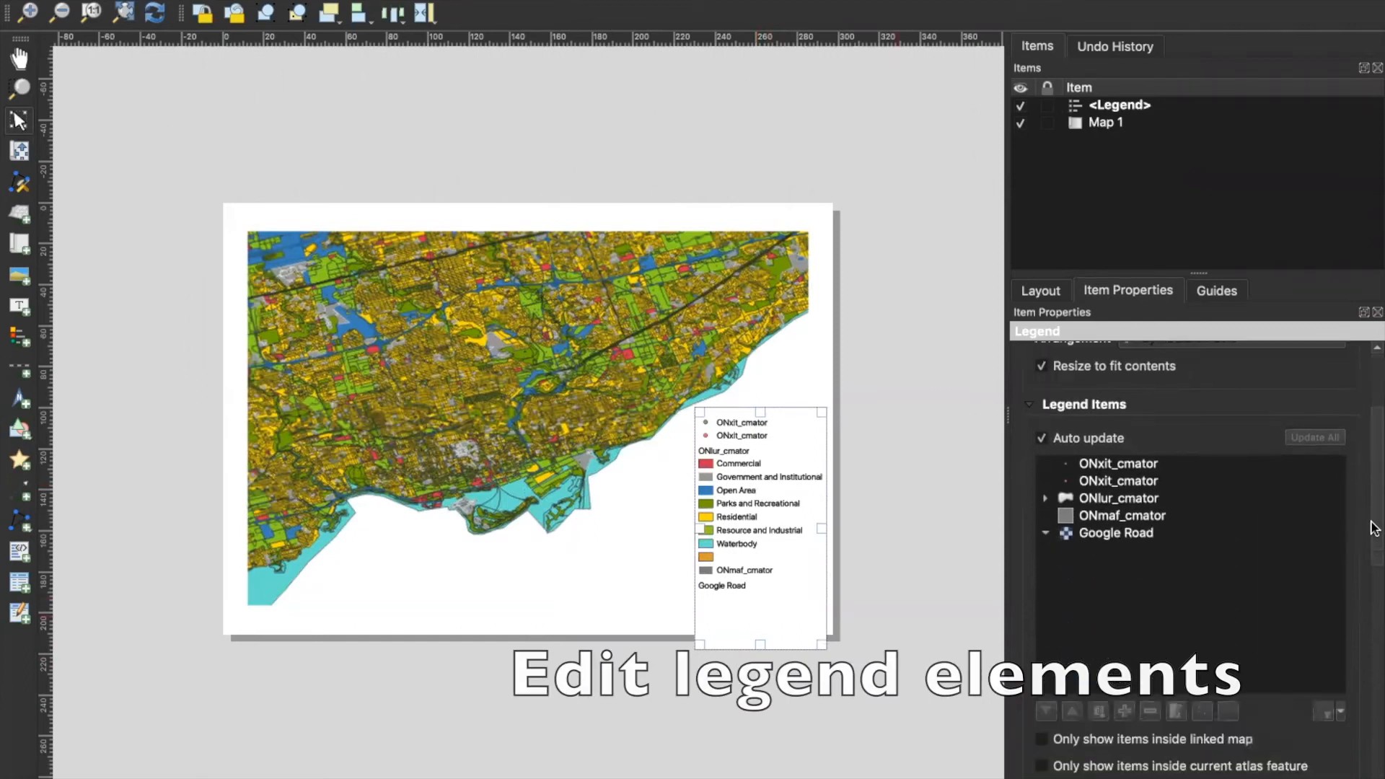
click(1105, 481)
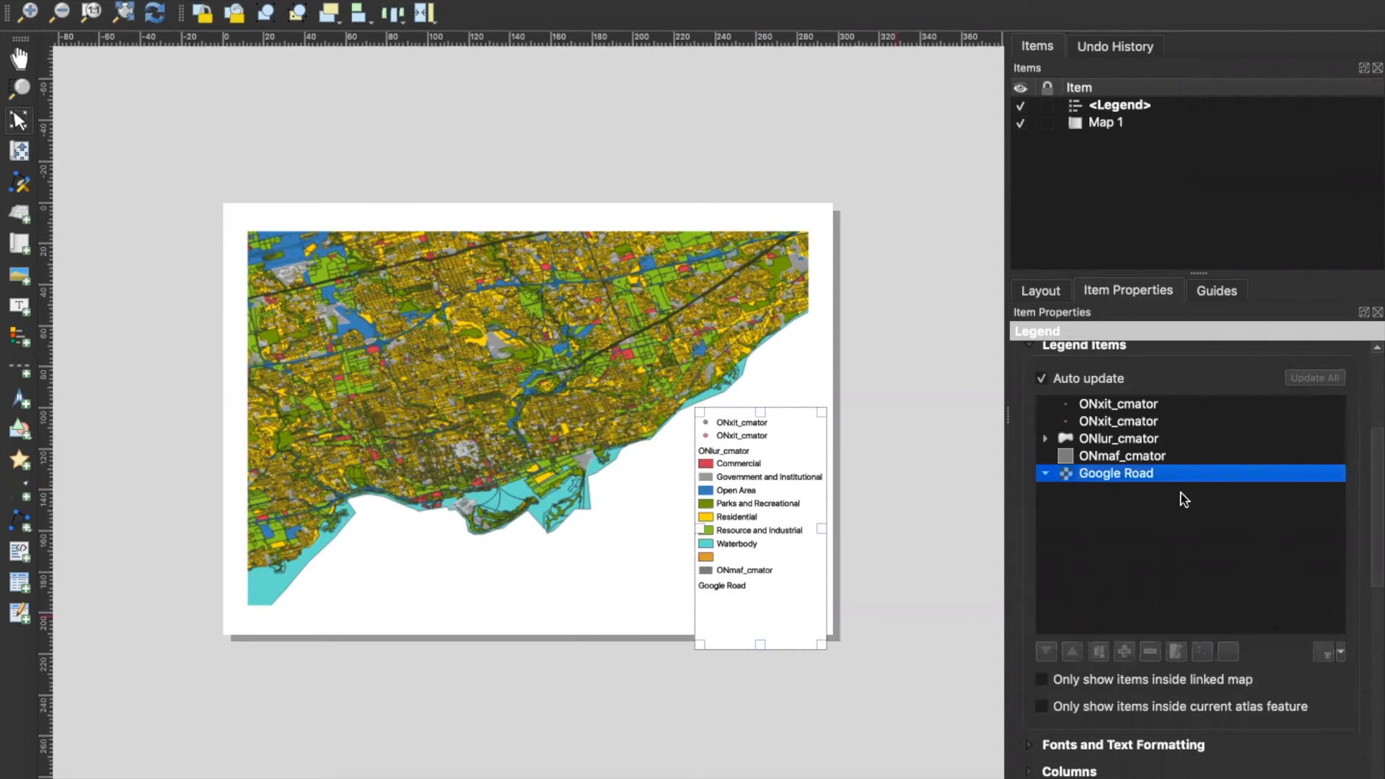
click(1097, 383)
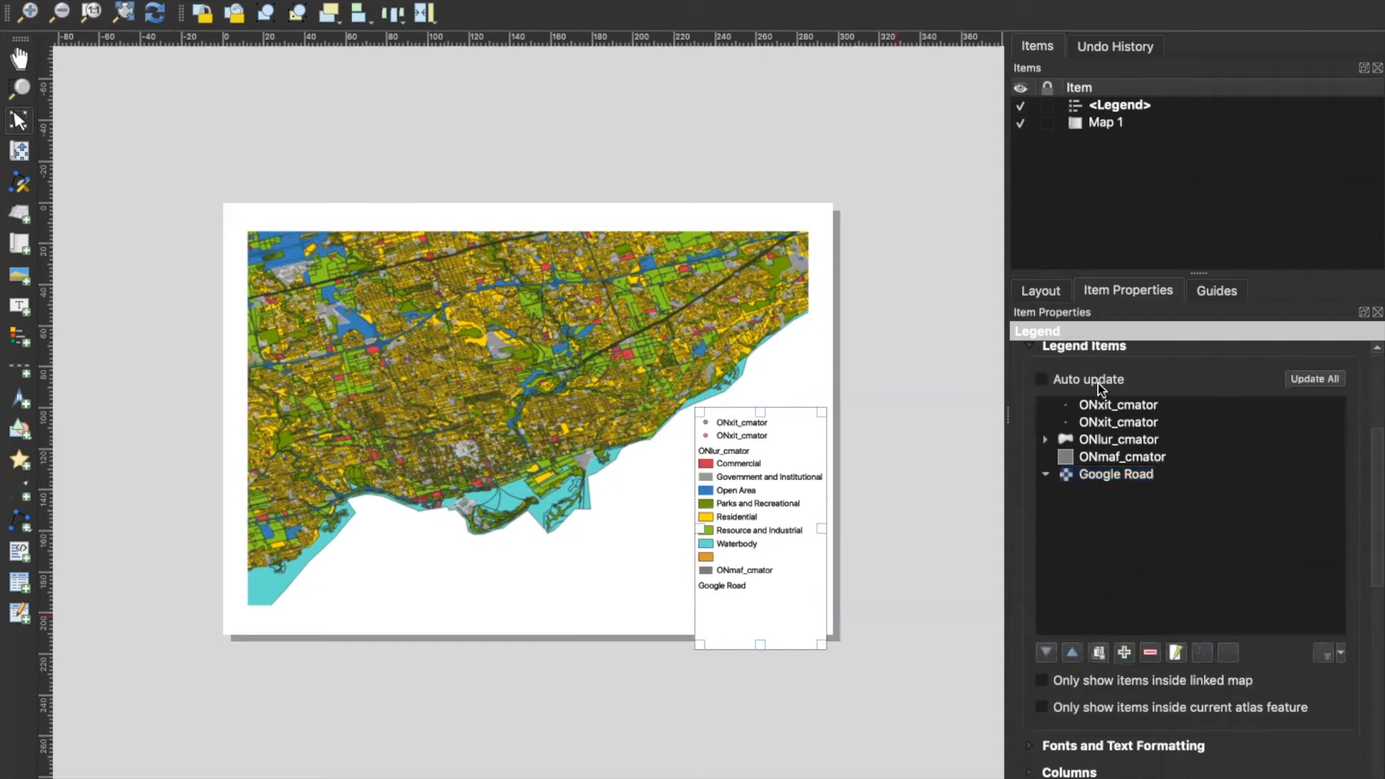
scroll(1373, 422, up, 2)
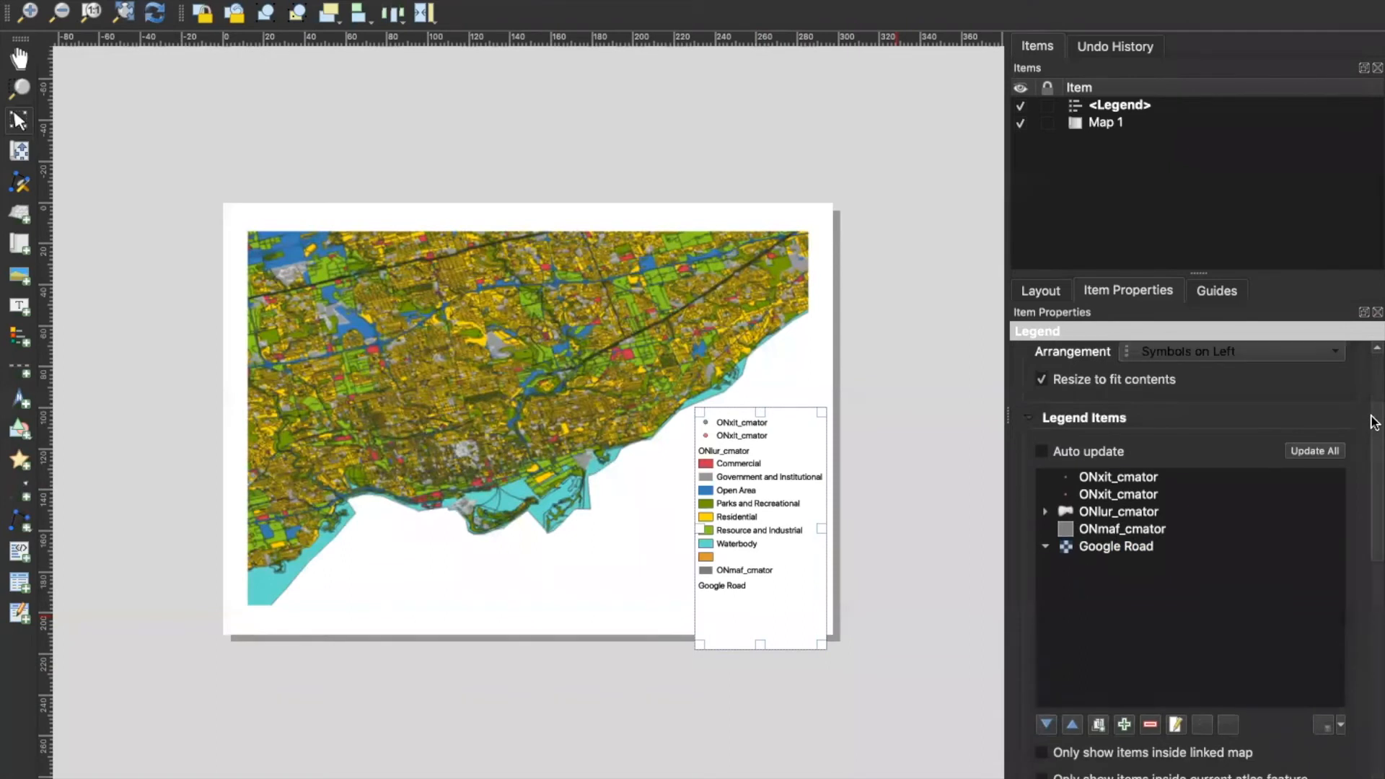
scroll(1374, 421, down, 2)
click(1135, 499)
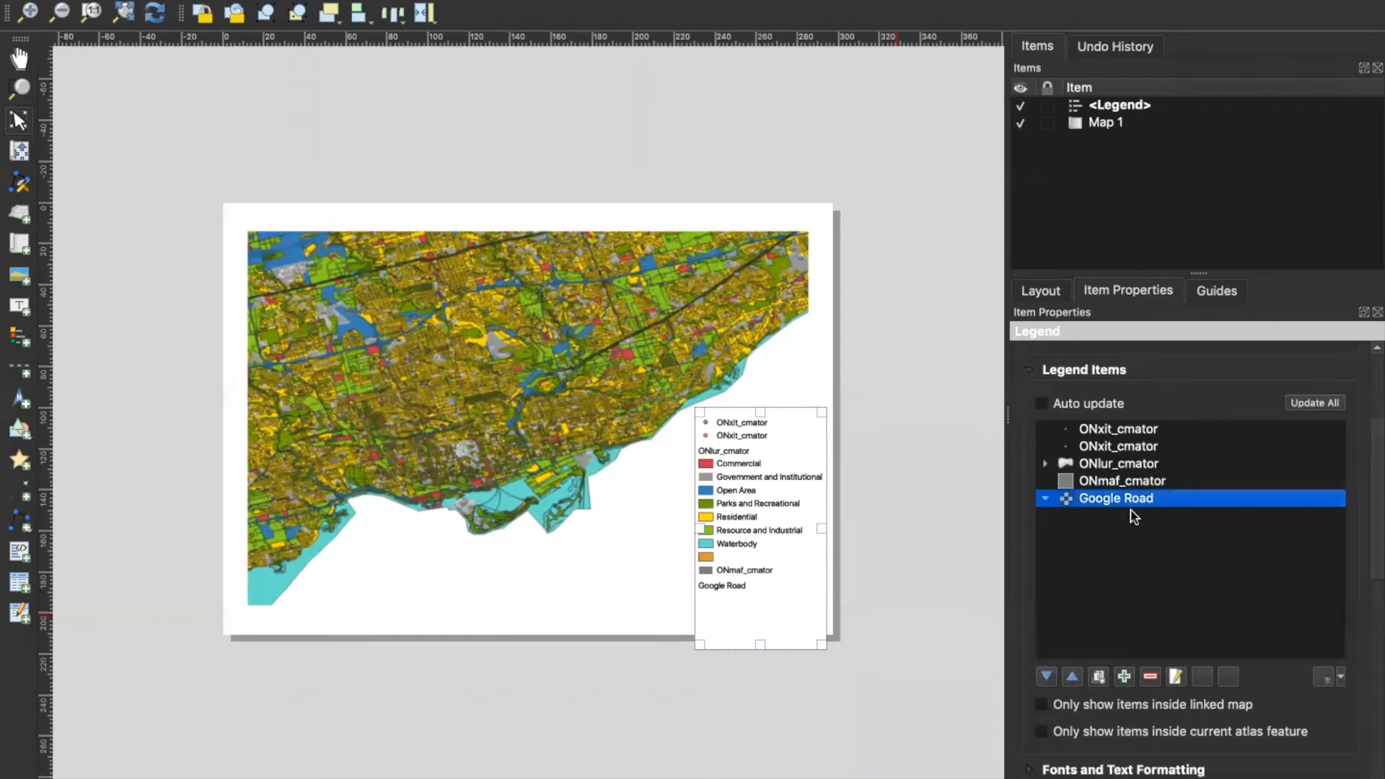
click(1146, 678)
Remove both ONxit_cmator entries from the legend.
click(1103, 482)
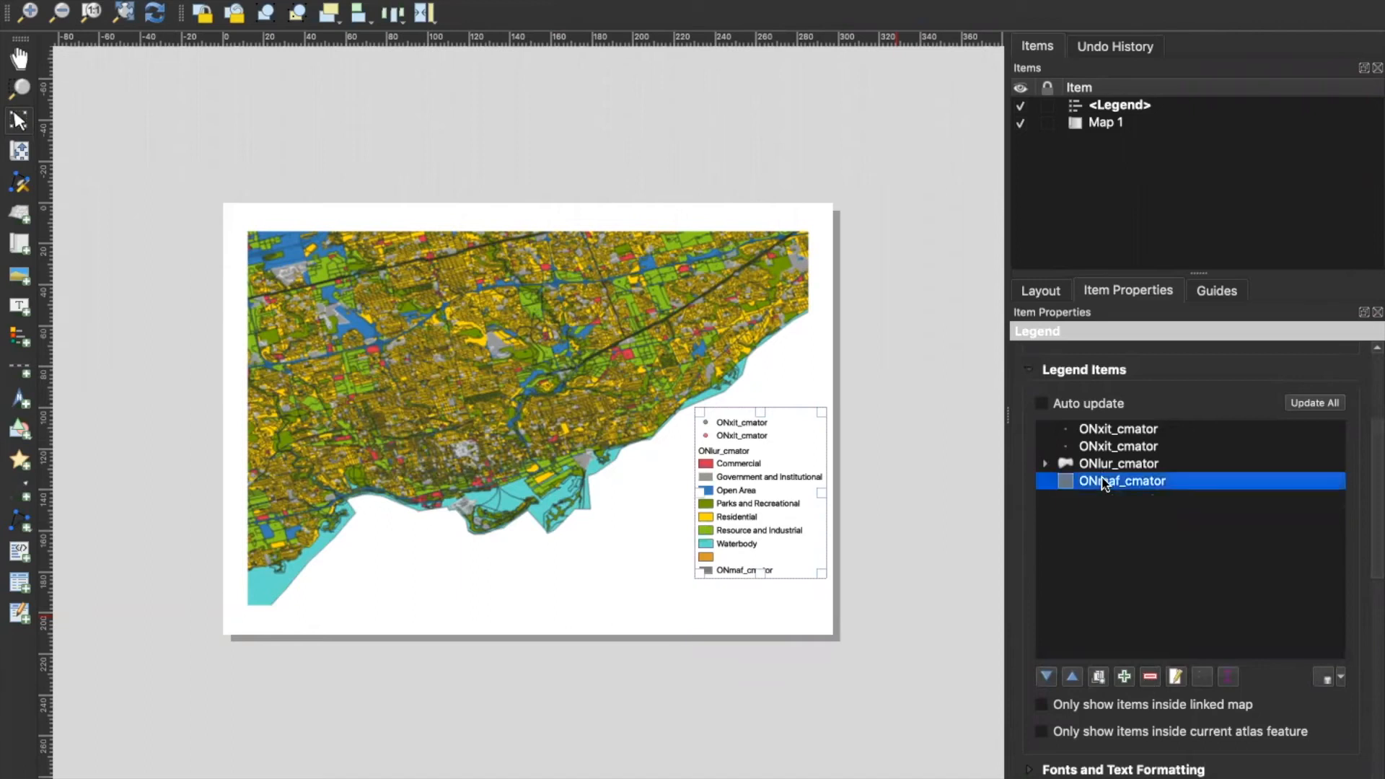
click(1046, 465)
click(1045, 465)
click(1096, 446)
click(1149, 676)
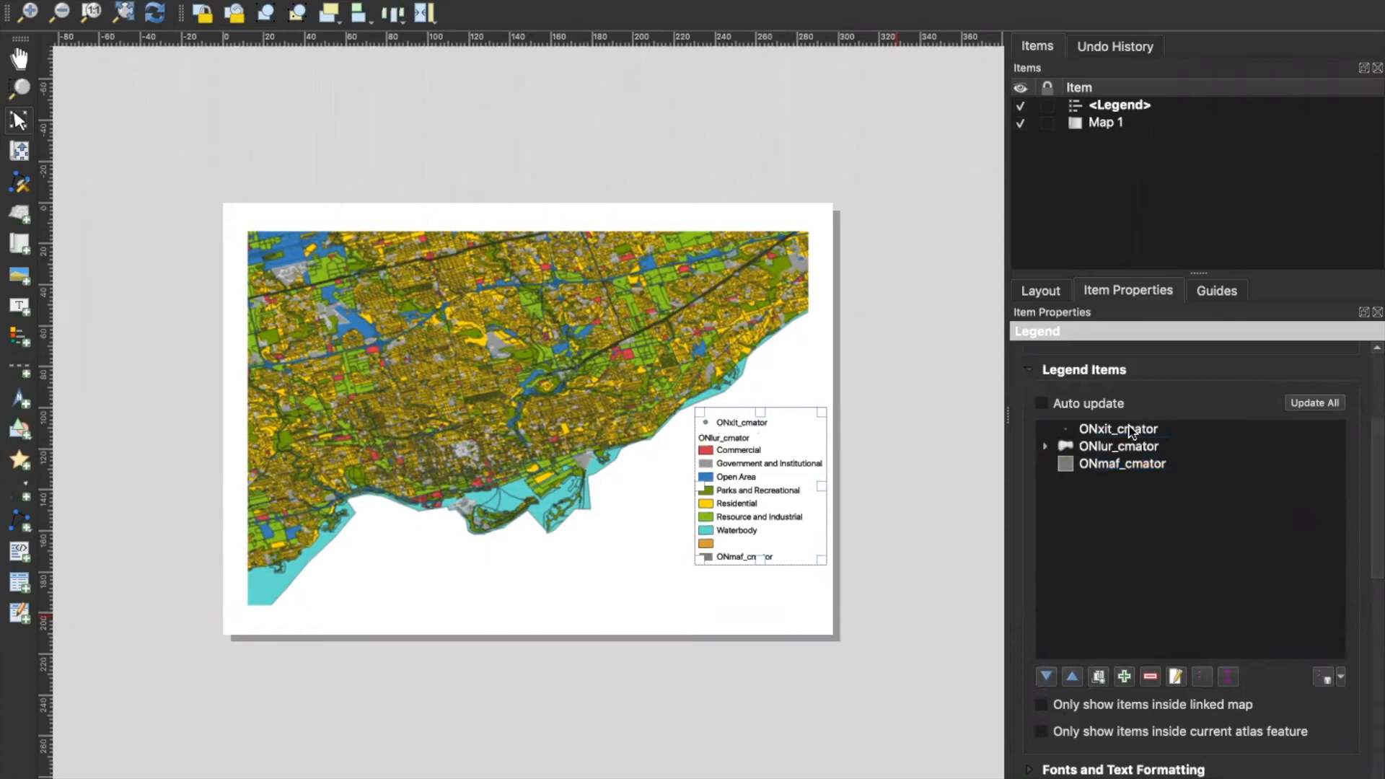
click(1131, 430)
click(1149, 677)
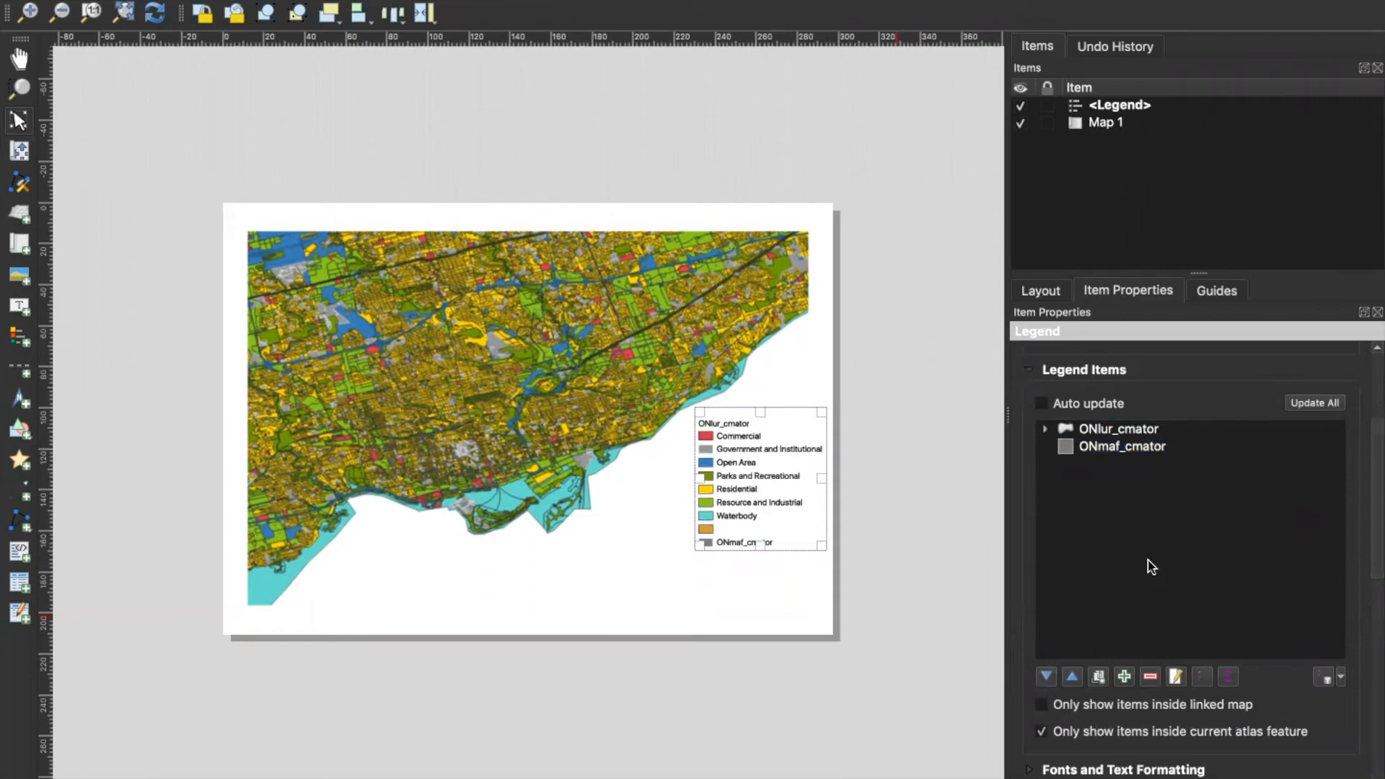
Rename the ONlur_cmator legend group to Land Uses and return to the list of legend items.
click(1044, 428)
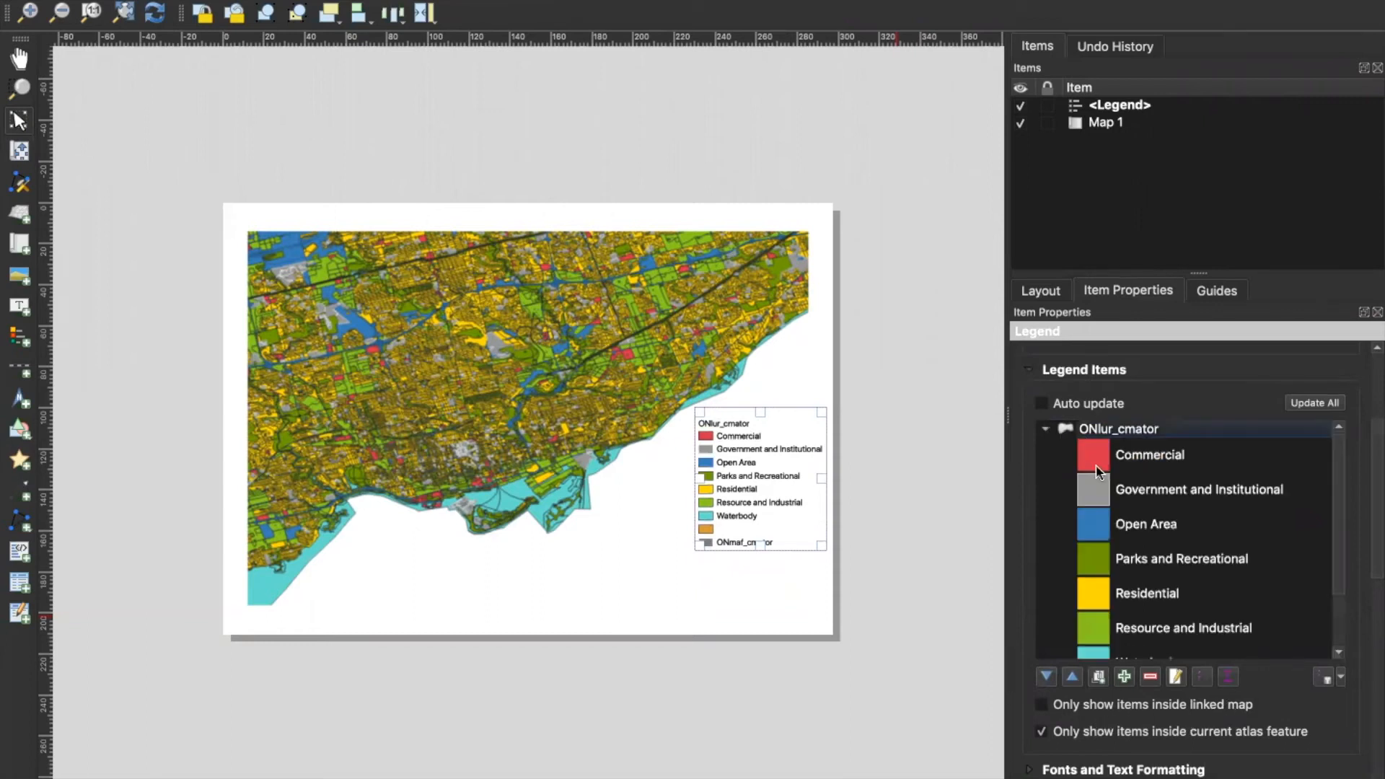
double_click(1116, 431)
drag(1108, 395, 999, 396)
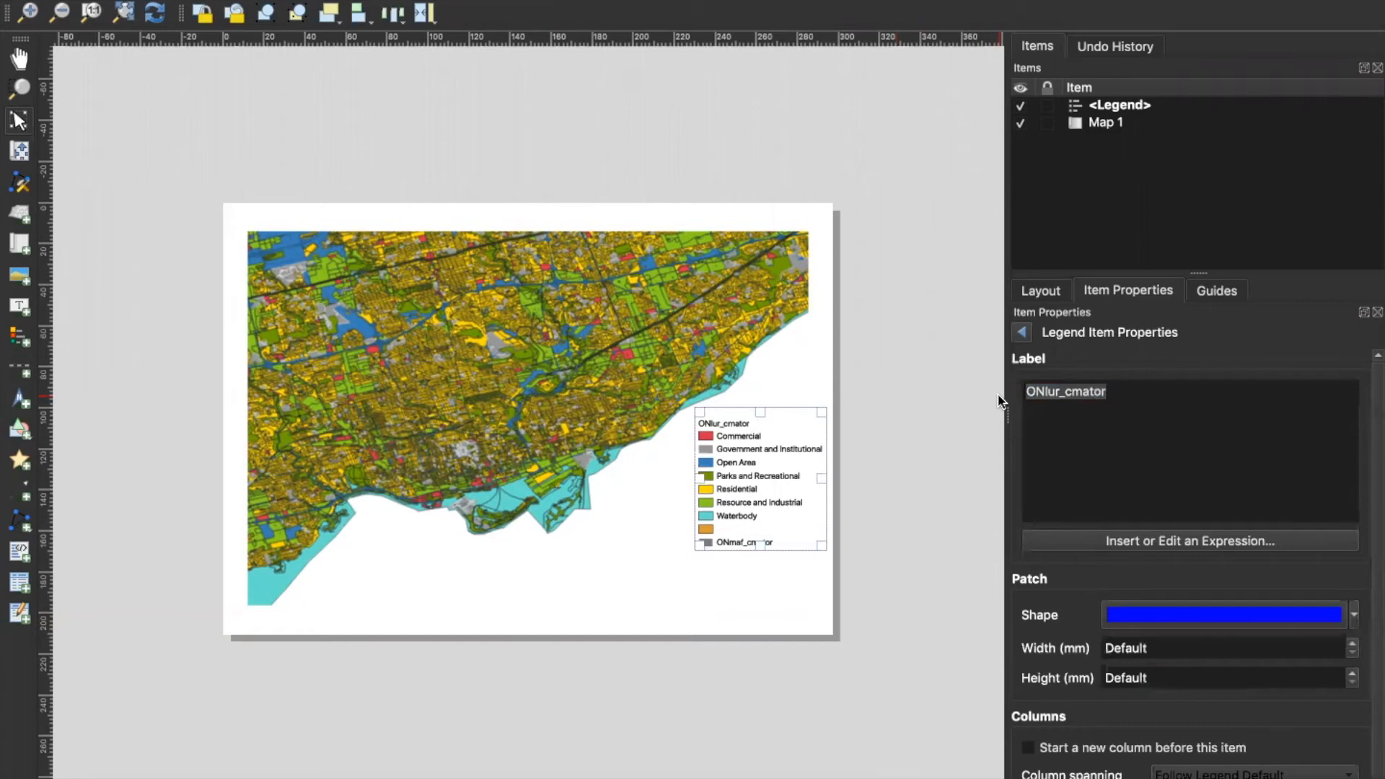
drag(1126, 396, 983, 399)
key(BackSpace)
text(Land)
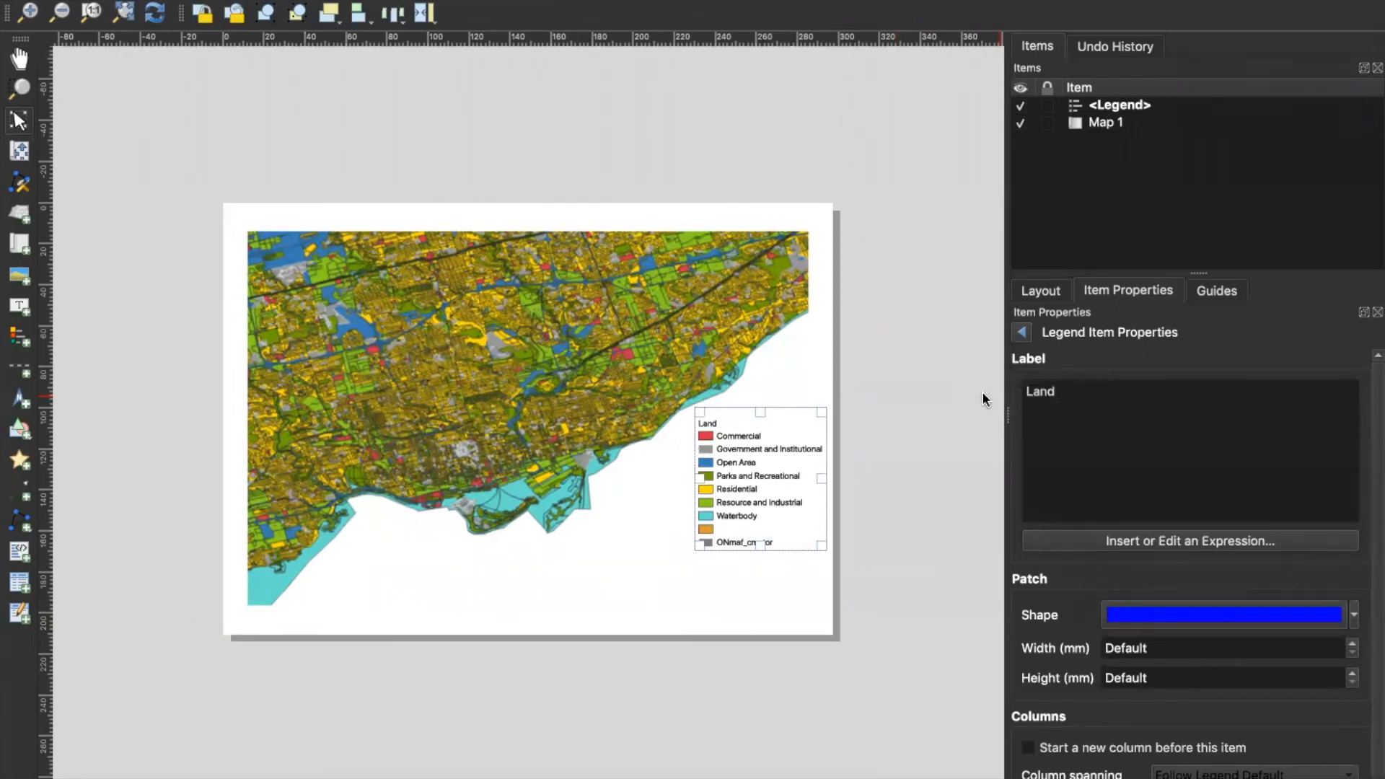
text( Uses)
scroll(1202, 520, down, 1)
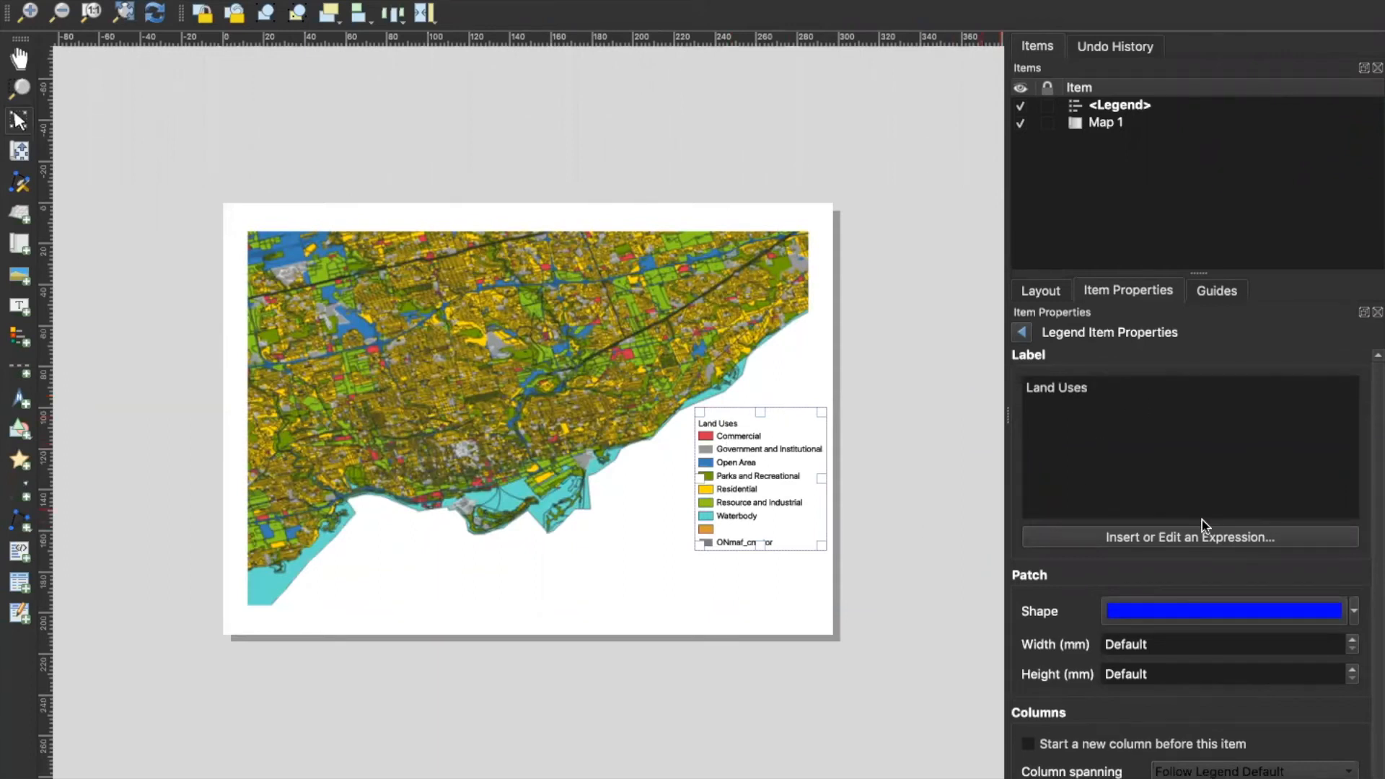
click(1022, 332)
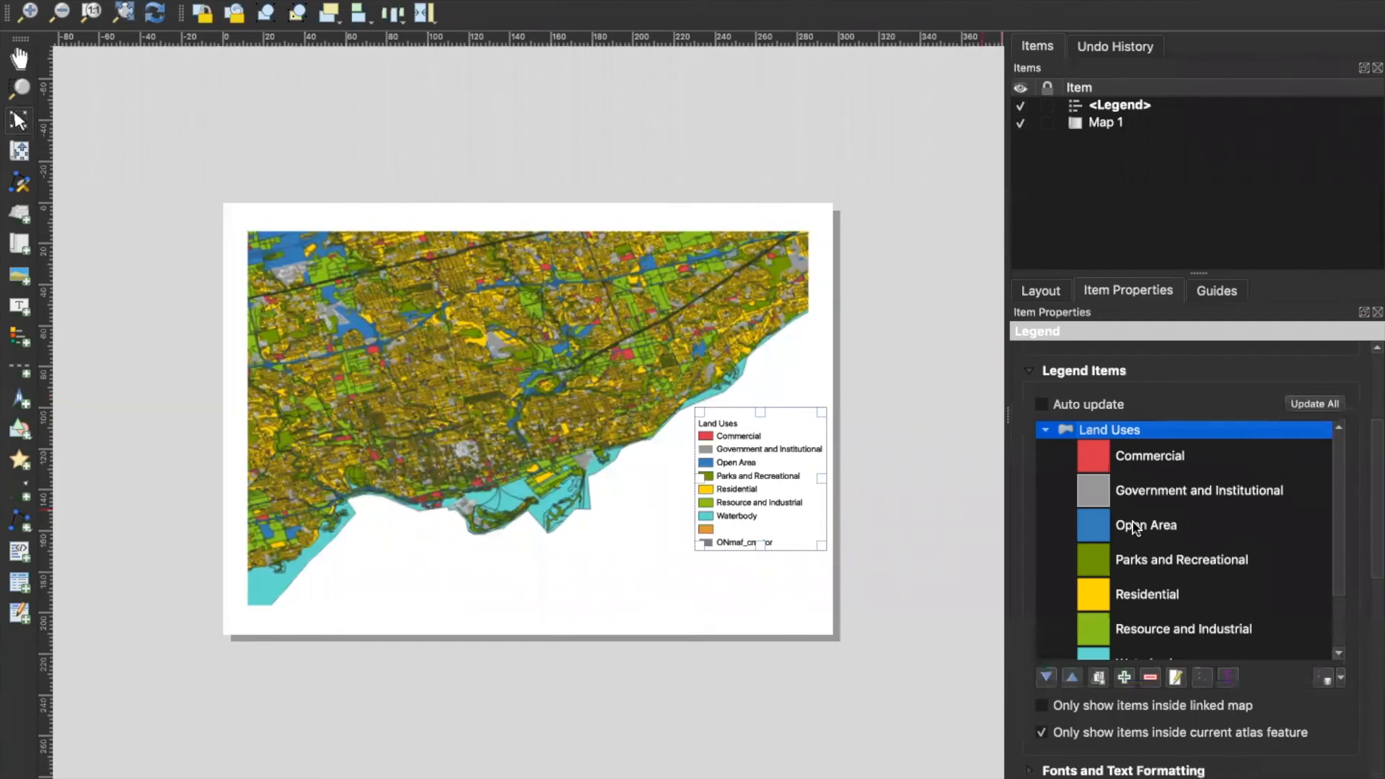
scroll(1132, 521, down, 2)
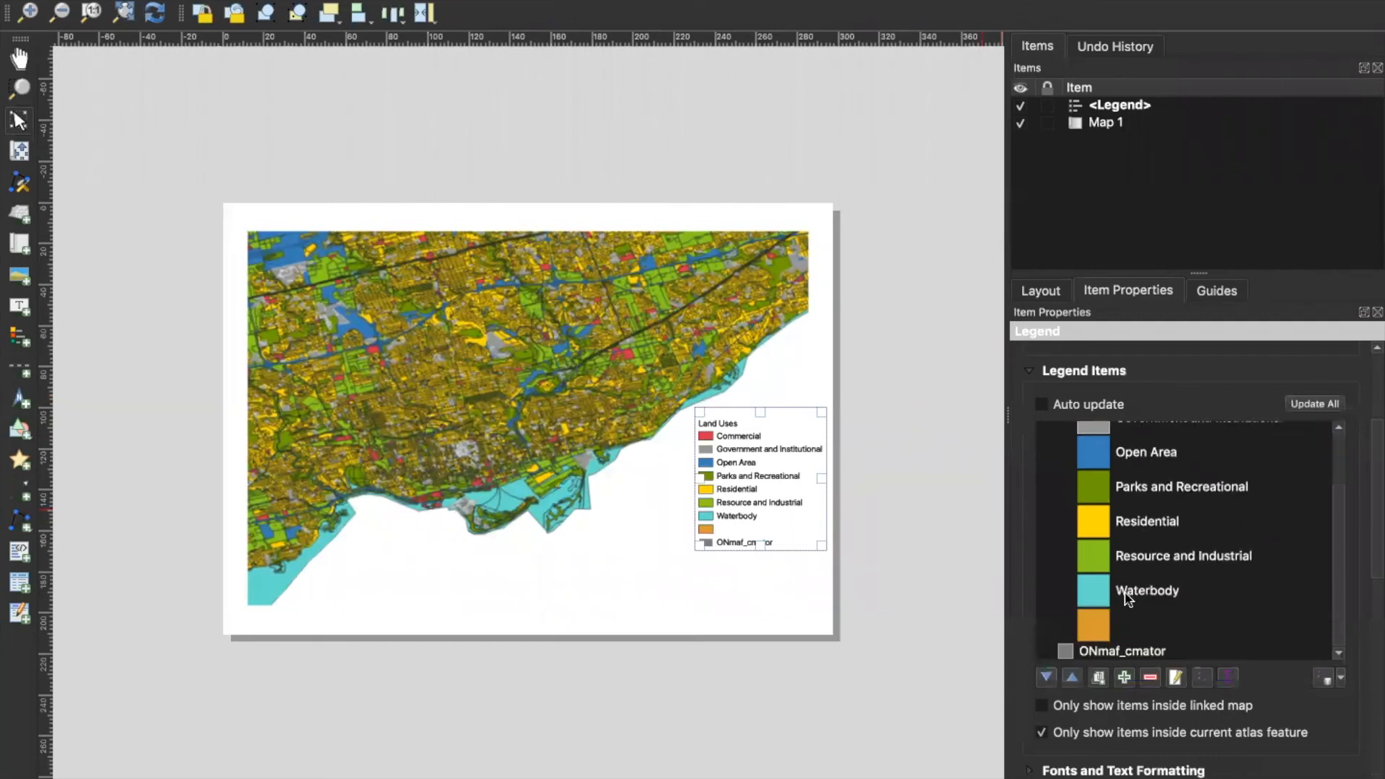
Remove the unlabelled orange item and the ONmaf_cmator entry from the legend.
click(1103, 622)
double_click(1129, 632)
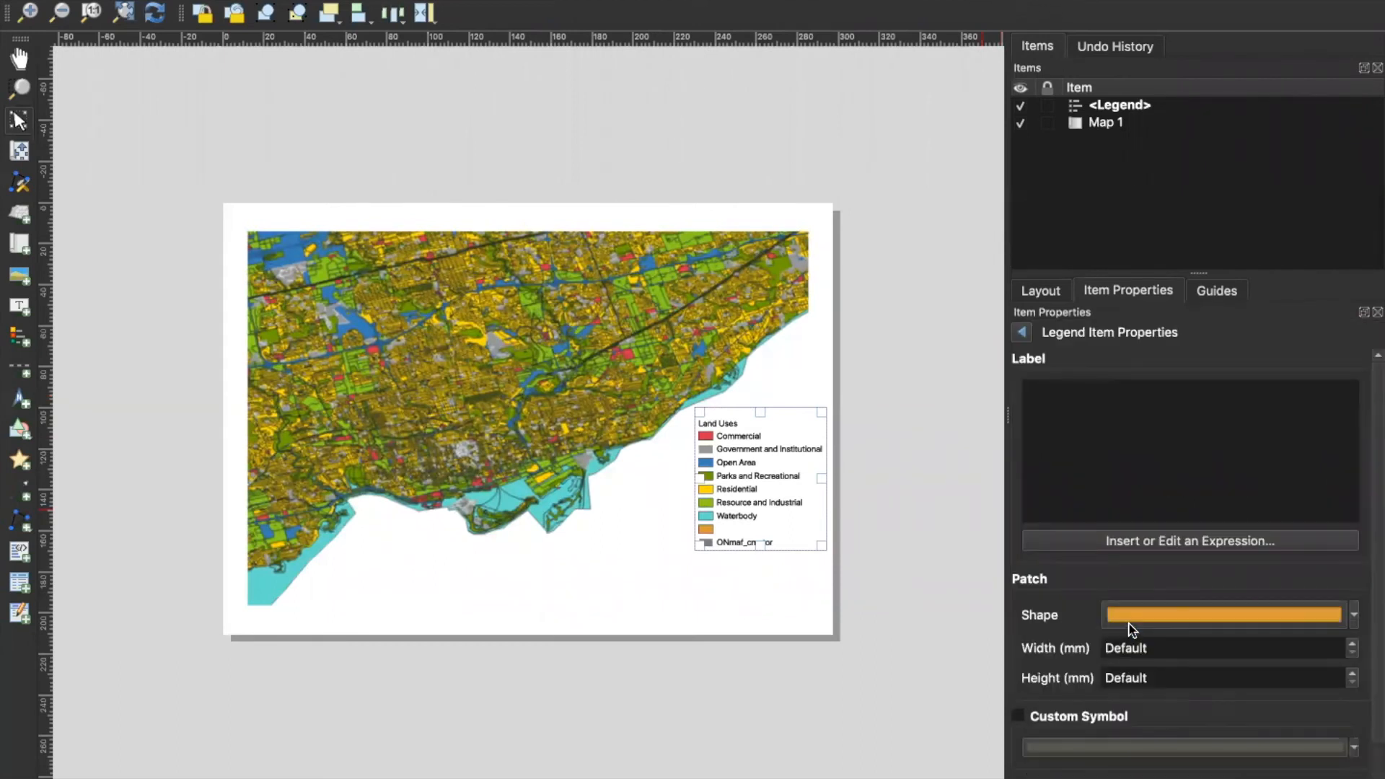
click(1022, 332)
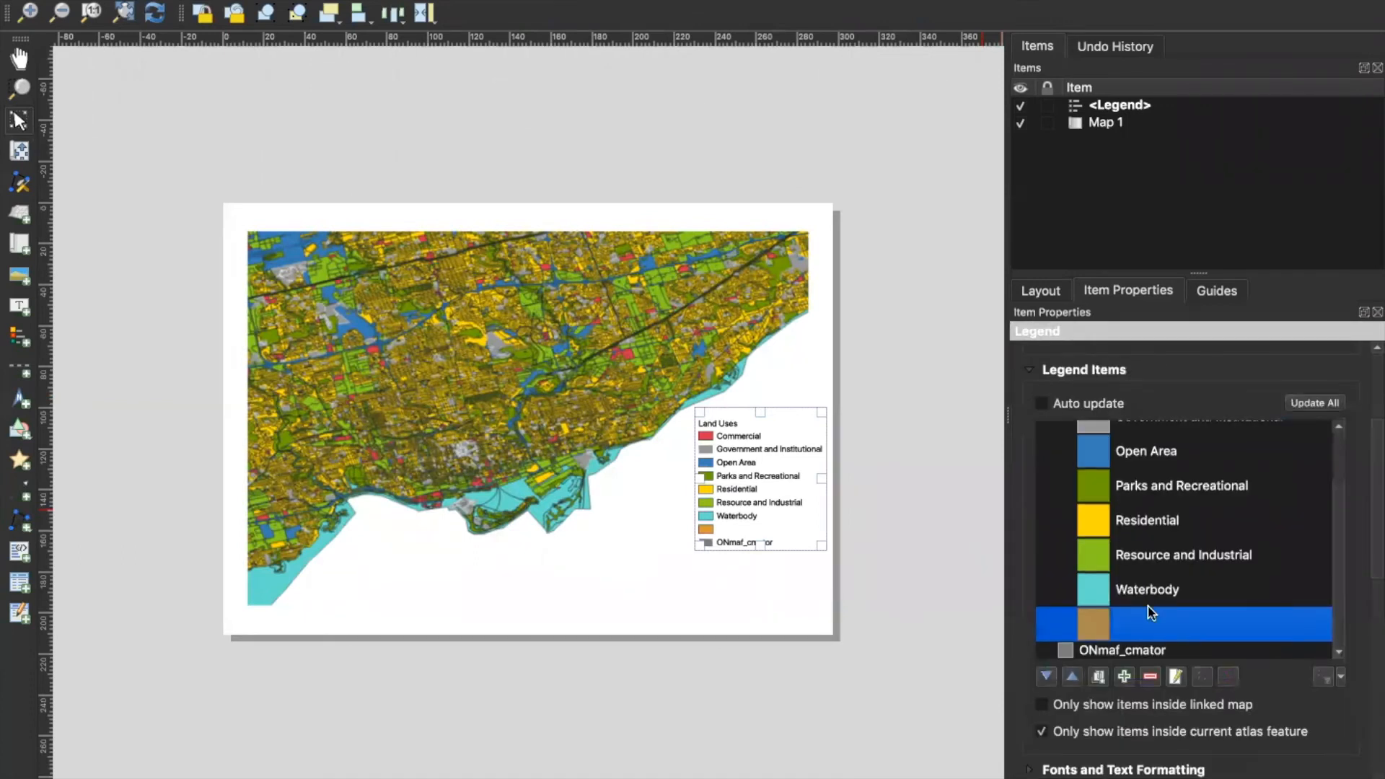
click(1149, 683)
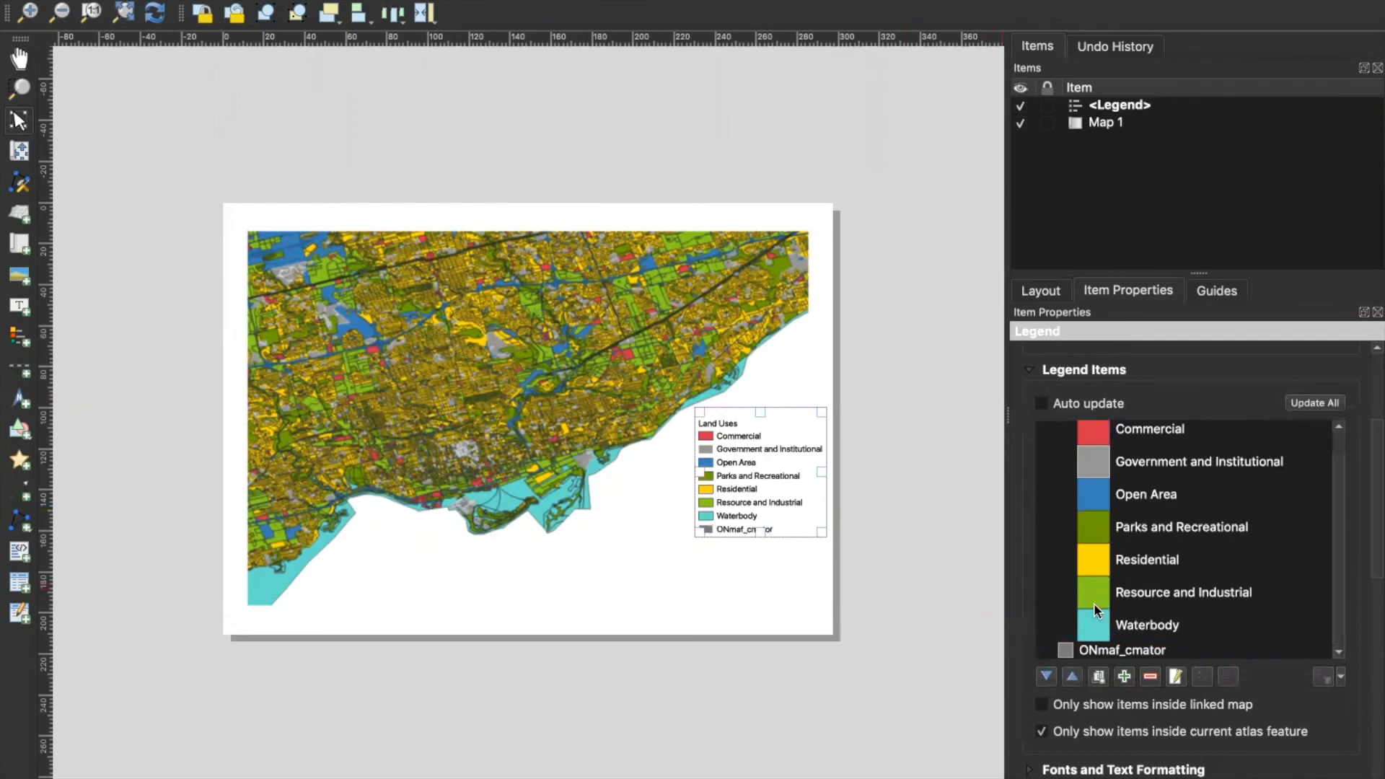
click(1065, 651)
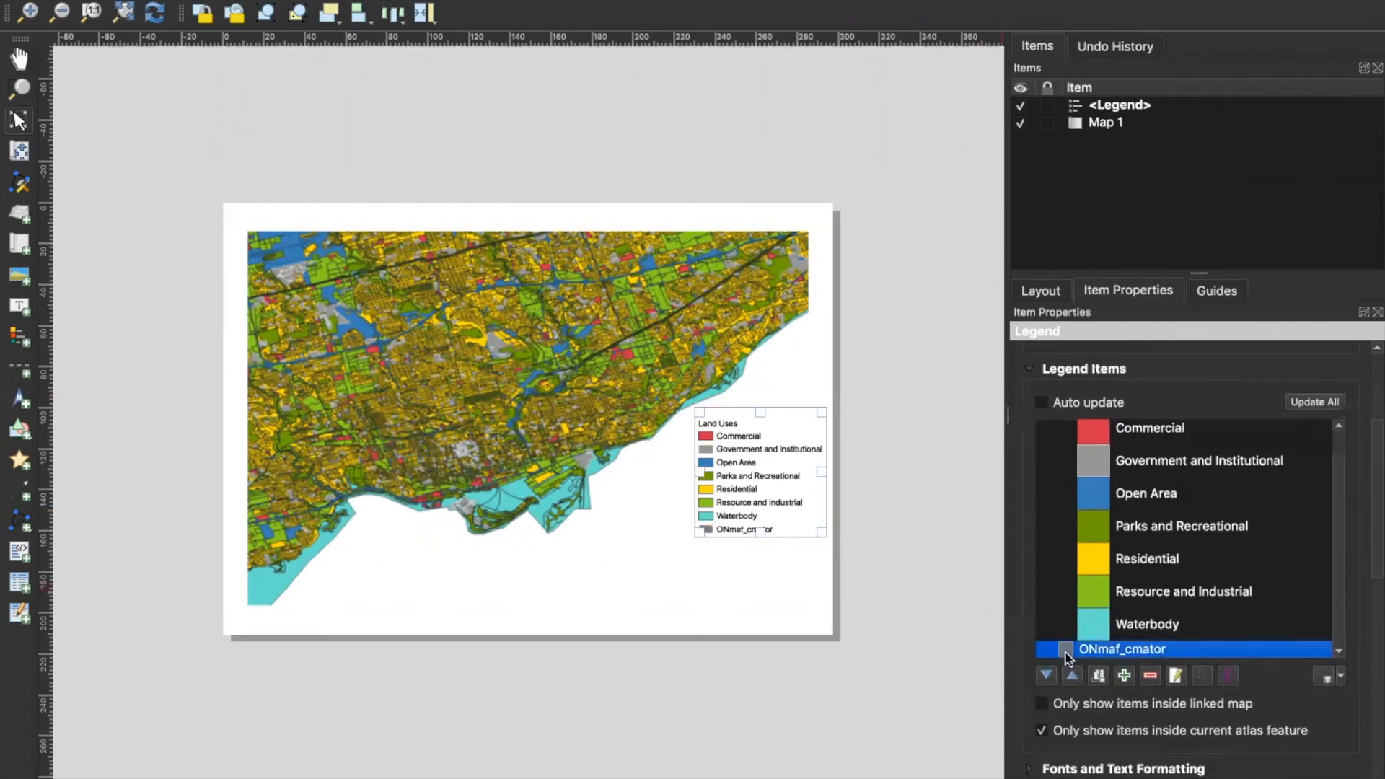
click(1149, 681)
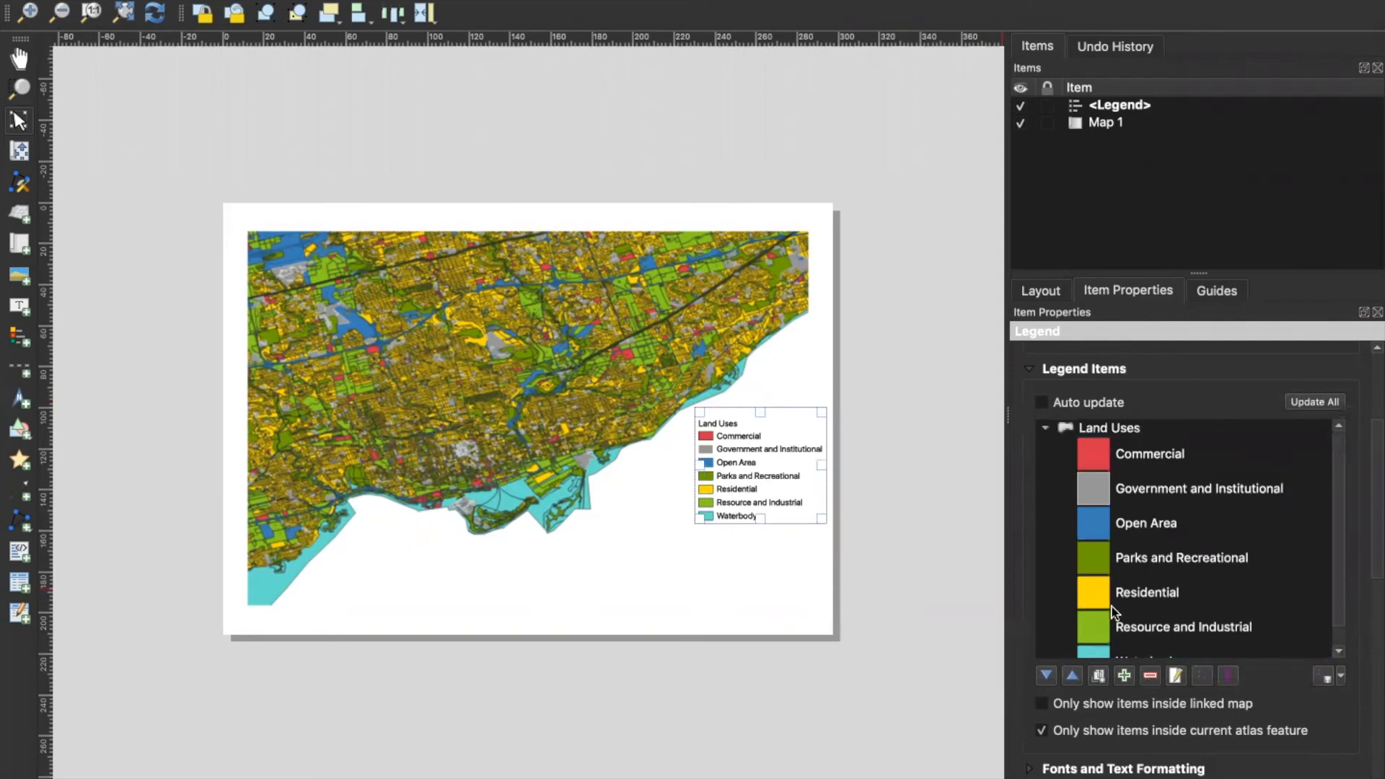
scroll(1114, 612, down, 1)
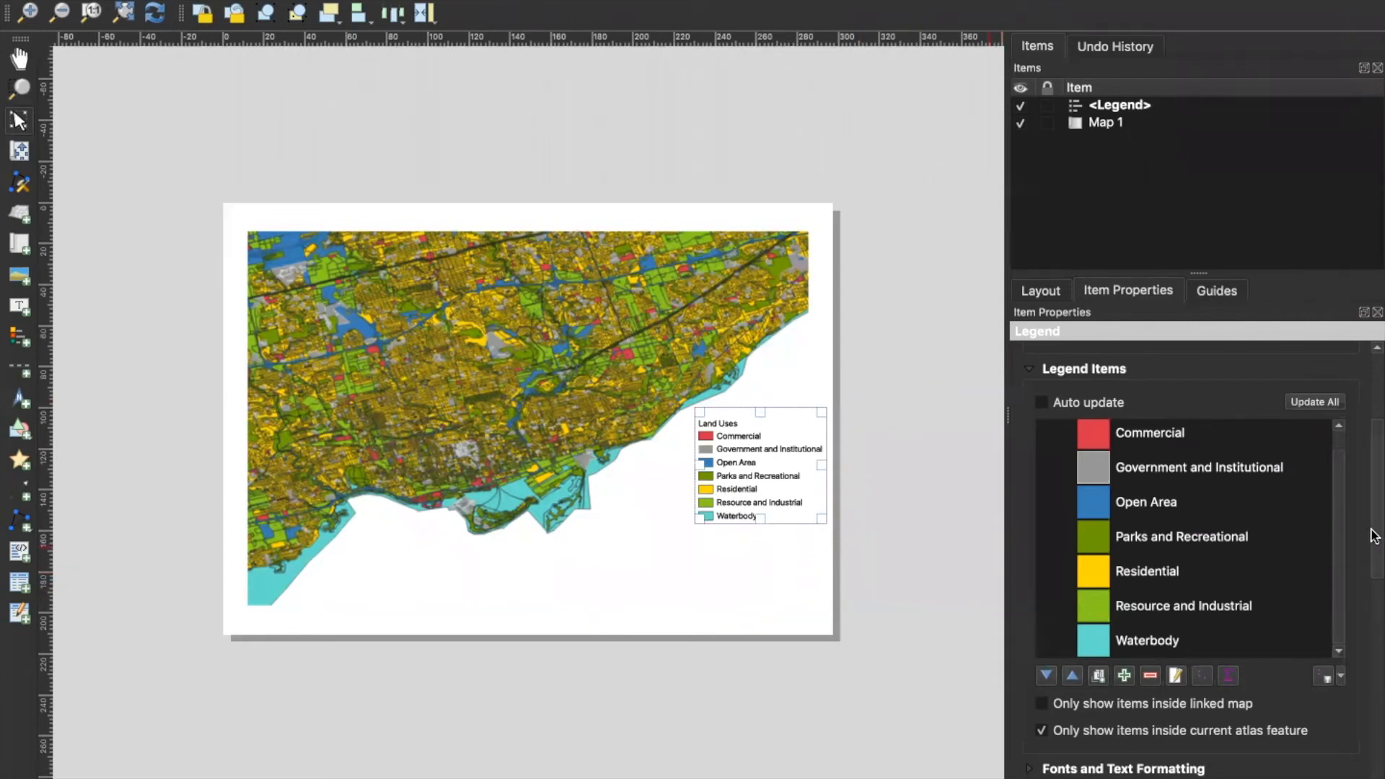
Move the legend down into the lower-right corner of the map, aligned with the map frame's edges, and deselect it.
scroll(1374, 536, down, 2)
scroll(1169, 445, up, 1)
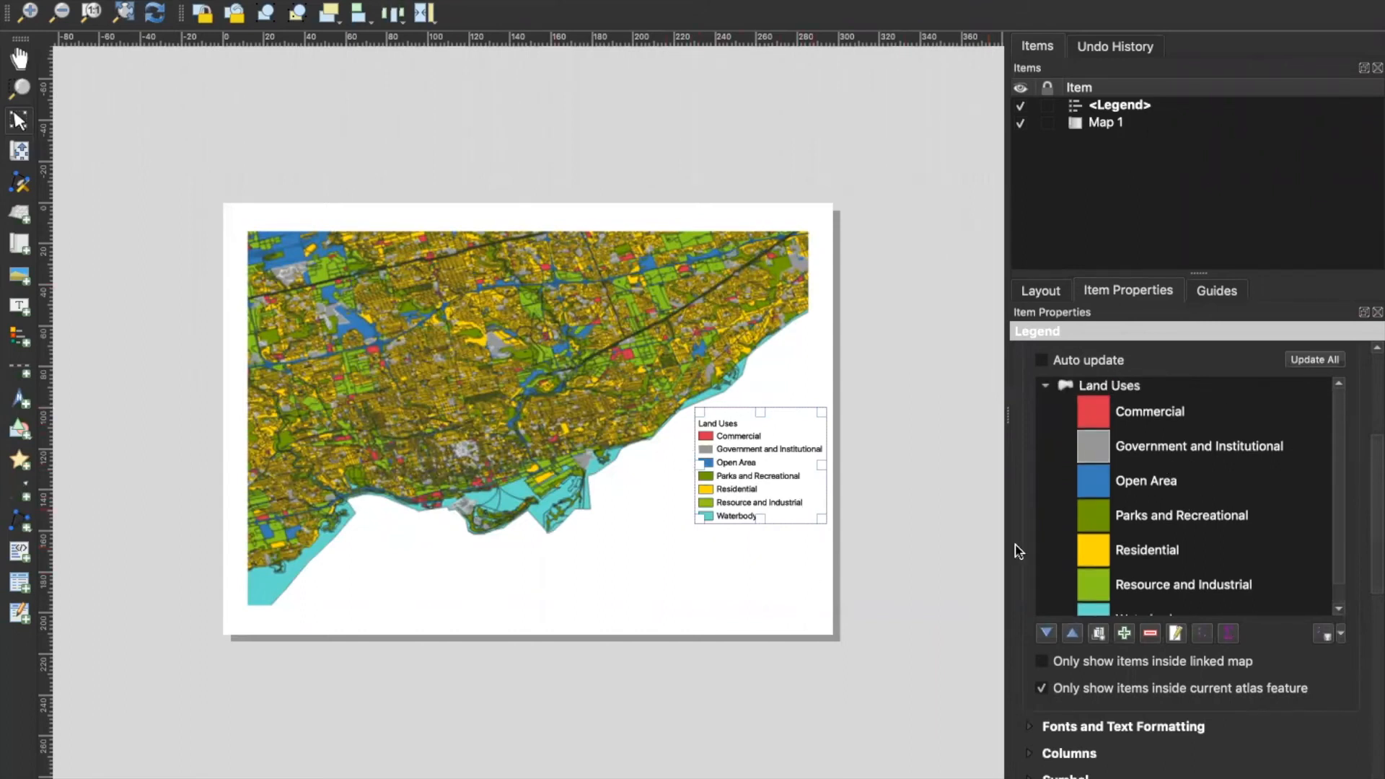
scroll(1137, 572, down, 1)
scroll(1183, 571, up, 1)
mouse_move(1372, 501)
mouse_down()
mouse_move(1365, 663)
mouse_move(1360, 479)
mouse_up()
drag(779, 442, 775, 532)
drag(776, 532, 718, 514)
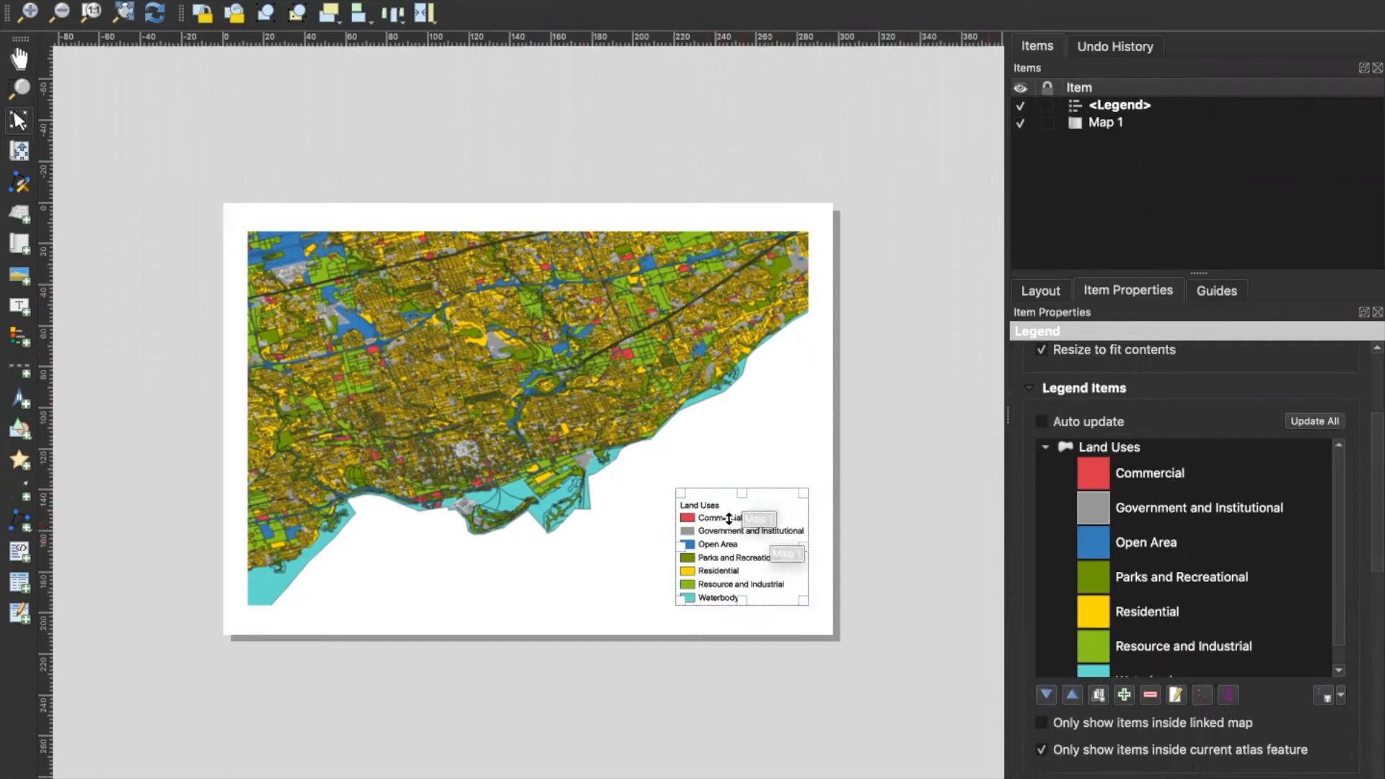
click(679, 511)
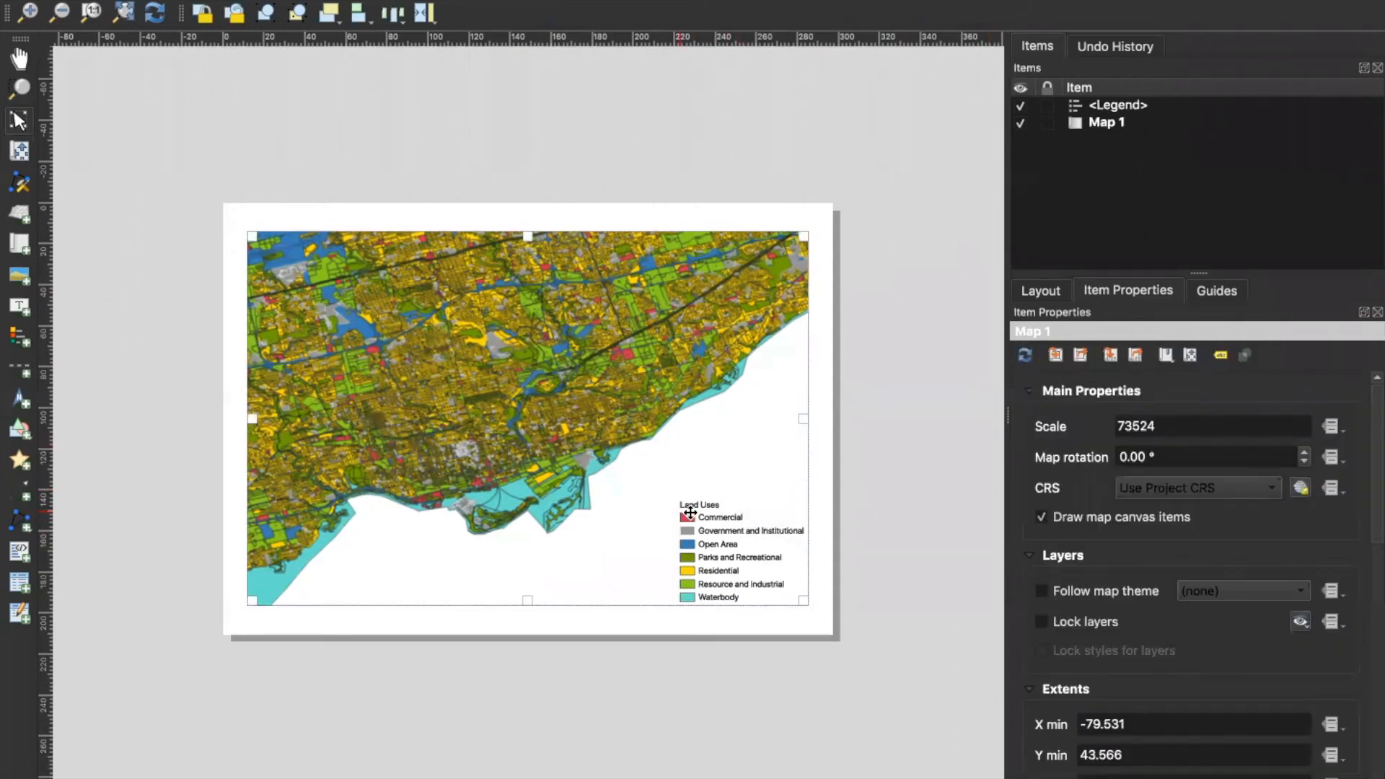
click(680, 509)
mouse_move(703, 516)
mouse_down()
mouse_move(541, 396)
mouse_move(546, 205)
mouse_move(776, 525)
mouse_move(712, 499)
mouse_up()
click(748, 451)
click(741, 538)
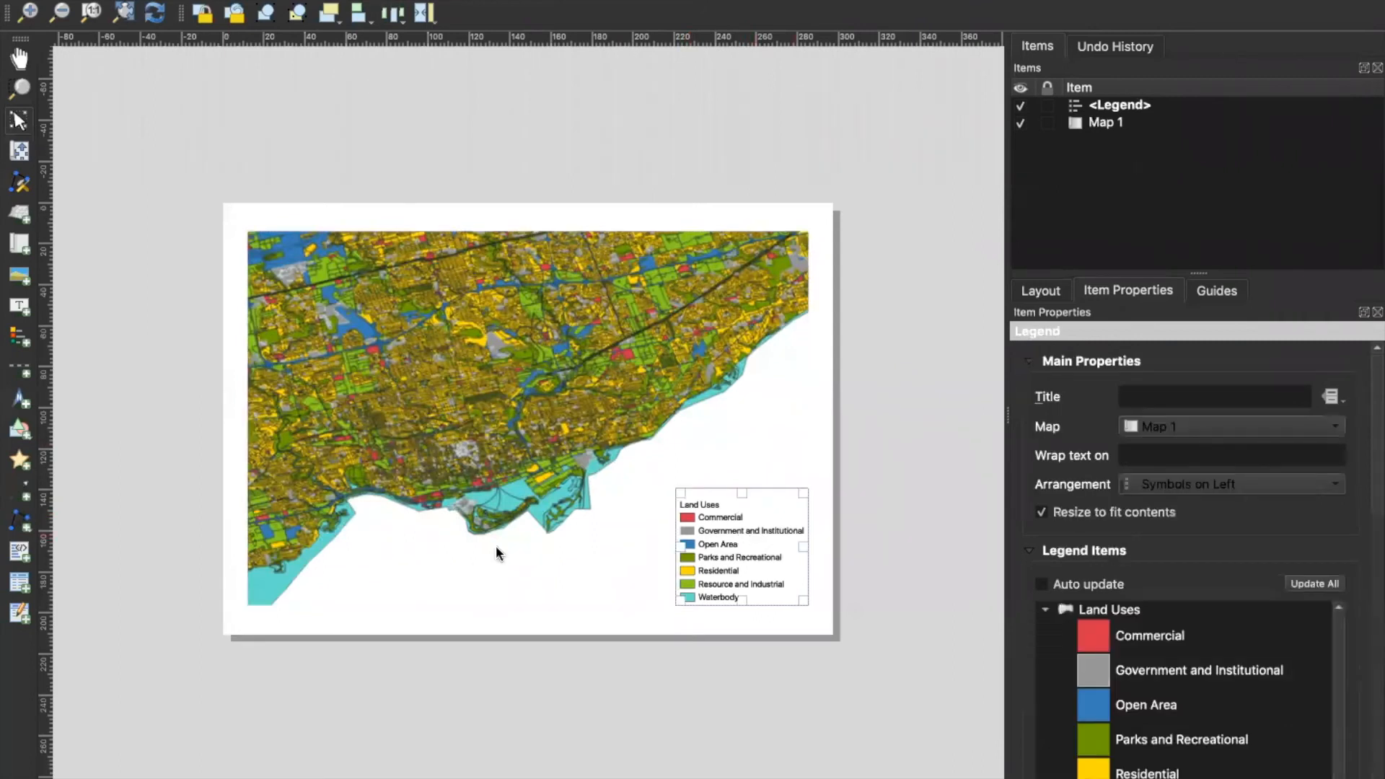
click(202, 508)
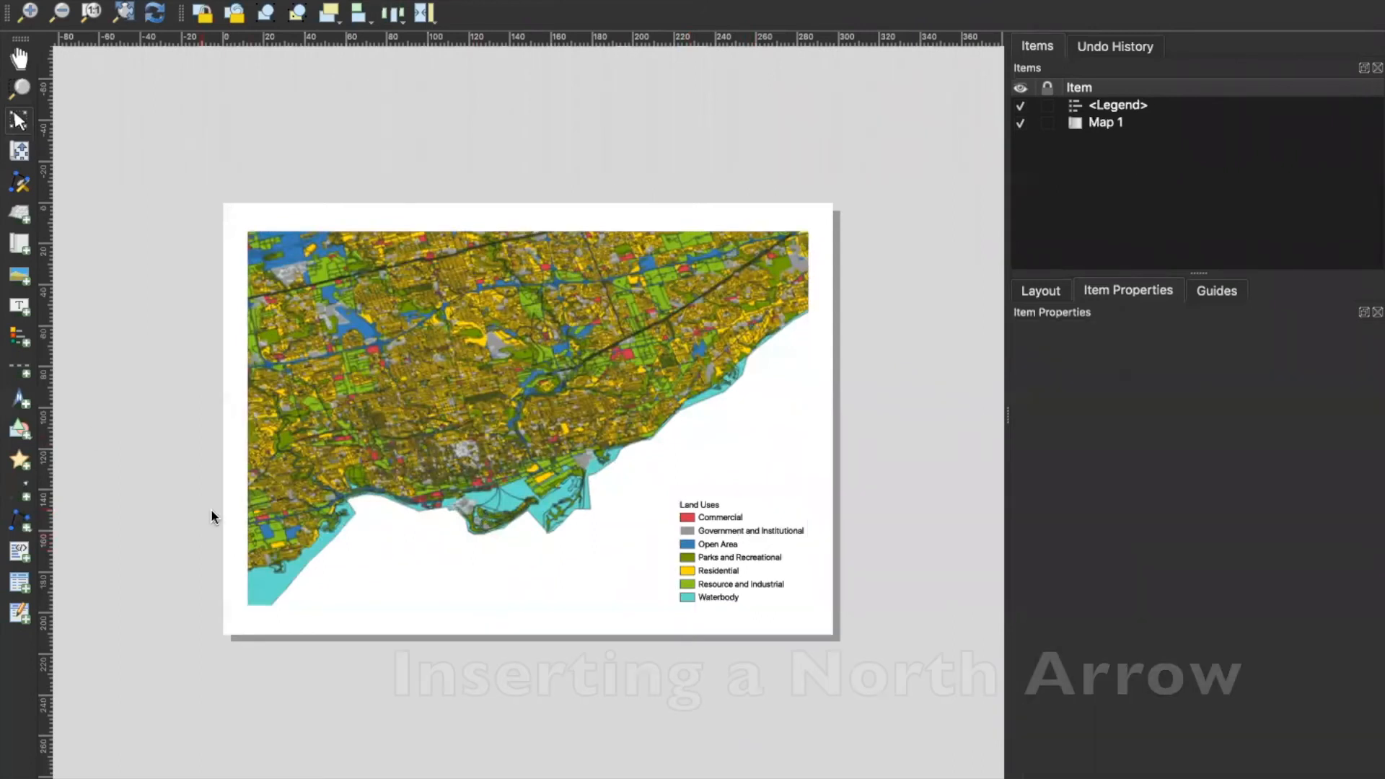
Add a north arrow to the left of the legend and give it the Arrow_05 symbol from the SVG images.
click(22, 403)
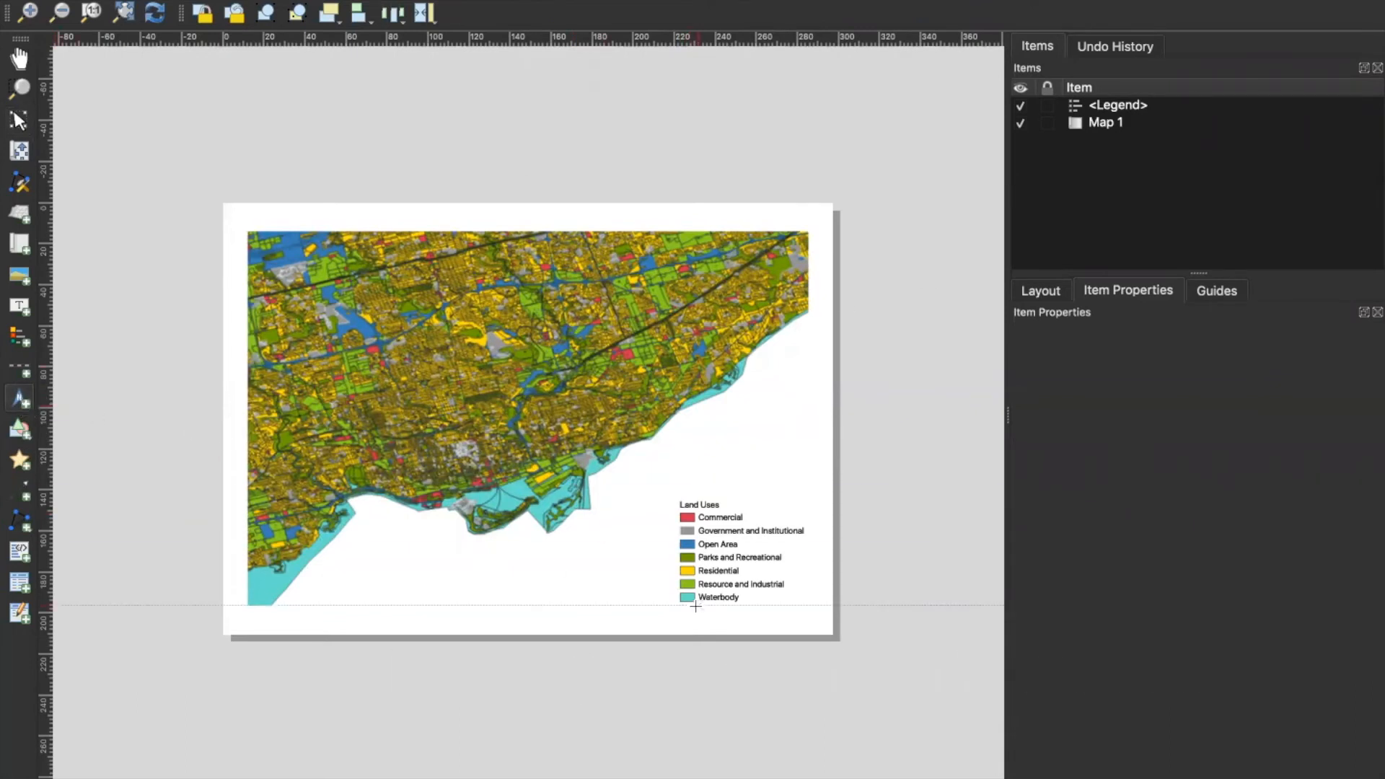
drag(594, 552, 636, 597)
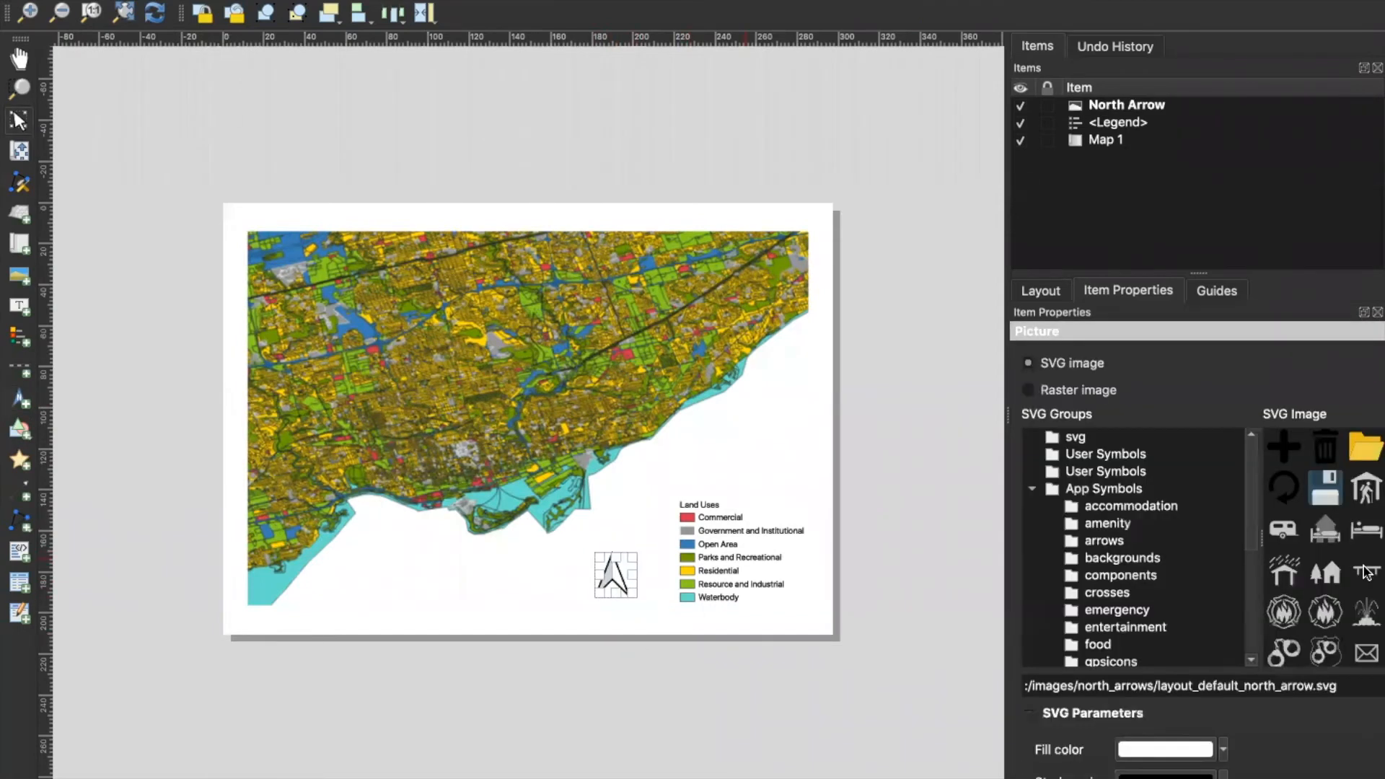
drag(1259, 464, 1131, 478)
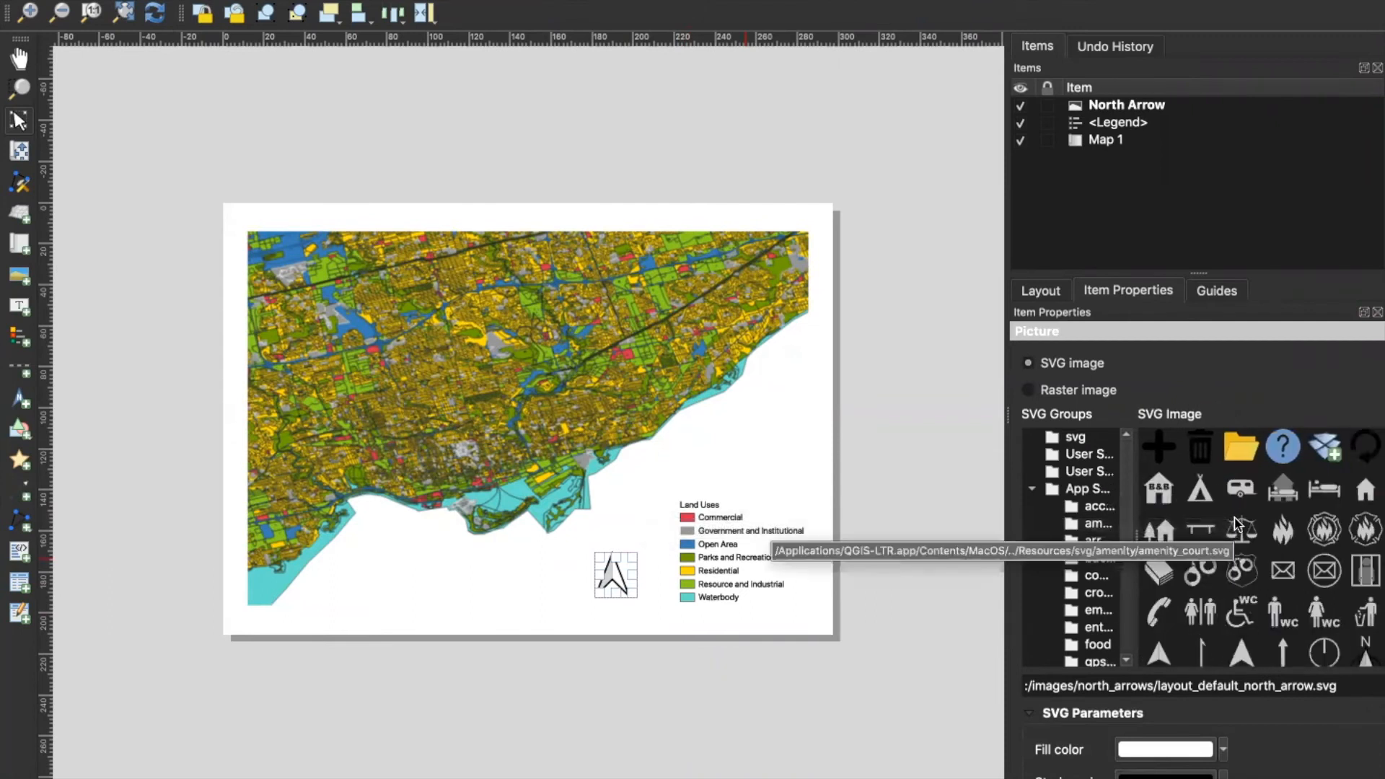
scroll(1236, 526, down, 1)
scroll(1236, 523, down, 3)
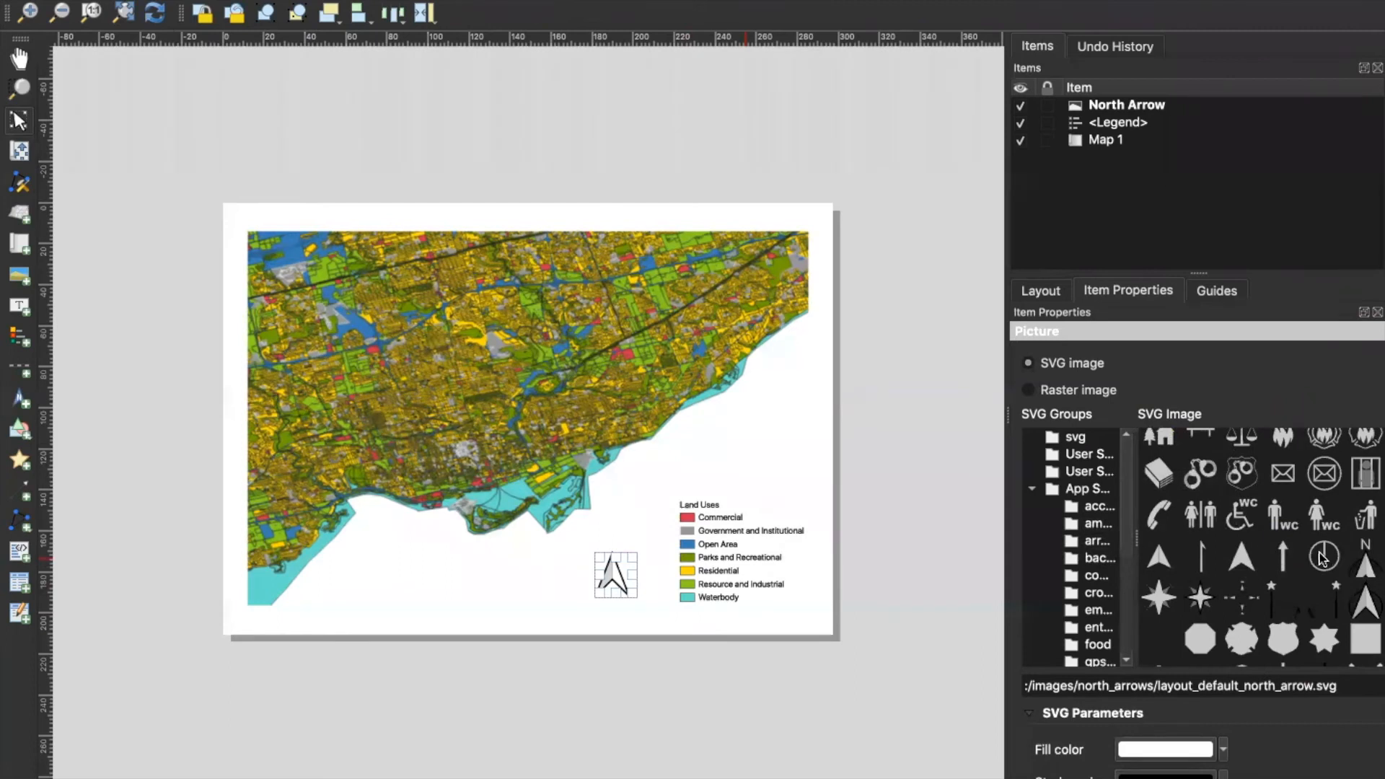
click(1357, 569)
click(1362, 594)
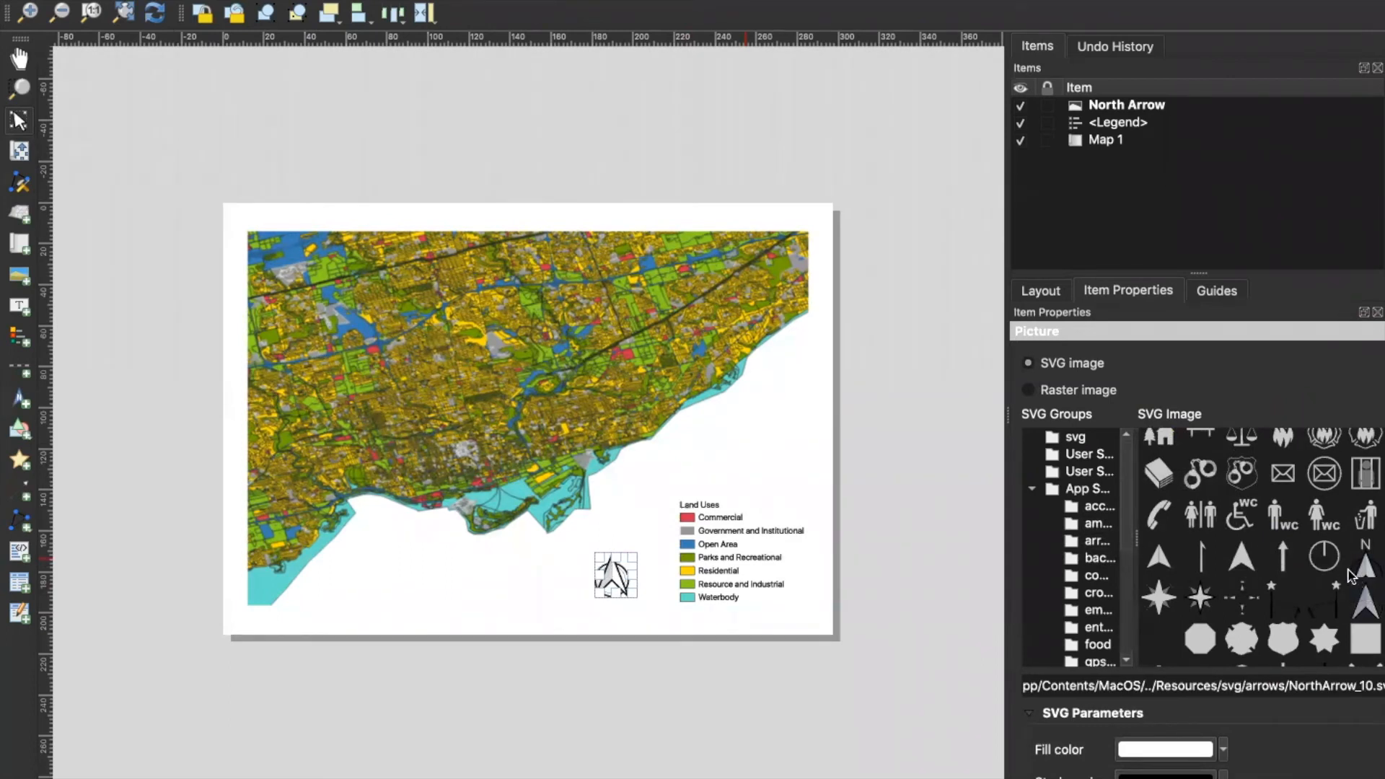
click(1354, 567)
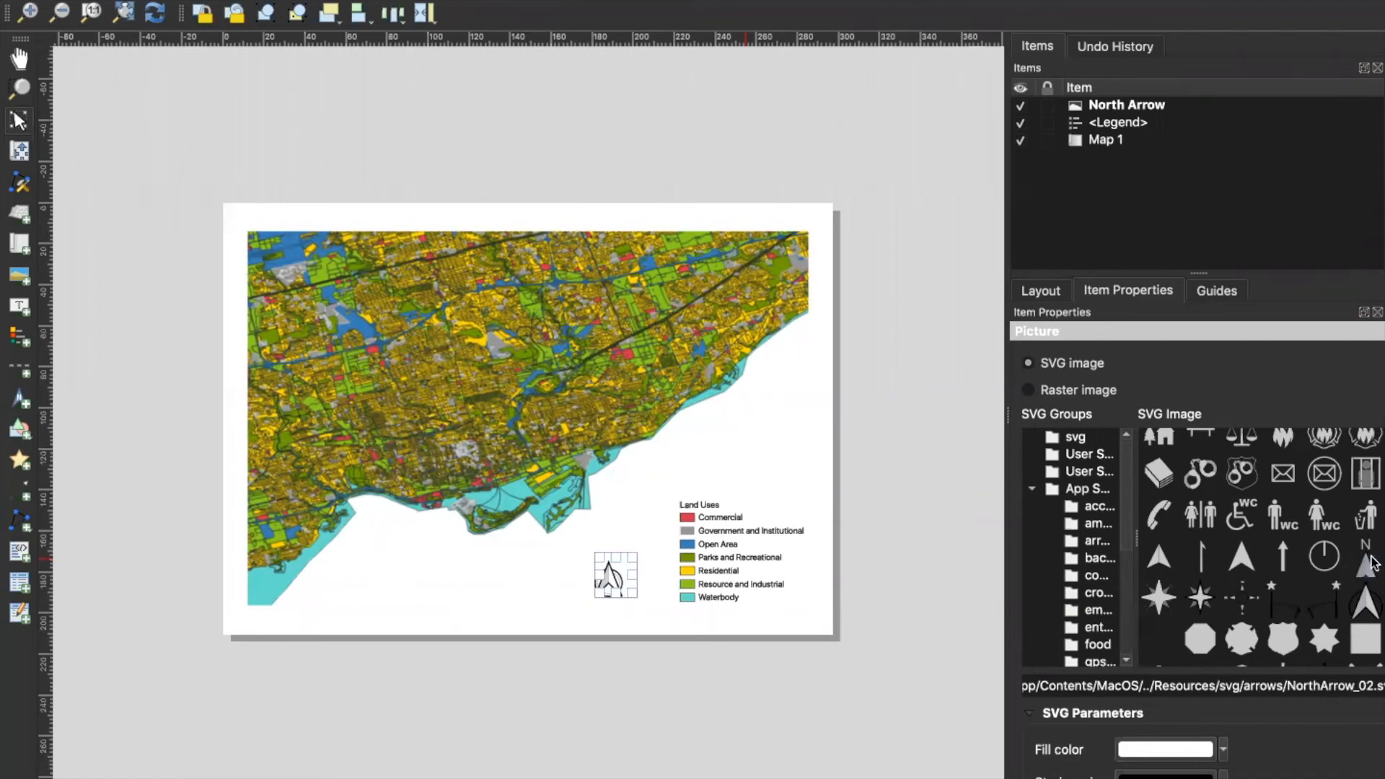
click(1236, 561)
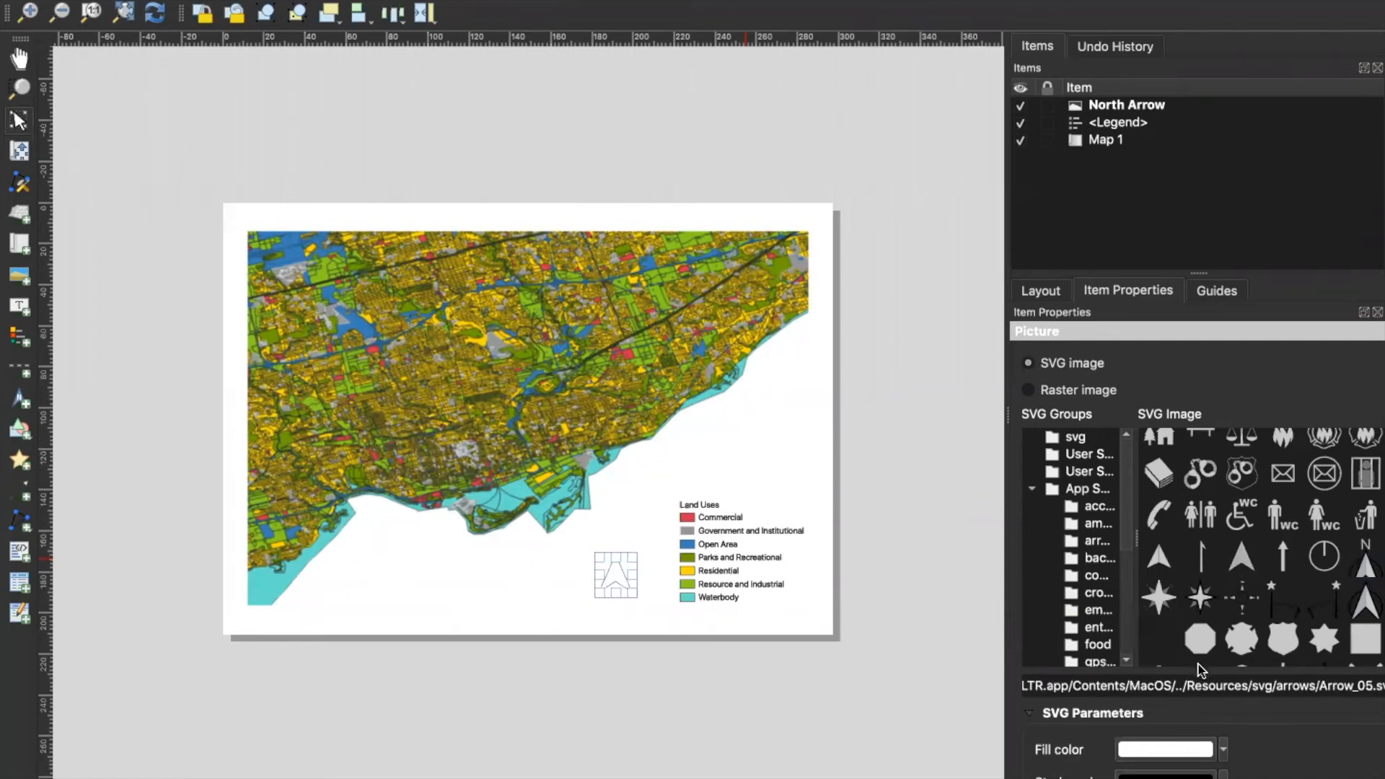
Set the north arrow's fill color to black.
scroll(1199, 669, down, 3)
click(1223, 681)
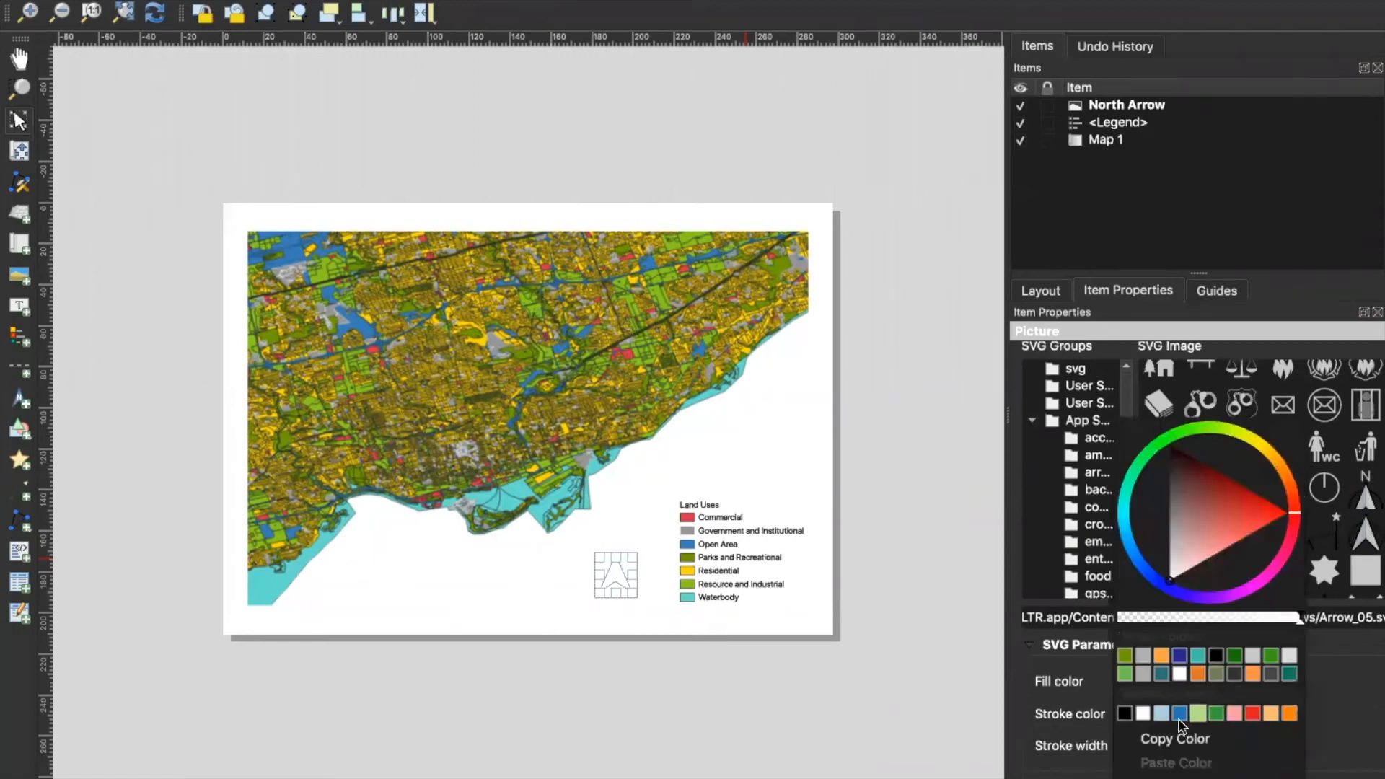
click(1122, 714)
scroll(1262, 687, down, 2)
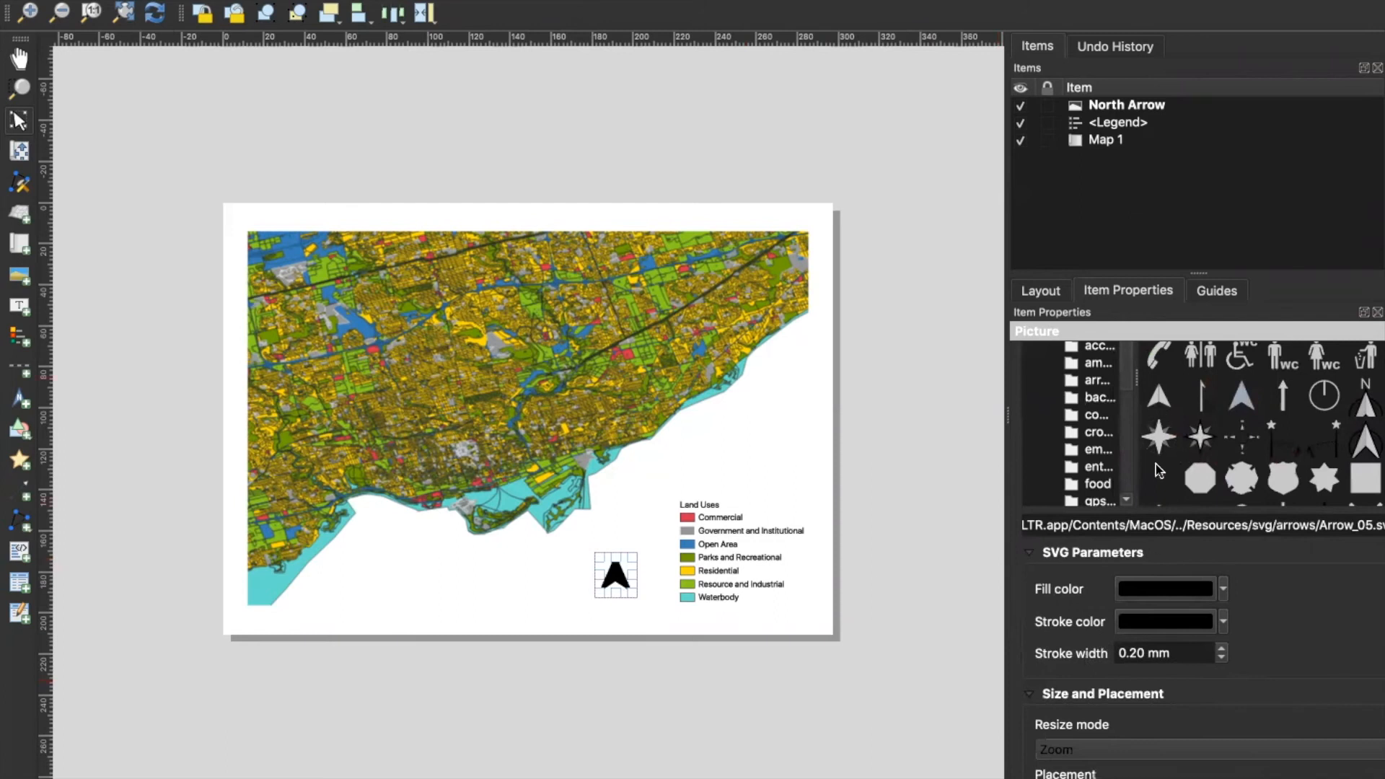
scroll(1159, 470, up, 2)
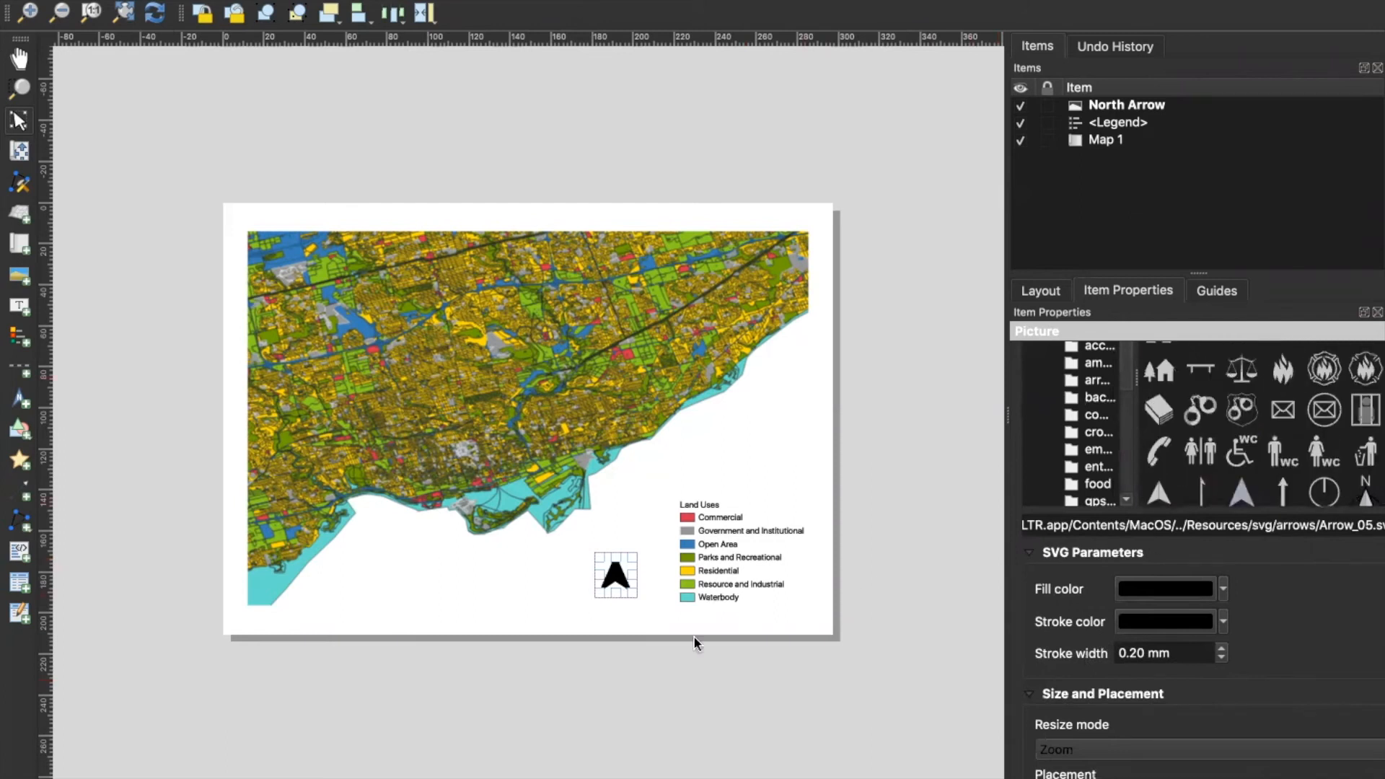
Move the north arrow close to the lower-left side of the legend and deselect it.
click(694, 634)
click(620, 583)
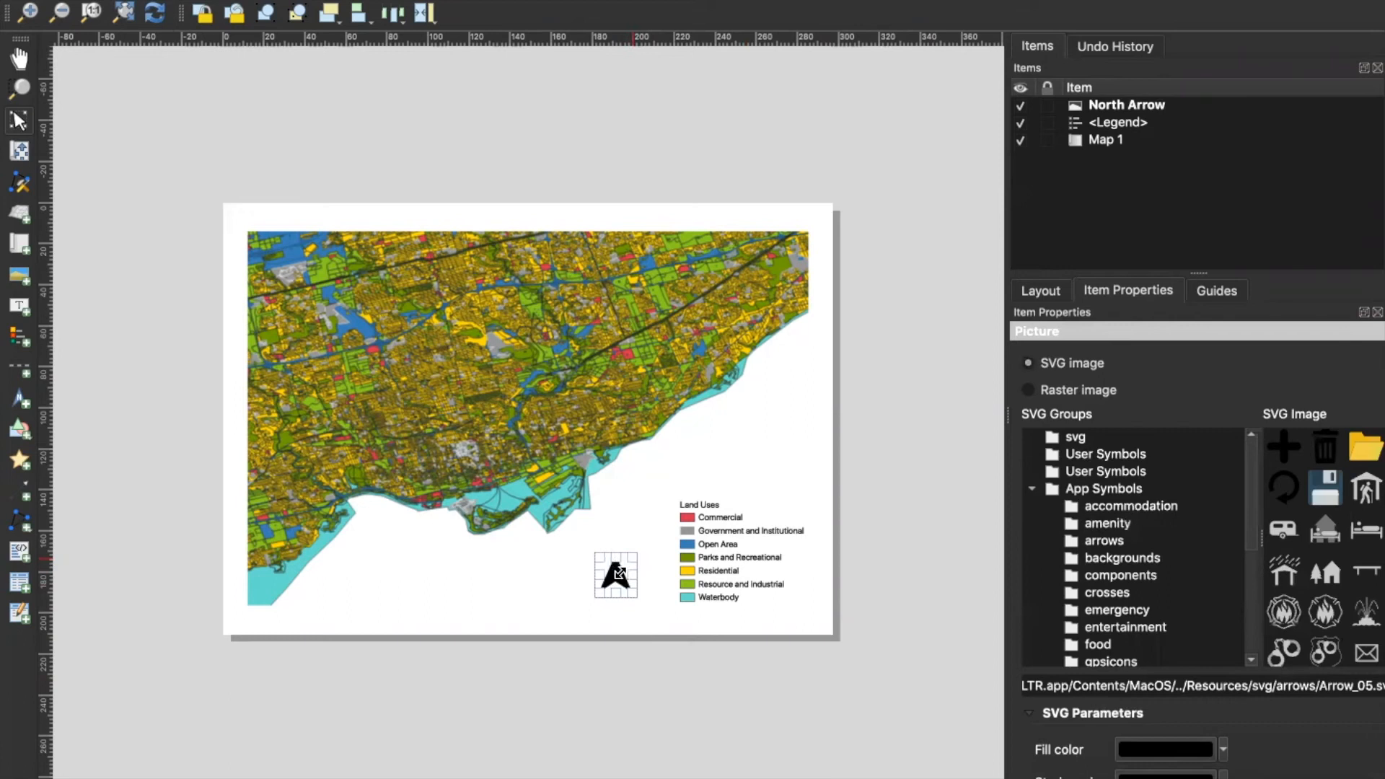
drag(632, 563, 652, 593)
click(625, 580)
click(612, 593)
click(649, 646)
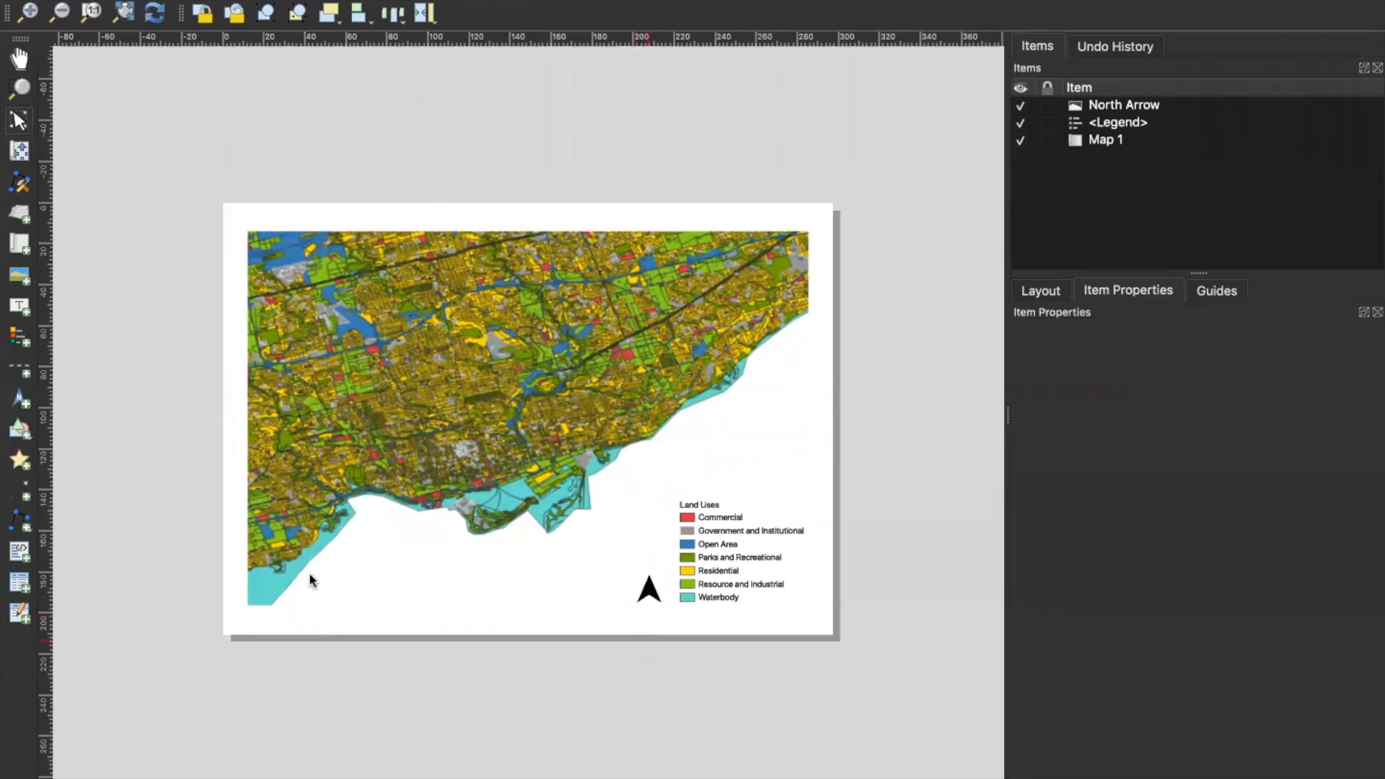
Add a scale bar to the left of the north arrow, trying Meters as its units before choosing Kilometers.
click(15, 371)
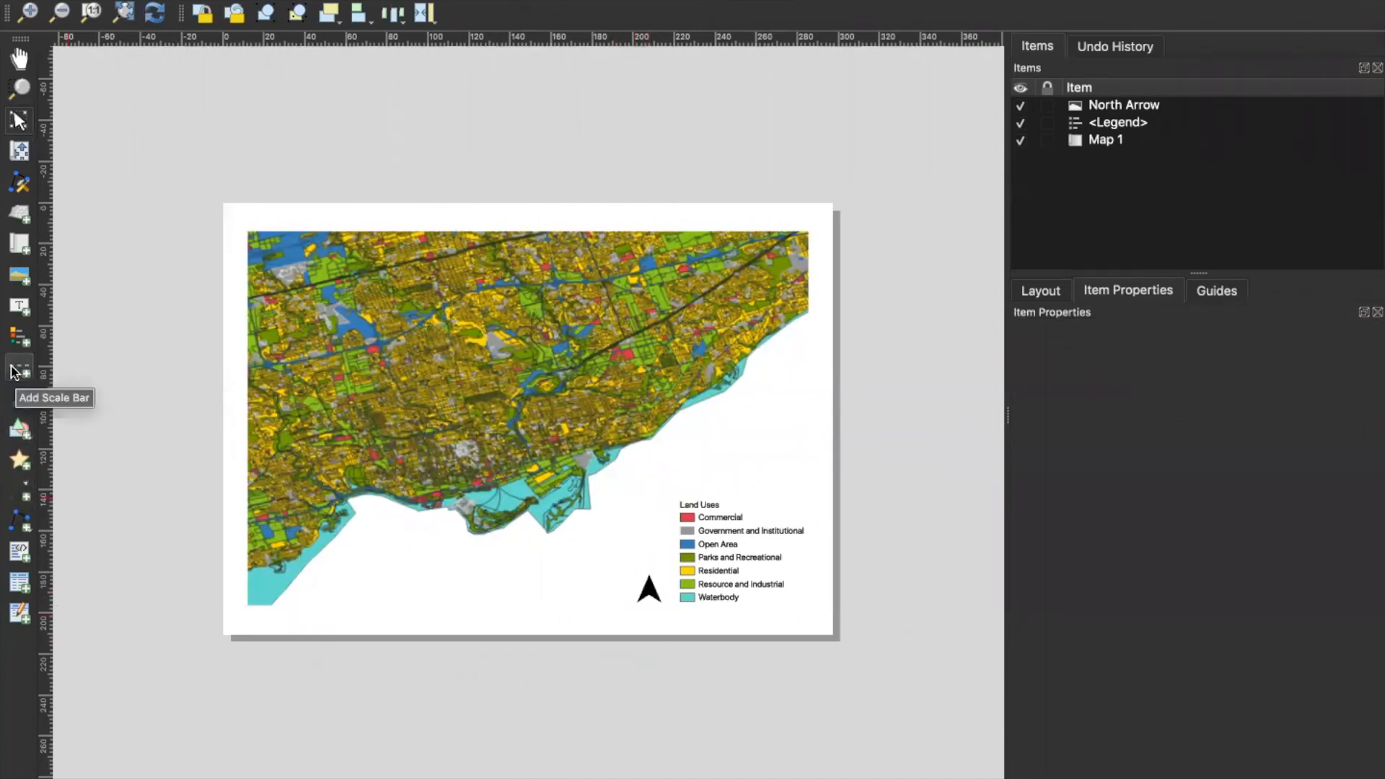
drag(453, 562, 603, 595)
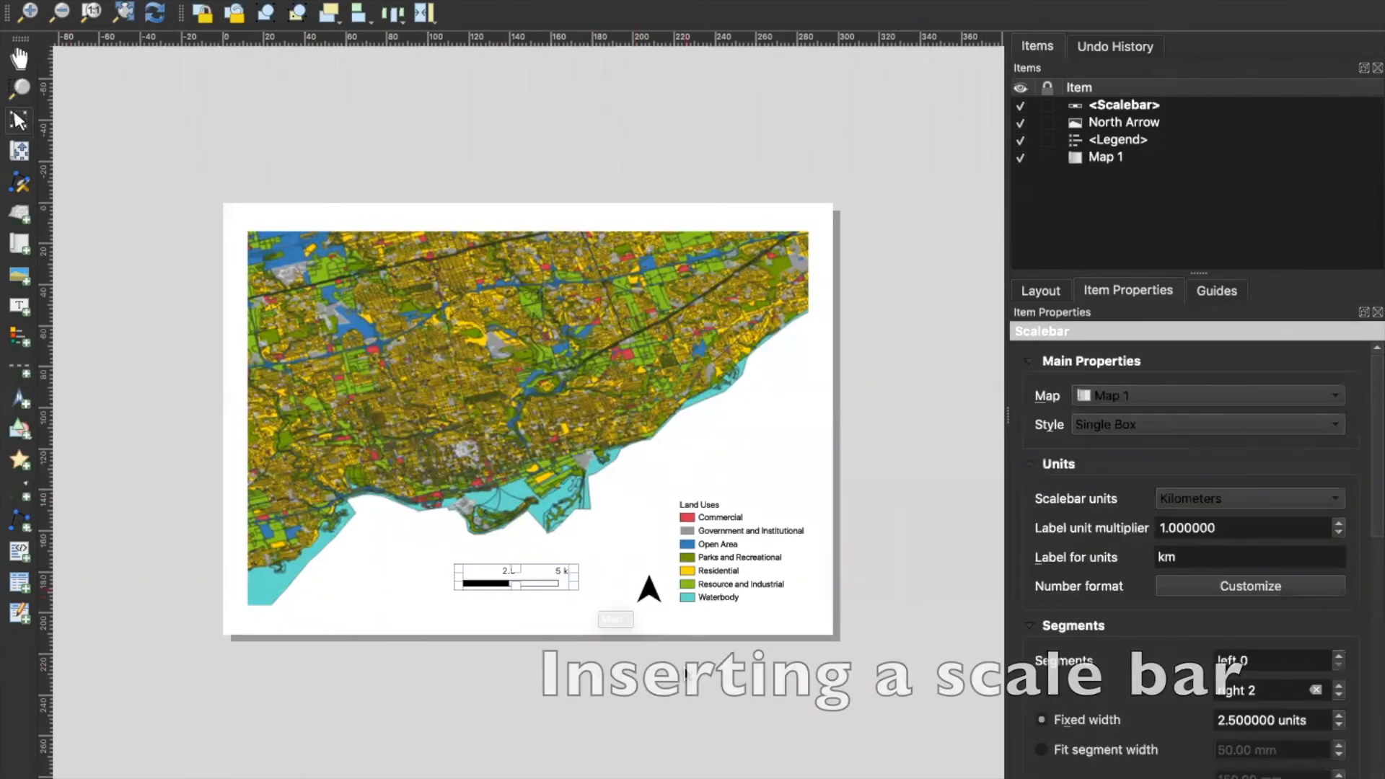
click(1229, 500)
click(1229, 481)
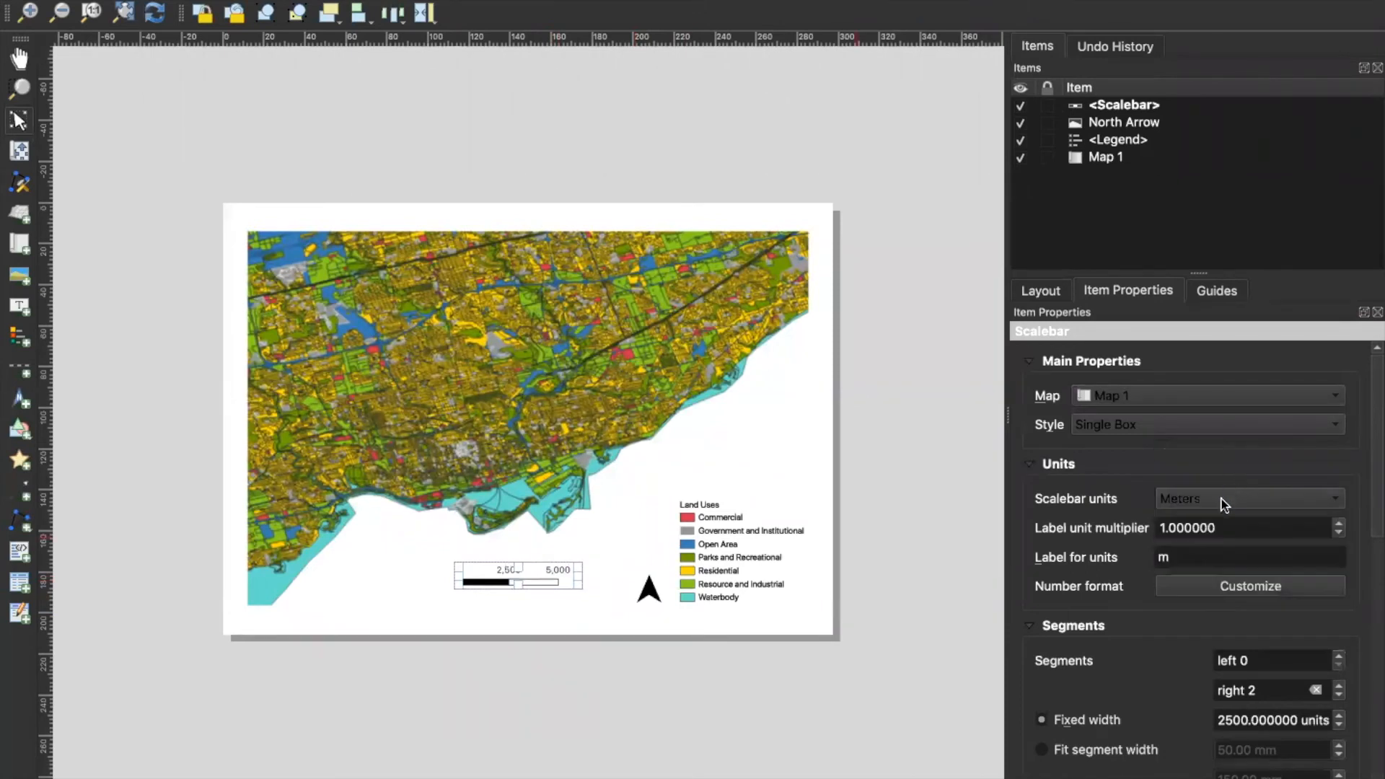
click(1223, 500)
click(1220, 519)
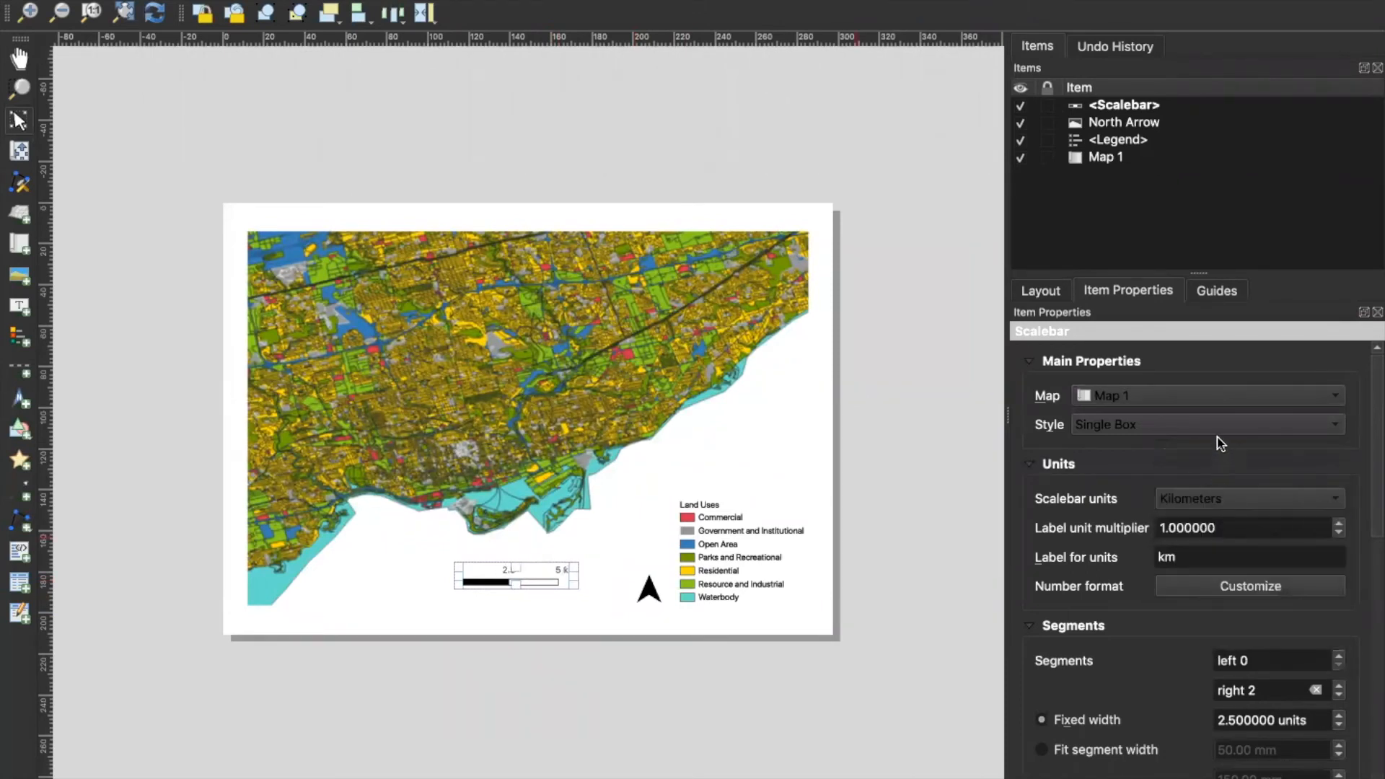
Try the Line Ticks Middle style on the scale bar and settle on Line Ticks Down.
click(1195, 424)
click(1184, 469)
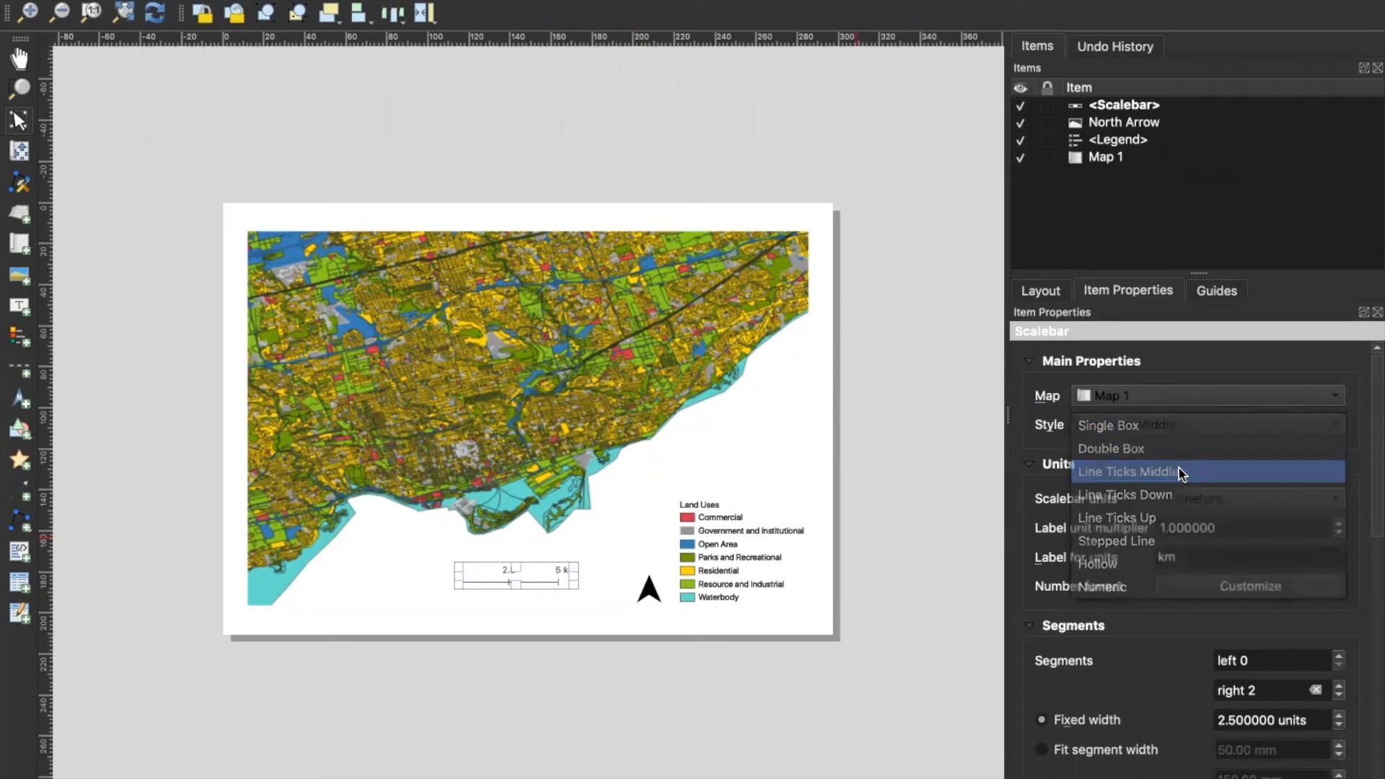
click(1180, 424)
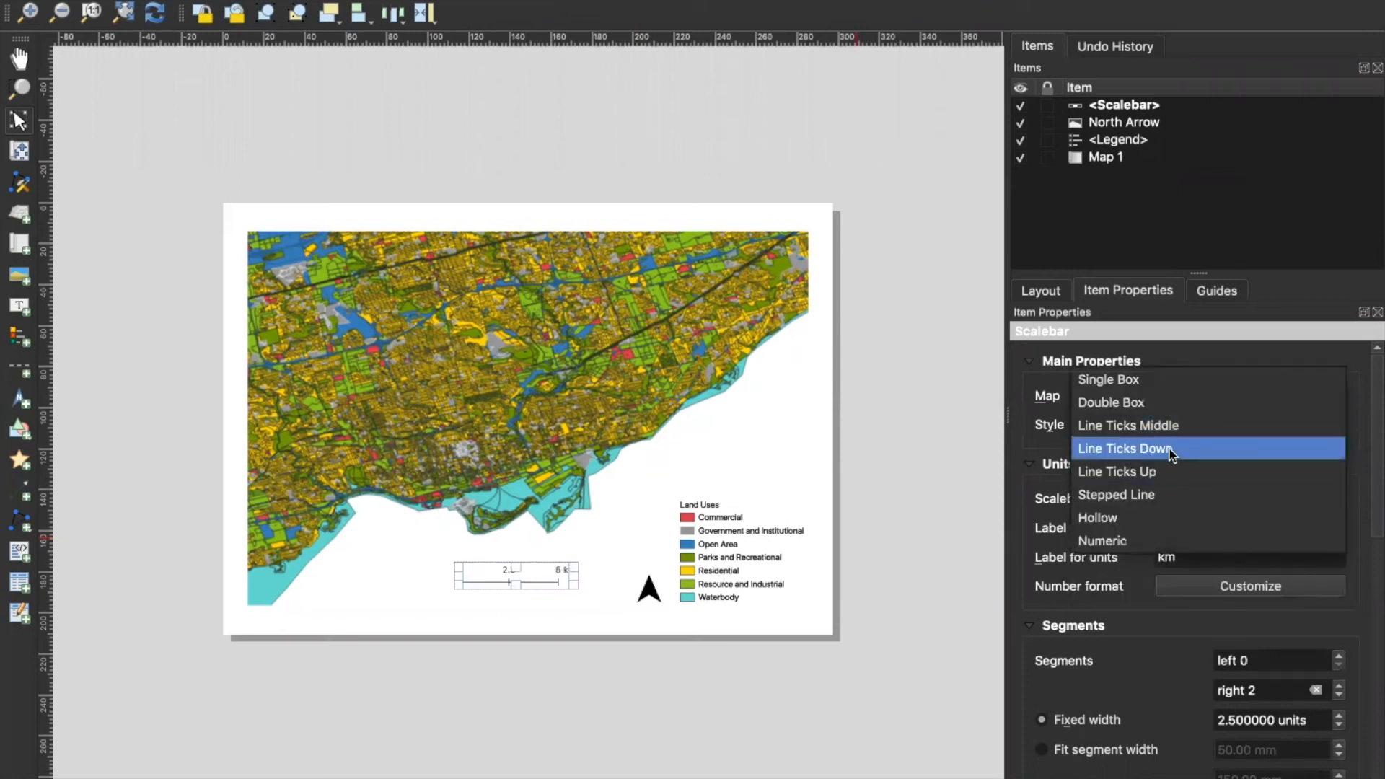
click(1173, 449)
click(1143, 428)
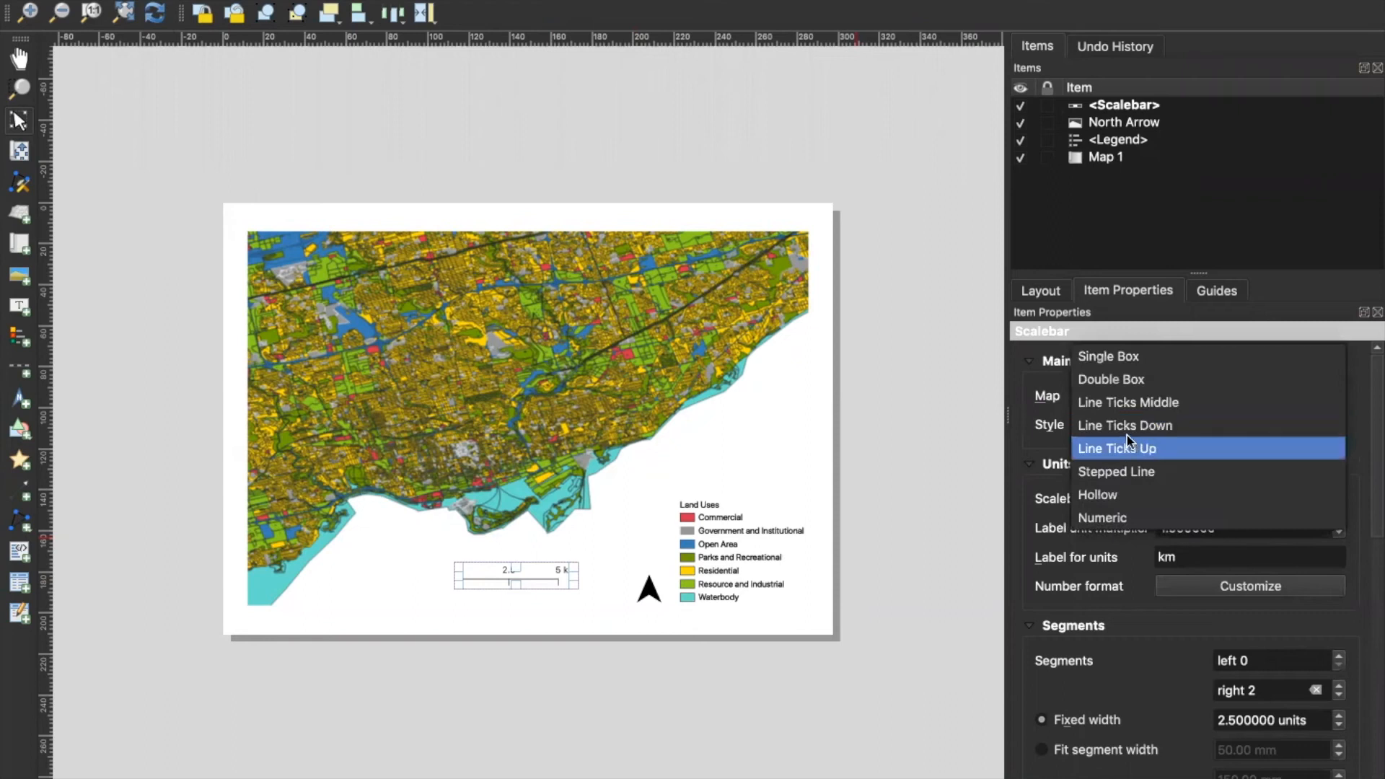
click(1039, 480)
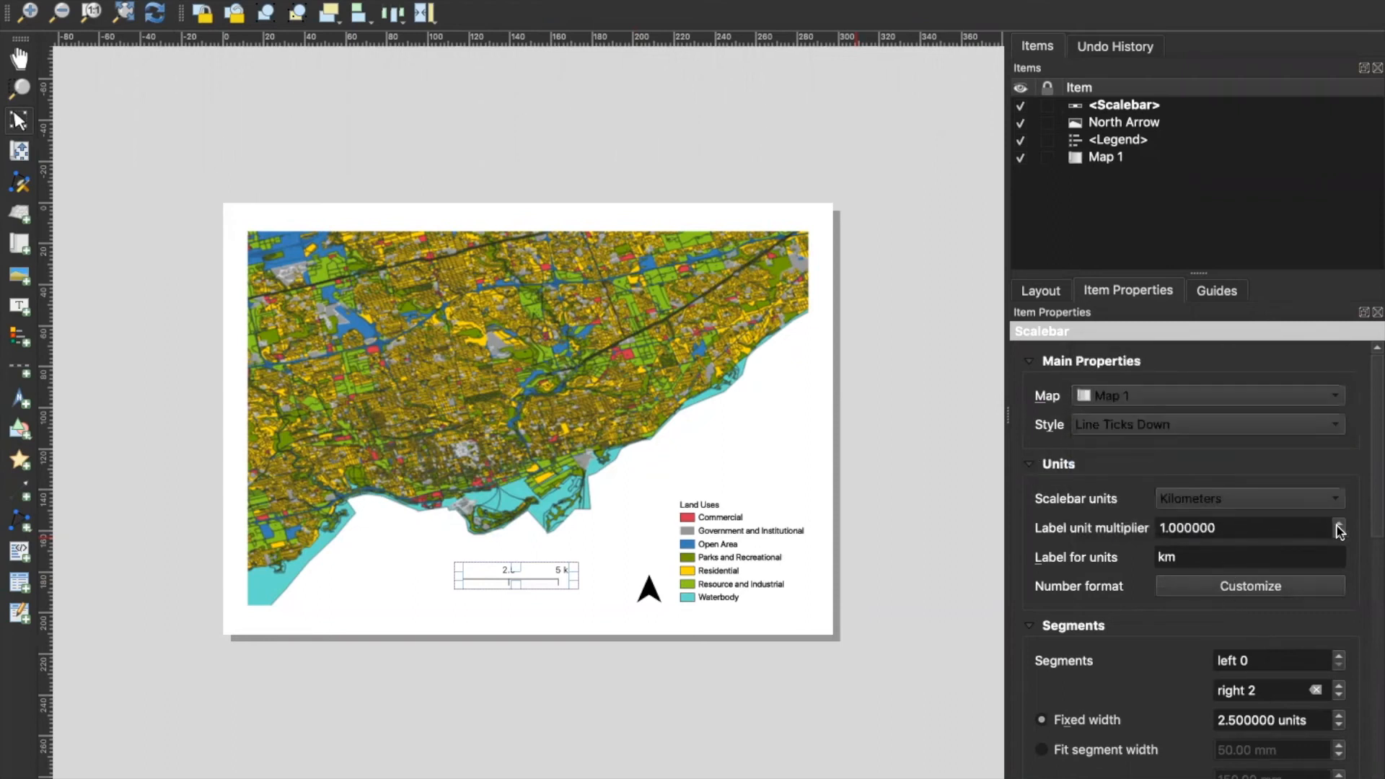
Move the scale bar right and down, next to the north arrow, and clear the selection.
scroll(1303, 632, down, 5)
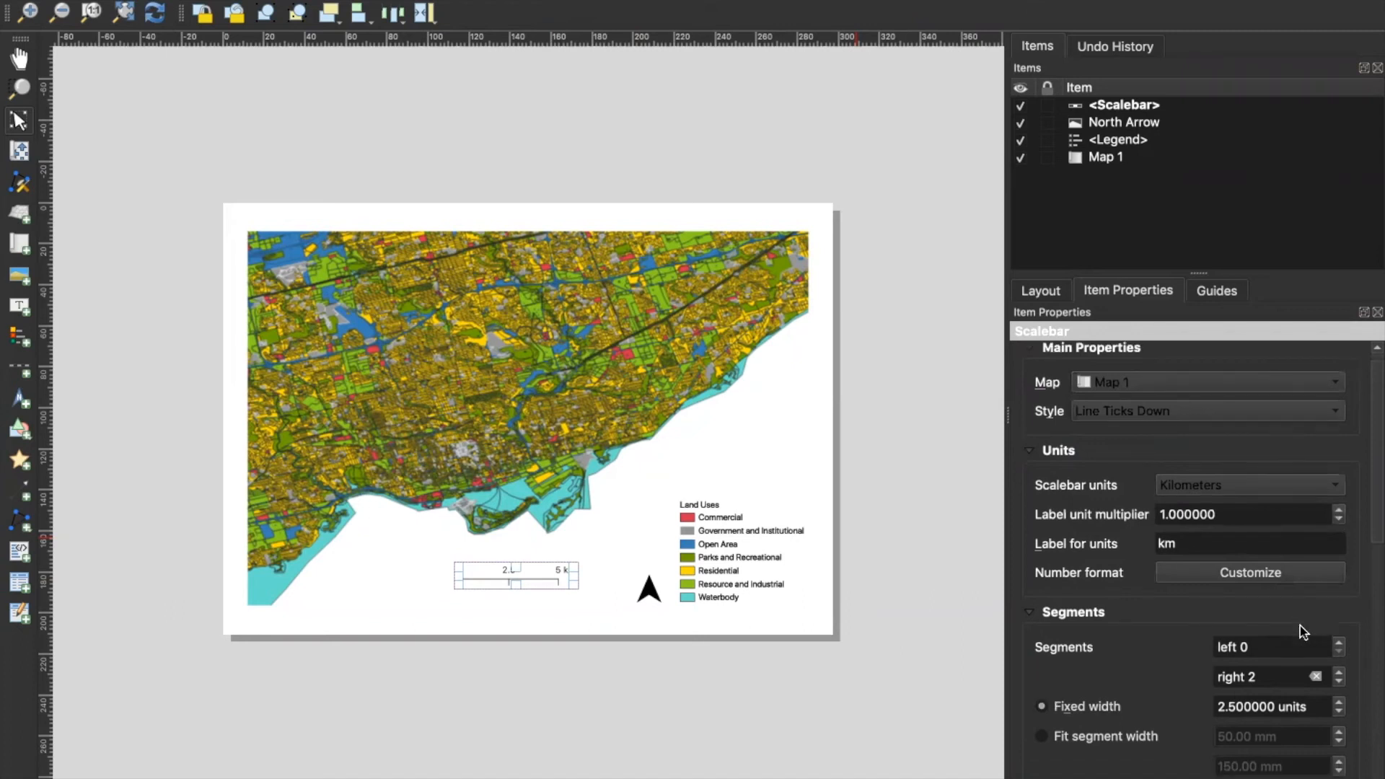
click(595, 639)
drag(513, 578, 579, 592)
click(581, 643)
click(580, 587)
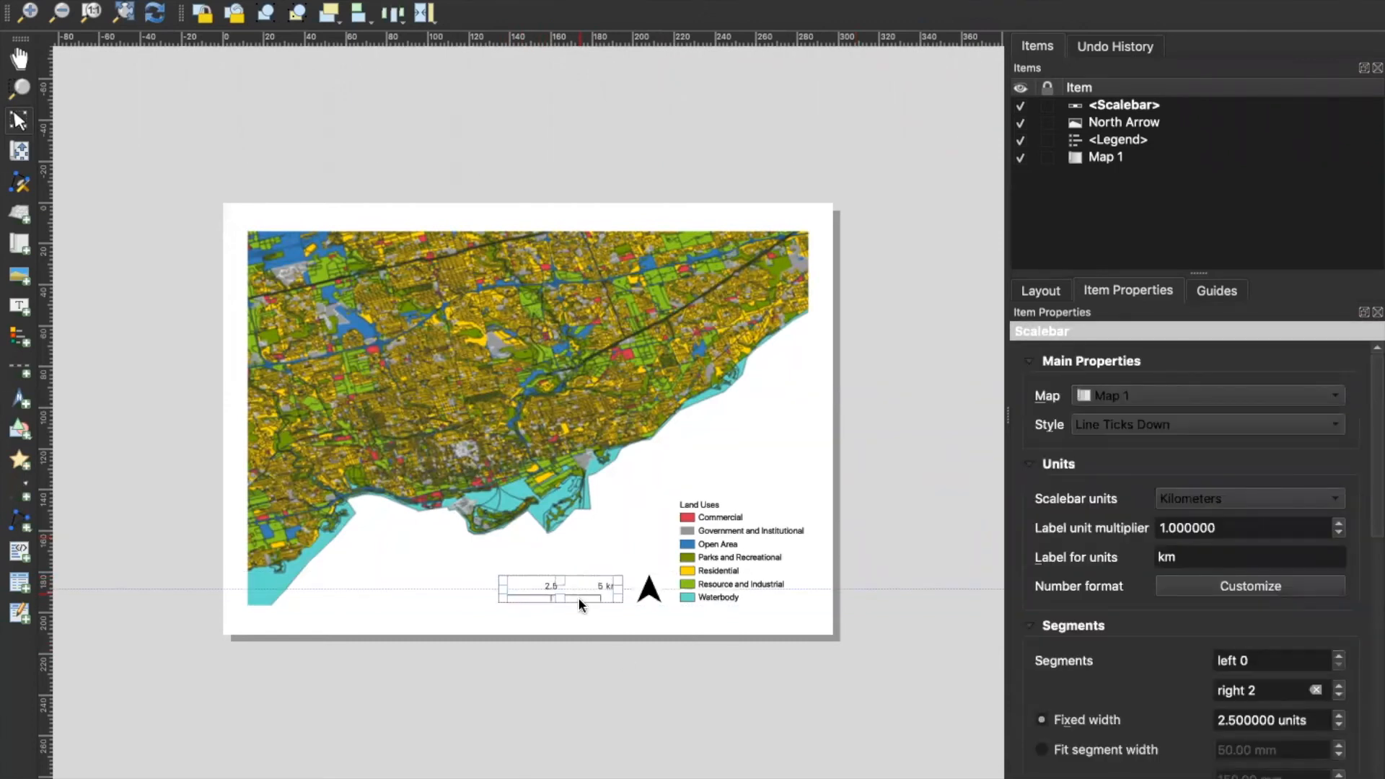
click(586, 644)
drag(116, 168, 884, 647)
click(884, 647)
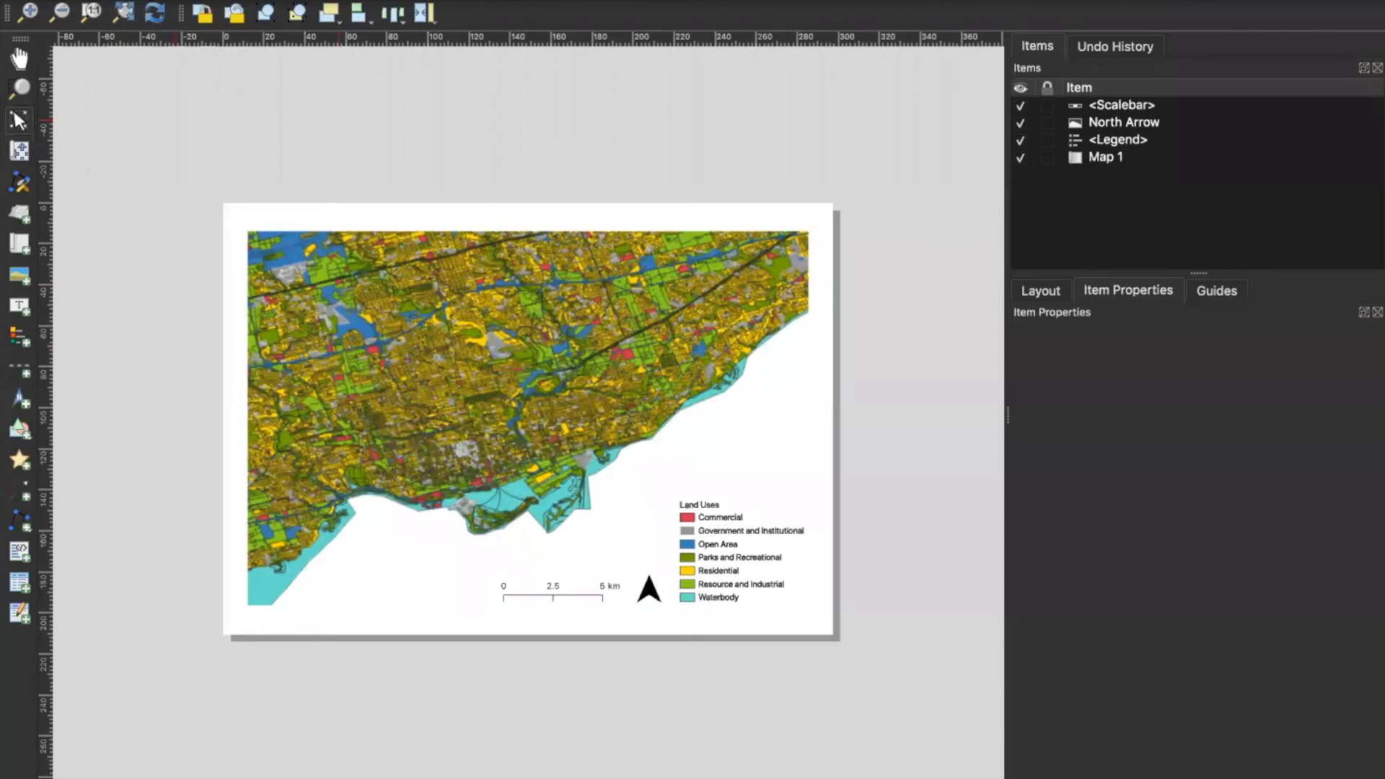
Close the print layout and switch back to the main QGIS project window.
click(154, 1)
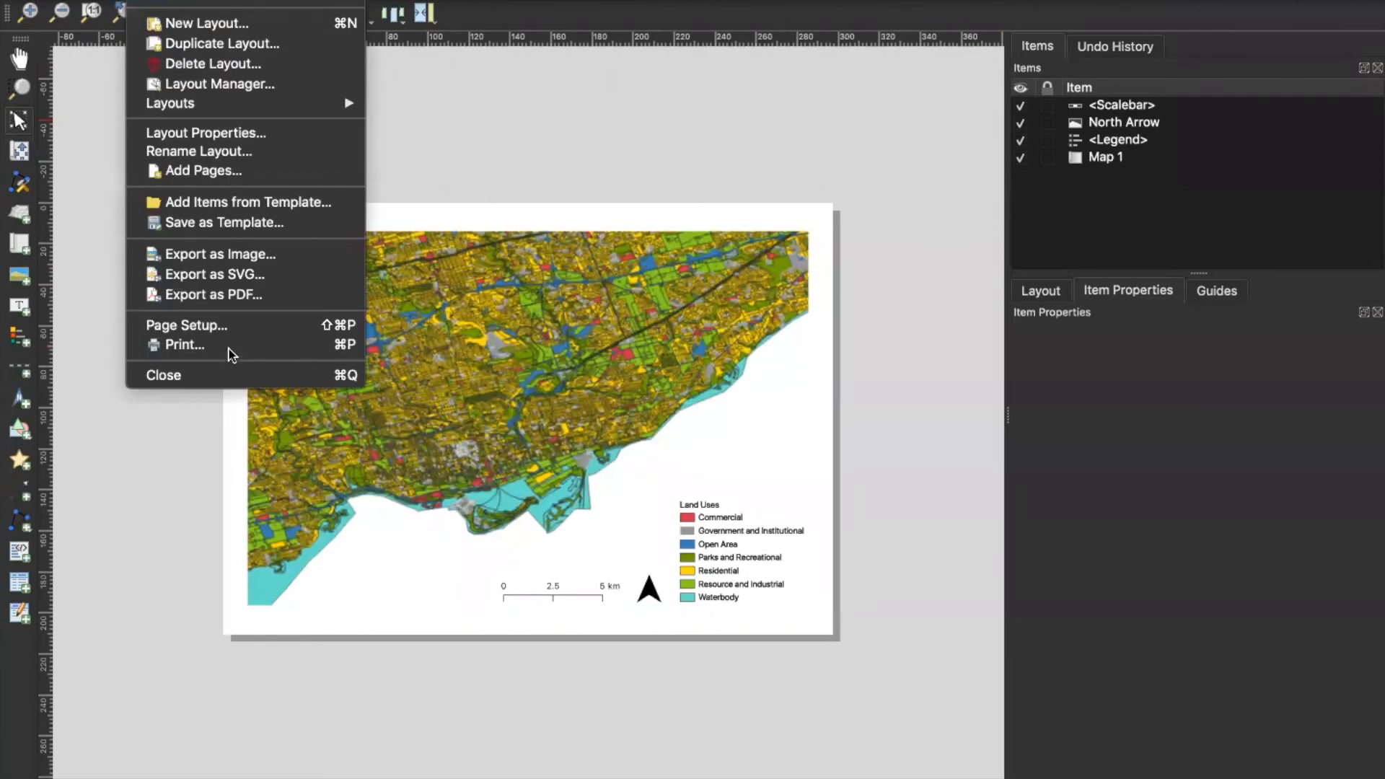
click(390, 507)
click(309, 550)
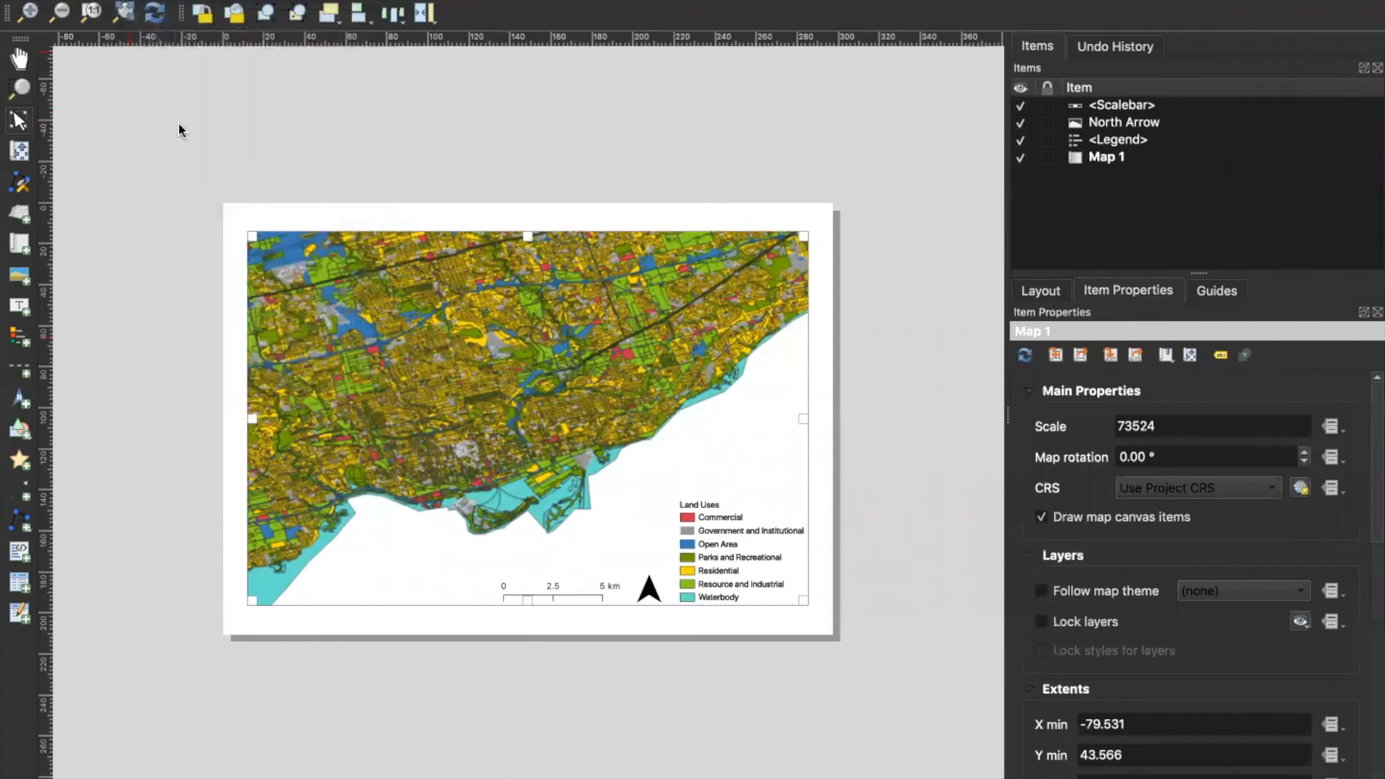
click(148, 1)
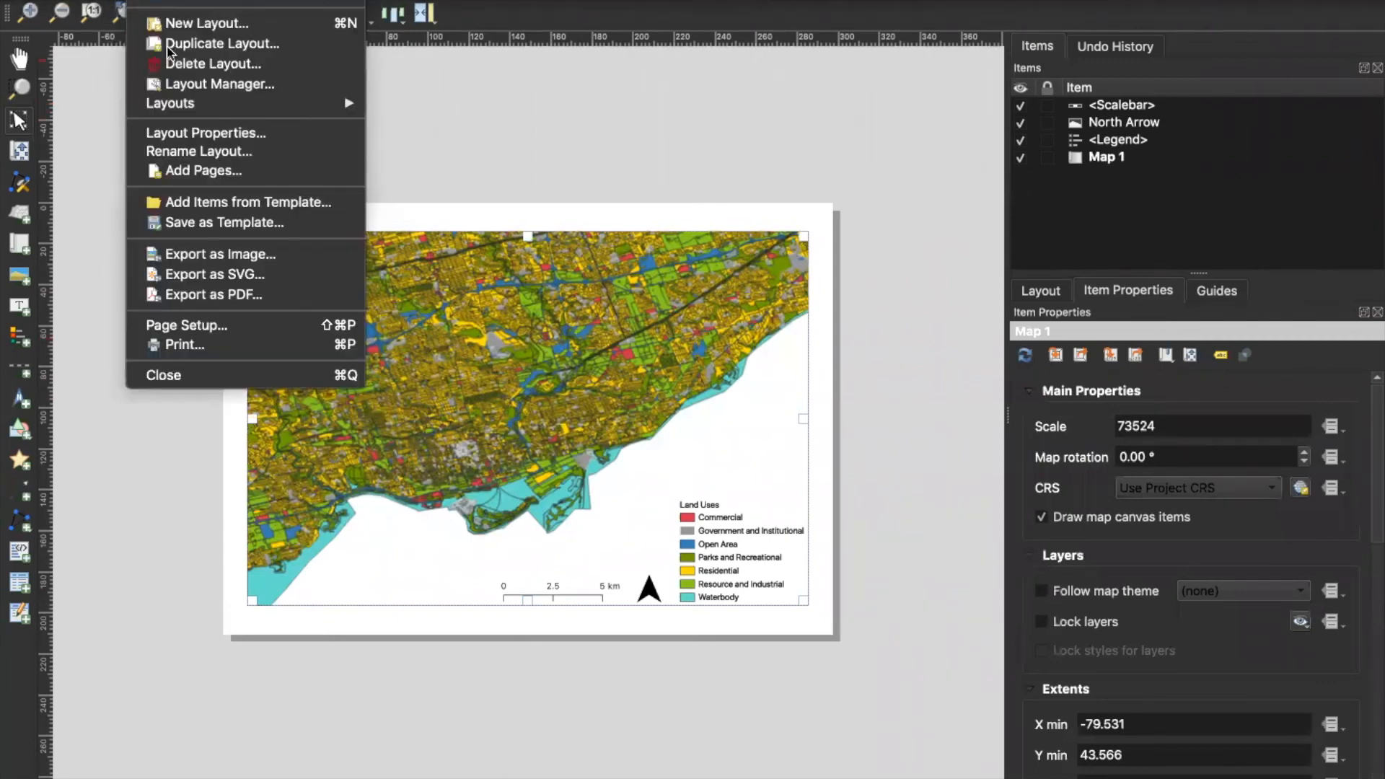
click(211, 377)
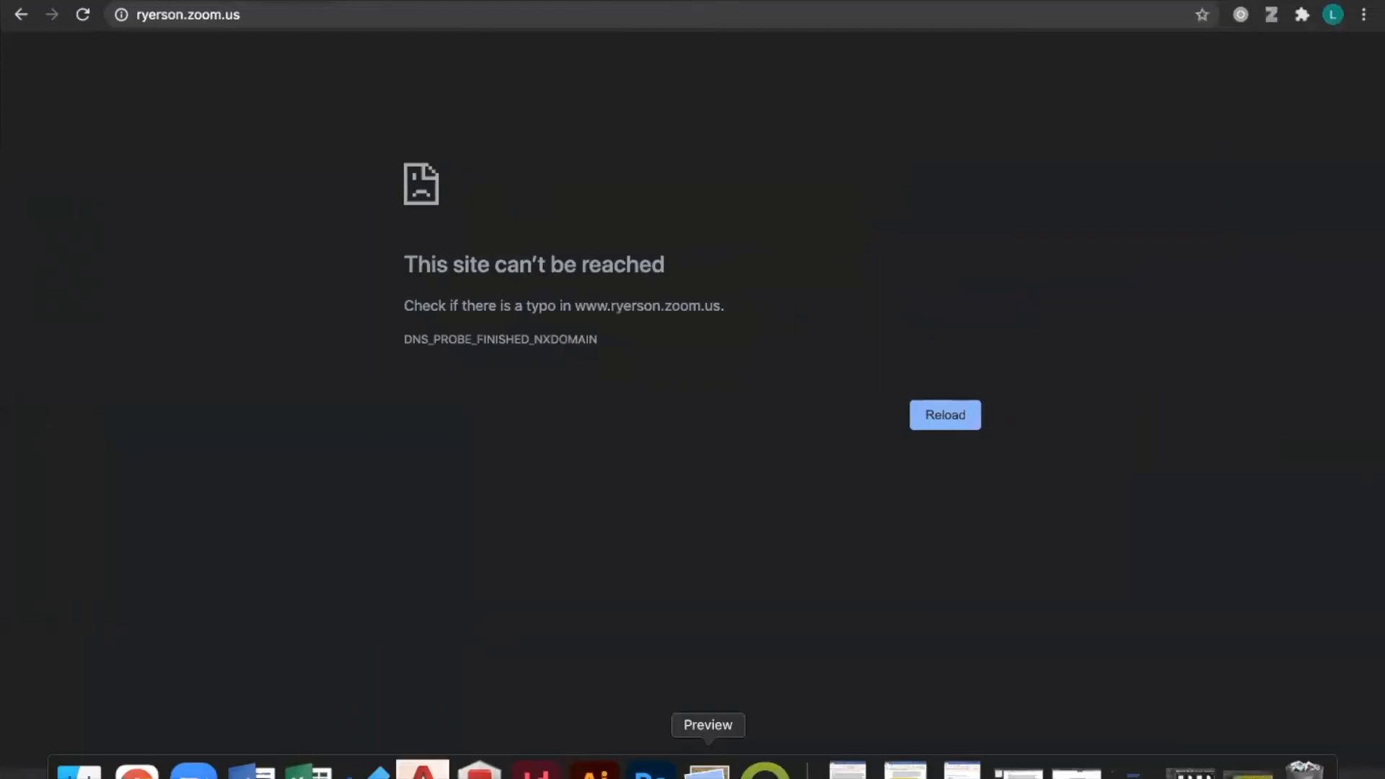
click(765, 772)
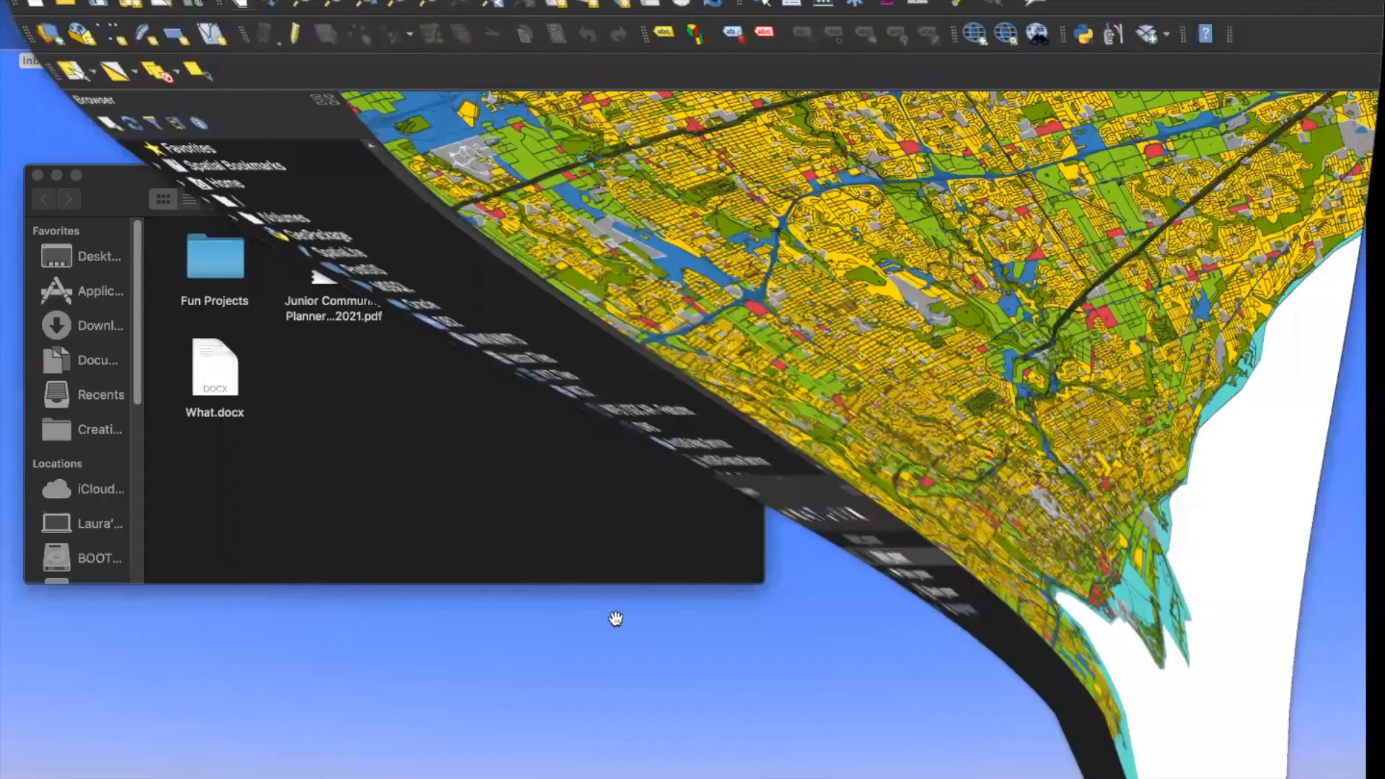
Hide the ONmaf_cmator layer so its grey polygons no longer cover the land use around Toronto.
scroll(615, 619, down, 2)
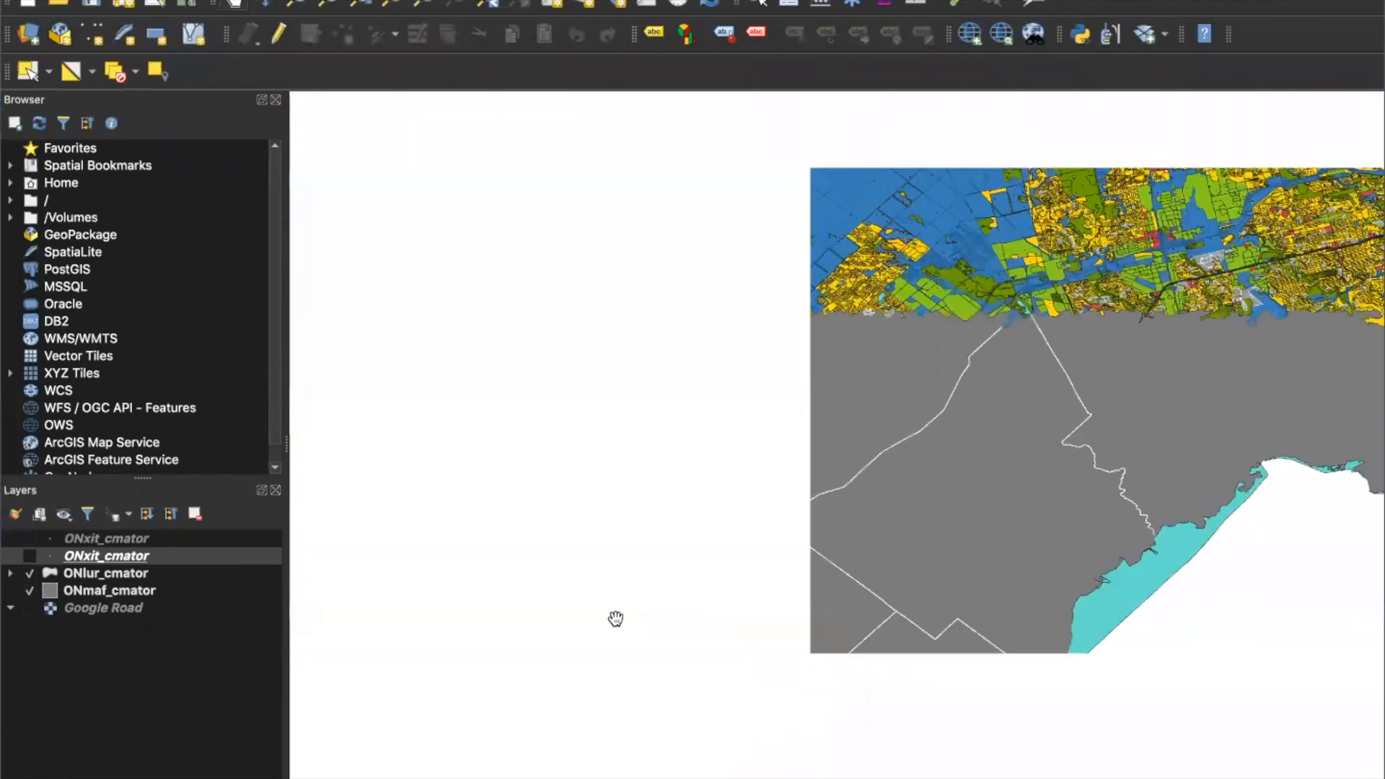
drag(1089, 650, 806, 649)
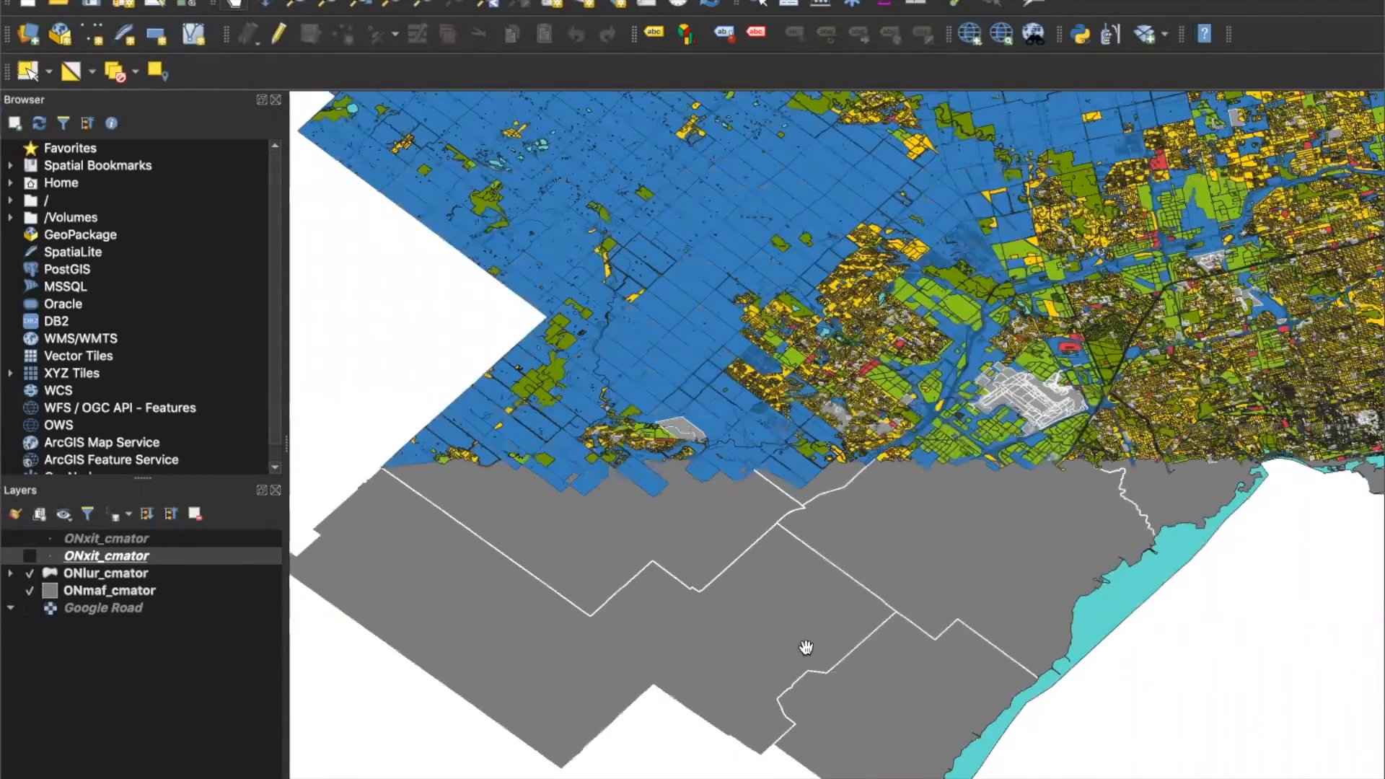
drag(996, 600, 820, 597)
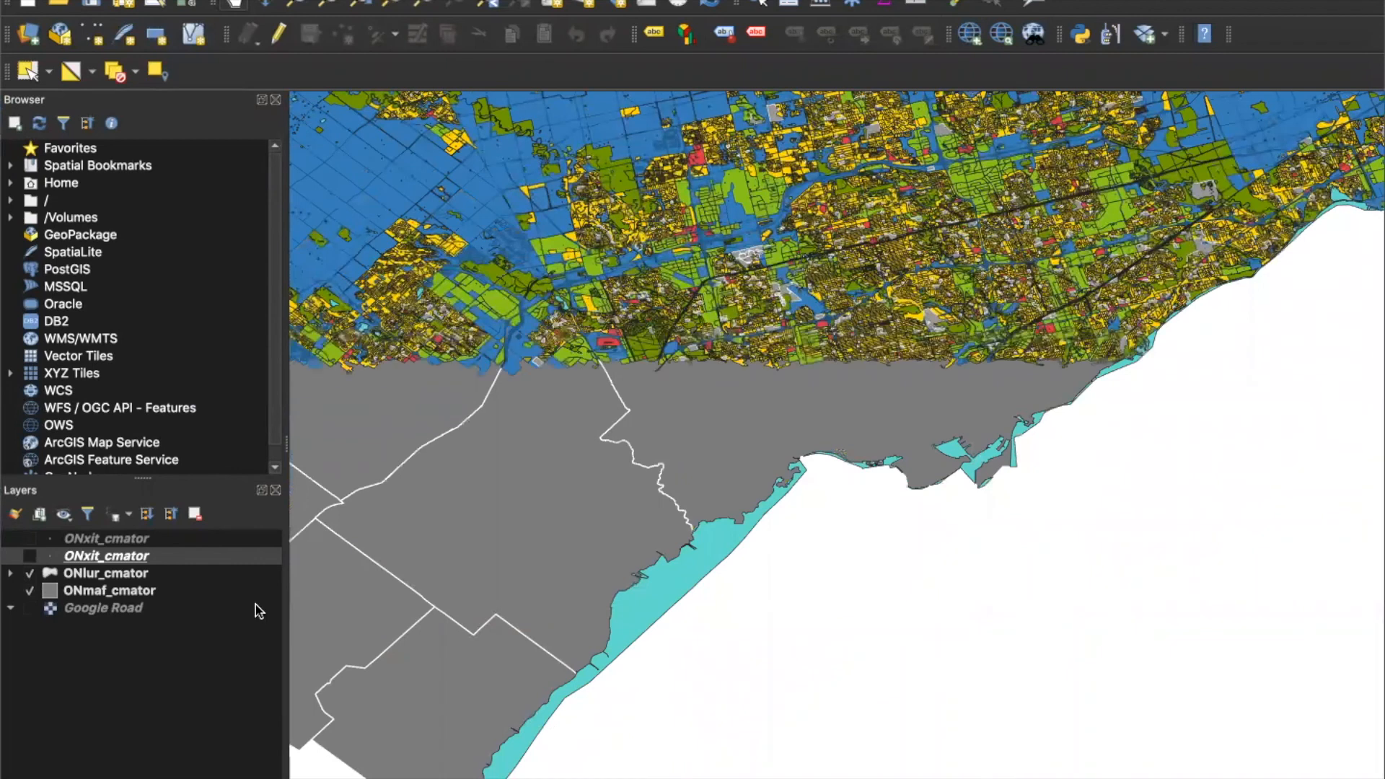
click(28, 591)
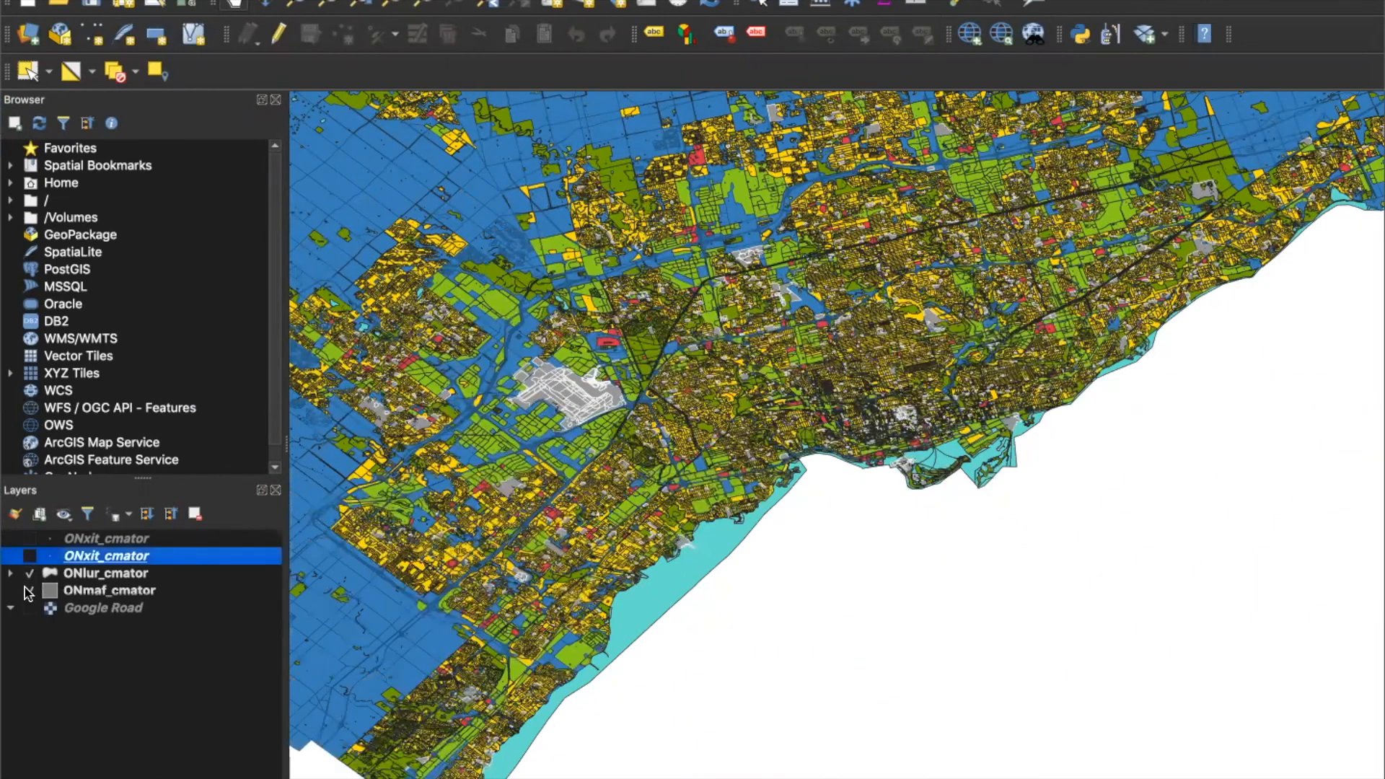
click(27, 591)
Expand the categories of the ONlur_cmator layer and hide Waterbody.
click(11, 573)
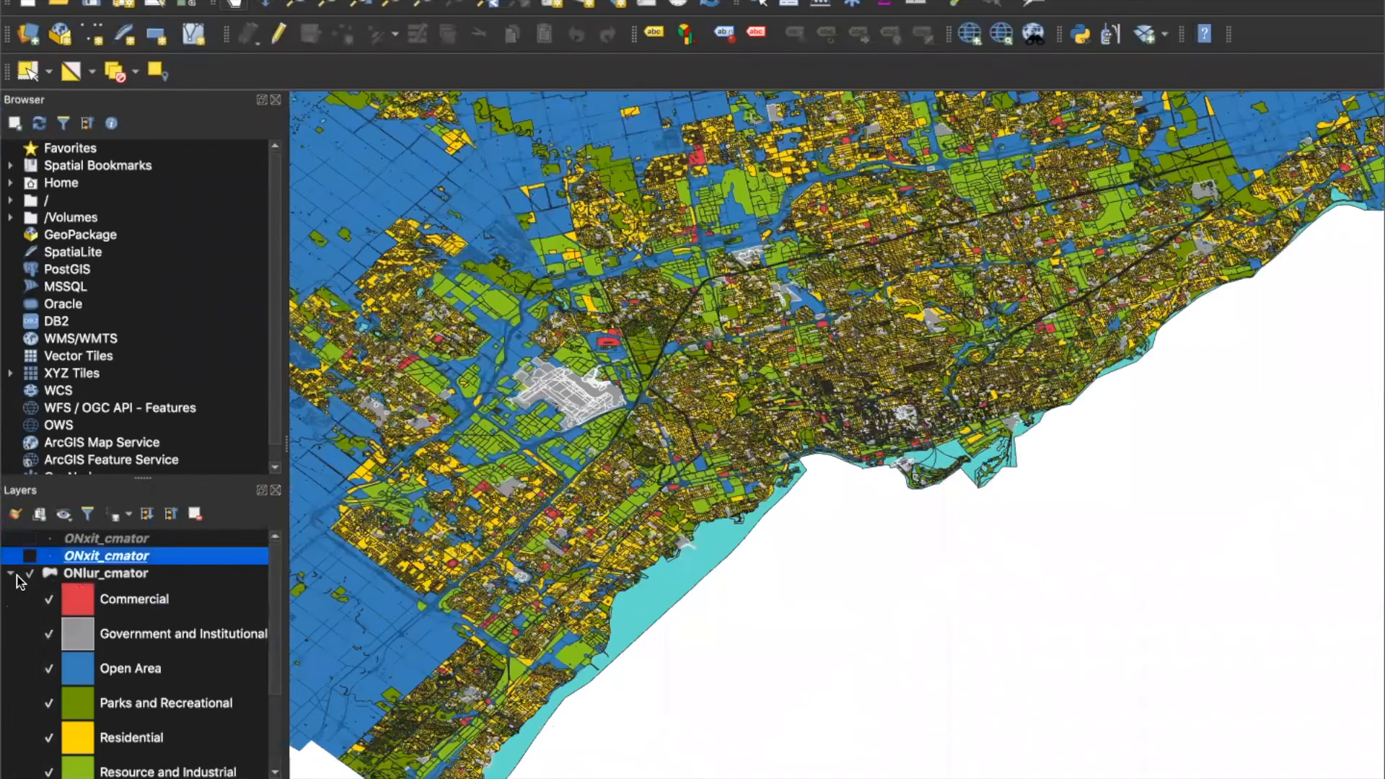
scroll(157, 686, down, 5)
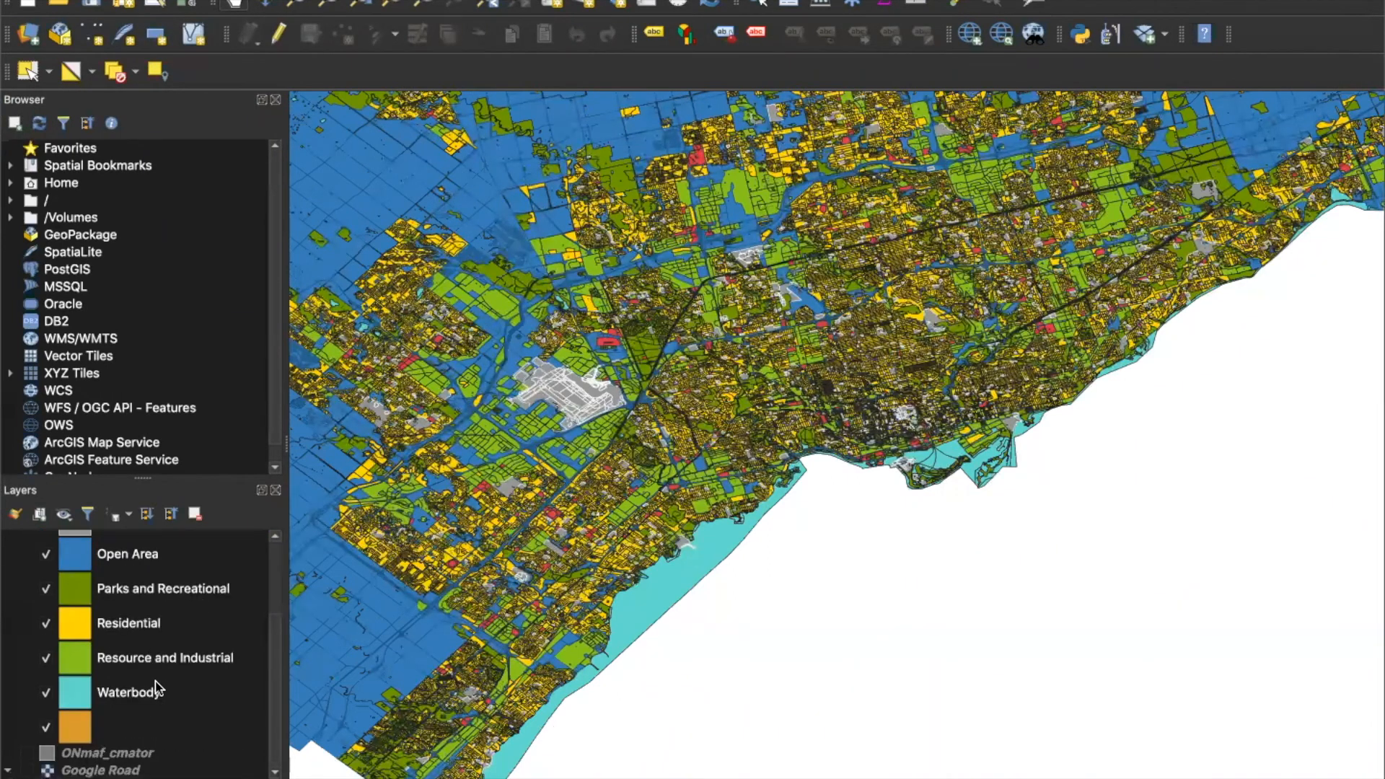
click(46, 693)
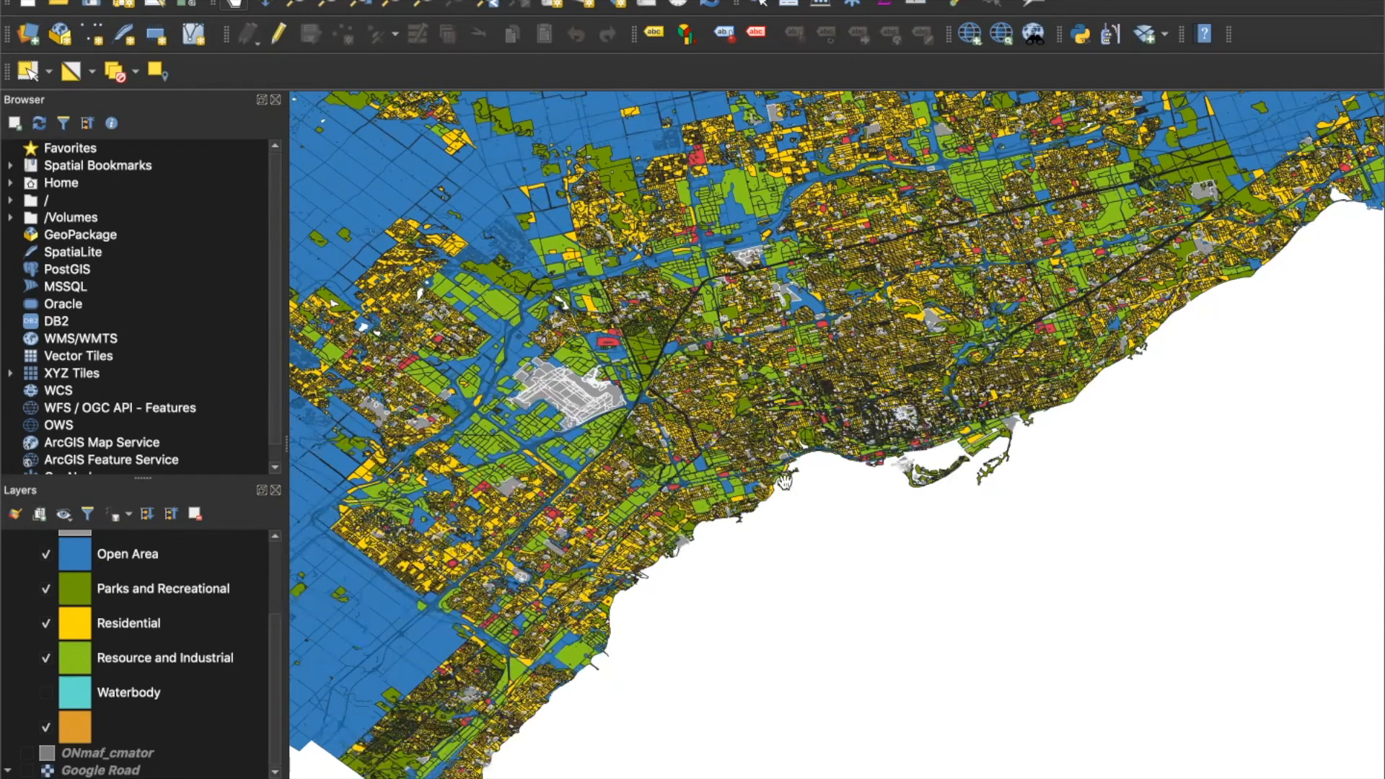
Reopen the Close Up Toronto print layout.
click(154, 1)
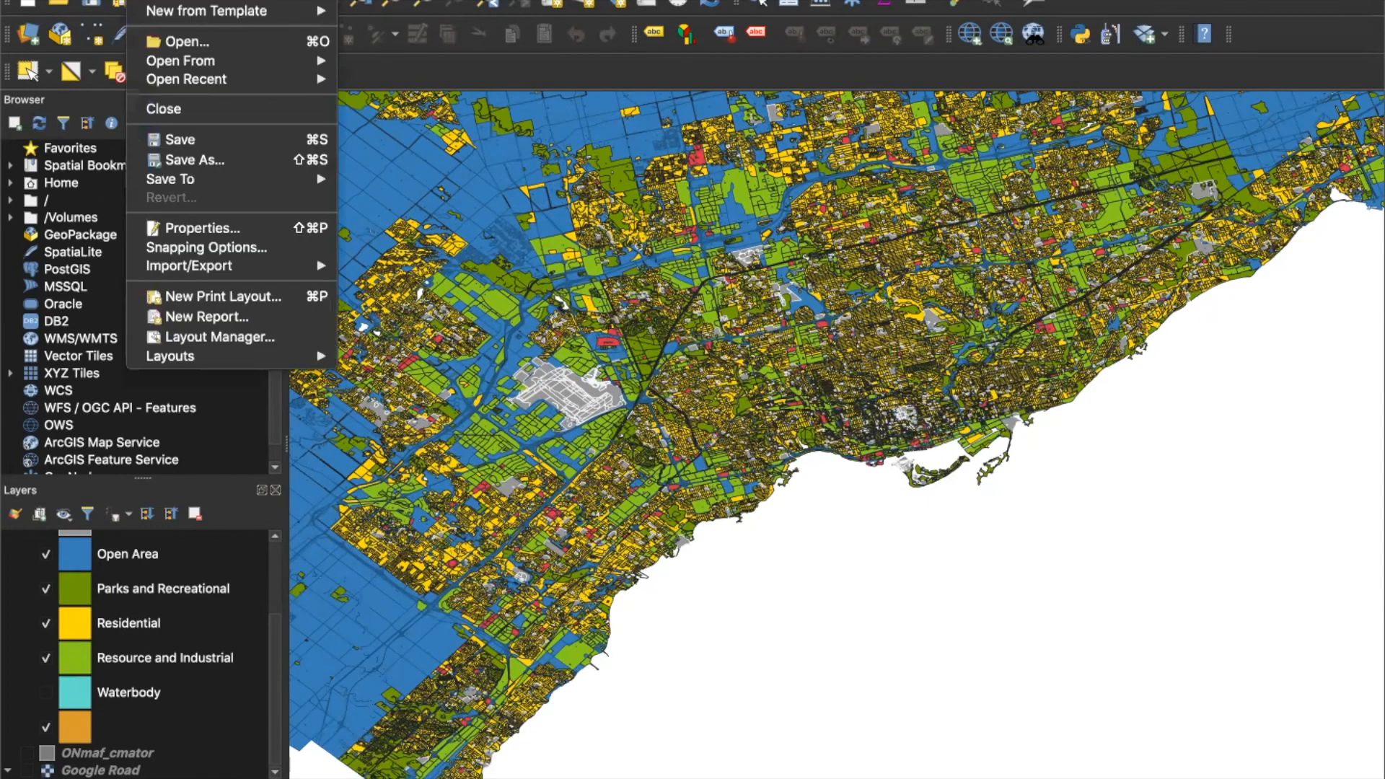
mouse_move(193, 364)
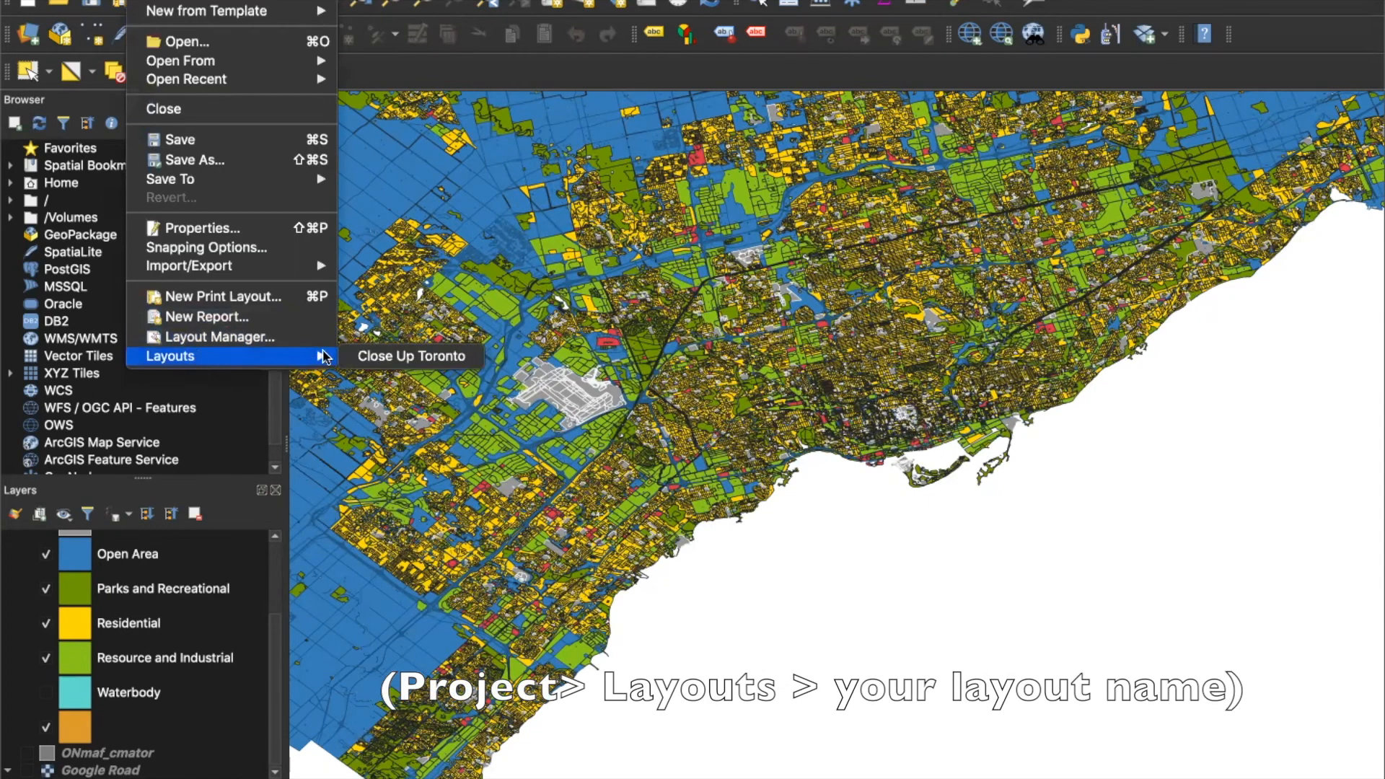
click(358, 357)
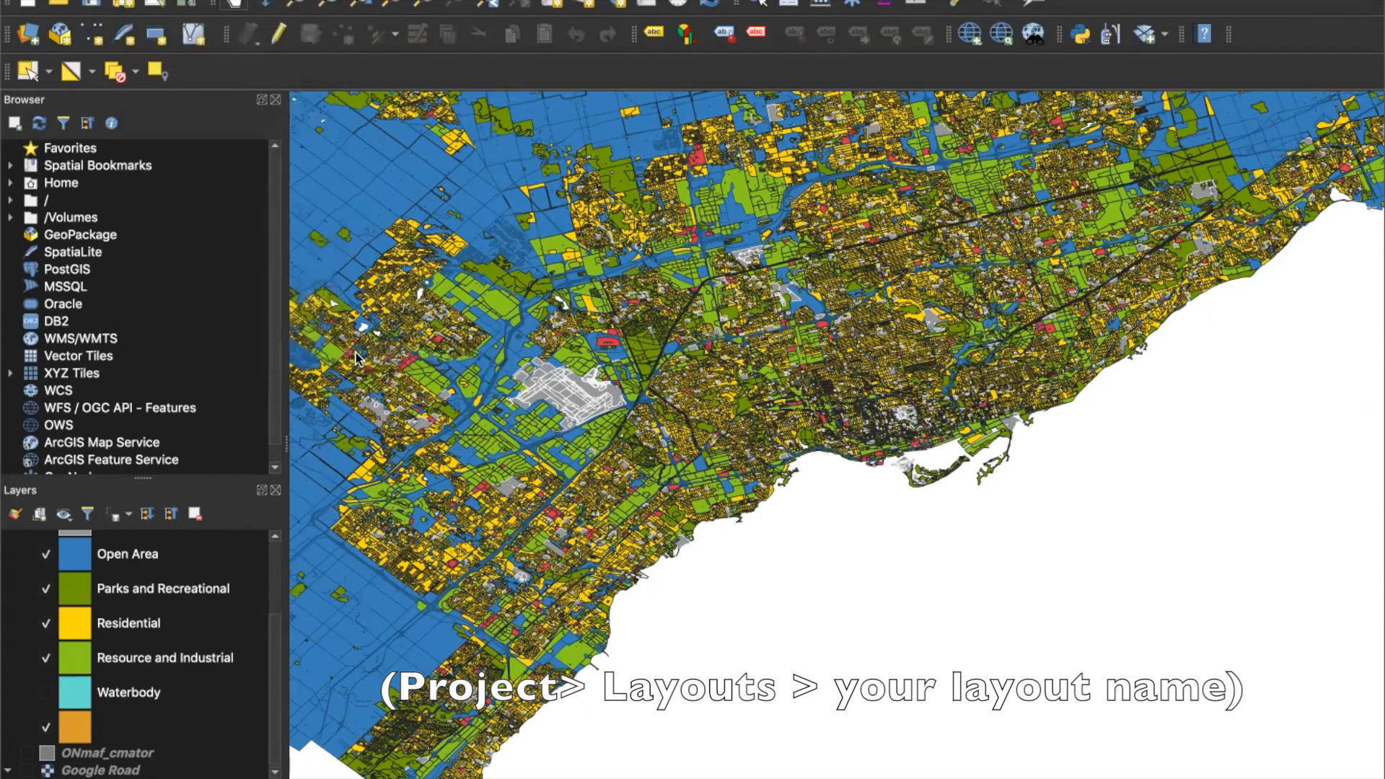
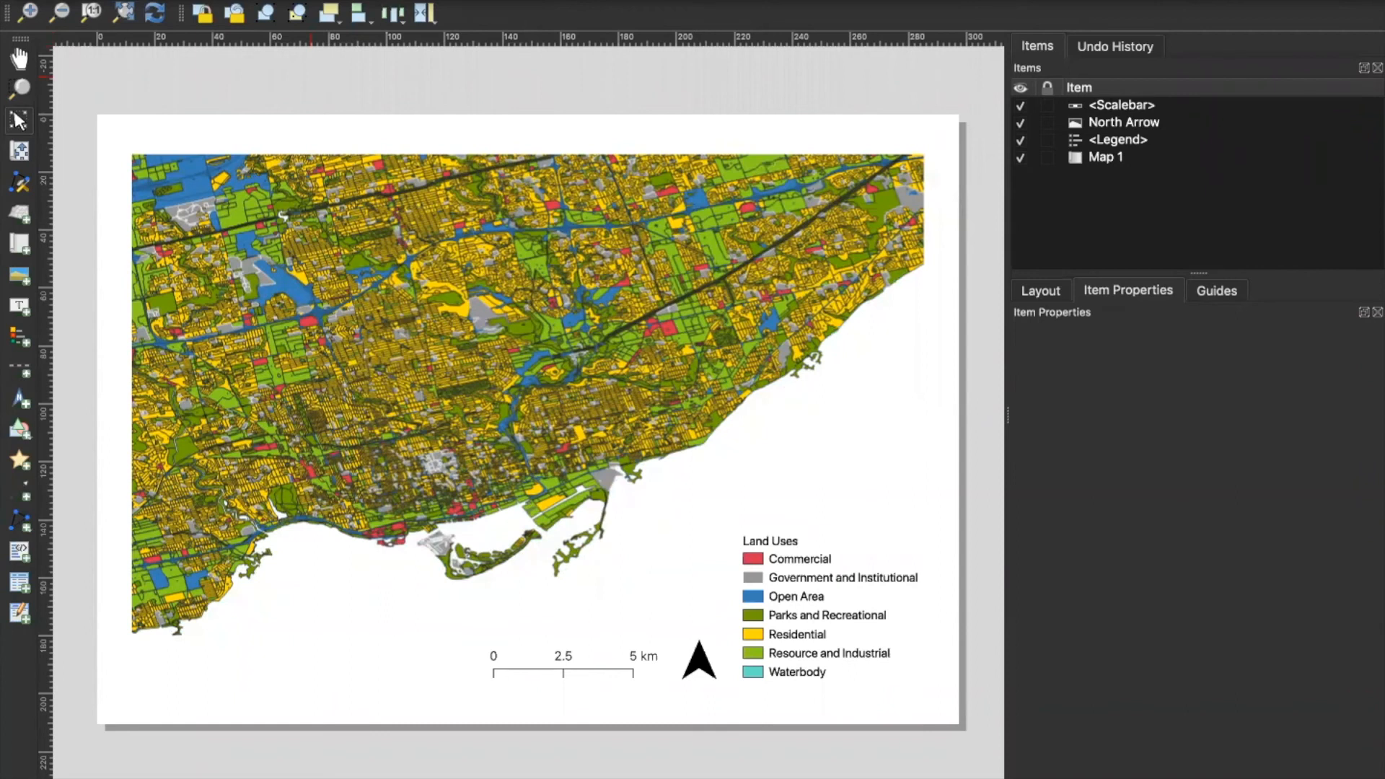
Export the layout as a PDF named Close Up Toronto in the Data folder, overwriting the existing file and accepting the PDF export options.
click(150, 1)
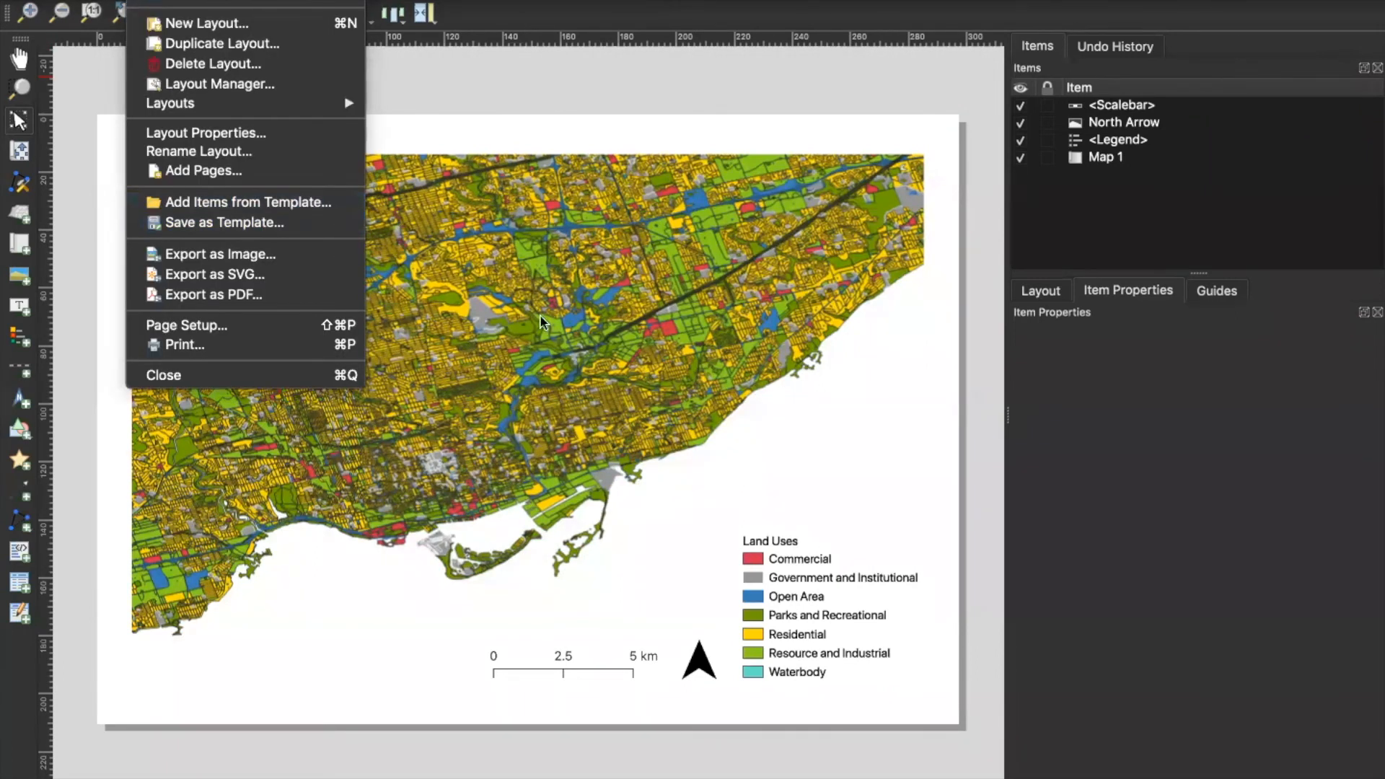
click(298, 300)
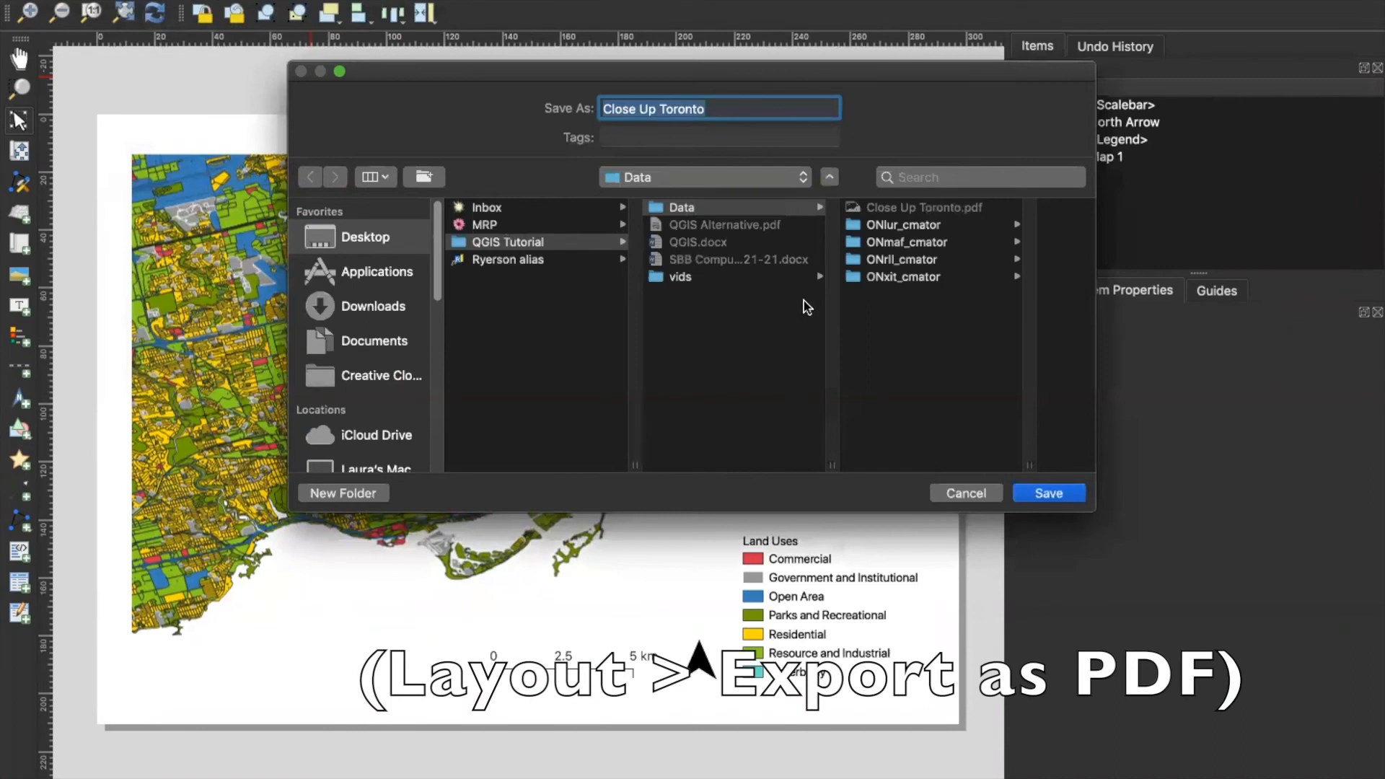
click(1031, 494)
click(830, 197)
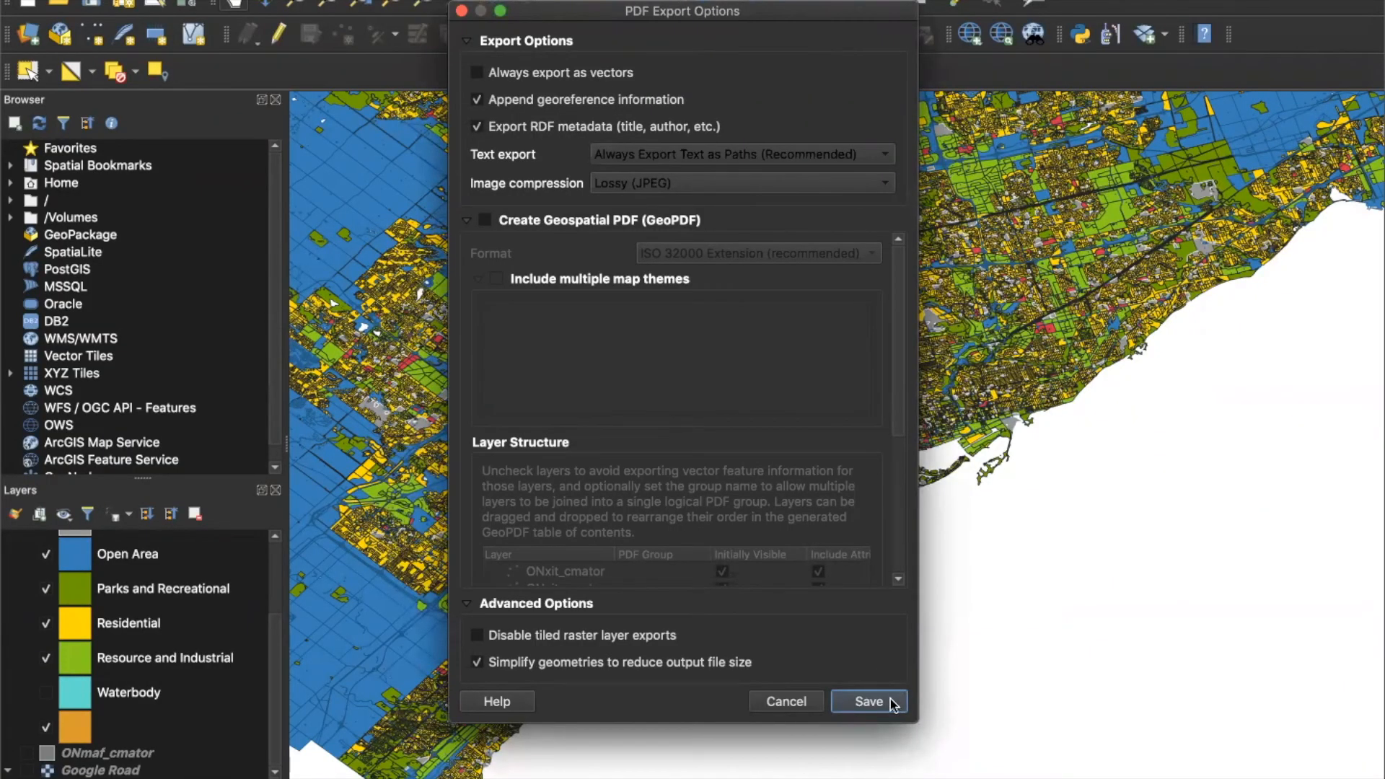
click(561, 76)
click(561, 77)
mouse_move(561, 77)
click(861, 705)
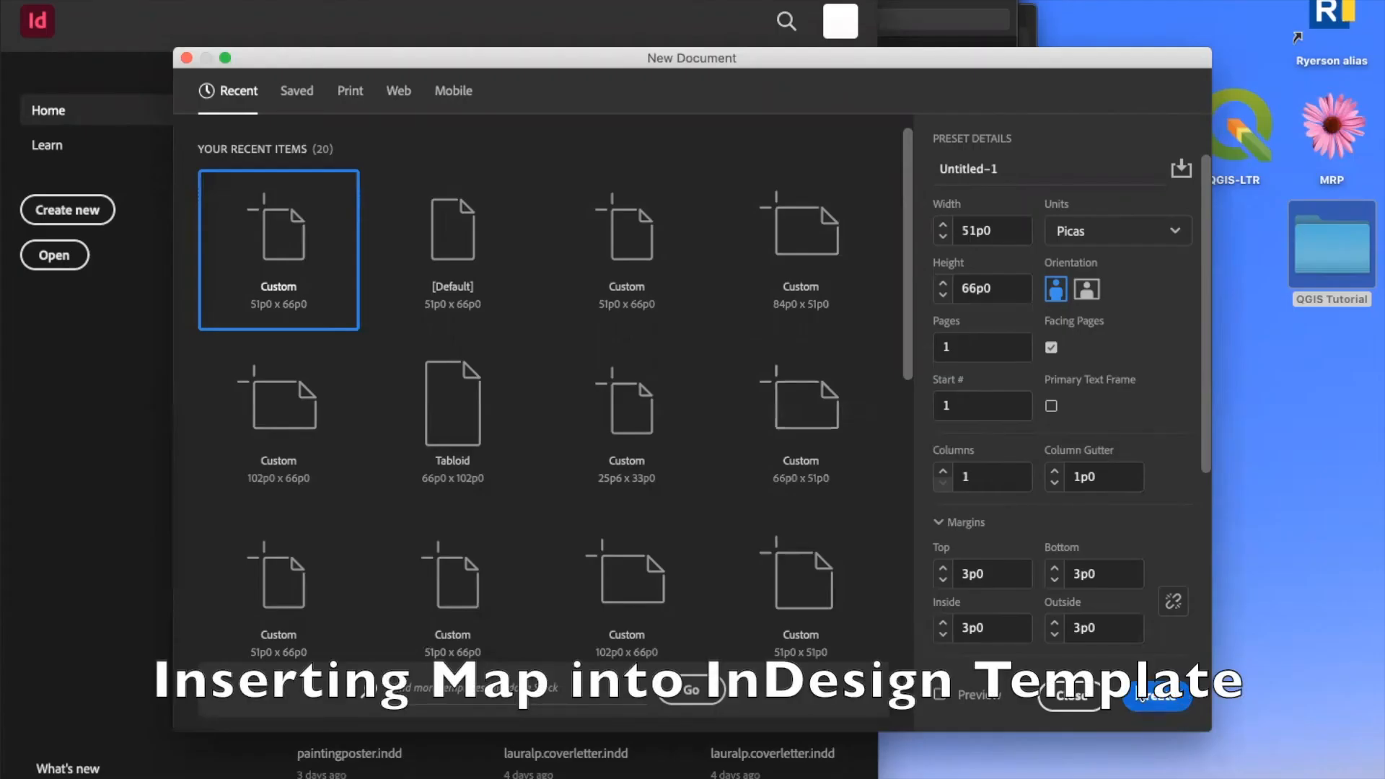
In InDesign, create a 51p0 x 66p0 document and draw a rectangular image frame about 32 by 25 picas at the page's upper-left margin.
click(1152, 695)
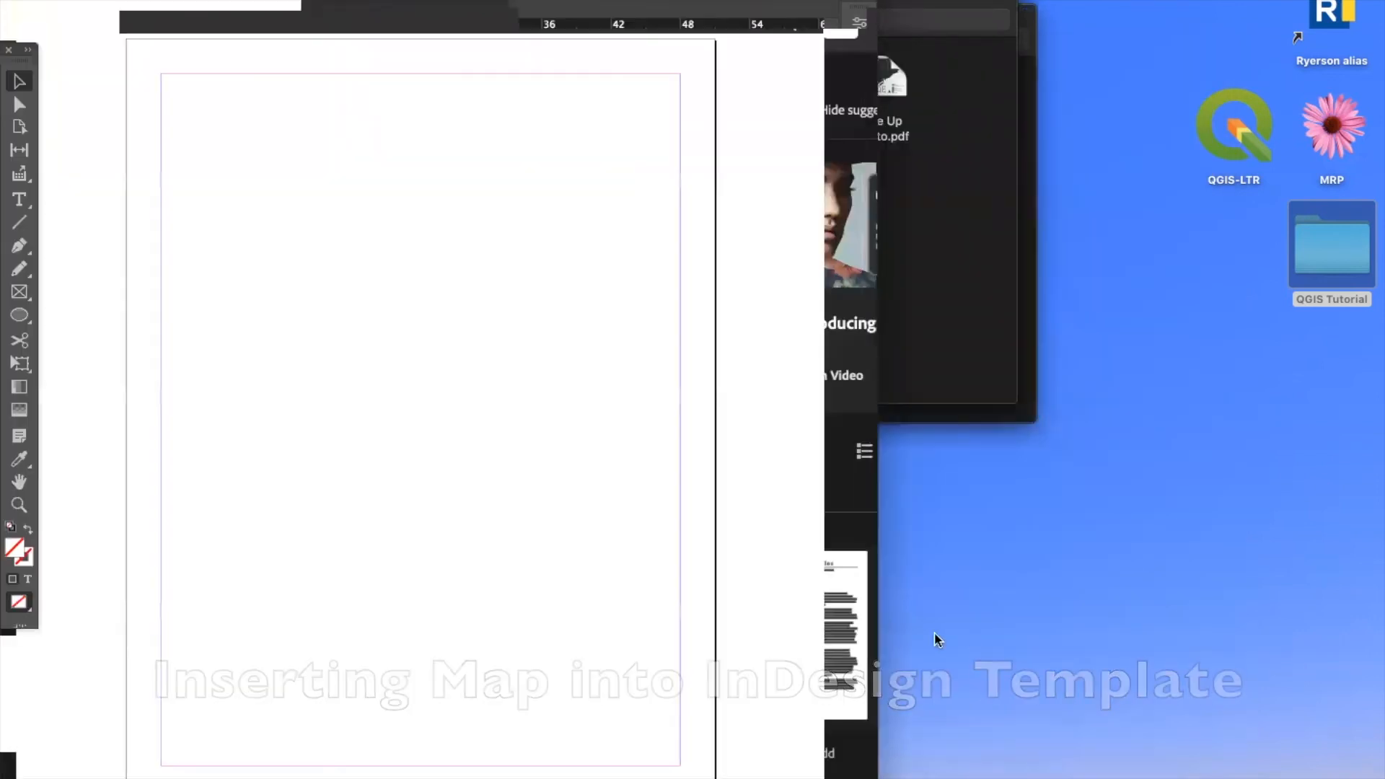
click(19, 292)
drag(161, 83, 531, 372)
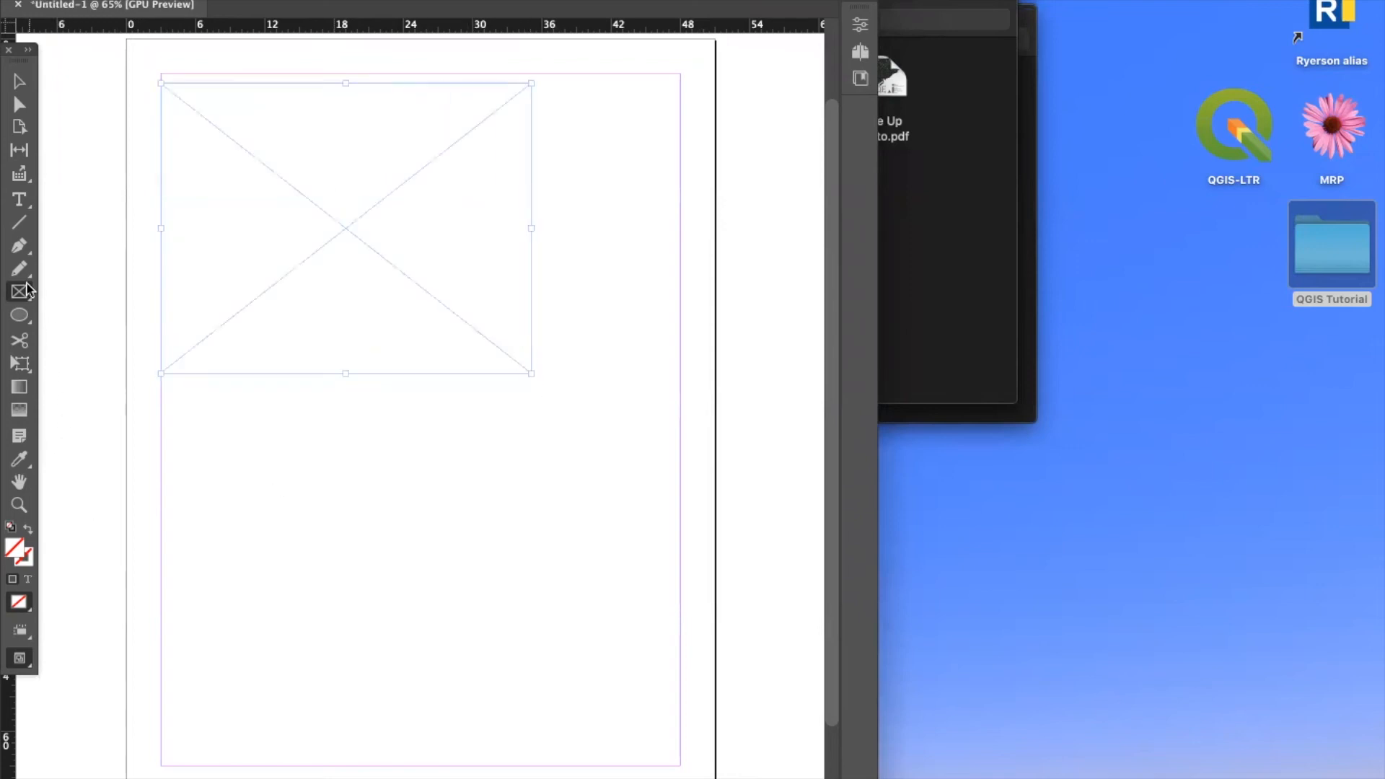
Add a text frame directly below the image frame containing "Title of Map".
click(20, 200)
drag(161, 381, 535, 418)
text(T)
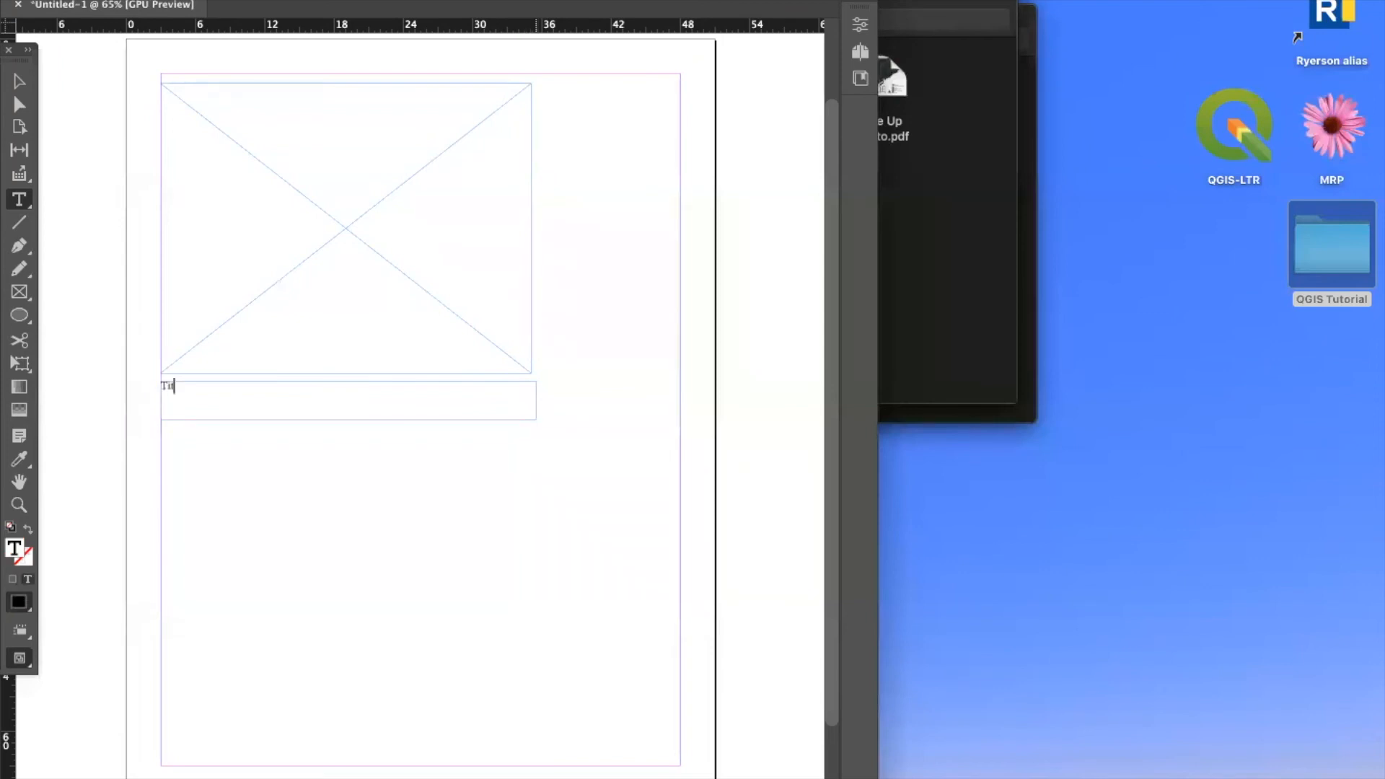
text(itle of Map)
click(19, 79)
Place Close Up Toronto.pdf from the Finder window into the empty image frame.
click(911, 173)
drag(863, 3, 1141, 2)
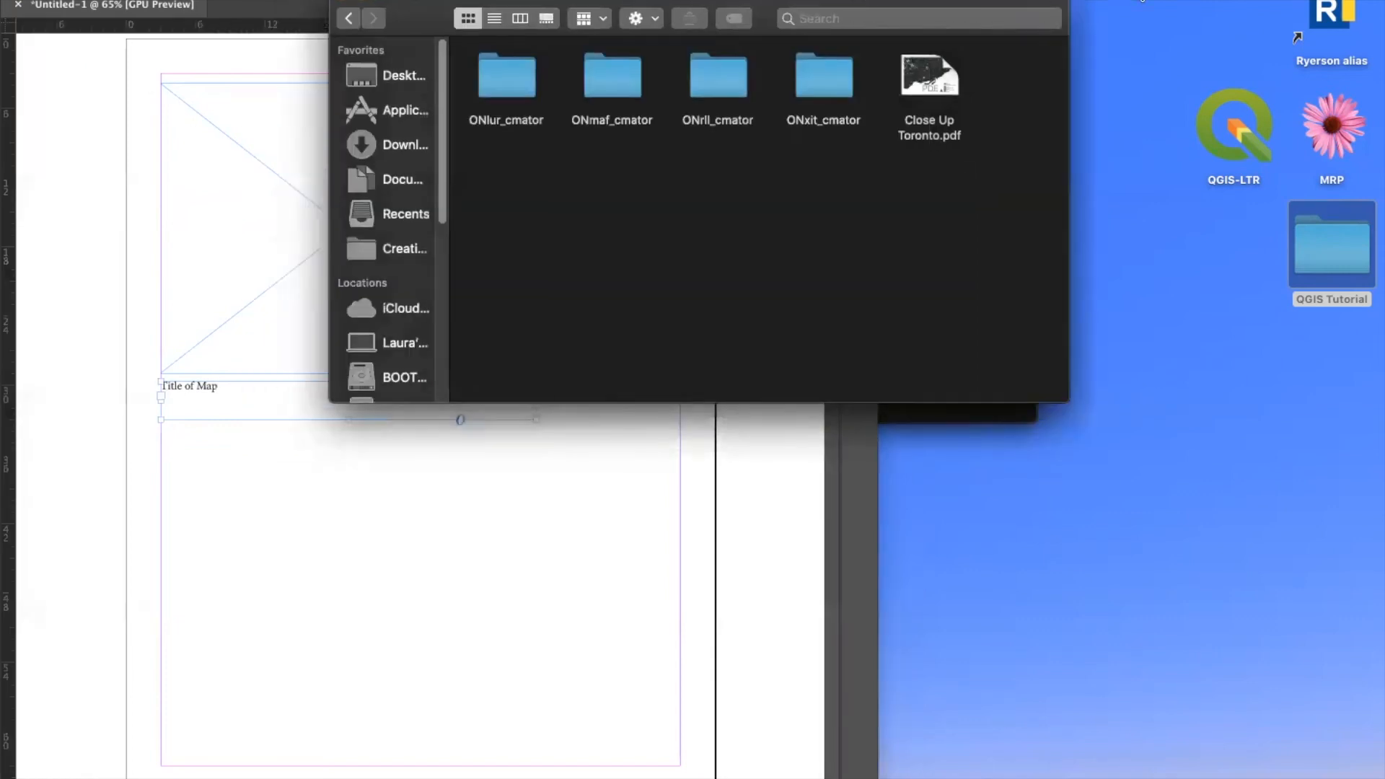
drag(1149, 74, 354, 160)
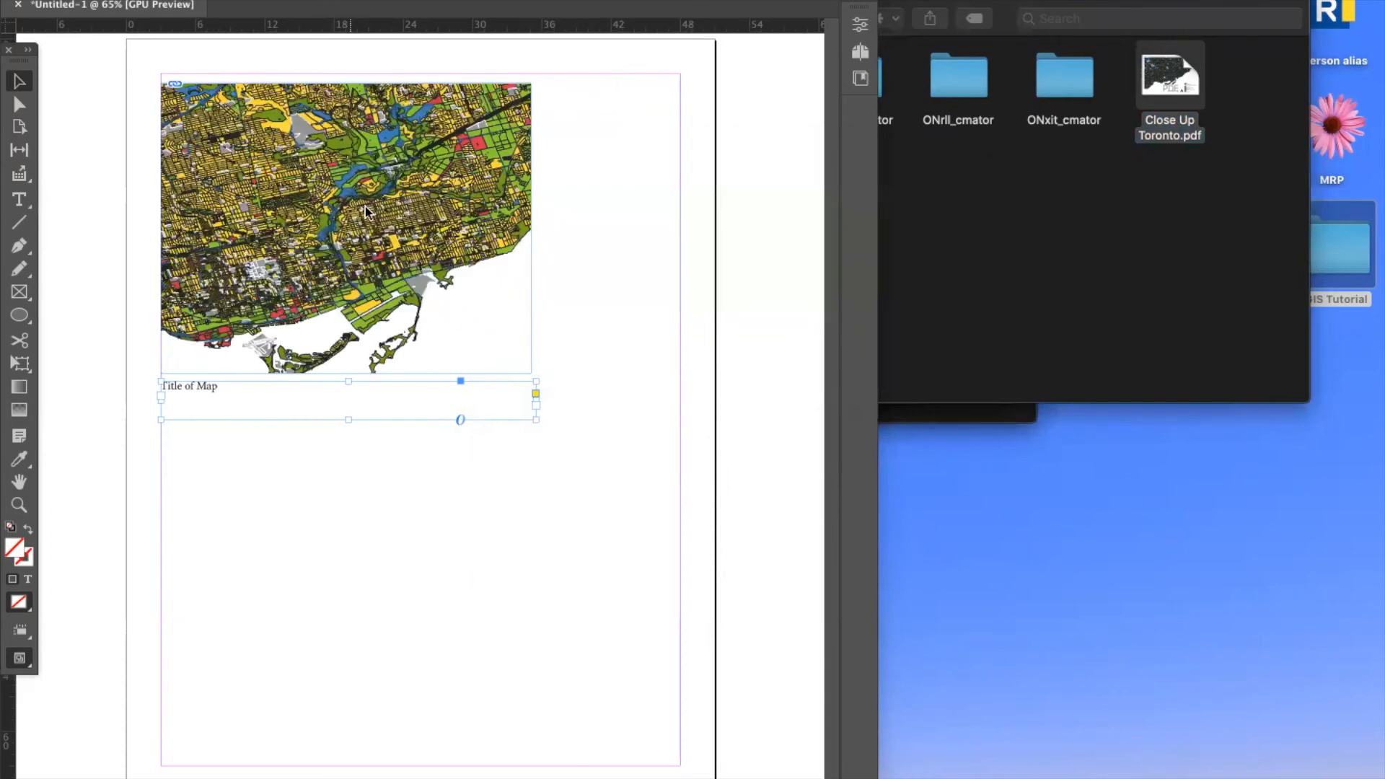
click(533, 238)
drag(534, 226, 655, 225)
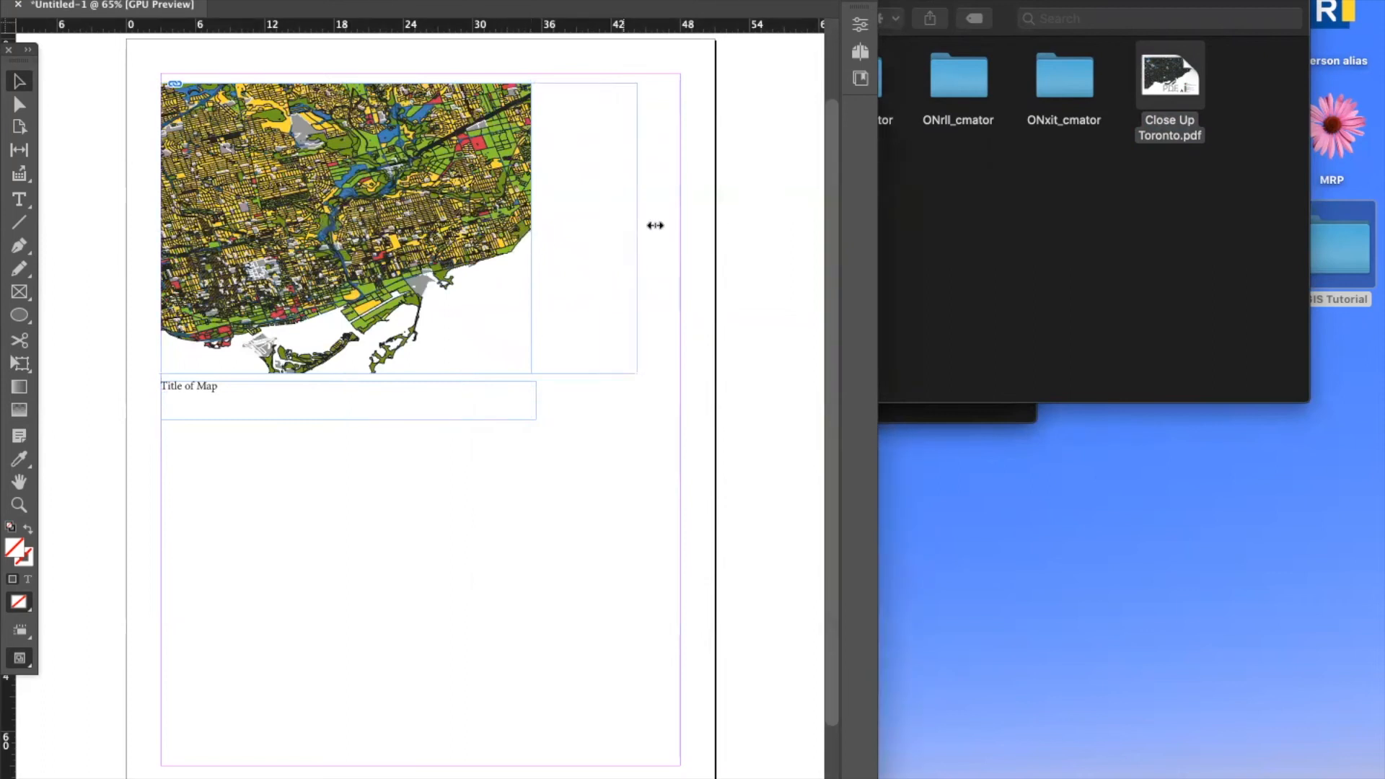
key(super+z)
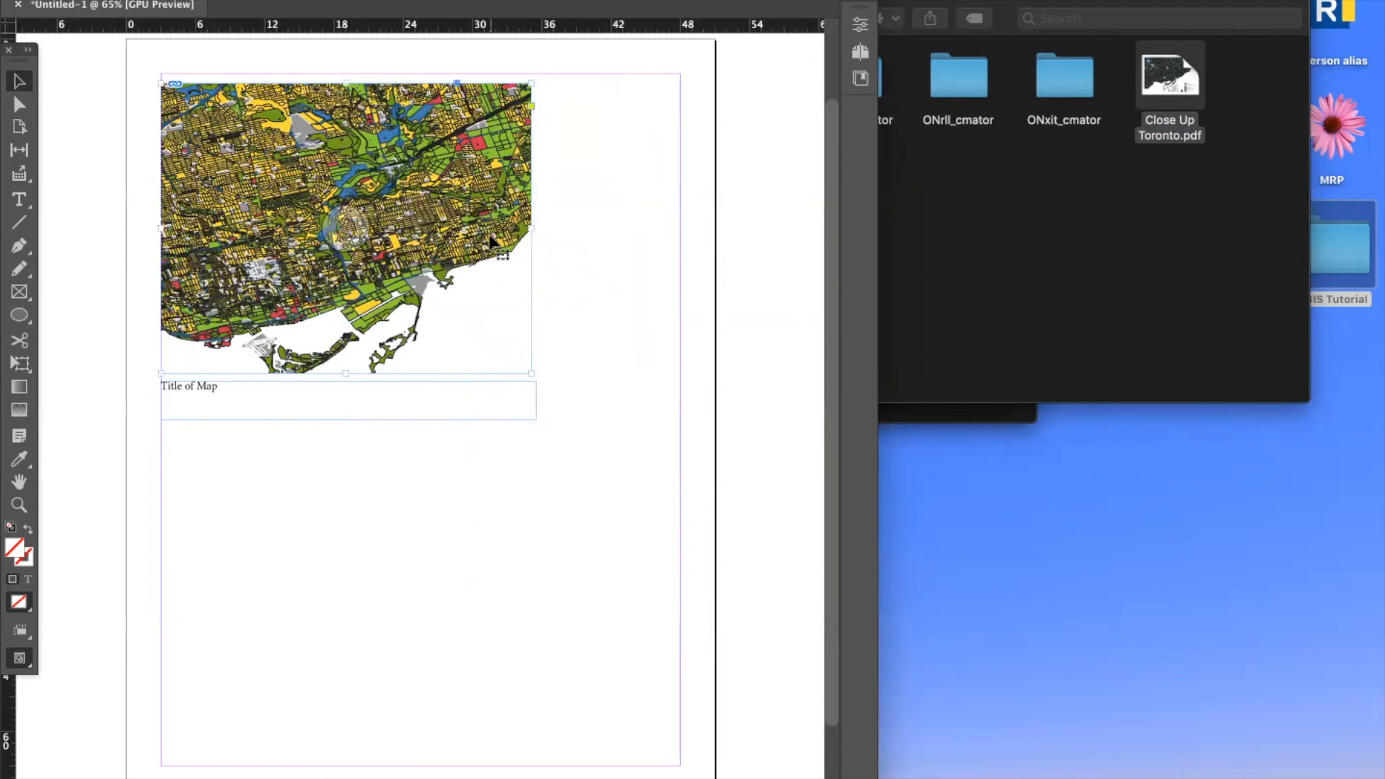
Fit the placed map proportionally so that all of it sits inside its frame, and deselect it.
right_click(474, 241)
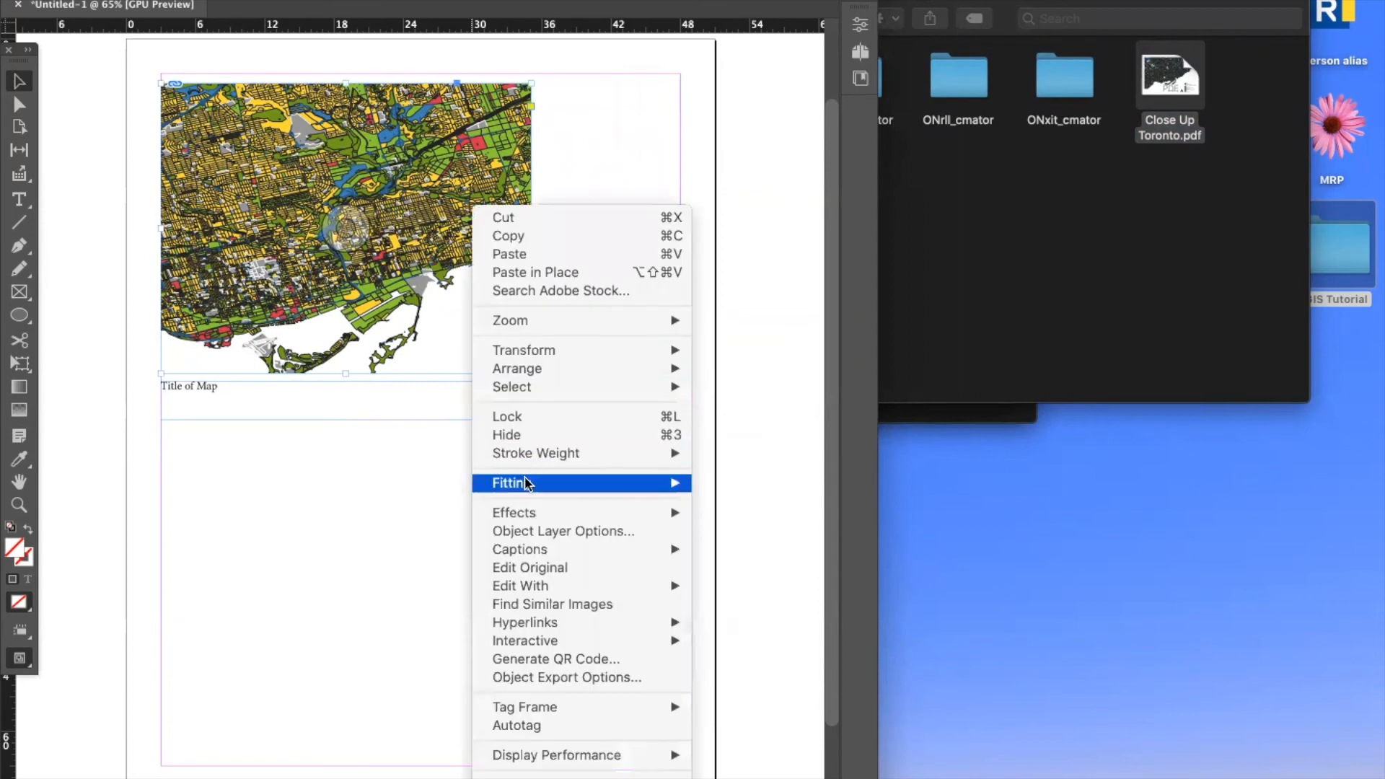
mouse_move(527, 483)
click(757, 568)
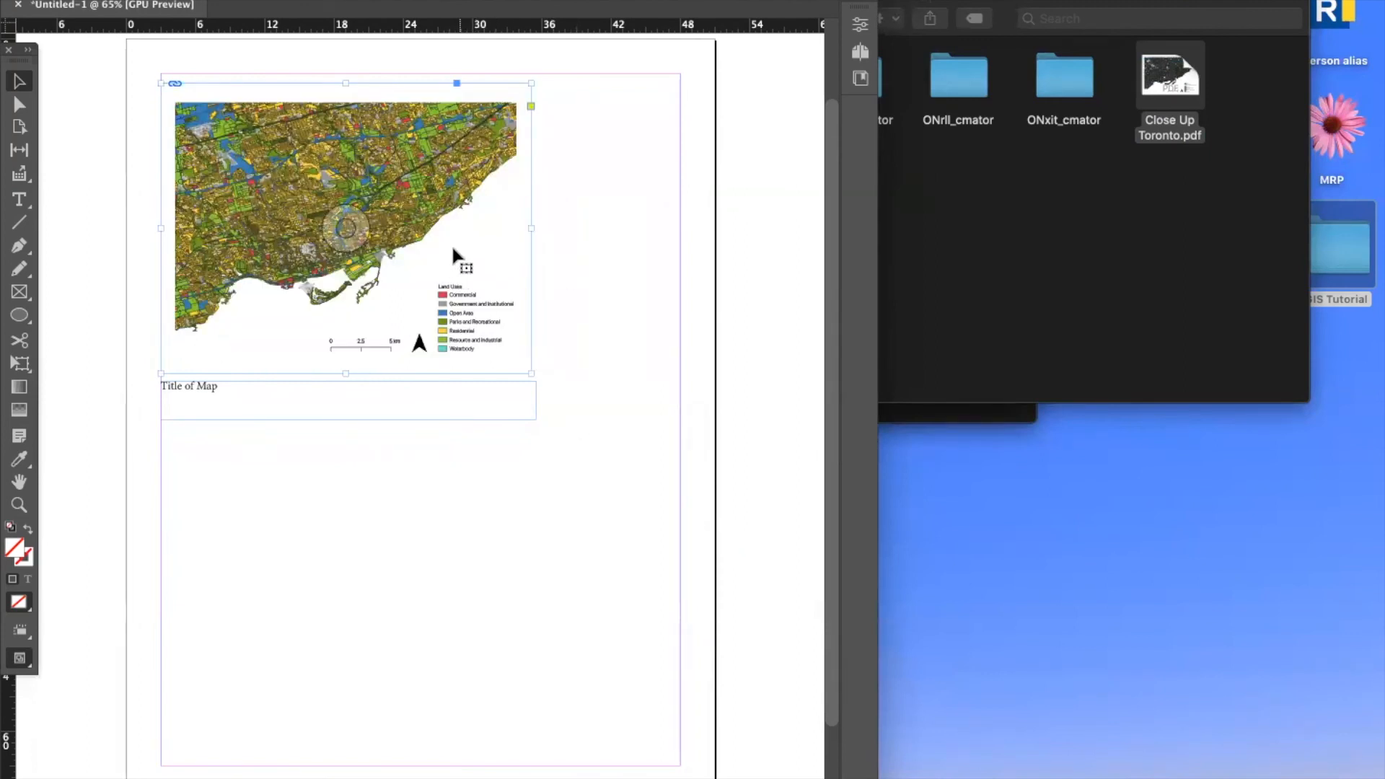
click(553, 324)
click(503, 317)
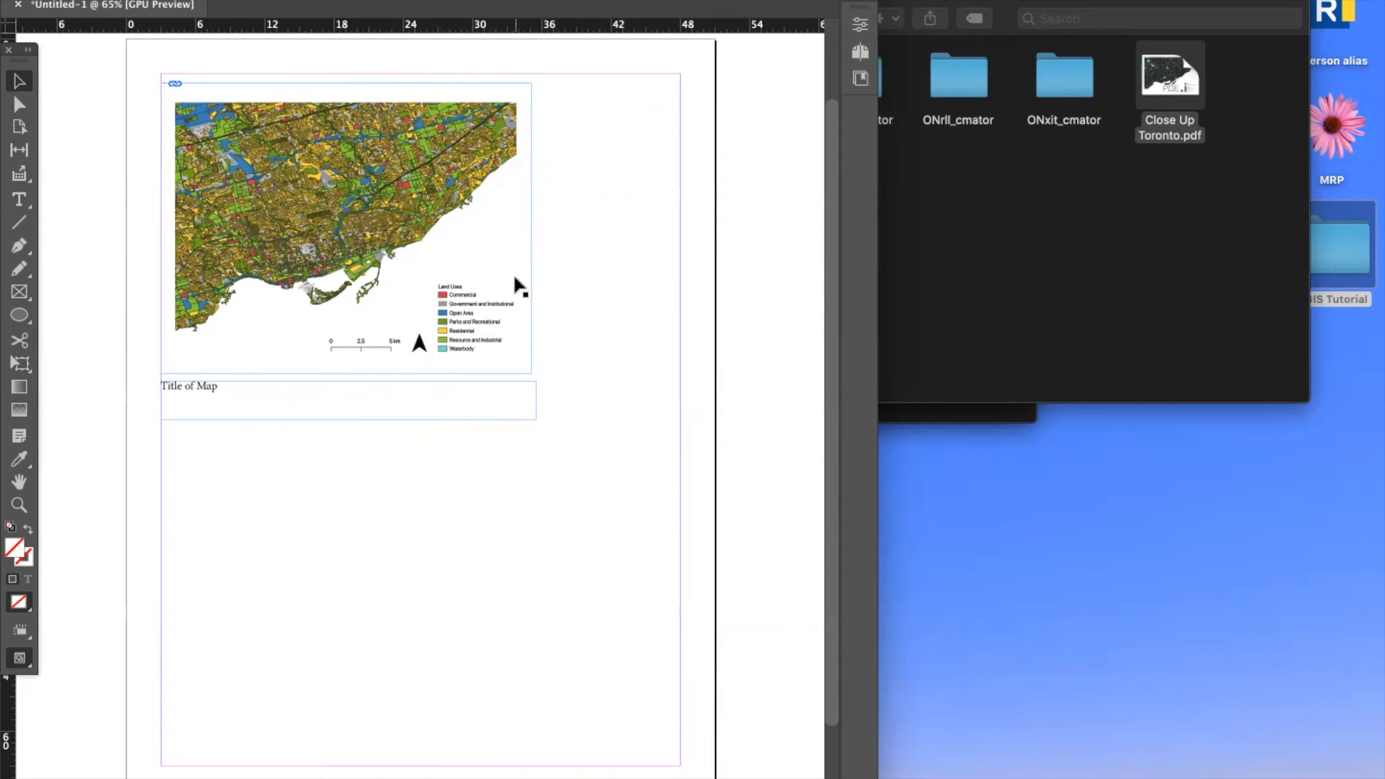
Narrow the title text frame slightly to match the map frame's width and clear the selection.
click(537, 396)
drag(535, 398, 530, 398)
click(669, 379)
Switch back to the QGIS print layout, select the legend and try enlarging its box.
click(308, 271)
key(ctrl+Right)
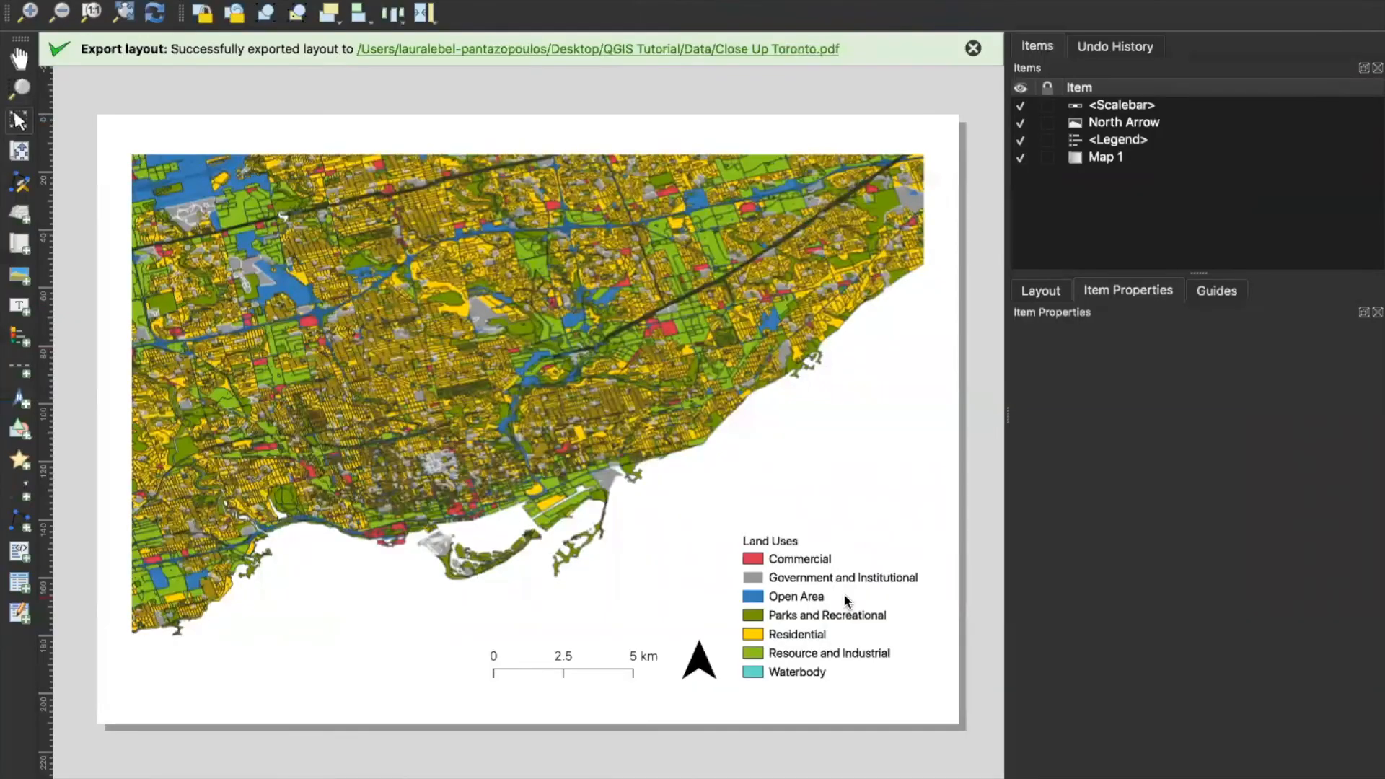
click(799, 581)
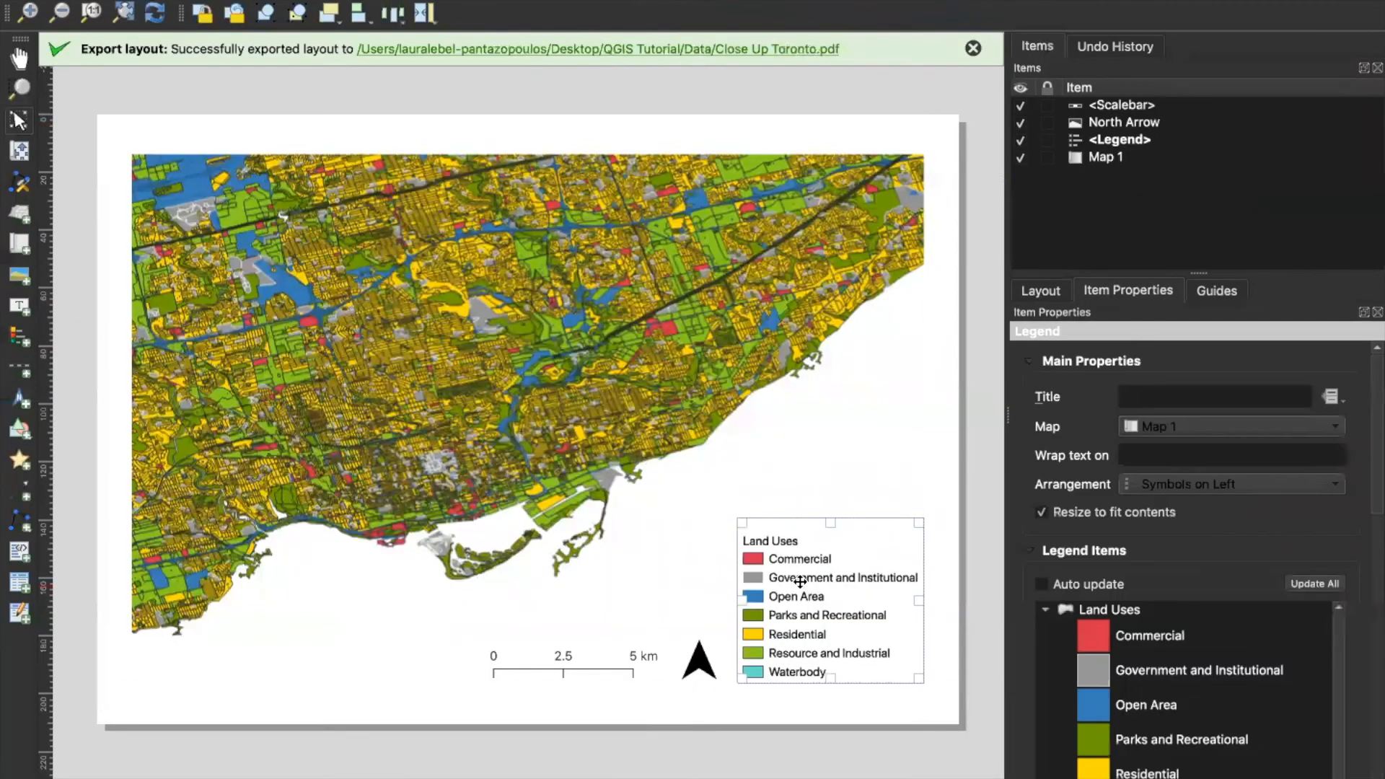
drag(928, 503, 946, 480)
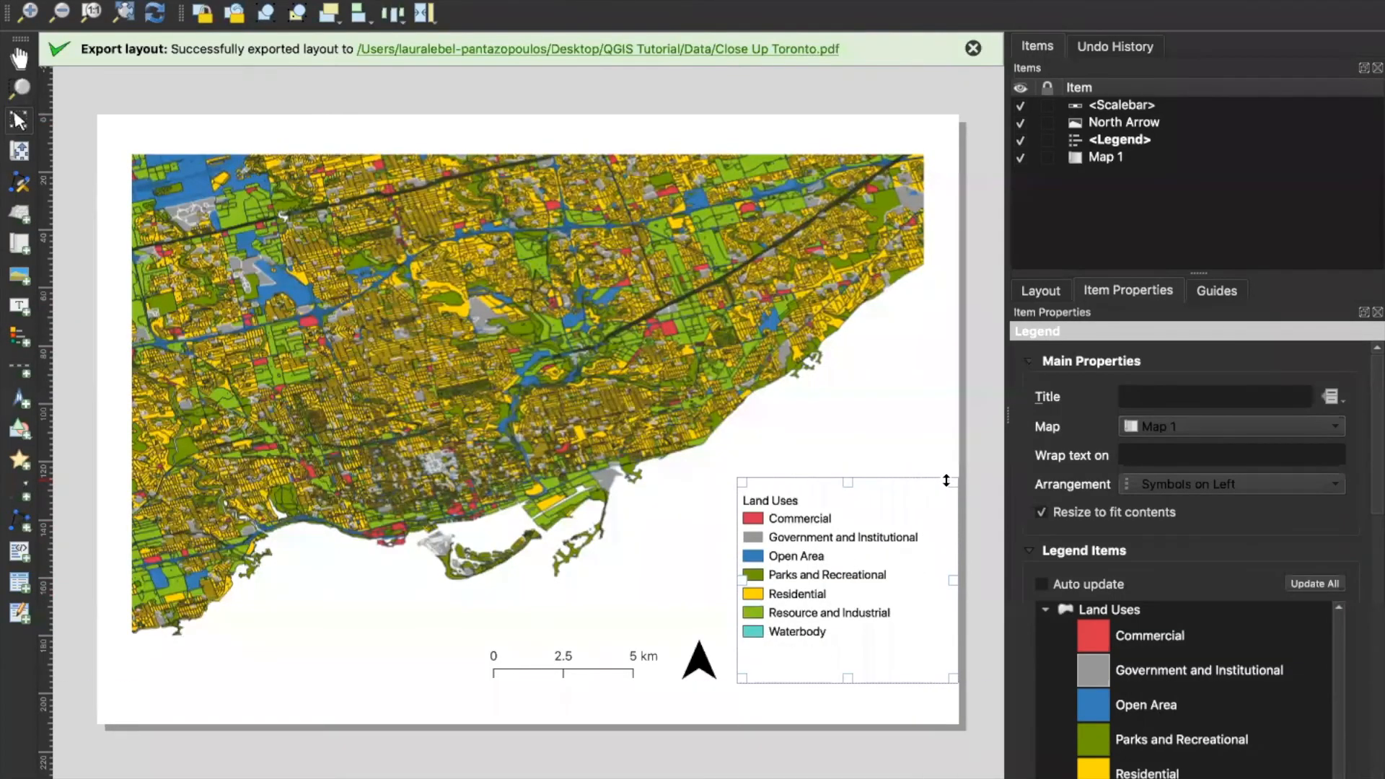
Set the legend title font size to 20 in the legend's text formatting.
drag(1375, 387, 1356, 541)
click(1029, 484)
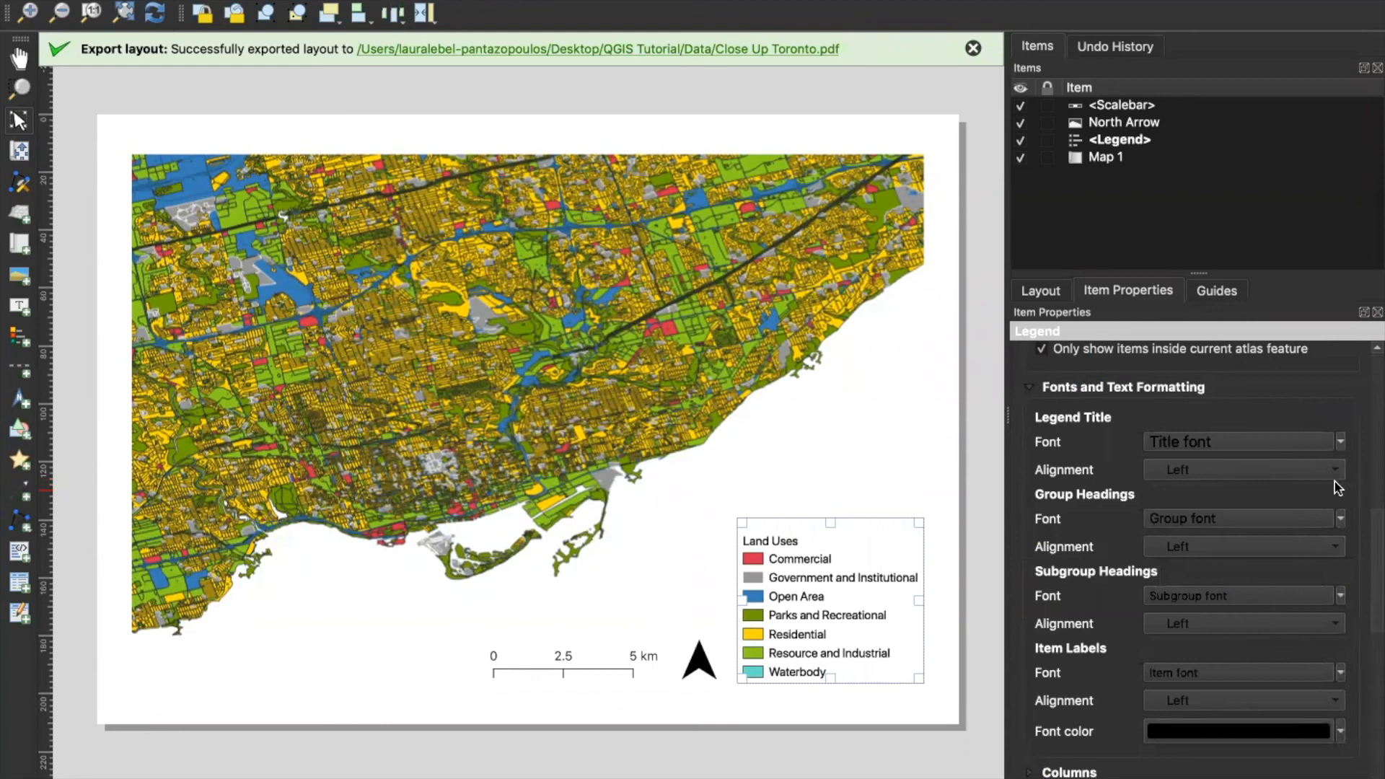
click(1341, 443)
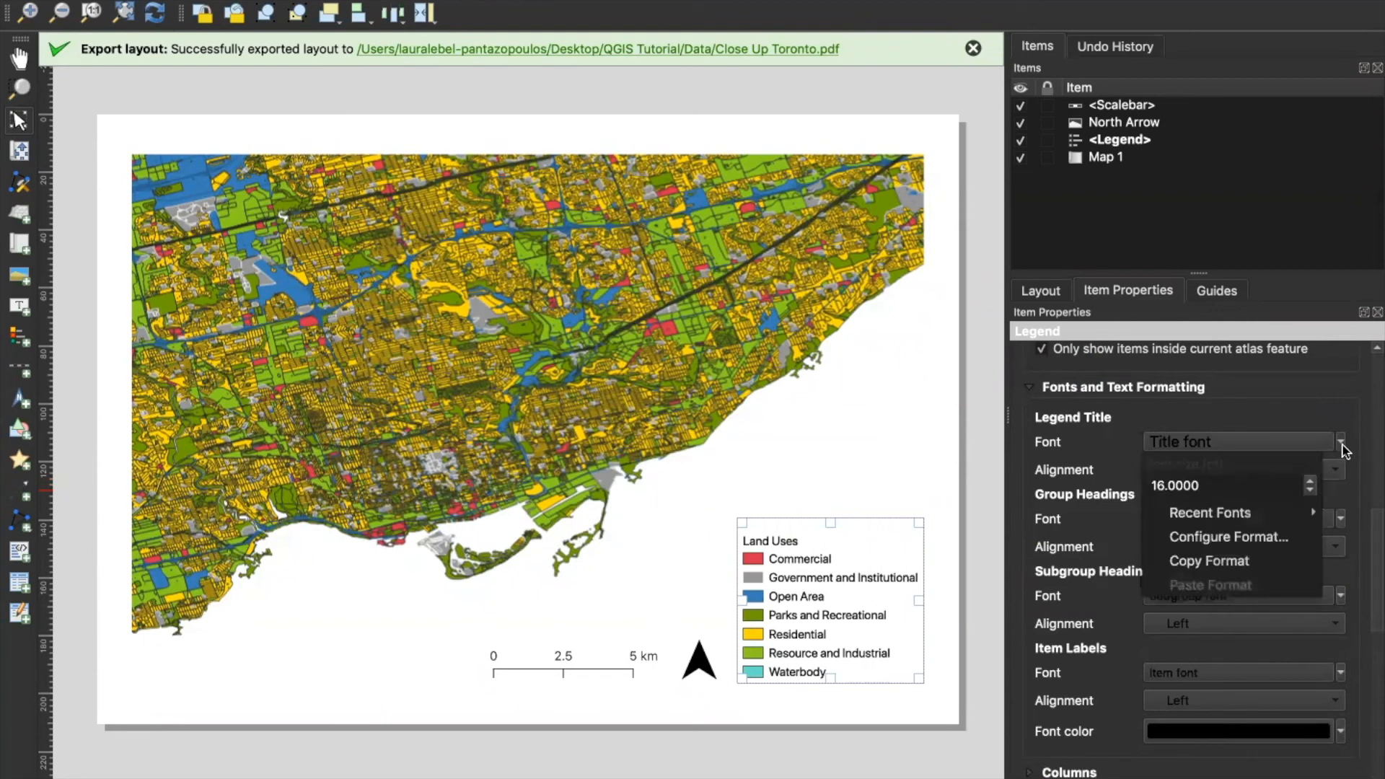
click(1308, 478)
click(1308, 479)
click(1308, 478)
click(1308, 478)
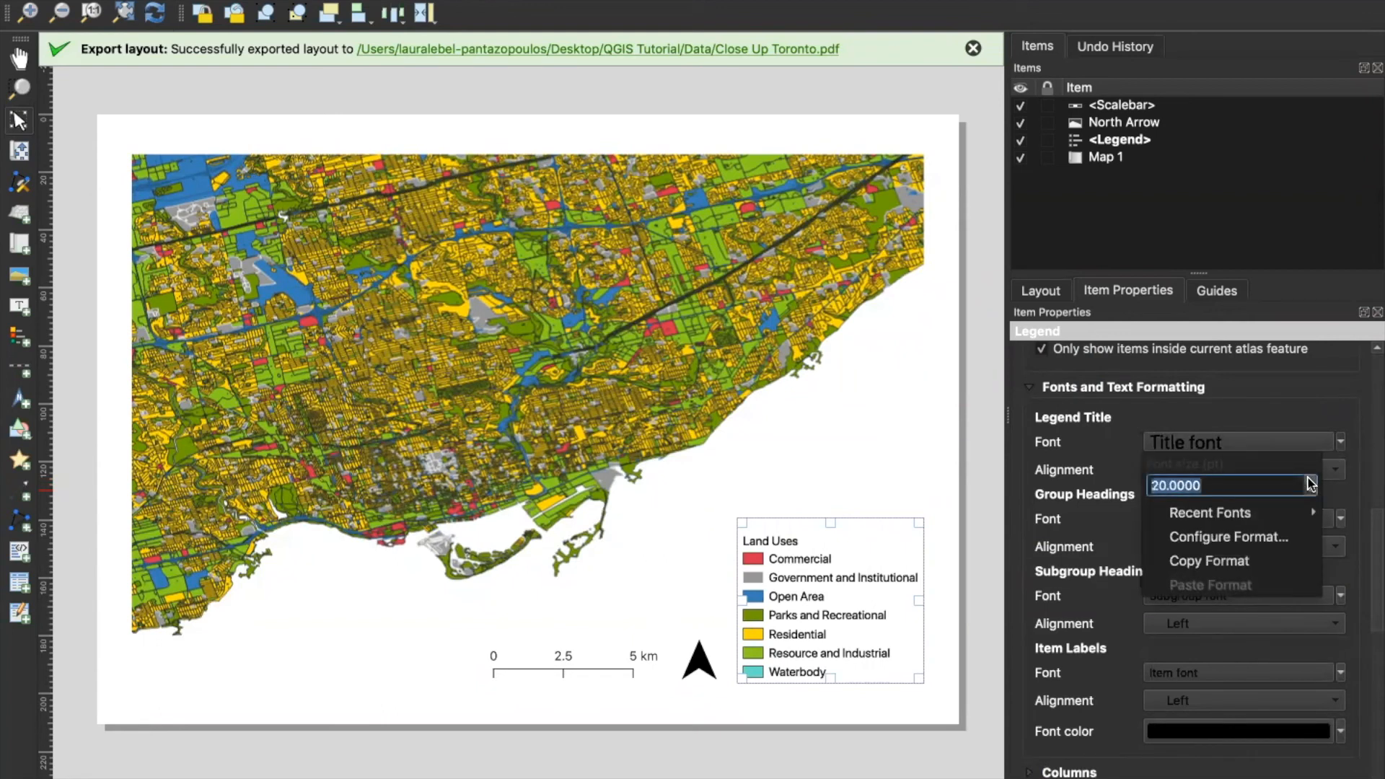
Set the legend's group headings font size to 20.
click(1341, 513)
click(1339, 523)
click(1309, 557)
click(1309, 557)
click(1309, 557)
click(1309, 557)
double_click(1309, 557)
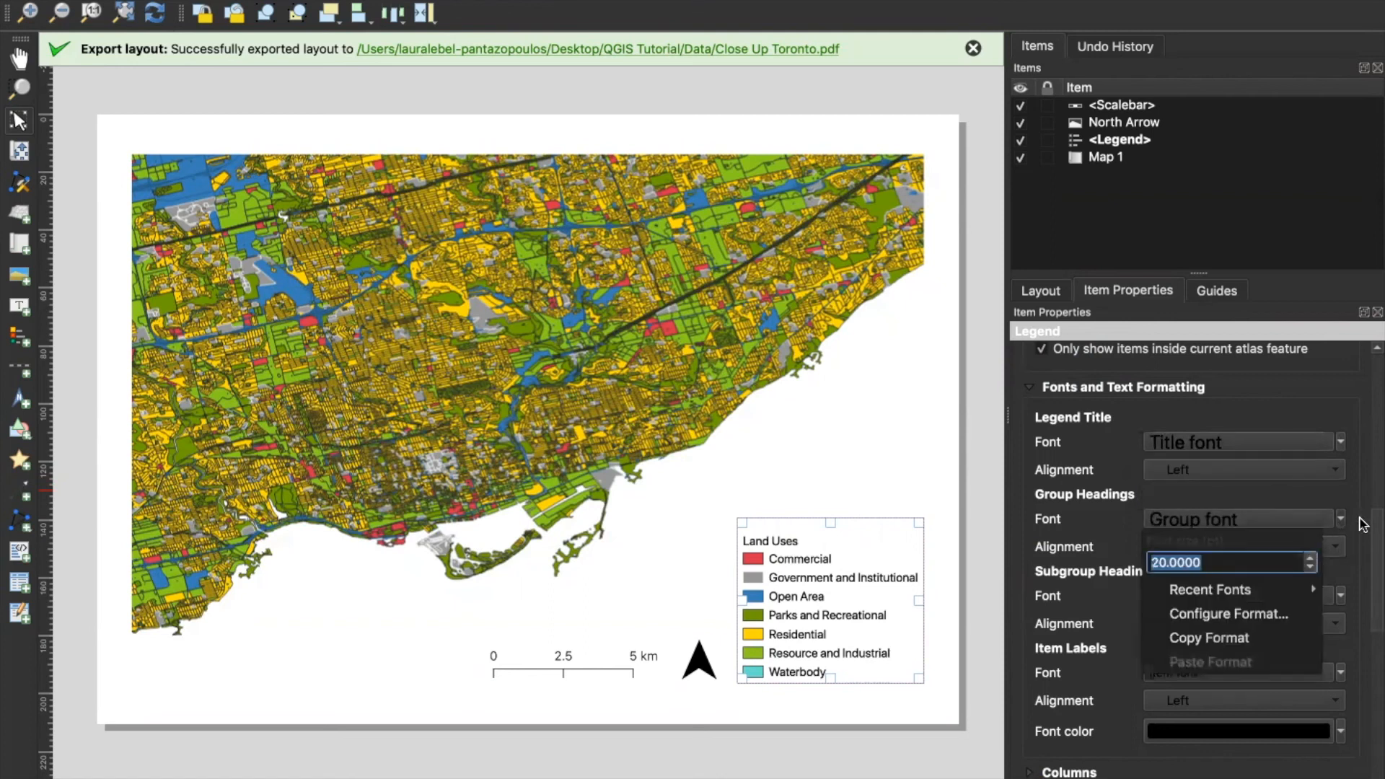
click(1358, 520)
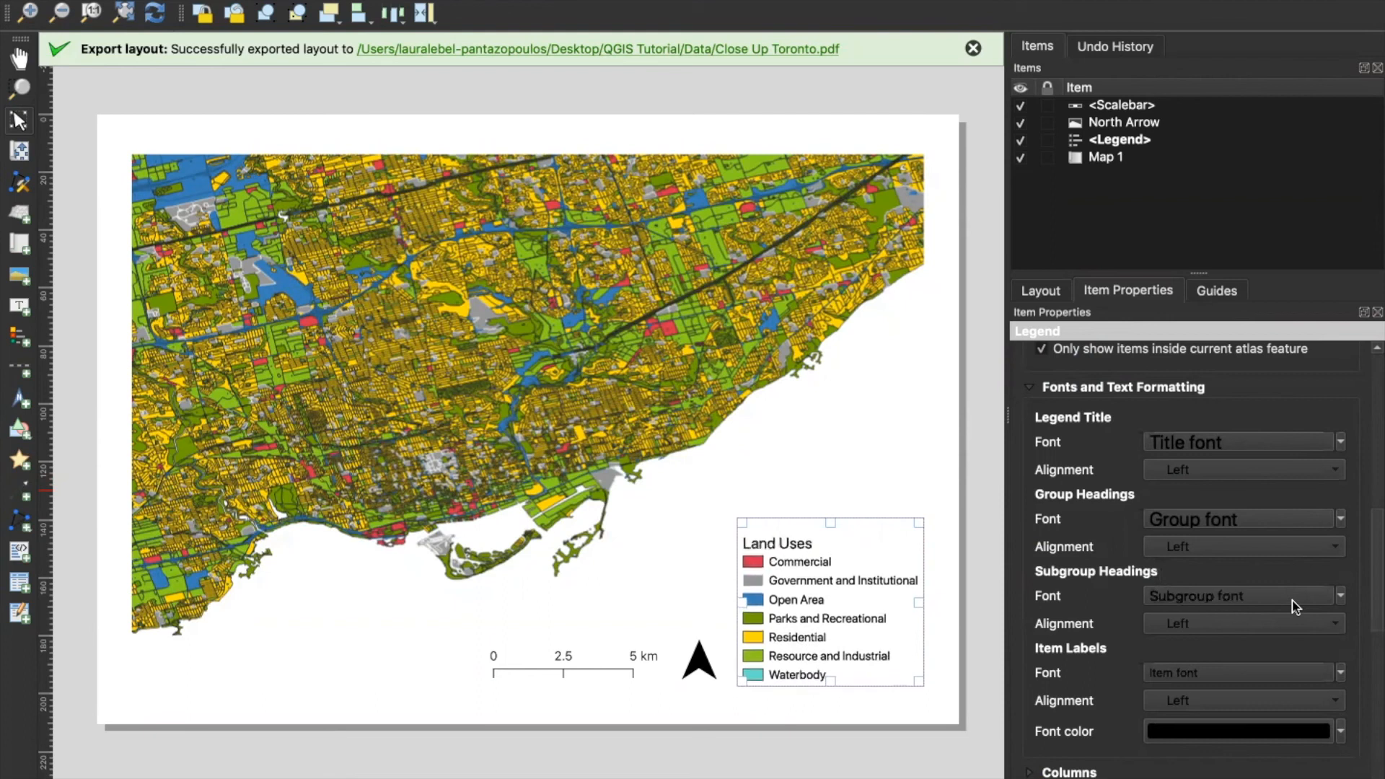
Enlarge the legend's subgroup heading font and its item label font so the heading stays larger than the labels.
scroll(1296, 607, down, 20)
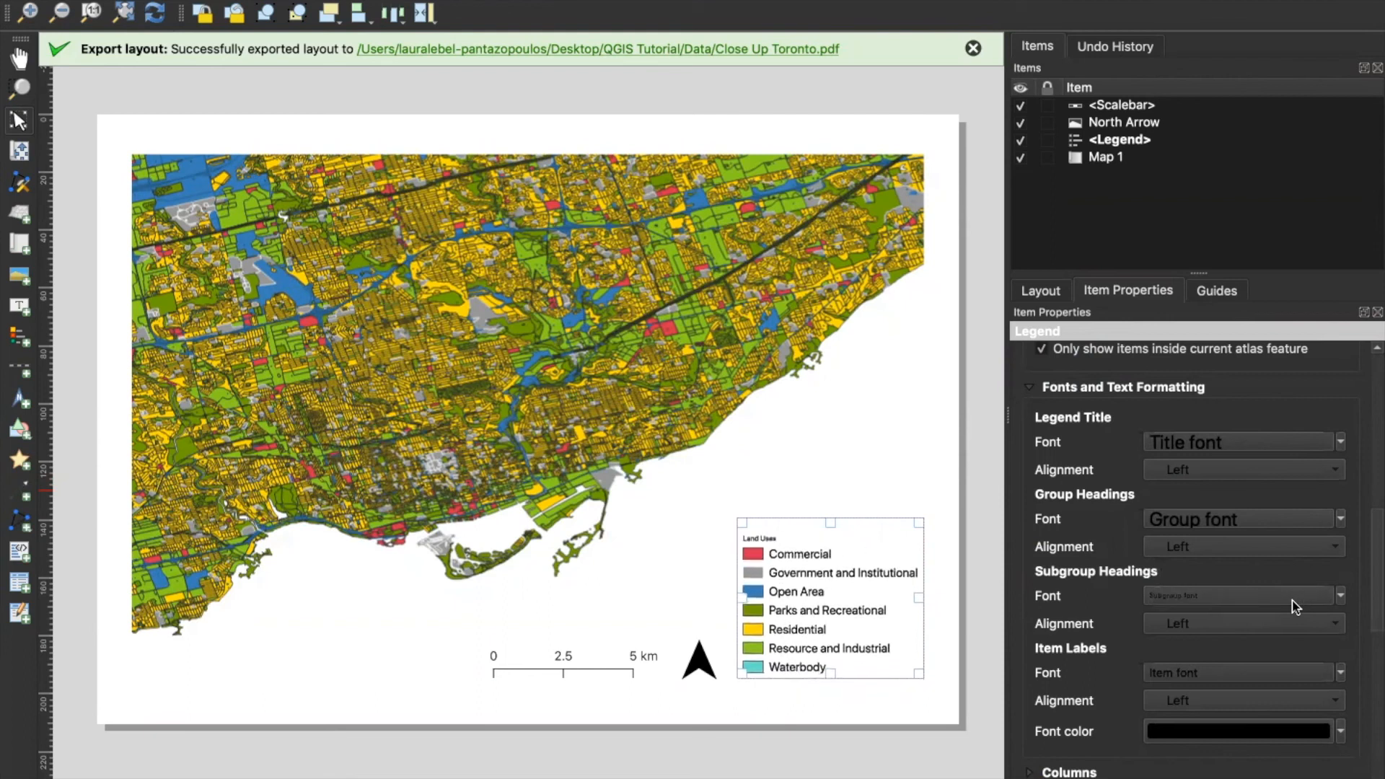
scroll(1296, 607, up, 15)
click(1291, 621)
click(1132, 673)
scroll(1183, 676, up, 4)
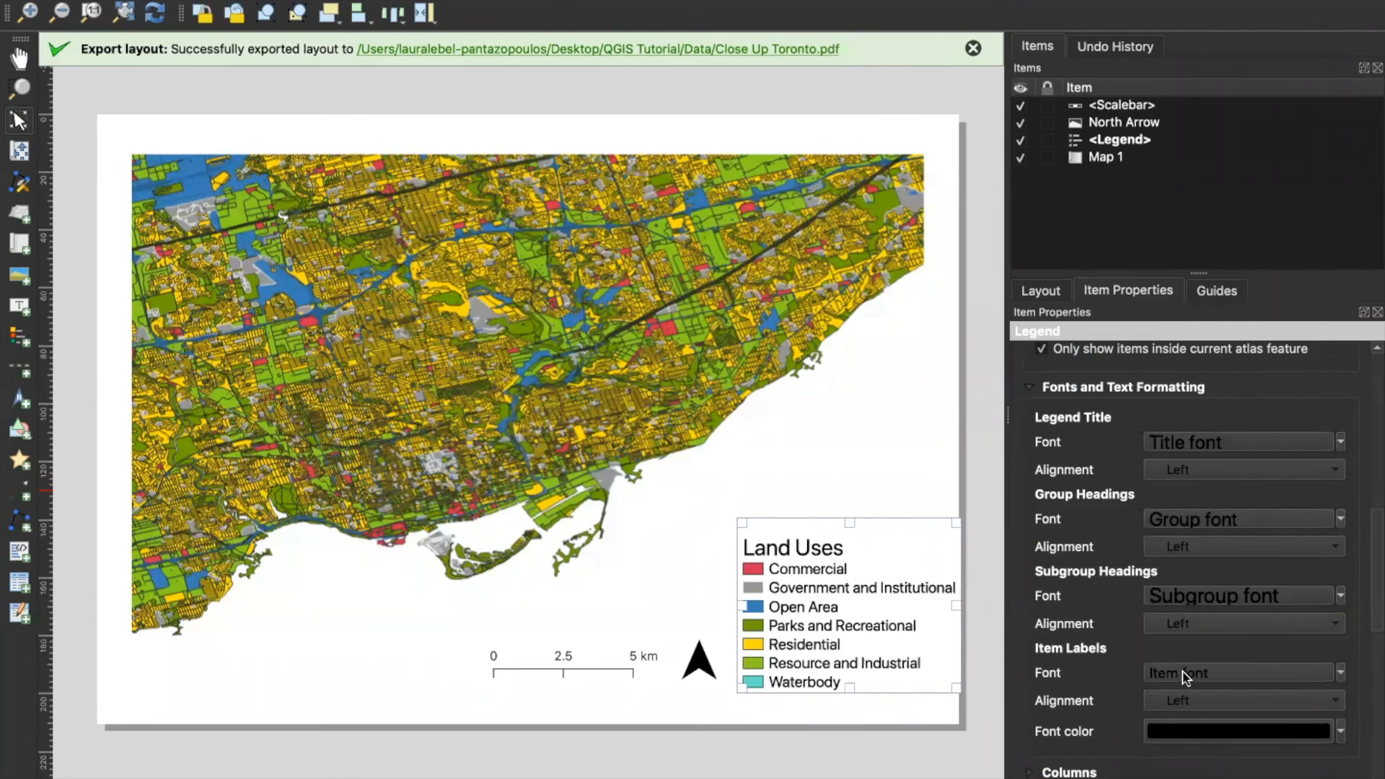
scroll(1183, 676, up, 3)
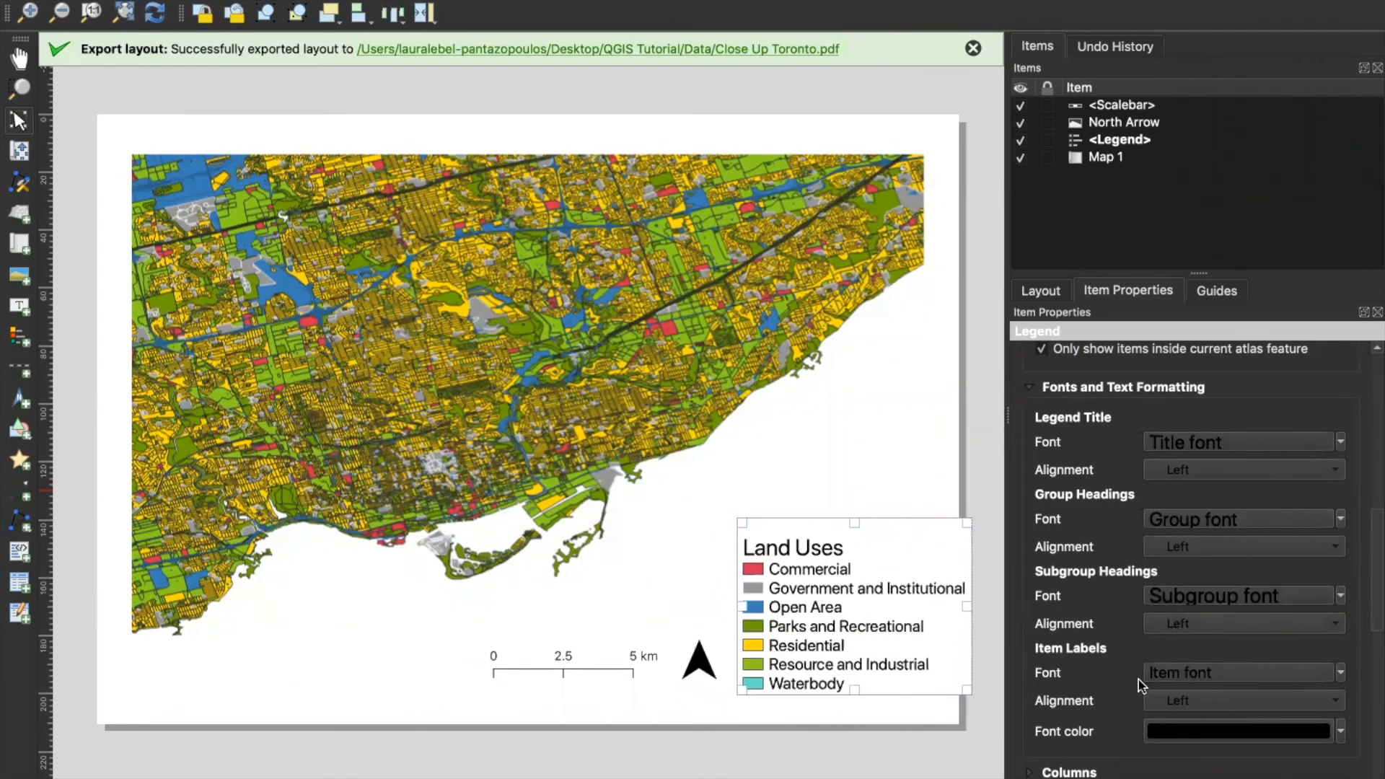
Move the enlarged legend inward so it fits on the page and reposition the north arrow beside the scale bar's zero end.
click(837, 740)
drag(872, 641, 825, 623)
drag(690, 669, 450, 668)
drag(723, 620, 711, 615)
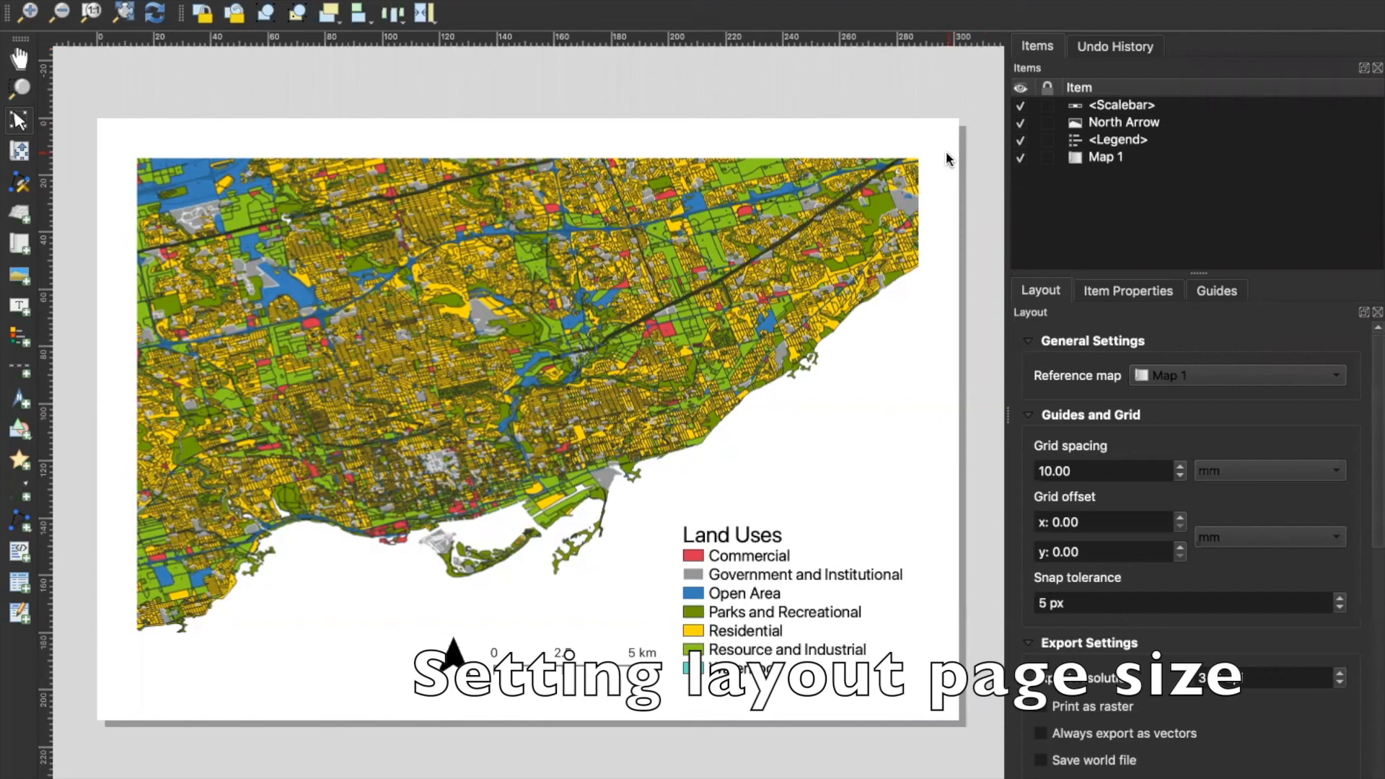
Open the layout page's properties and set the page size to Letter.
right_click(947, 155)
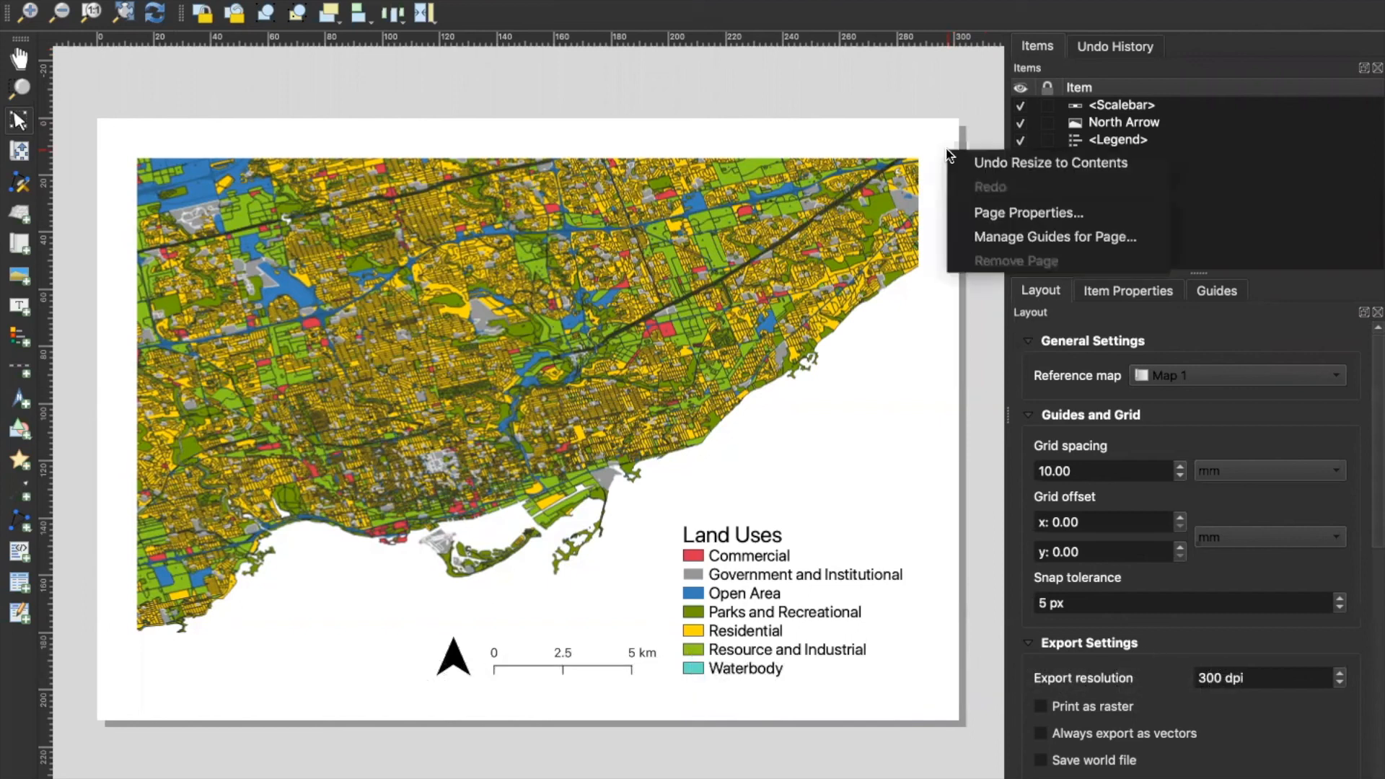
click(981, 212)
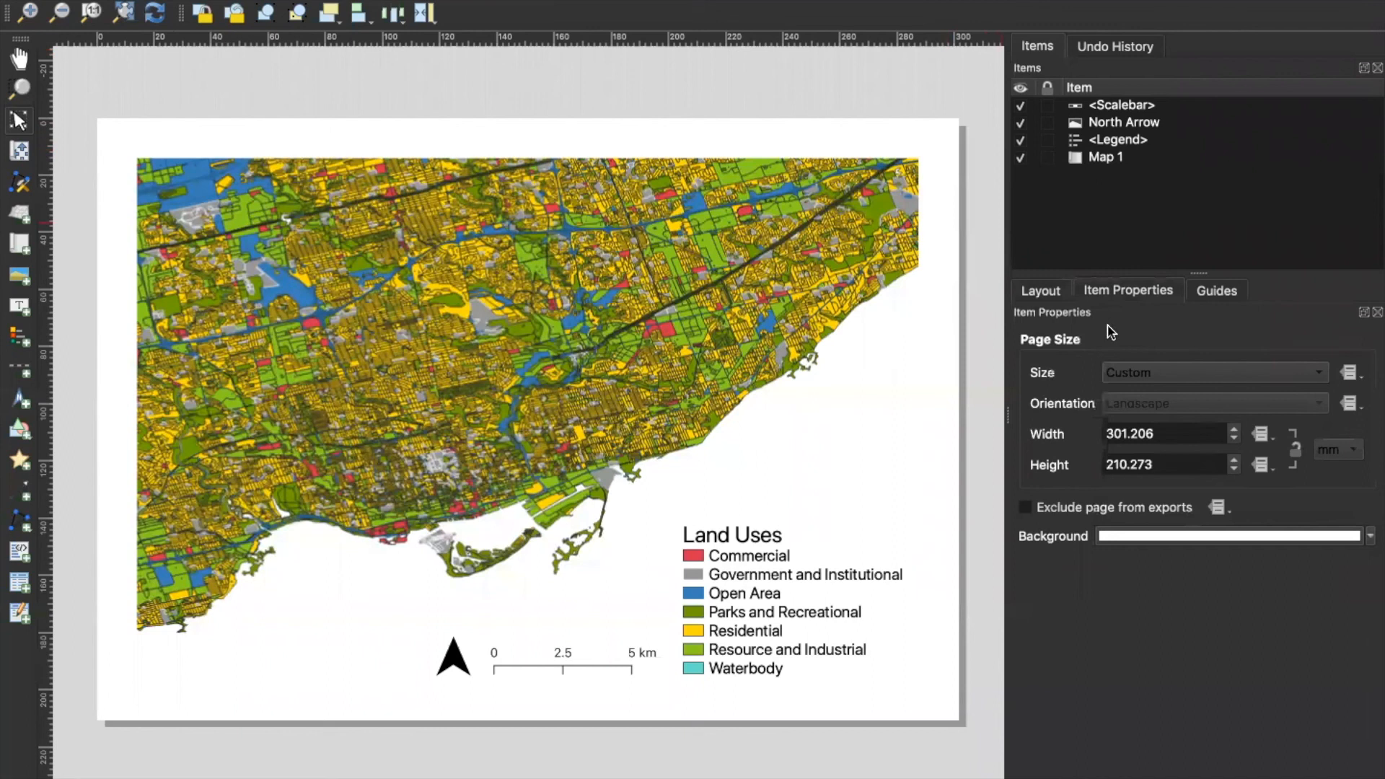
right_click(942, 142)
click(972, 209)
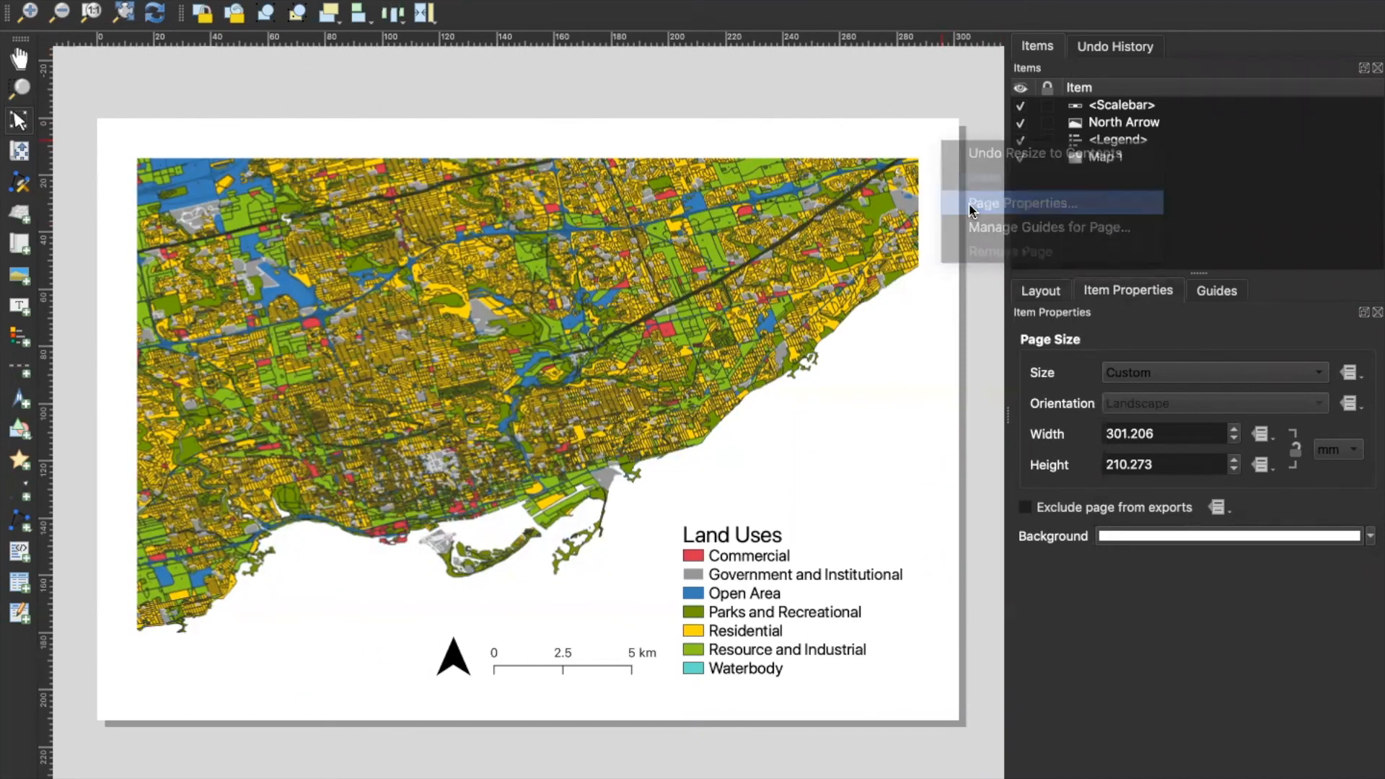
click(1134, 376)
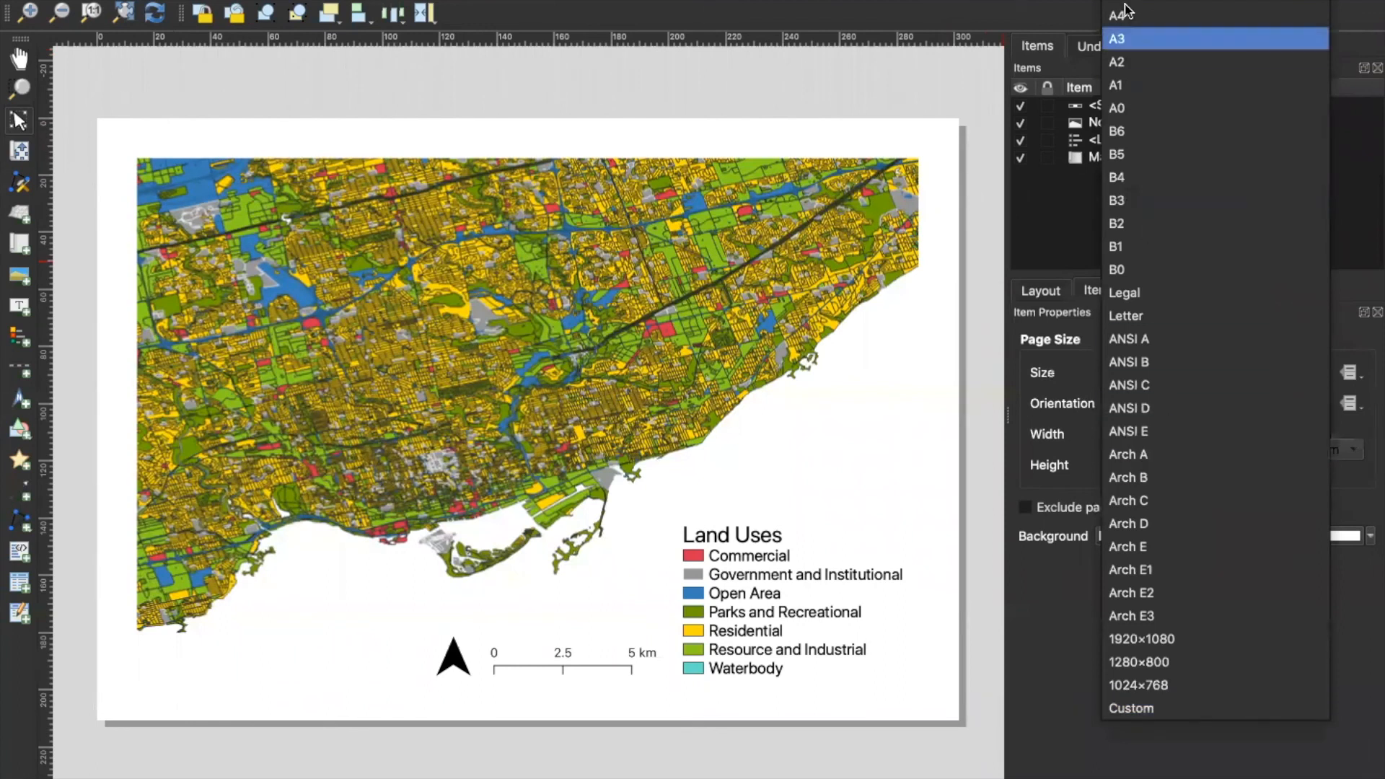
click(1174, 324)
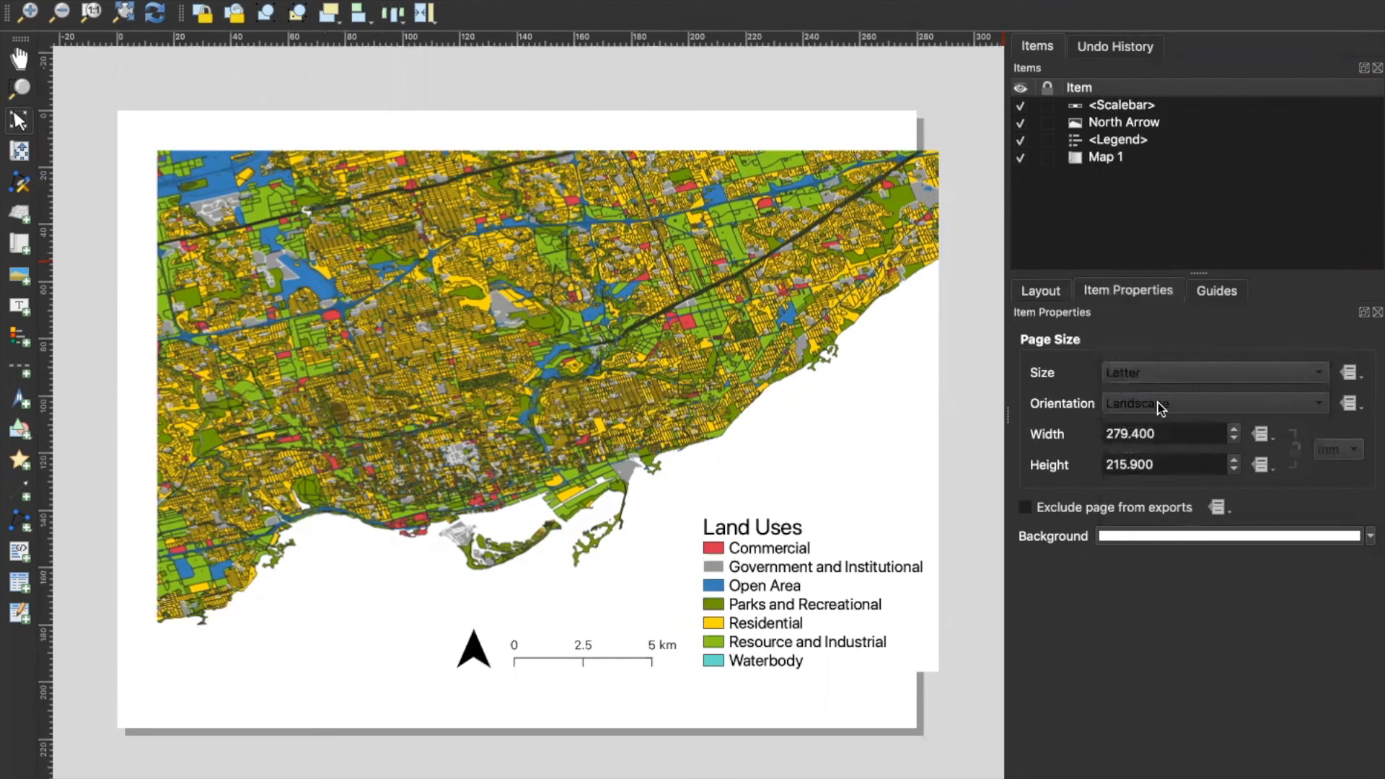
click(1241, 376)
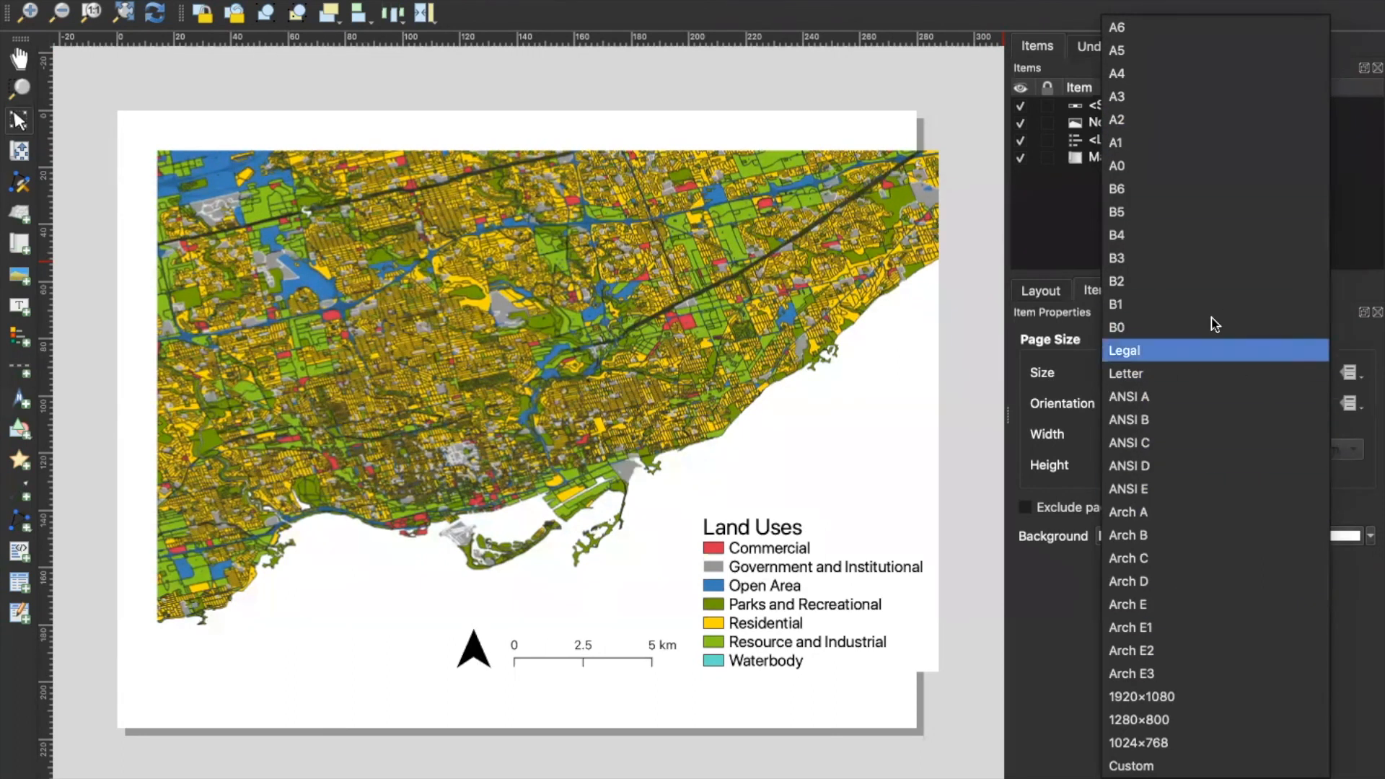
click(1064, 593)
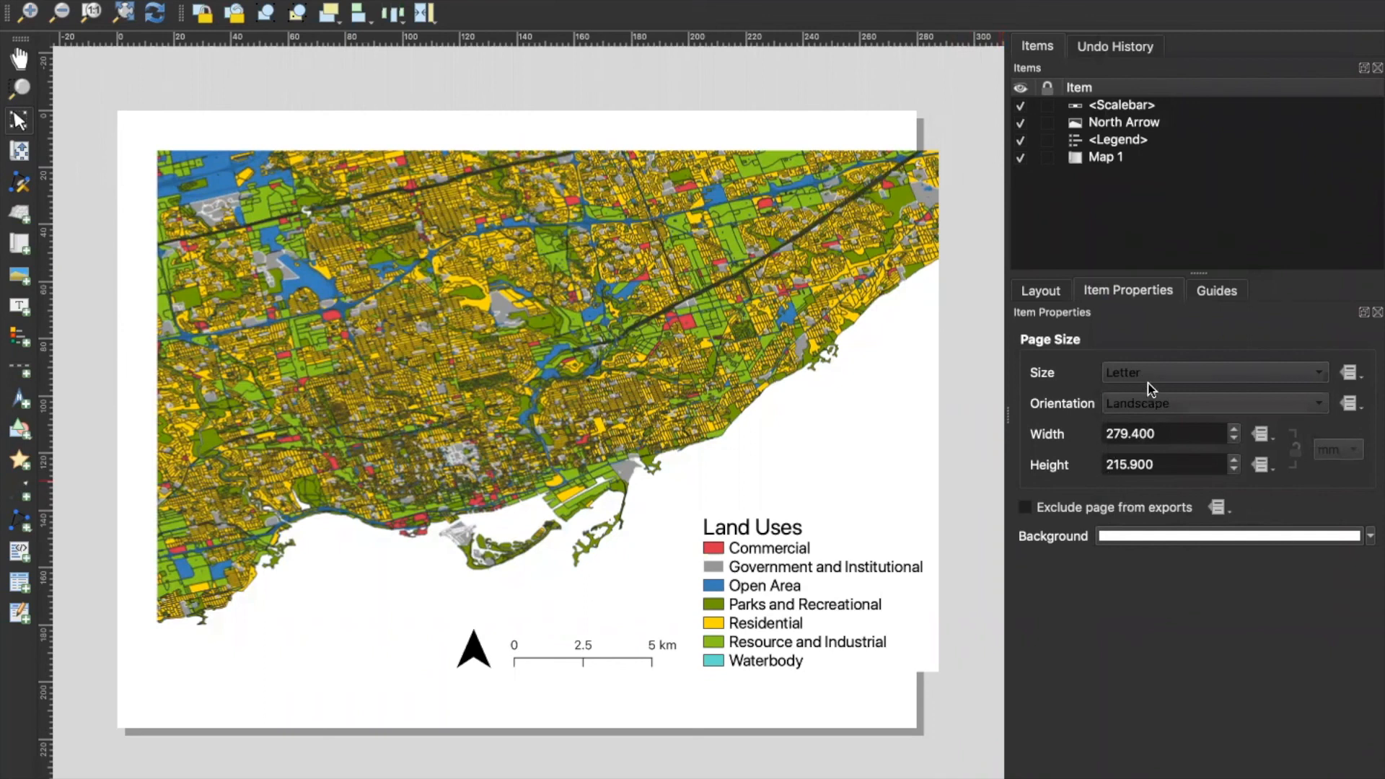
Try a fully transparent page background and restore it to opaque white.
click(1371, 535)
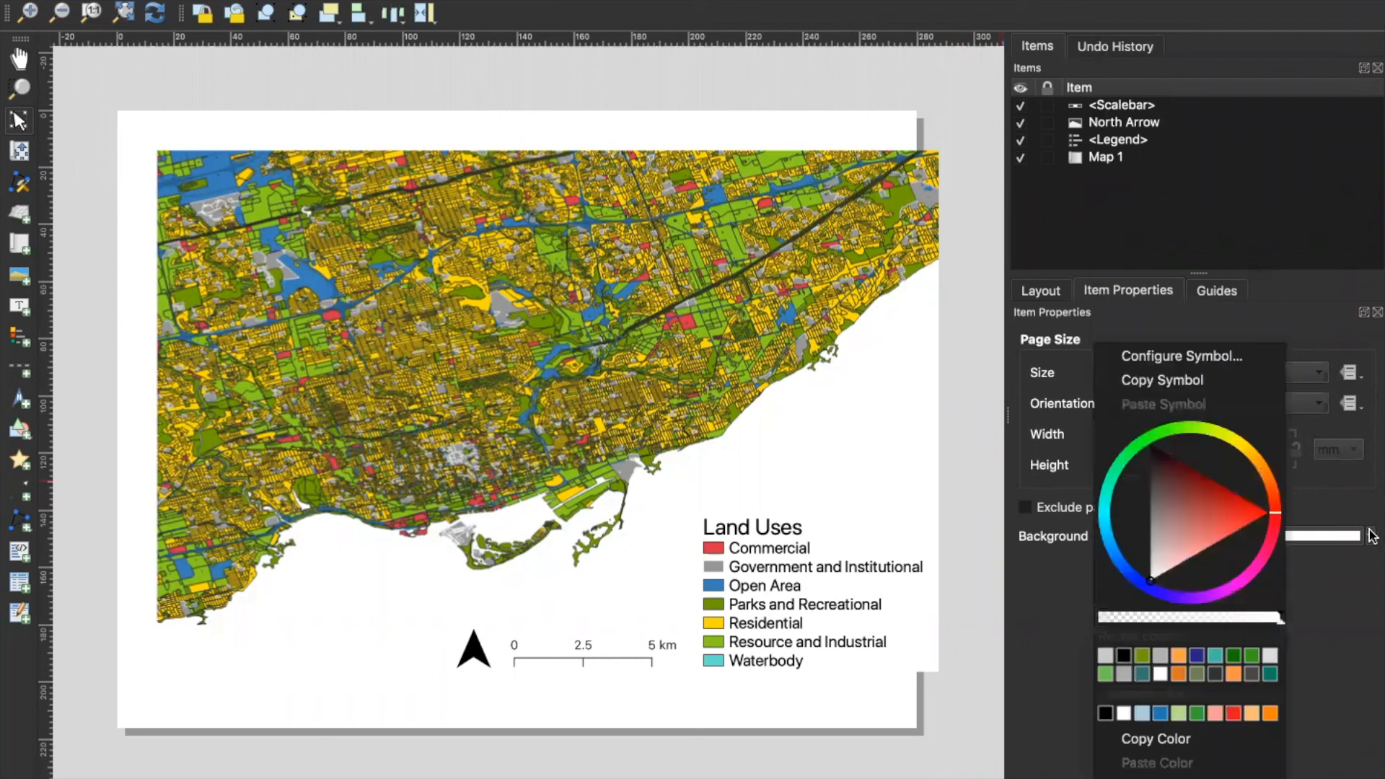
drag(1144, 619, 1014, 624)
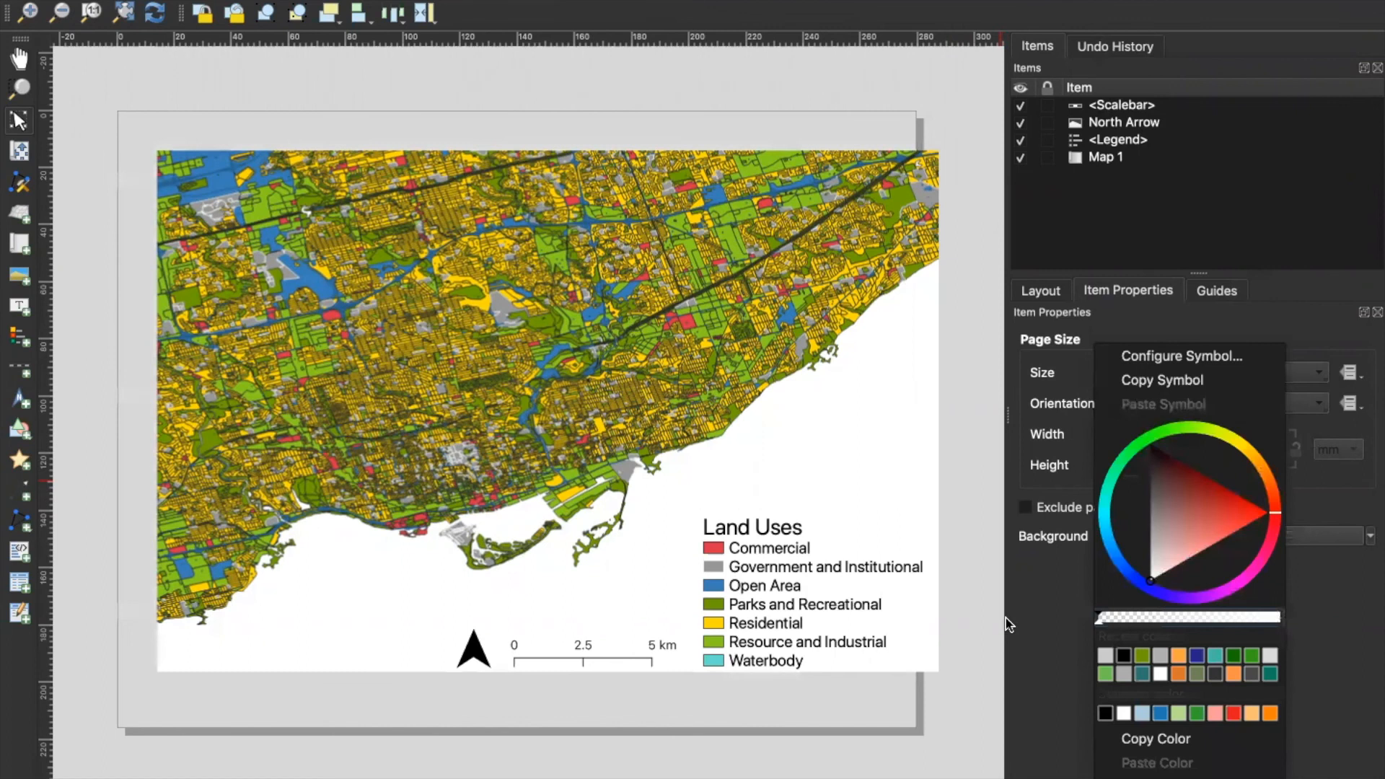
drag(1111, 618, 1336, 635)
click(1338, 639)
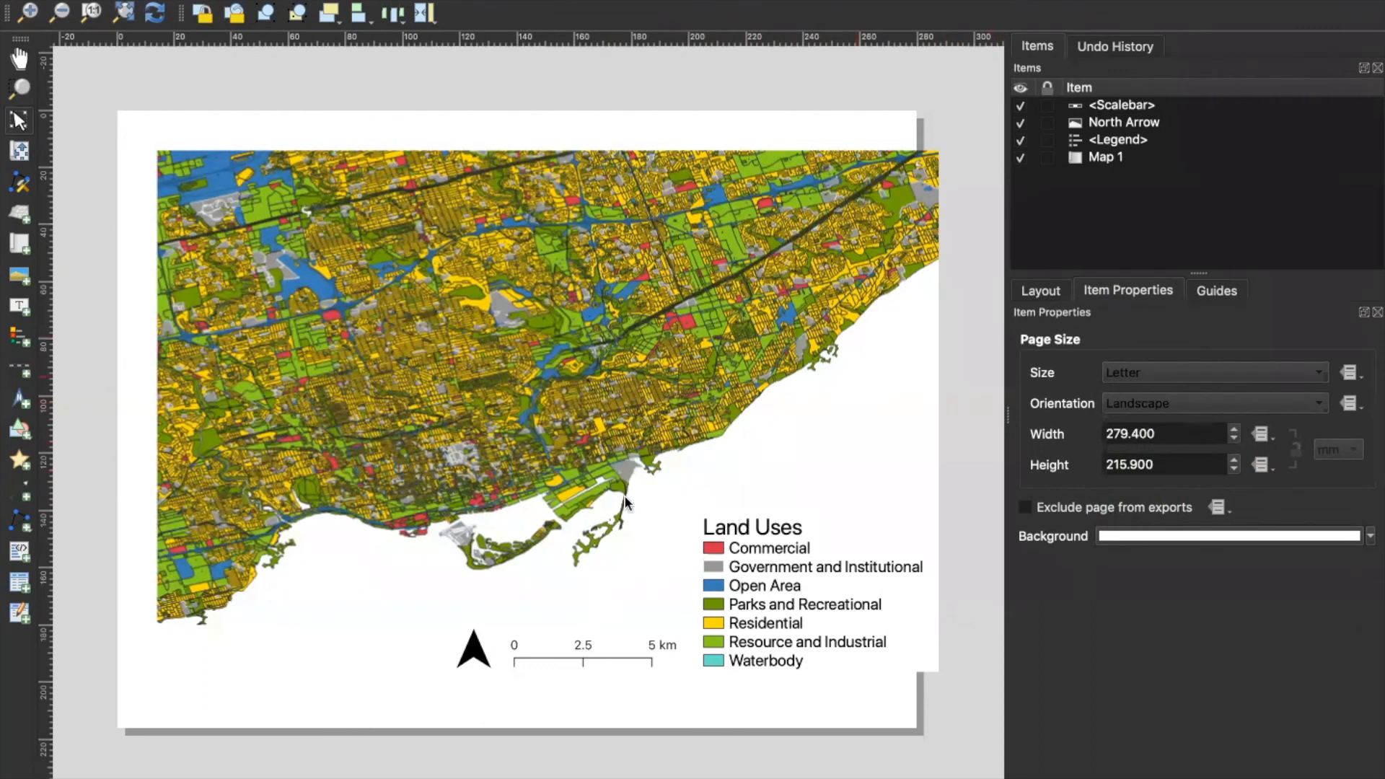
Select Map 1 and narrow its frame from the east side so it fits within the Letter page.
click(1041, 292)
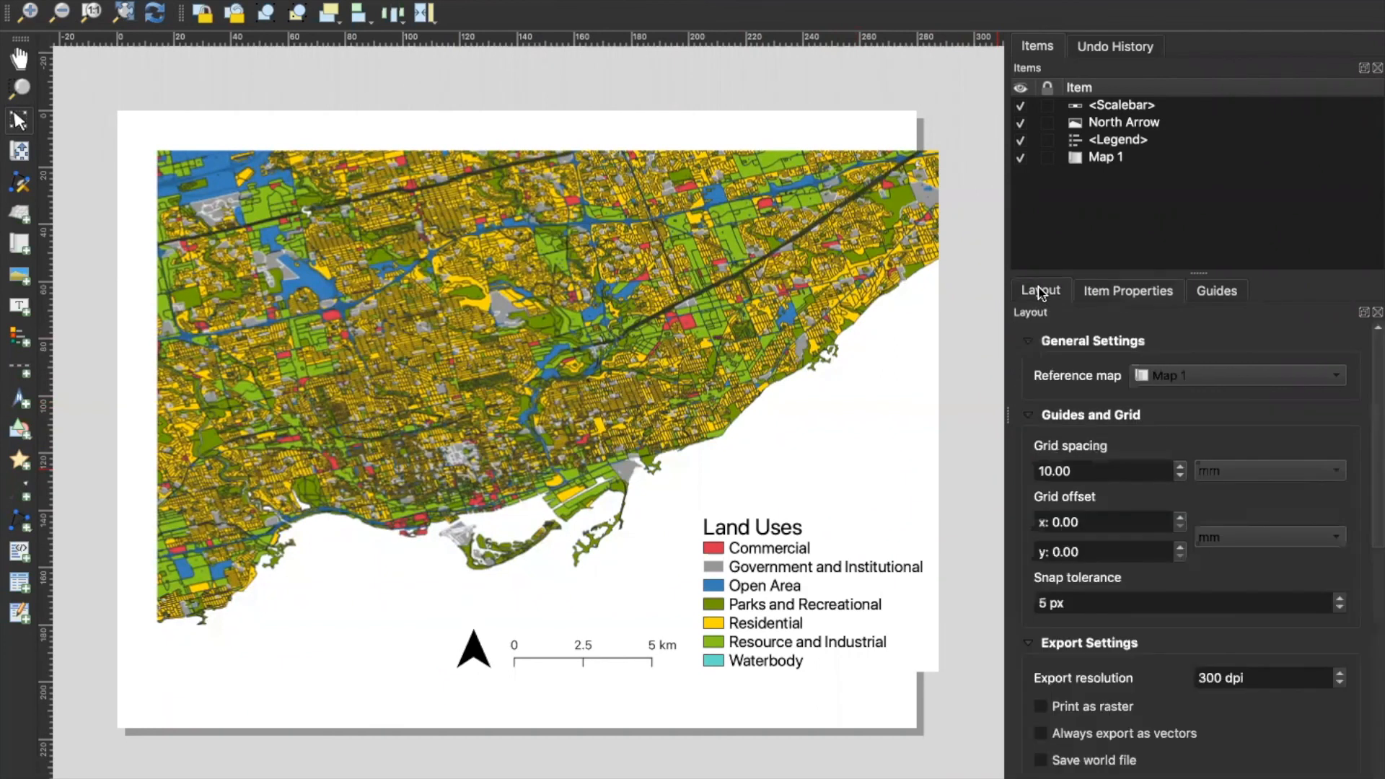
click(817, 321)
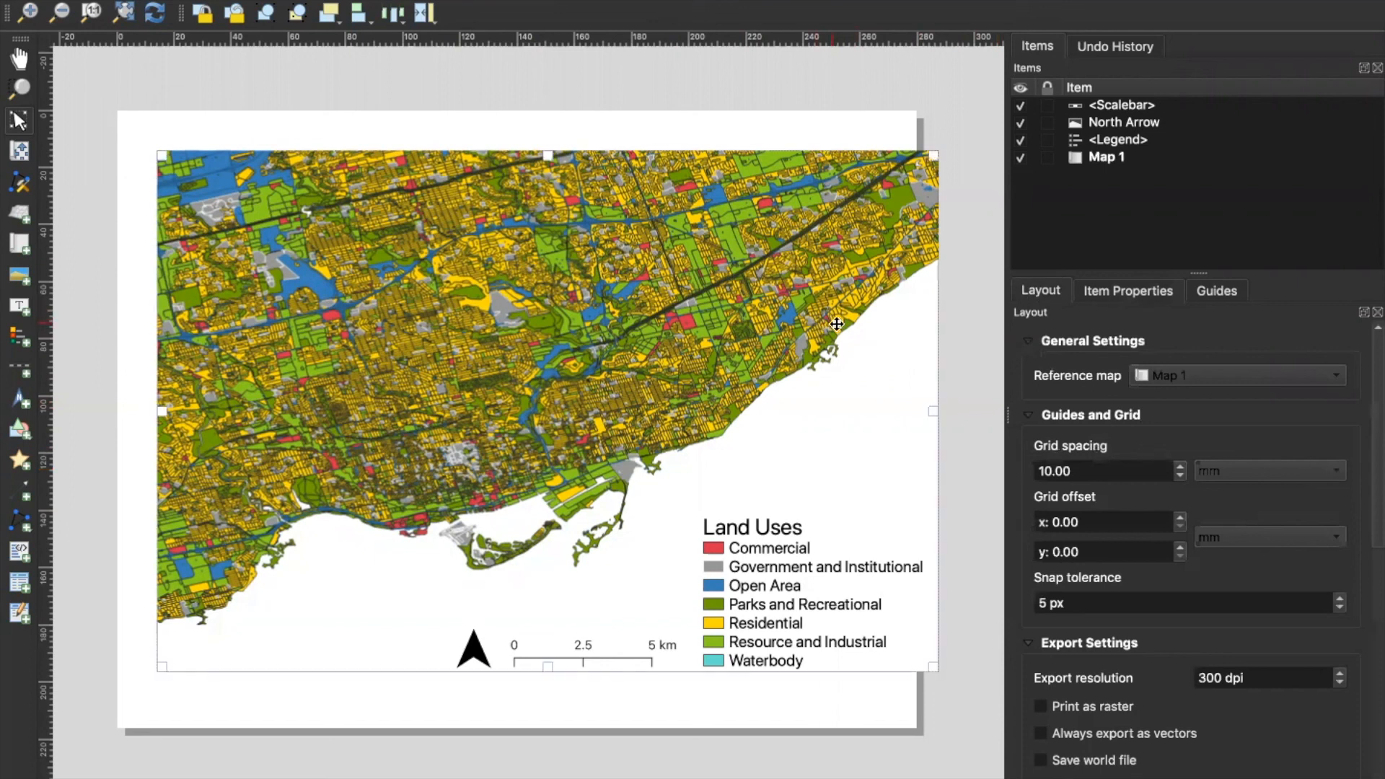
mouse_move(896, 409)
mouse_down()
mouse_move(881, 409)
mouse_move(921, 409)
mouse_move(874, 411)
mouse_move(933, 411)
mouse_move(865, 414)
mouse_move(886, 416)
mouse_up()
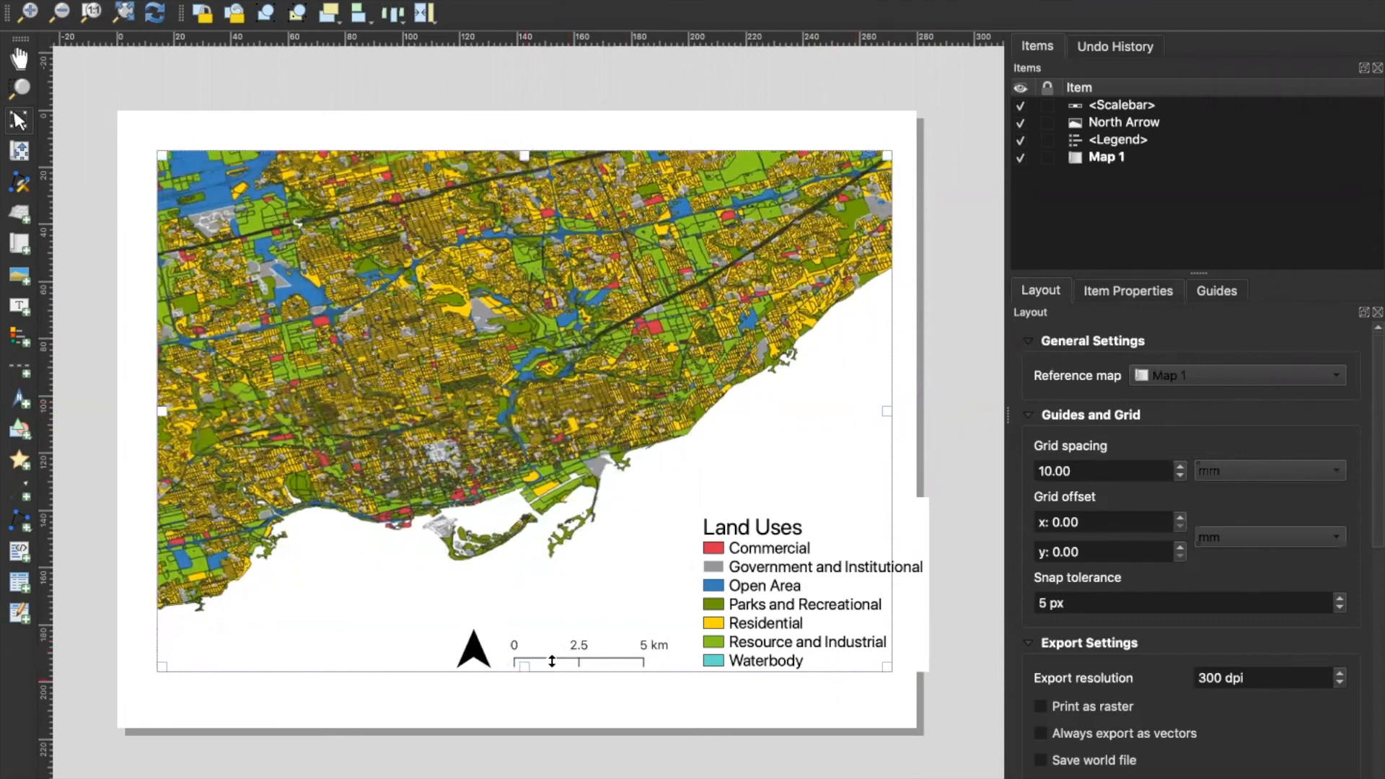
mouse_move(889, 409)
mouse_down()
mouse_move(949, 411)
mouse_move(861, 422)
mouse_move(929, 426)
mouse_move(877, 411)
mouse_up()
Move the legend inside the narrowed map frame and shift the scale bar and north arrow together clear of it.
drag(877, 600, 830, 600)
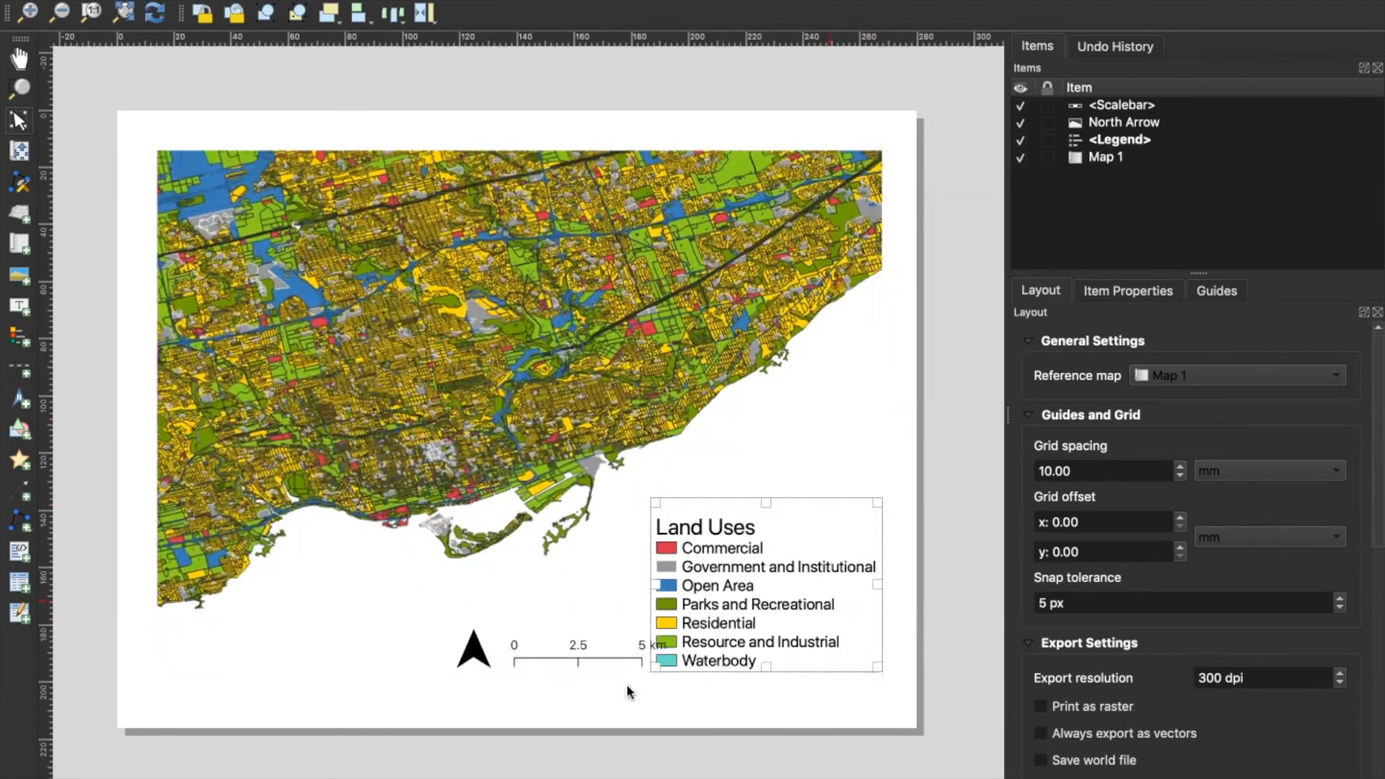
click(611, 652)
shift+click(472, 653)
drag(546, 653, 513, 648)
click(586, 703)
Review the item properties of Map 1 and the page size properties.
click(696, 441)
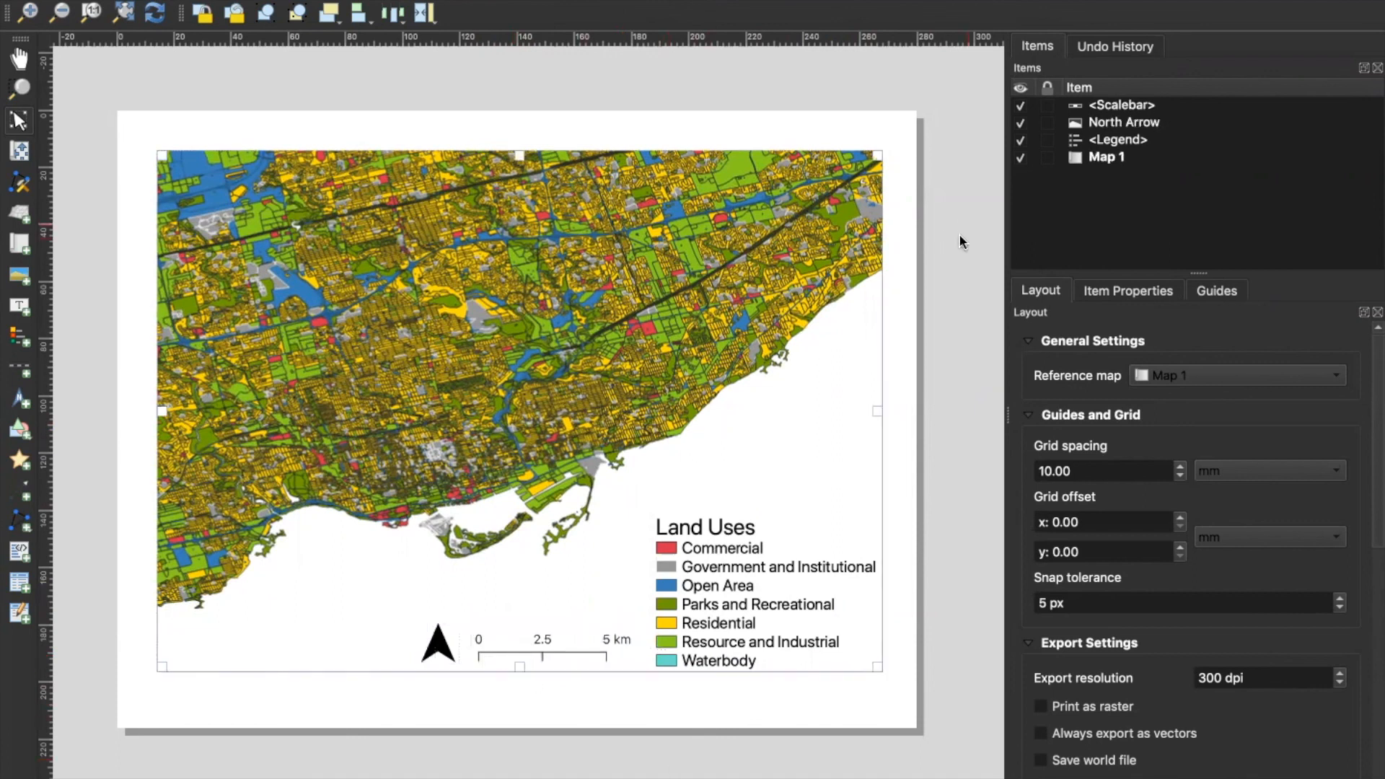
click(1100, 290)
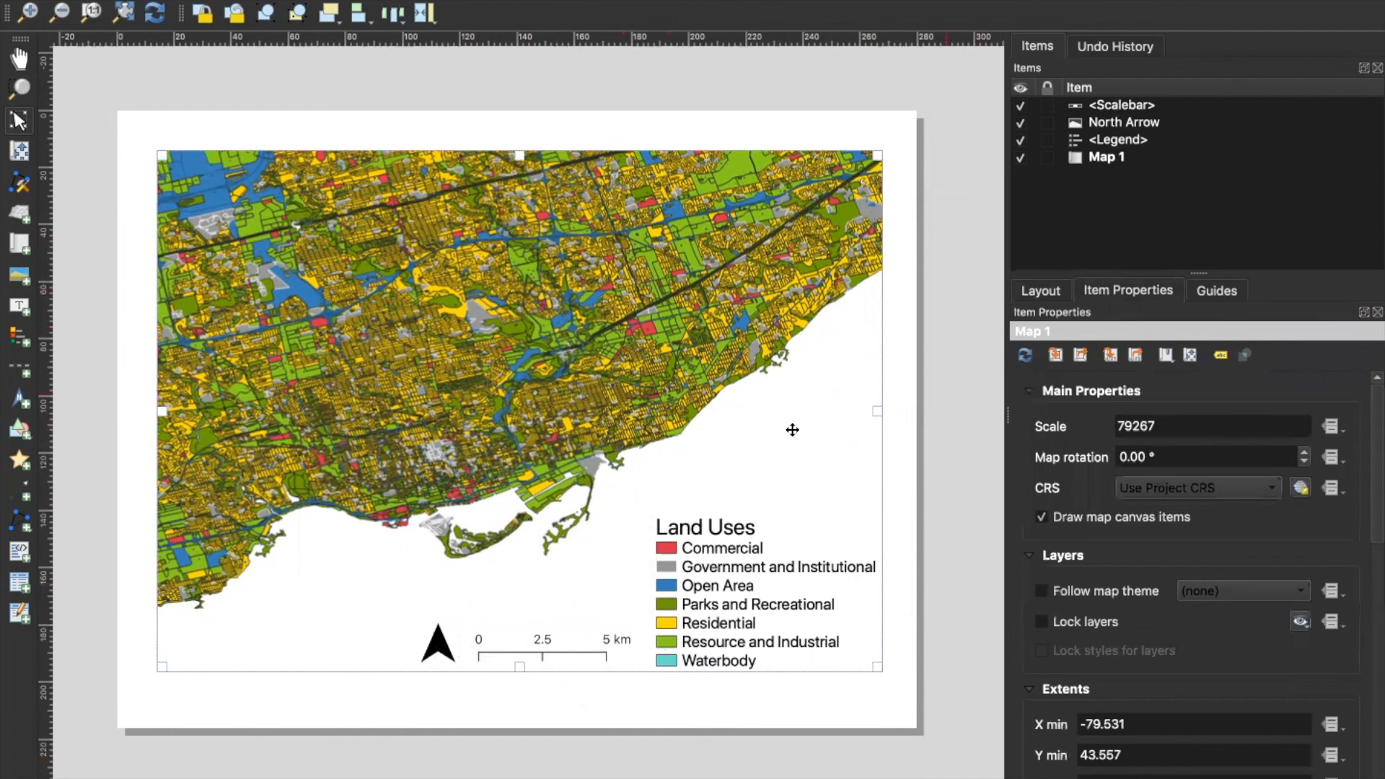
click(949, 373)
right_click(908, 333)
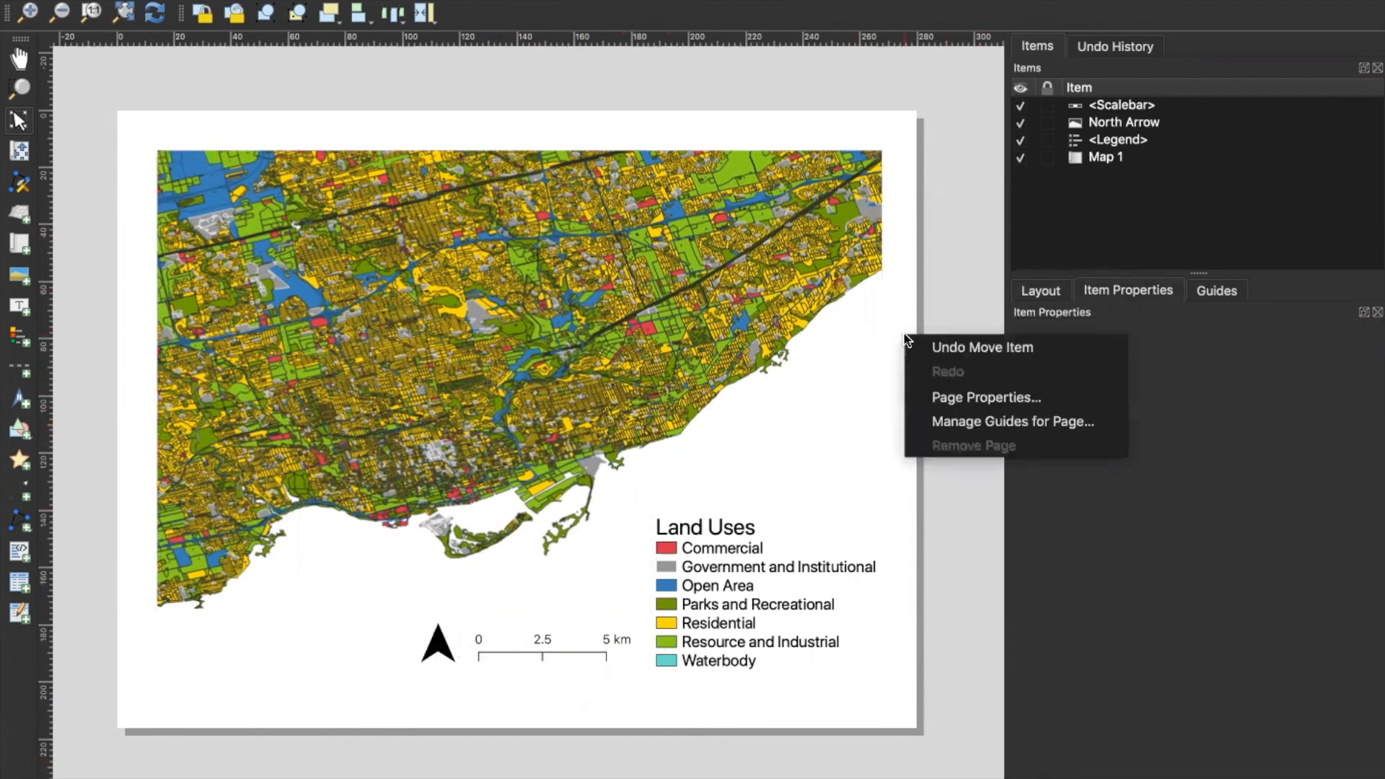
click(941, 397)
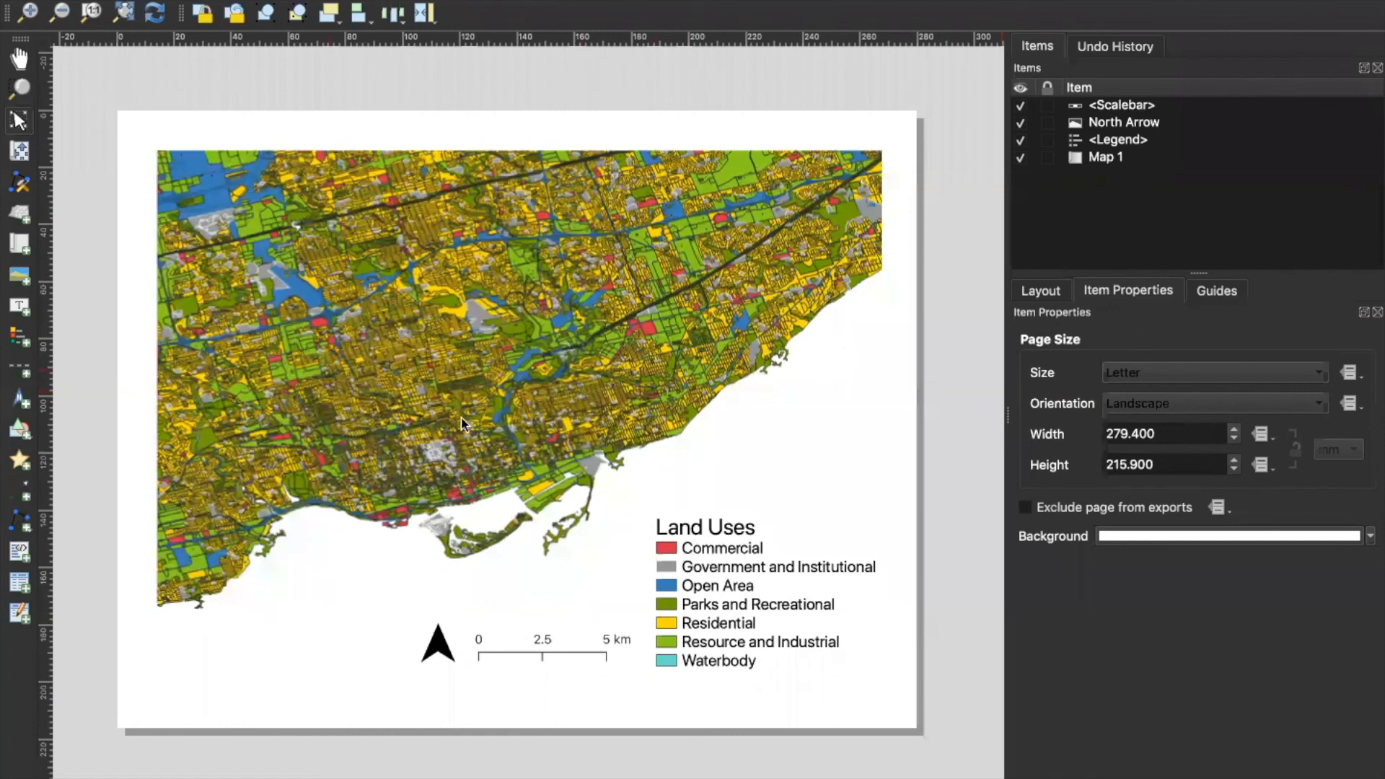
click(386, 115)
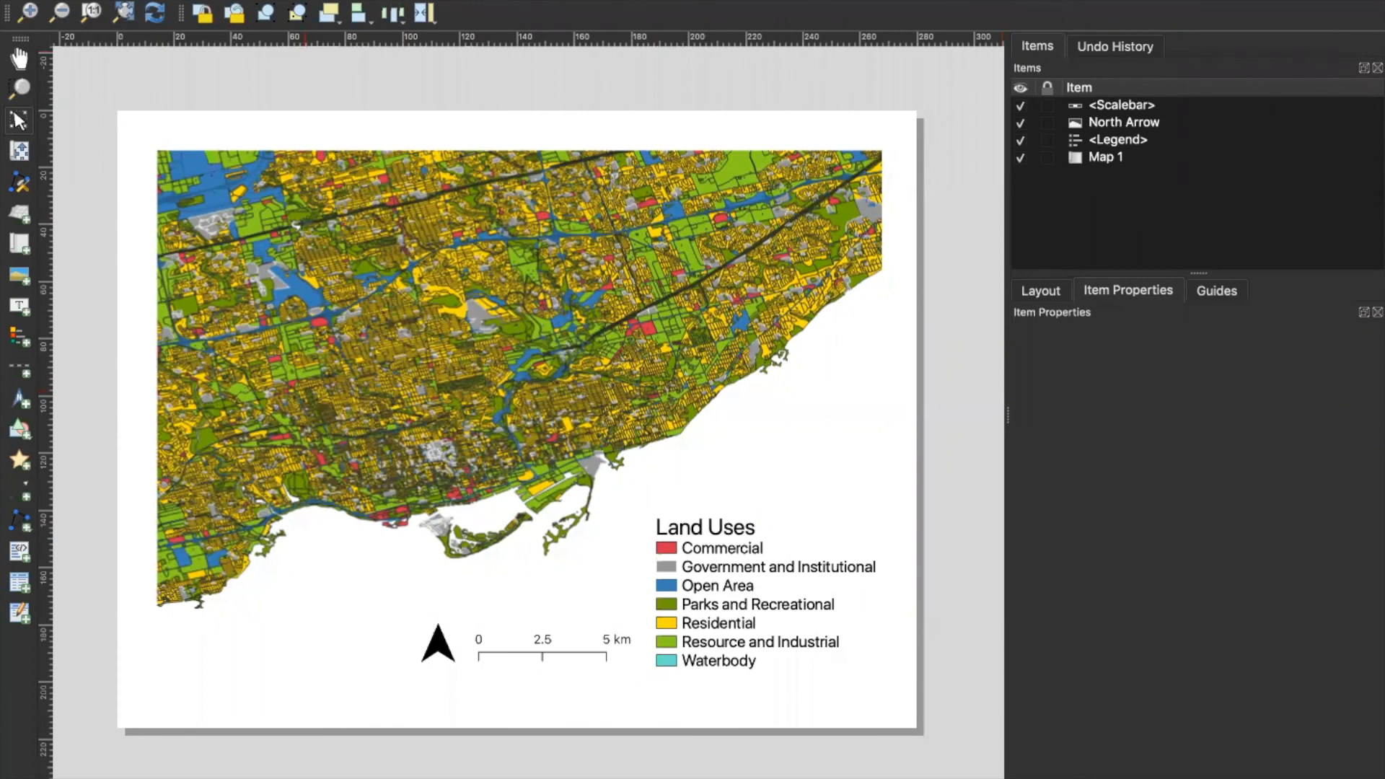
Switch to the main QGIS window and look over the layer commands available for ONxit_cmator.
key(super+p)
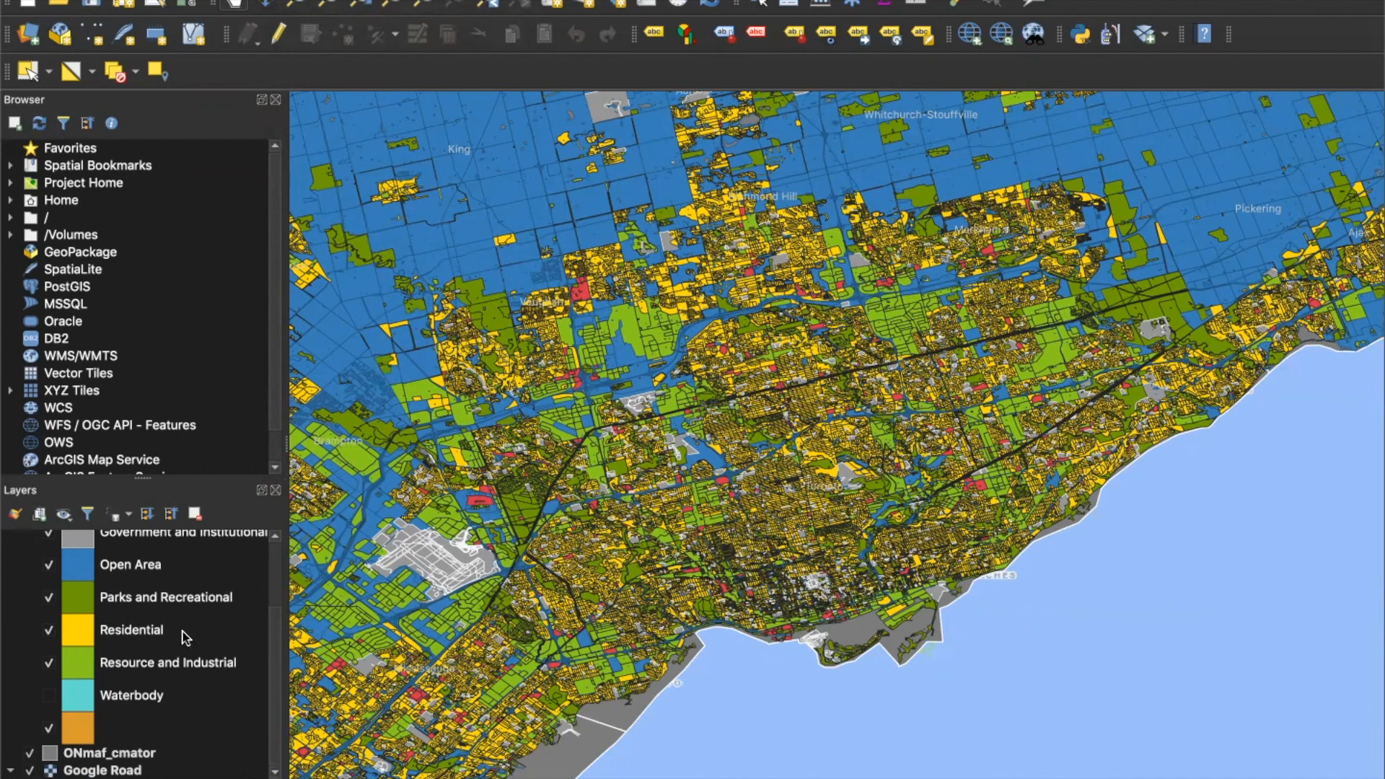
scroll(186, 636, up, 3)
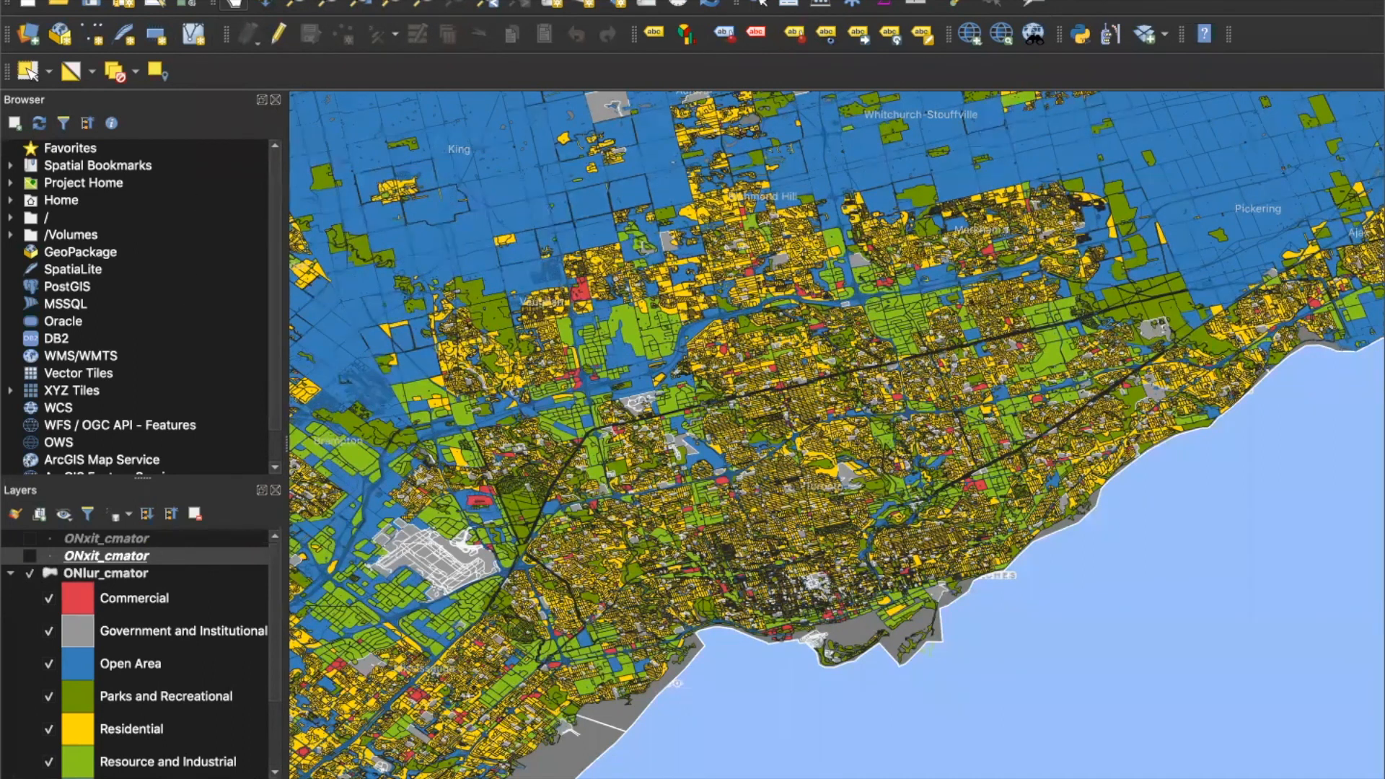
click(301, 0)
mouse_move(340, 31)
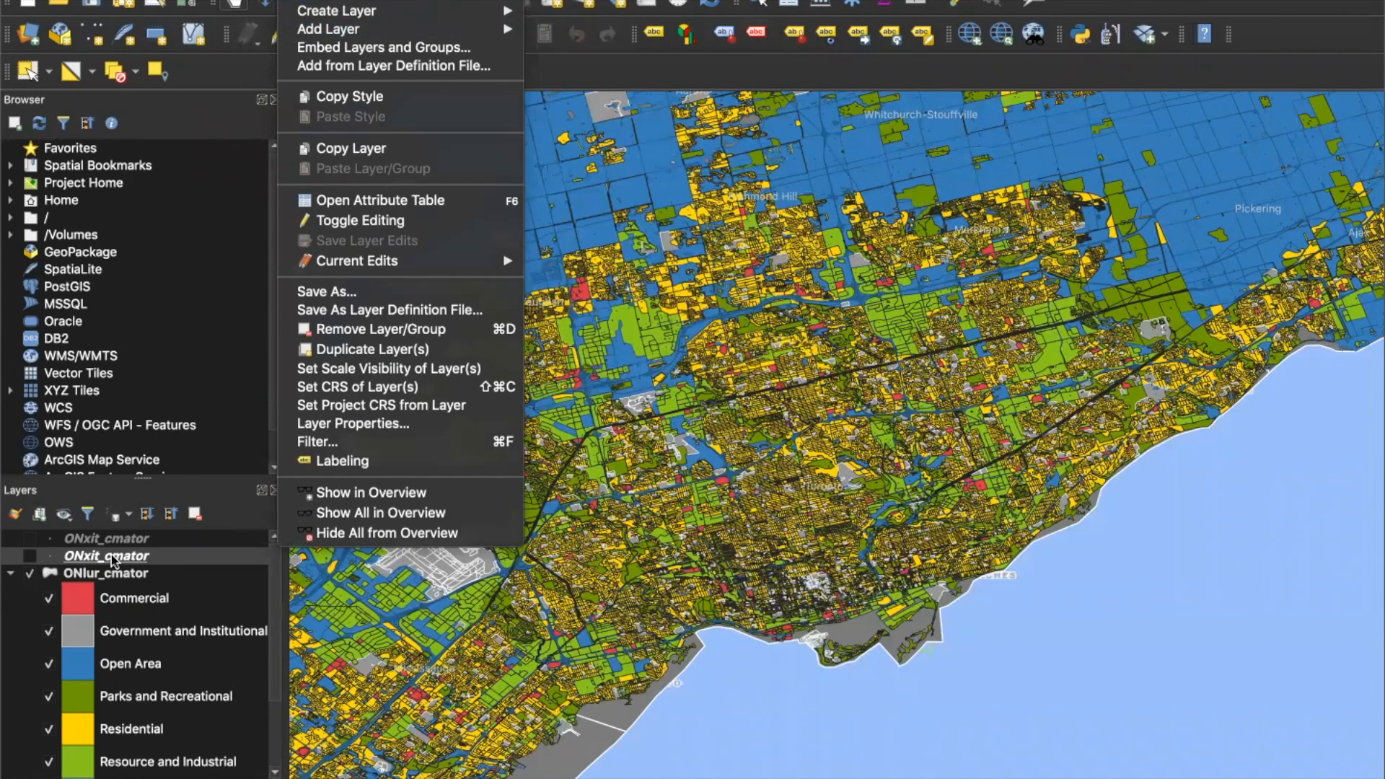
click(111, 559)
scroll(54, 651, down, 3)
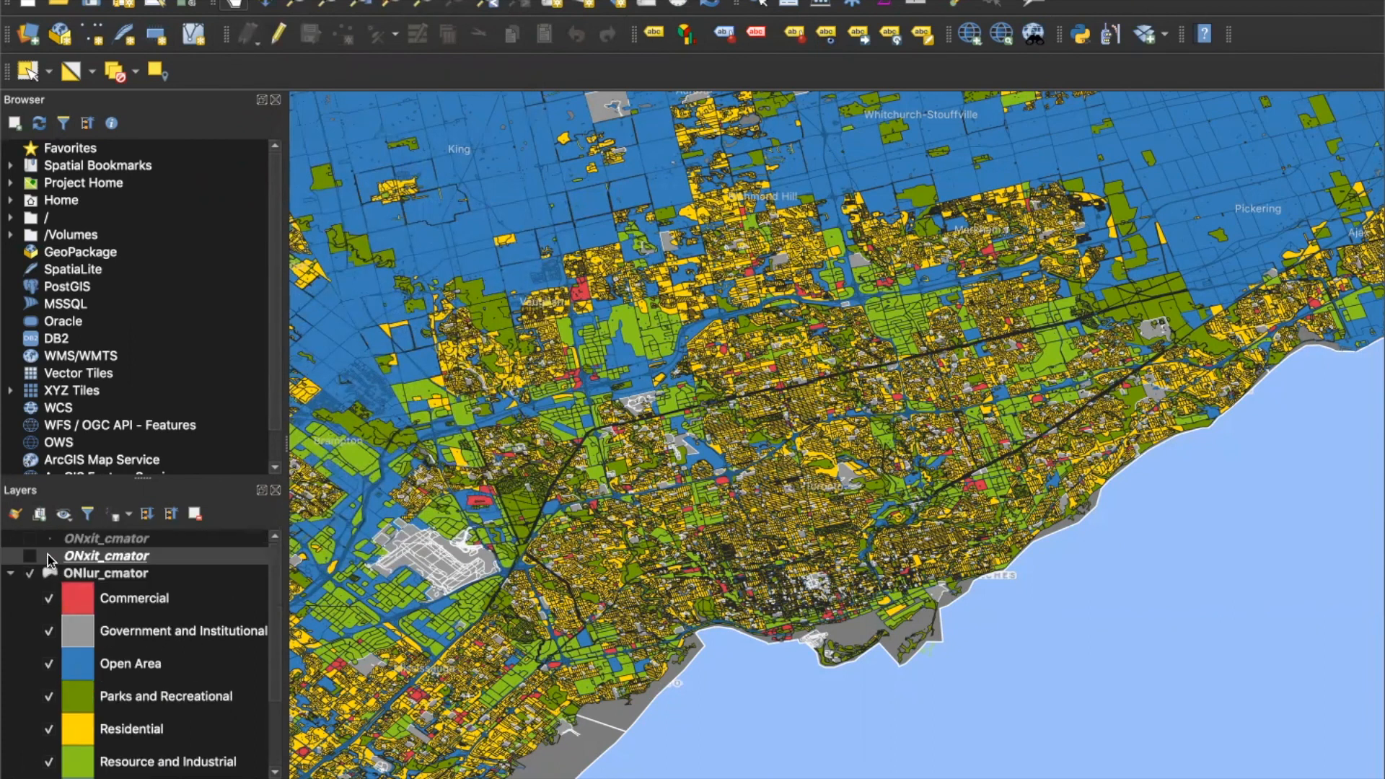
right_click(49, 558)
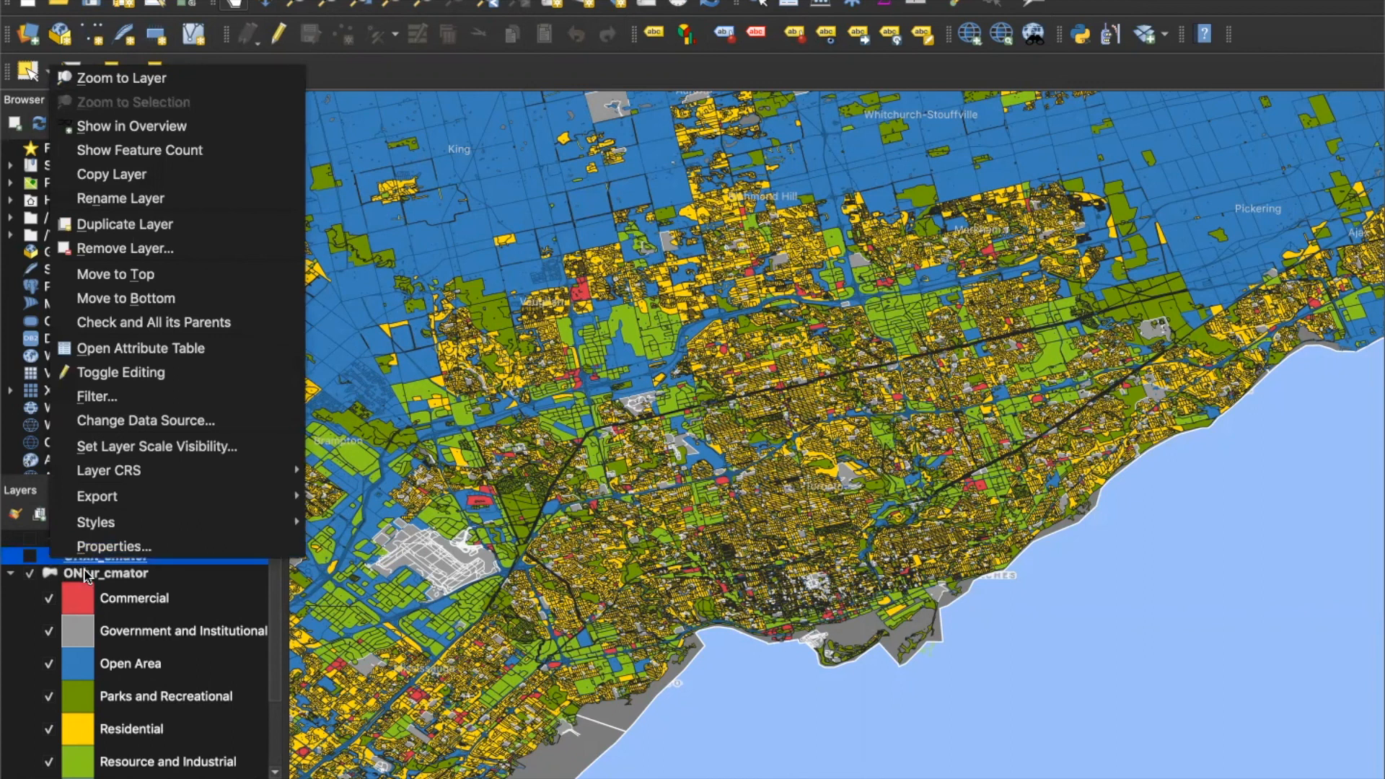
click(83, 571)
Toggle the visibility of the ONmaf_cmator and ONlur_cmator layers off and back on.
scroll(78, 606, down, 3)
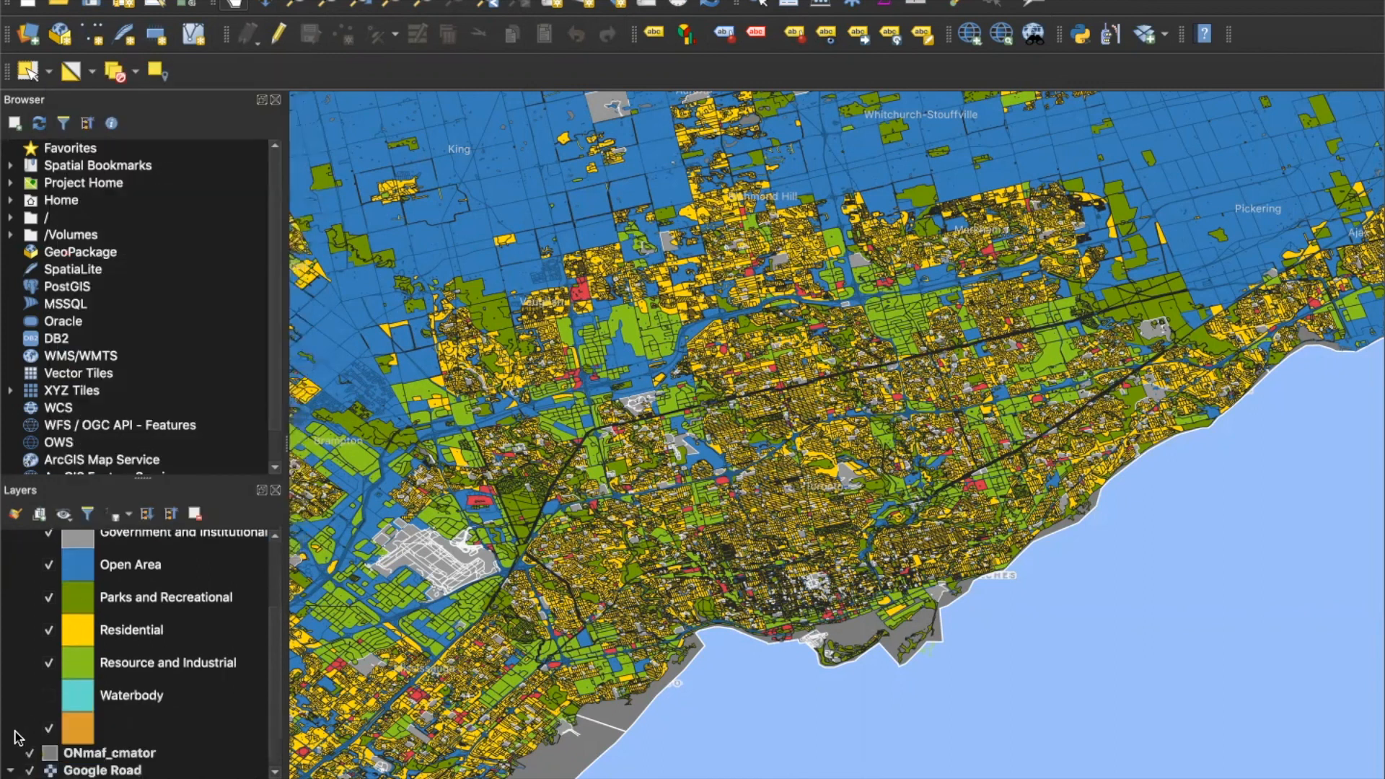
click(29, 753)
click(28, 752)
scroll(57, 697, up, 3)
scroll(57, 697, up, 1)
click(28, 574)
click(29, 574)
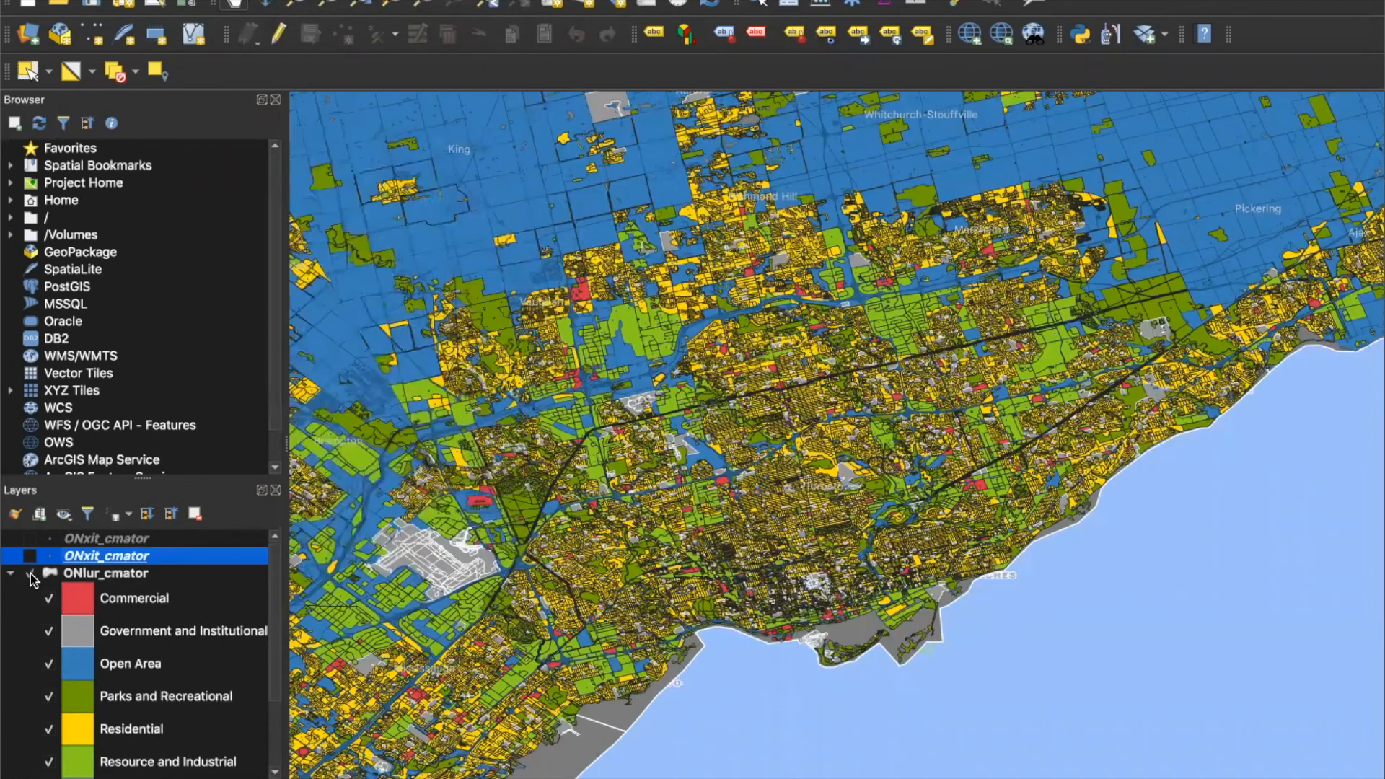
Reopen the existing print layout from the project's list of layouts.
click(207, 0)
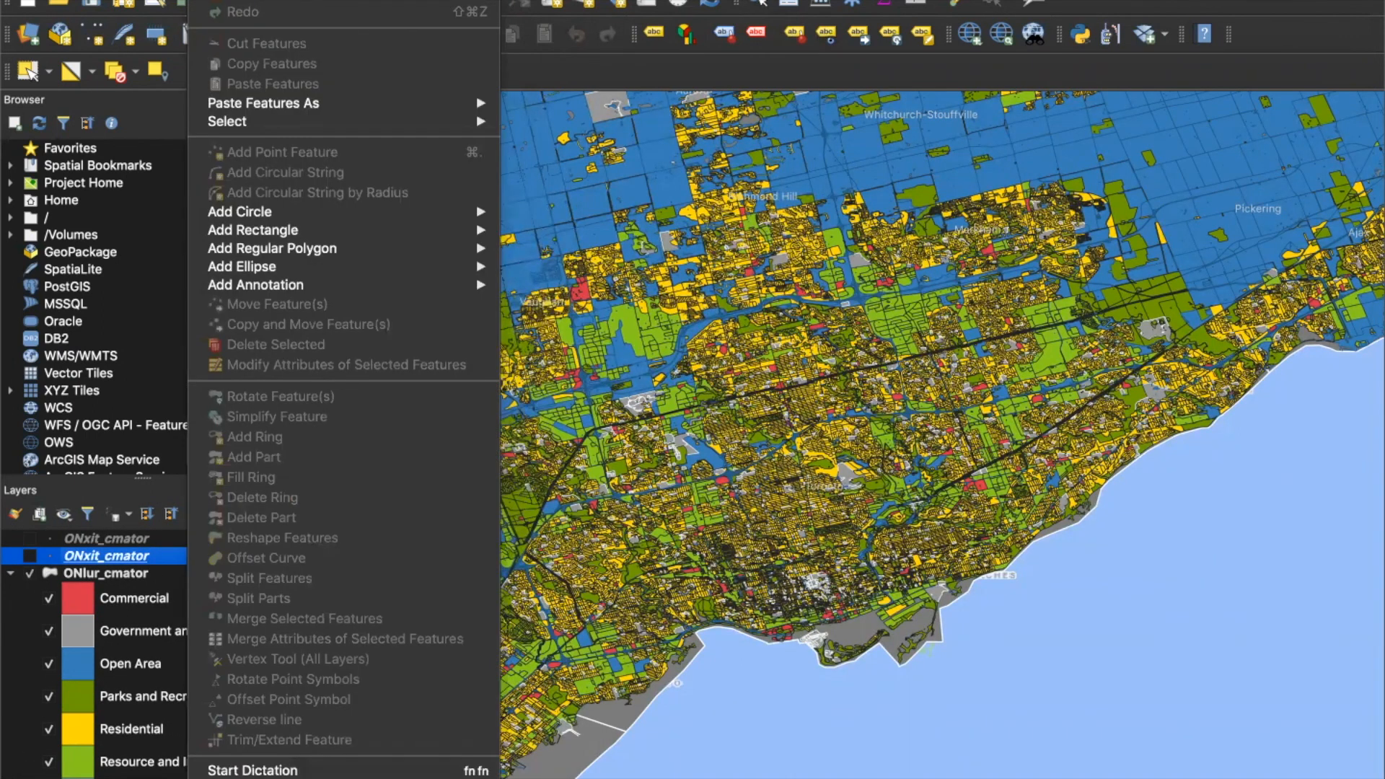
mouse_move(151, 0)
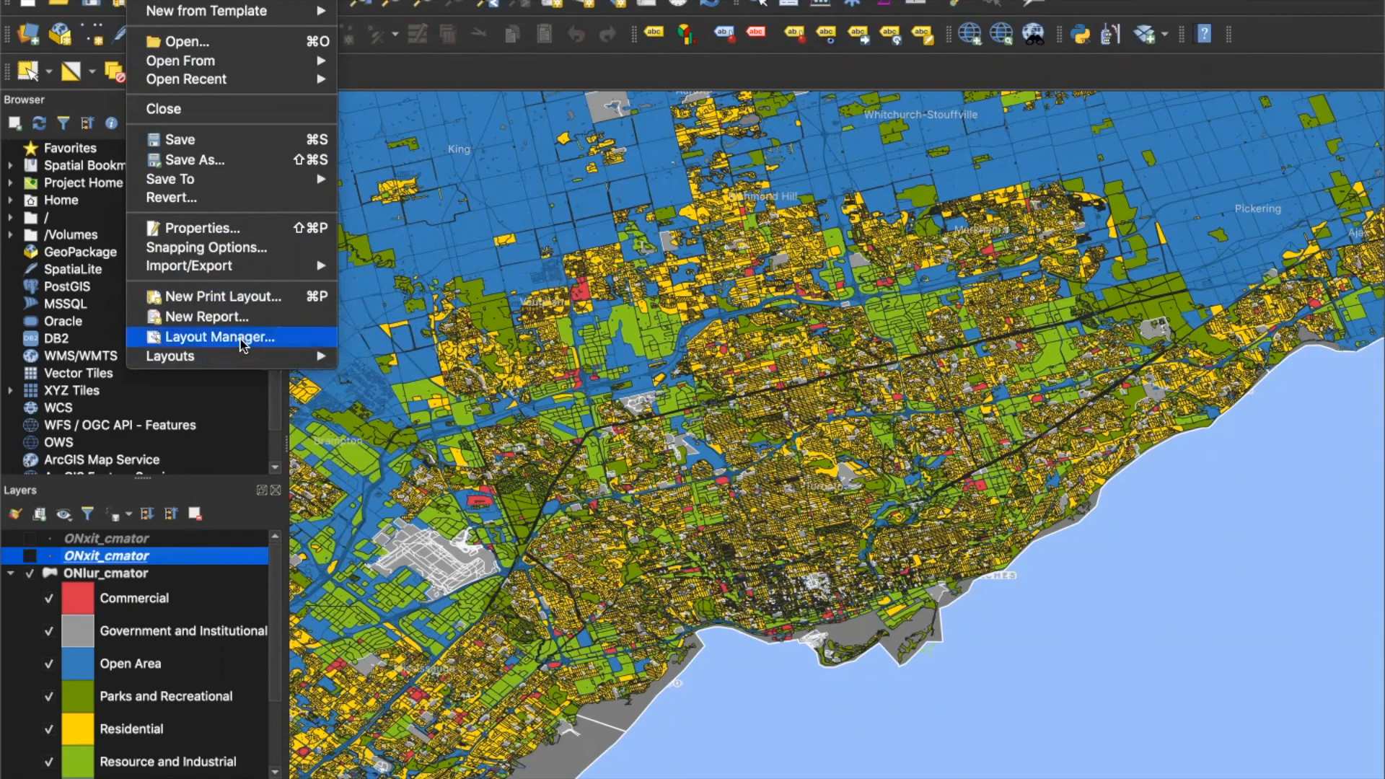
mouse_move(249, 356)
click(393, 359)
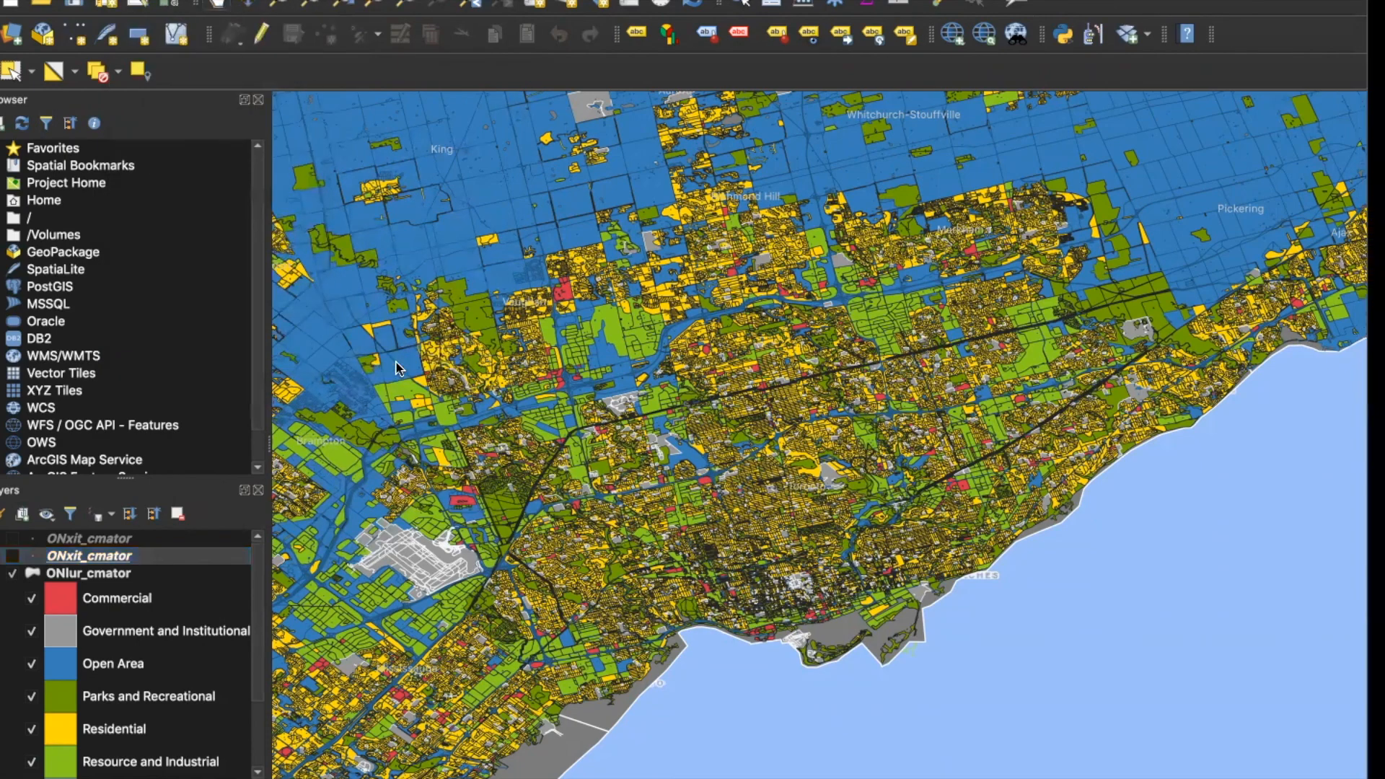